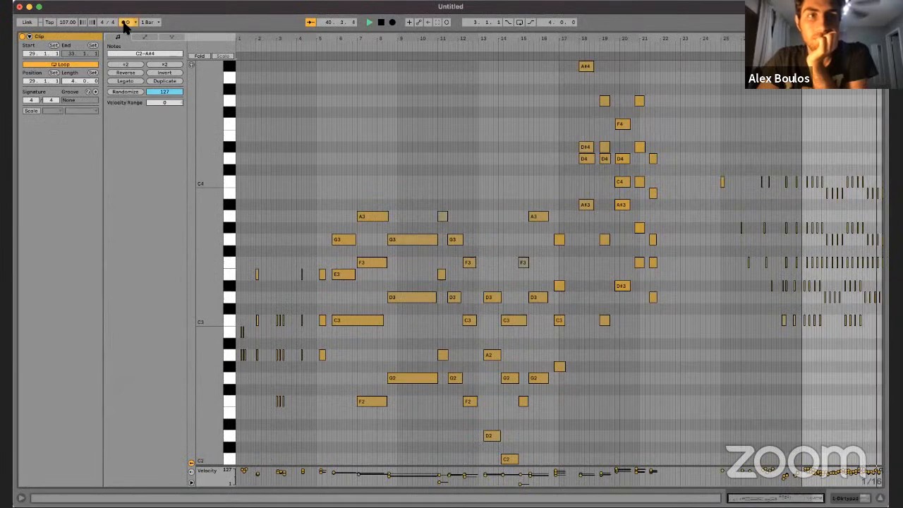
Step: Move the clip's loop start to 29.1.3 and play the loop to check its timing
drag(808, 39, 484, 36)
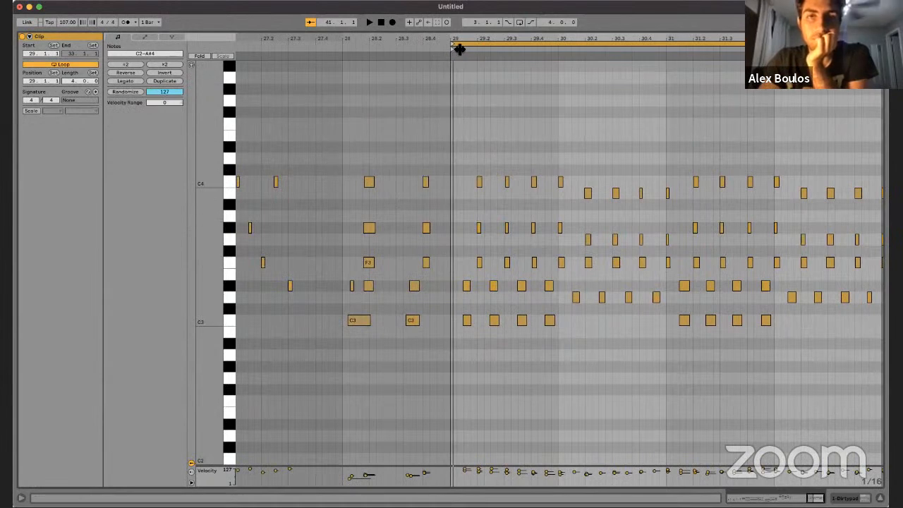
drag(454, 48, 464, 49)
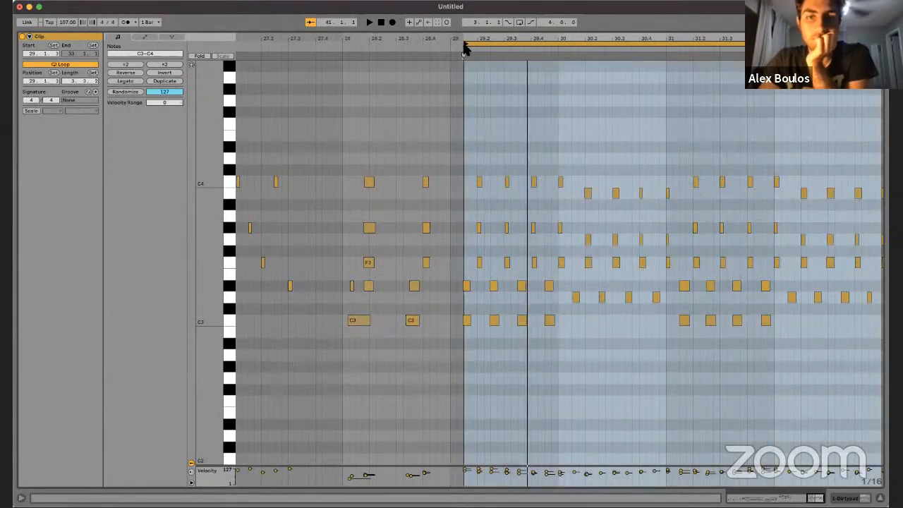
key(space)
key(space)
key(space)
drag(532, 38, 460, 38)
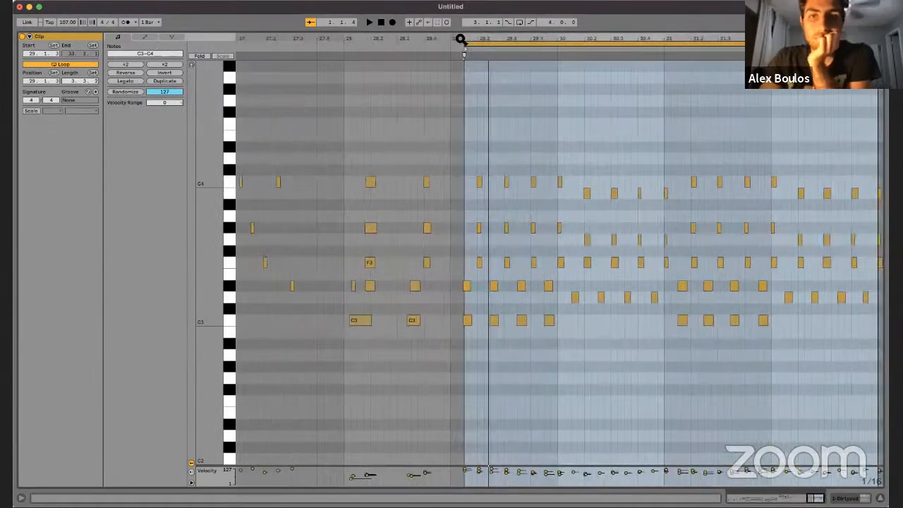
key(space)
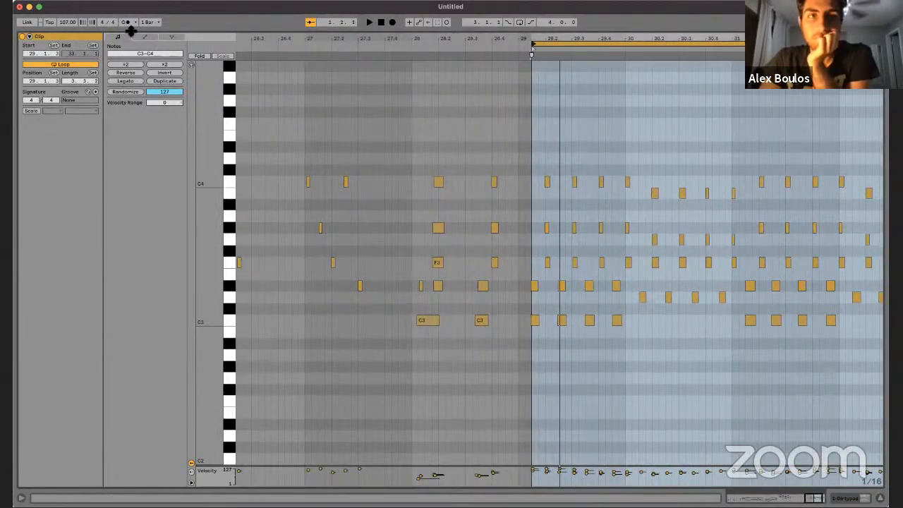
Step: Turn on the metronome for playback and set the clip's loop end to 33.1.3 for a four-bar loop
click(126, 22)
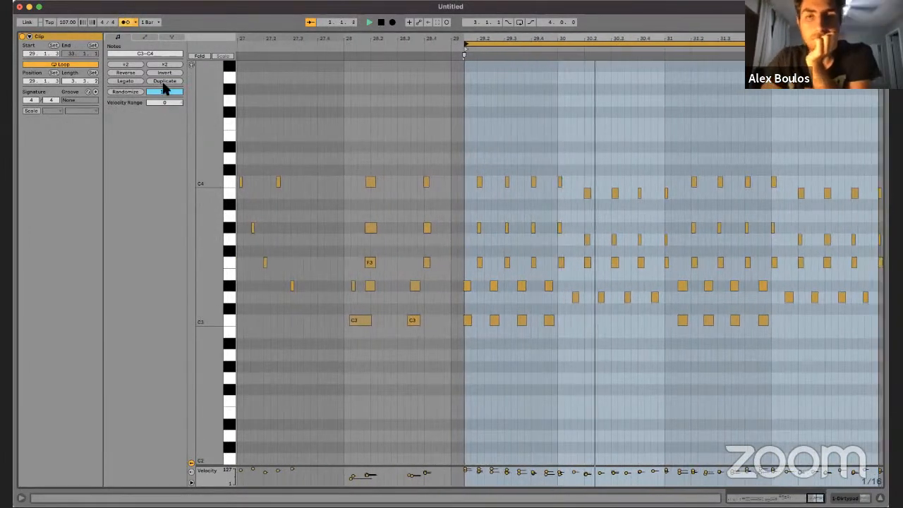
click(505, 159)
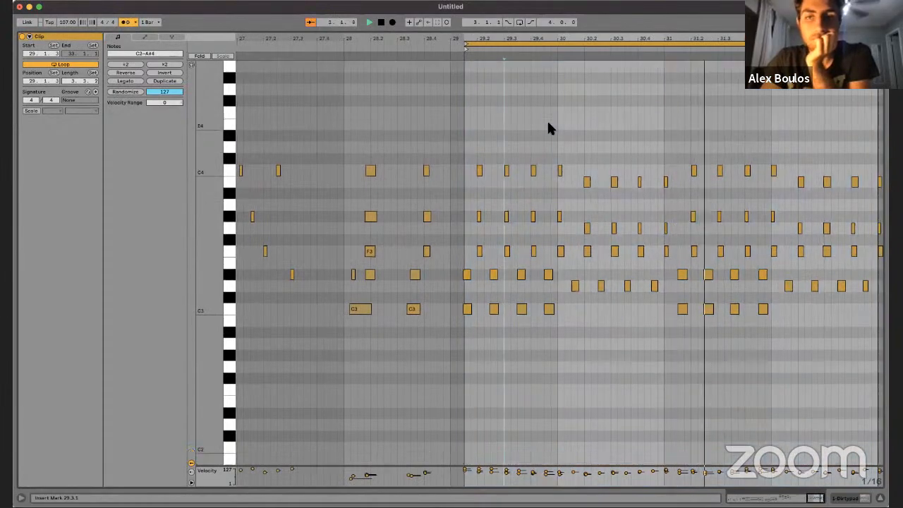
scroll(549, 127, up, 3)
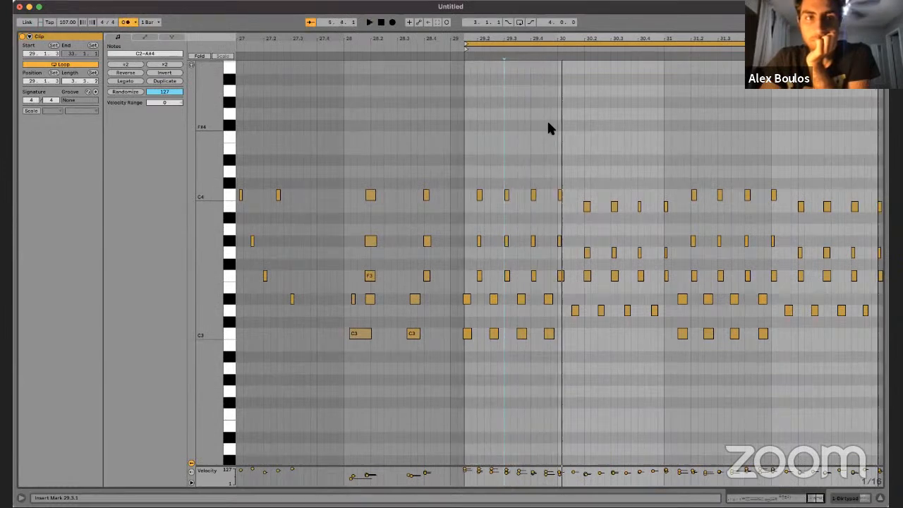
scroll(549, 129, up, 2)
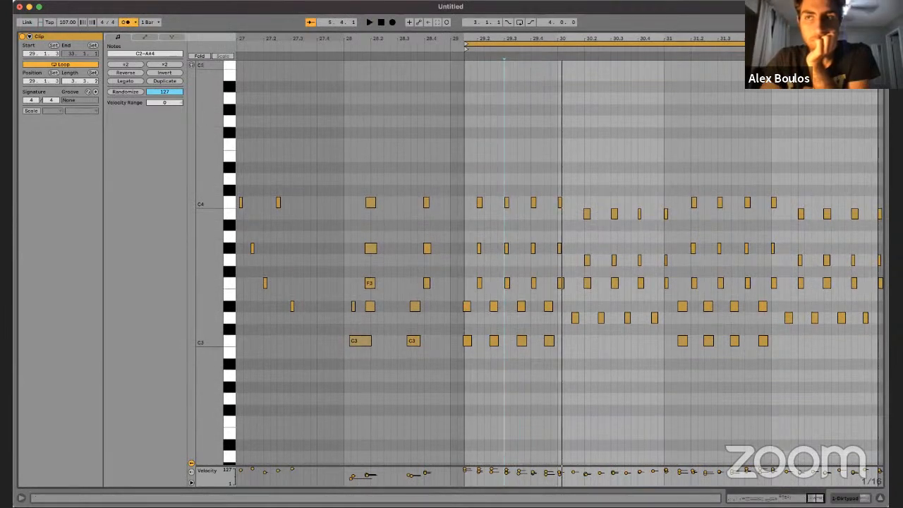
drag(879, 44, 810, 44)
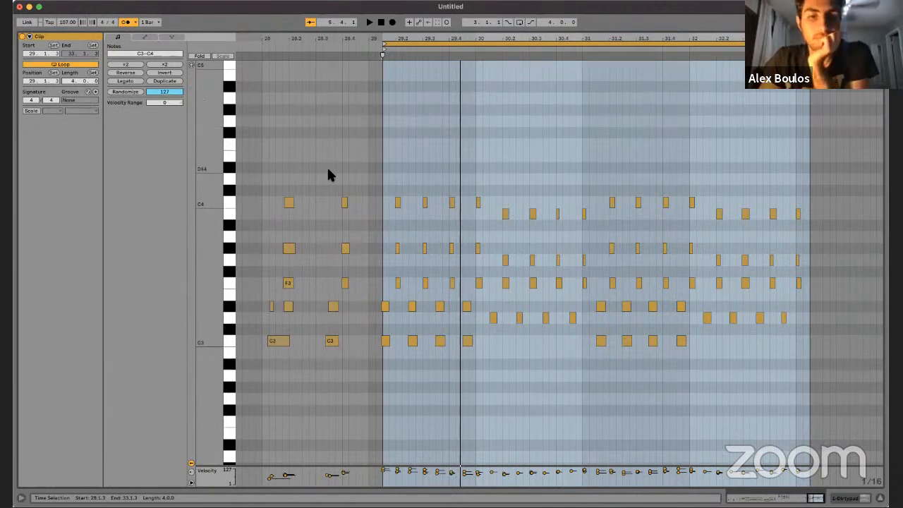
click(446, 149)
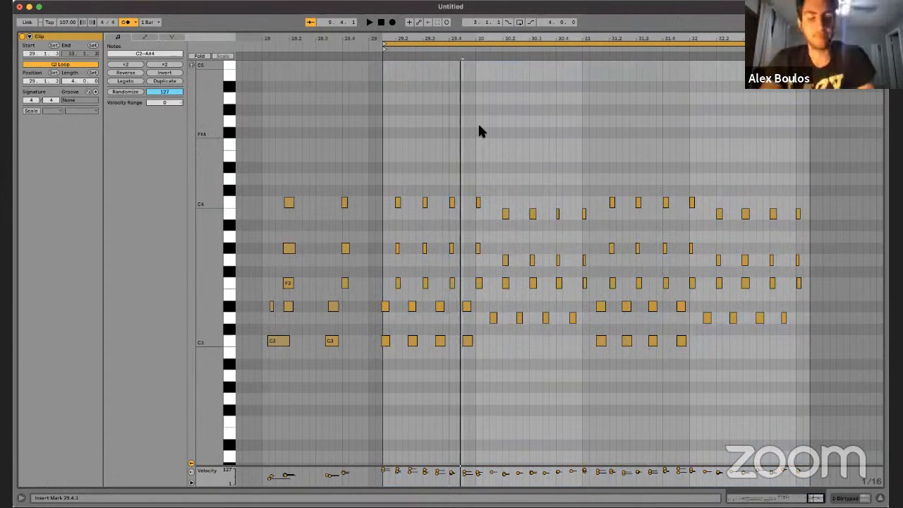
key(super+a)
key(super+shift+u)
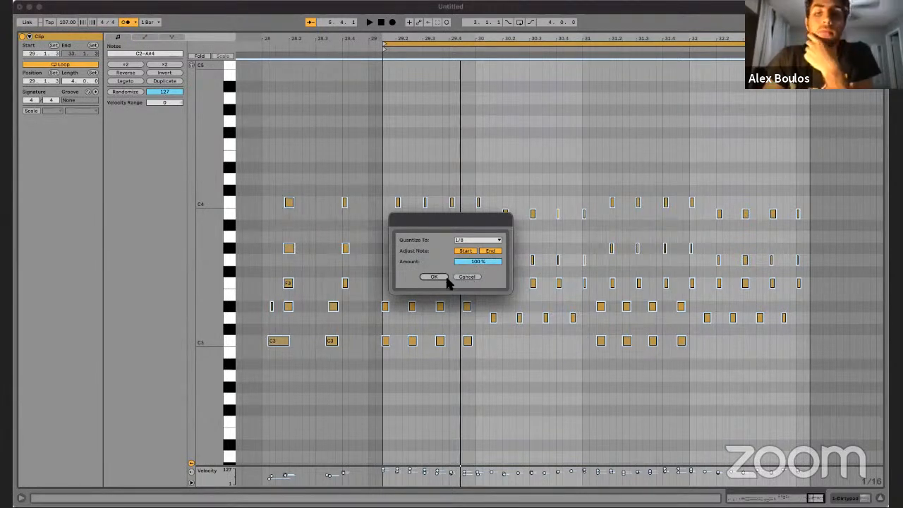
click(466, 277)
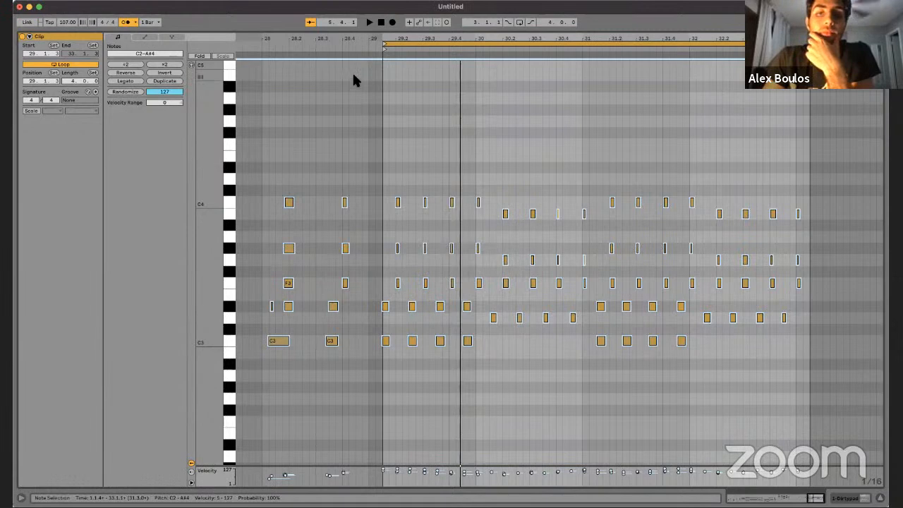
Step: Quantize all notes in the clip to 1/8, adjusting both note starts and ends by 100%
drag(377, 36, 397, 437)
key(super+u)
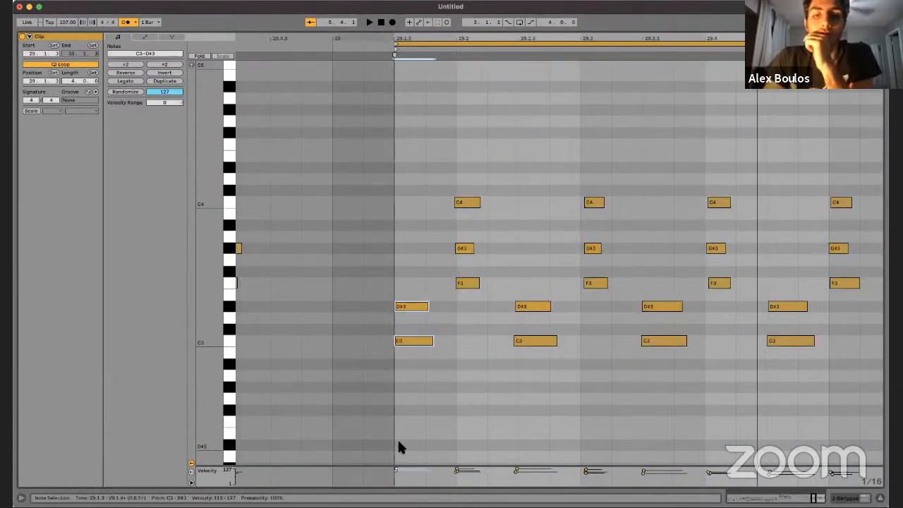
click(425, 357)
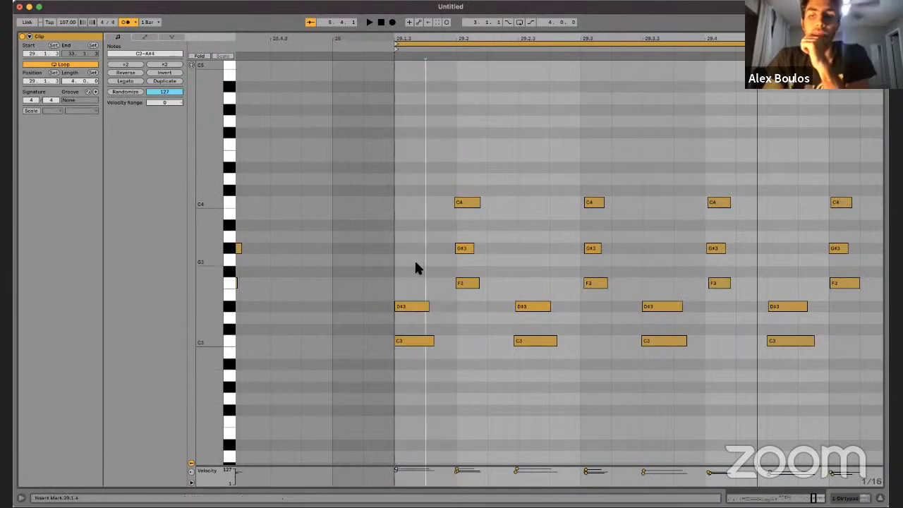
key(super+a)
key(super+shift+u)
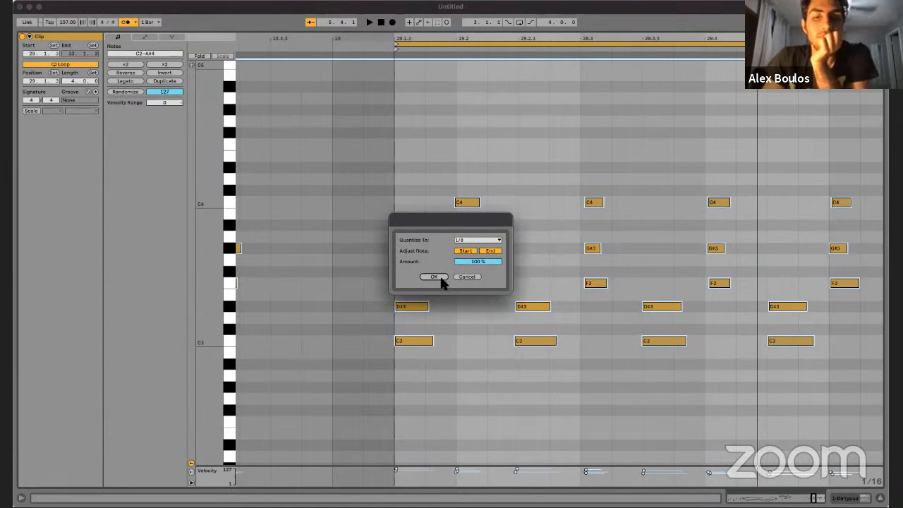
click(433, 276)
click(442, 260)
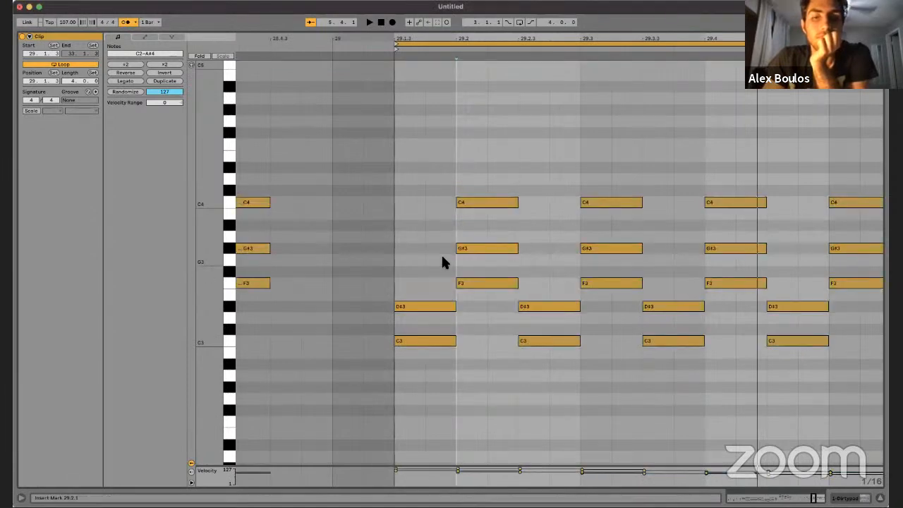
Step: Delete the unused 2 MIDI, 3 Audio and 4 Audio tracks from the session, keeping only the Dirtypad track
key(Tab)
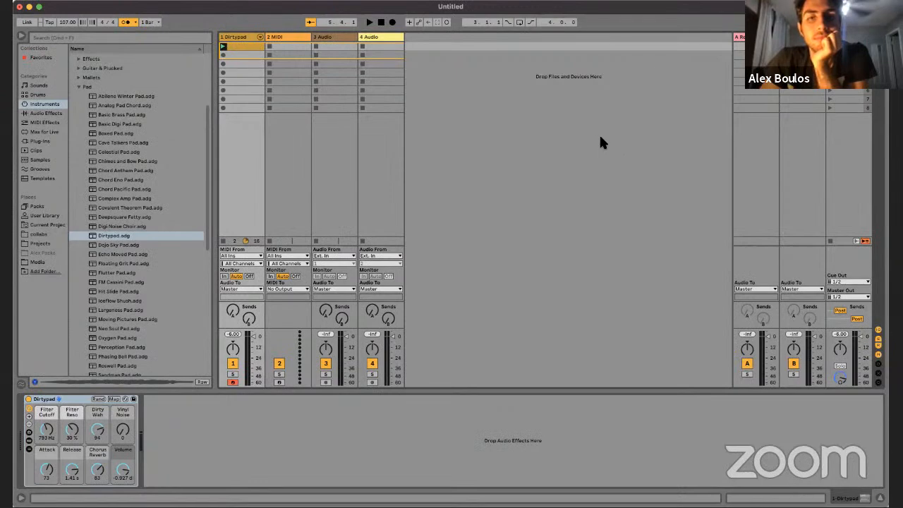
click(238, 35)
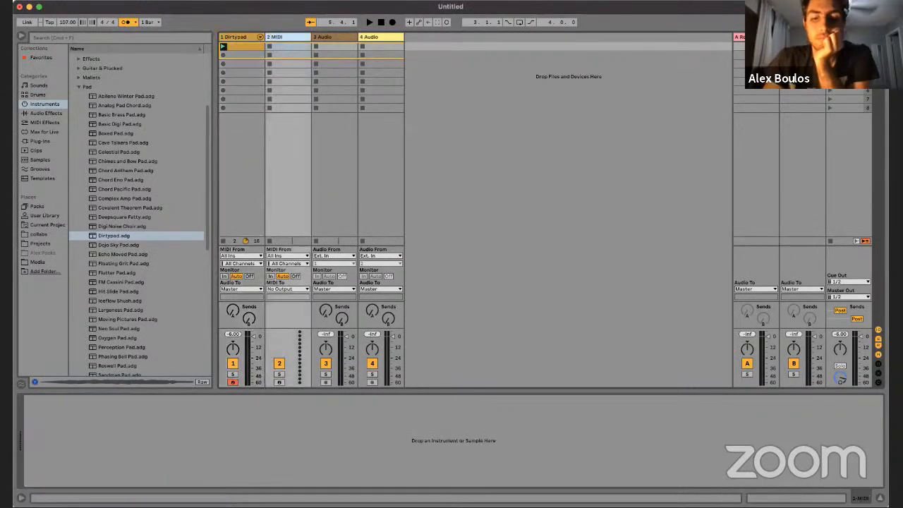
key(BackSpace)
key(BackSpace)
key(BackSpace)
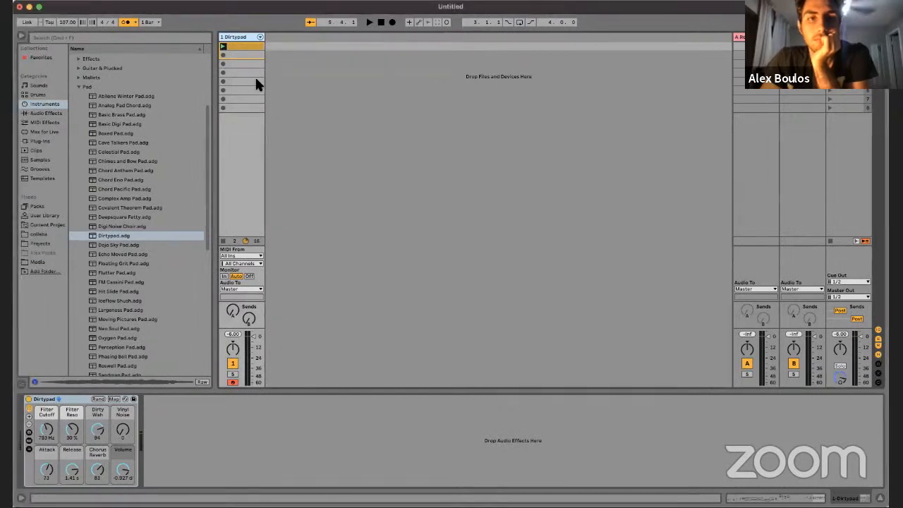
Step: Place the Dirtypad session clip at bar 1 of its arrangement track, switch the track back to the arrangement and start playback
key(Tab)
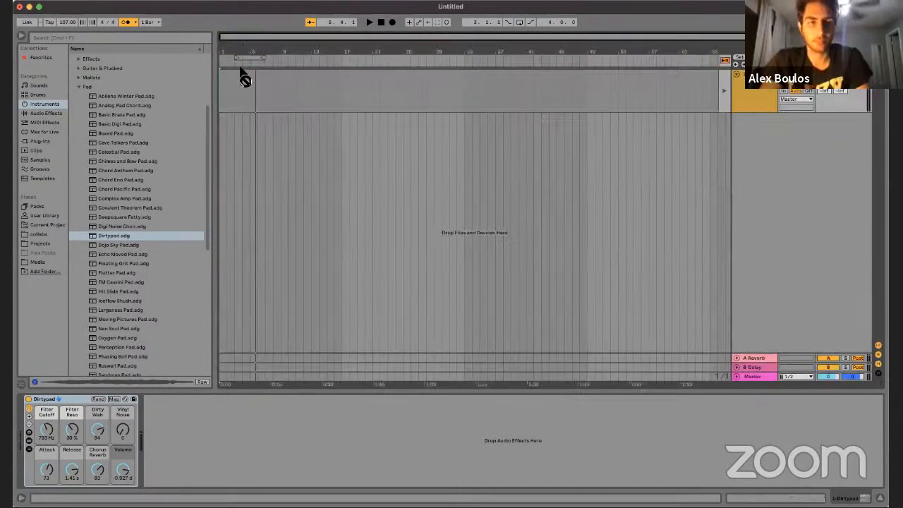
drag(249, 109, 234, 76)
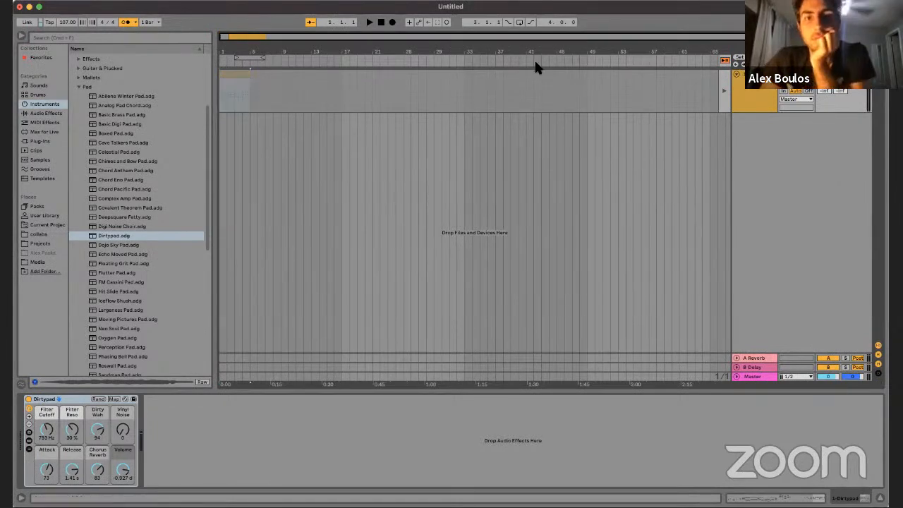
click(724, 62)
key(space)
Step: Loop the arrangement over the four-bar clip at bar 1 and turn off the metronome
drag(229, 52, 278, 83)
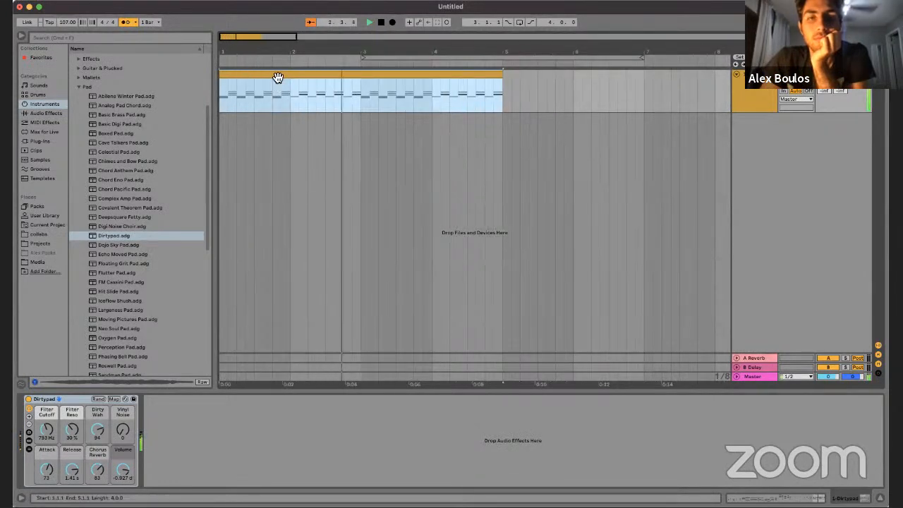
key(super+l)
click(125, 22)
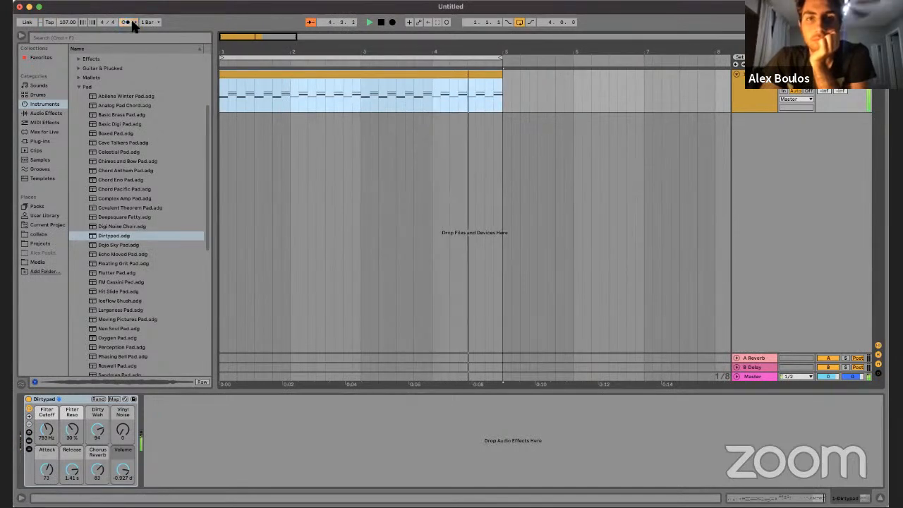
Step: Open the arrangement clip's notes and add a long C5 note starting at 29.1.3 above the chords
double_click(263, 75)
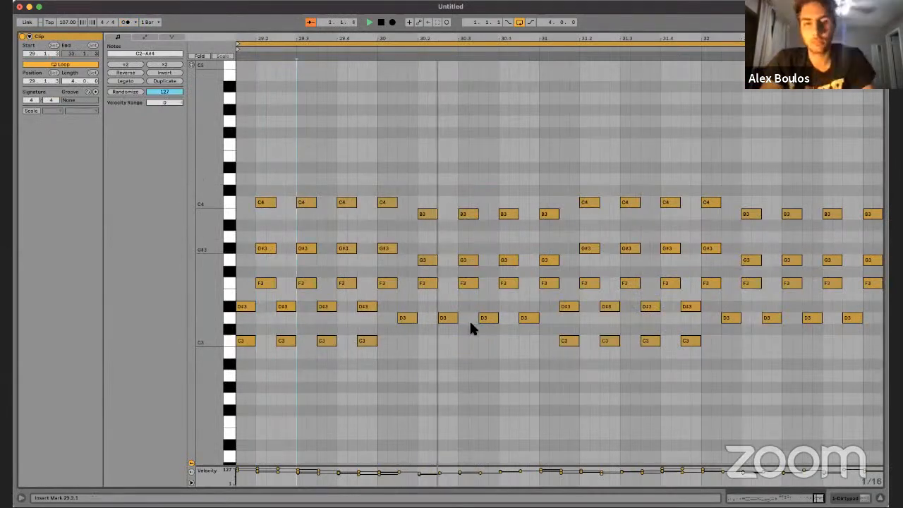
scroll(259, 103, up, 2)
scroll(259, 104, left, 1)
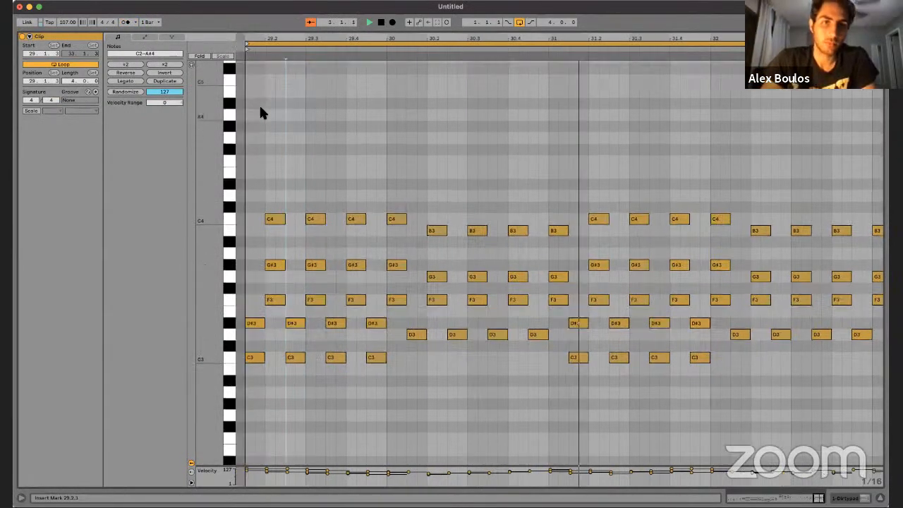
double_click(258, 102)
key(Up)
key(shift+Right)
key(shift+Right)
key(shift+Right)
key(shift+Right)
key(shift+Right)
key(shift+Right)
key(shift+Right)
key(shift+Right)
key(shift+Right)
key(shift+Right)
key(shift+Right)
key(shift+Right)
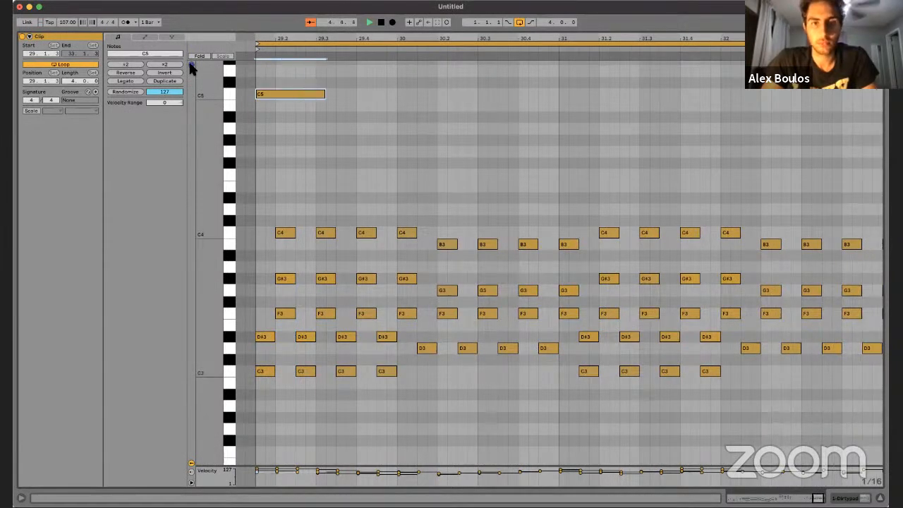
key(shift+Right)
key(shift+Right)
key(shift+Right)
key(shift+Right)
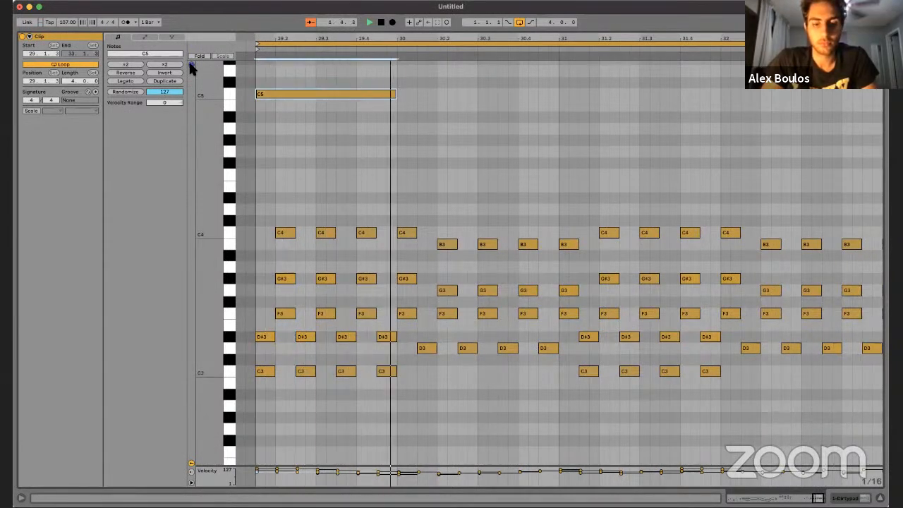
Step: Lengthen the C5 note slightly, duplicate it directly after itself and lower the copy to B4
key(space)
key(shift+Right)
key(ctrl+d)
key(Down)
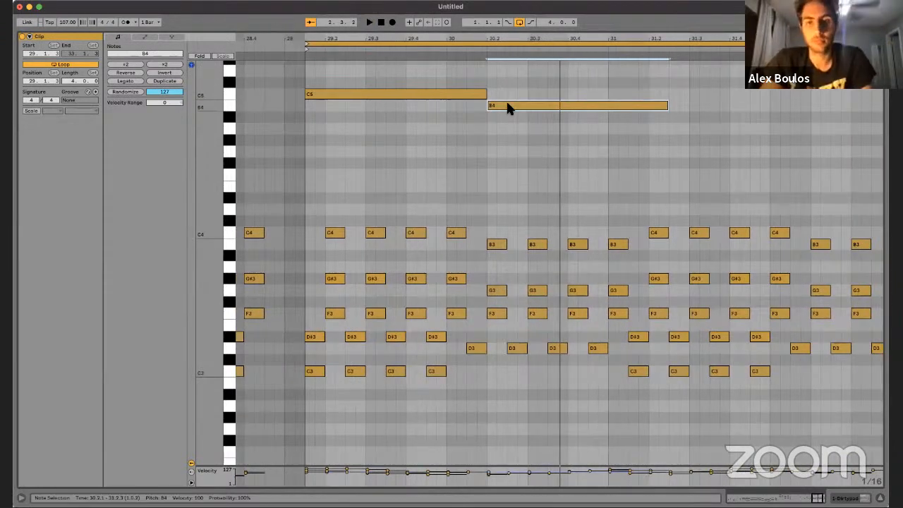
Step: Transpose the C5 and B4 melody notes up one octave to C6 and B5 and play them back
mouse_move(508, 103)
mouse_down()
mouse_move(539, 106)
mouse_move(506, 91)
mouse_up()
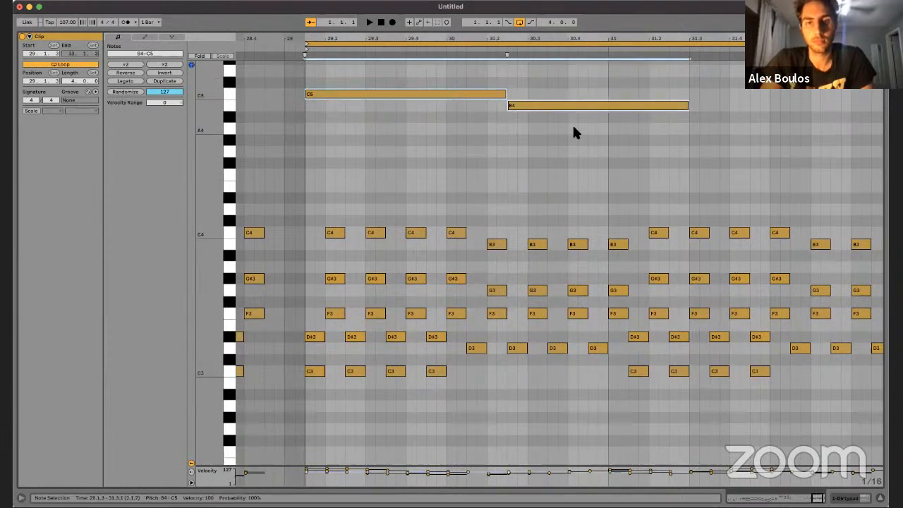
key(shift+Down)
key(shift+Up)
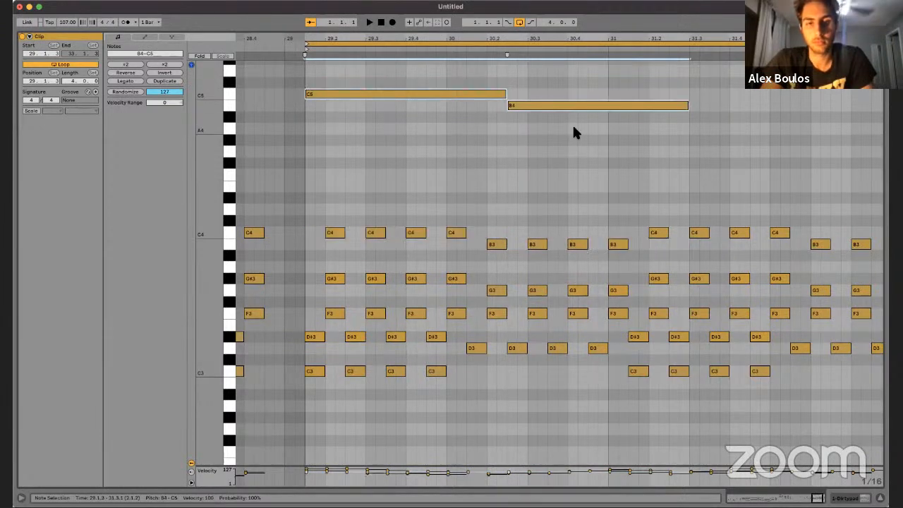
key(shift+Up)
key(space)
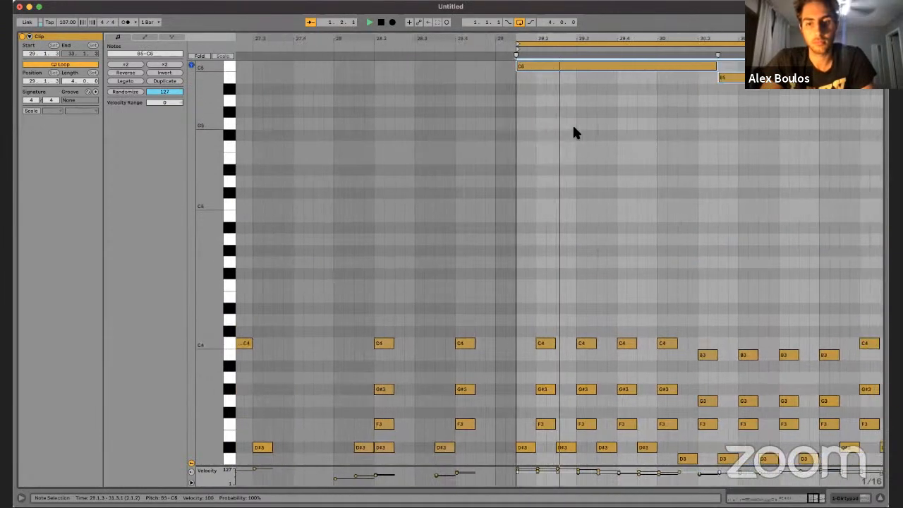
Step: Try the two melody notes another octave up at C7 and B6, and return them to C6 and B5
key(shift+Up)
scroll(574, 127, up, 1)
scroll(573, 127, down, 3)
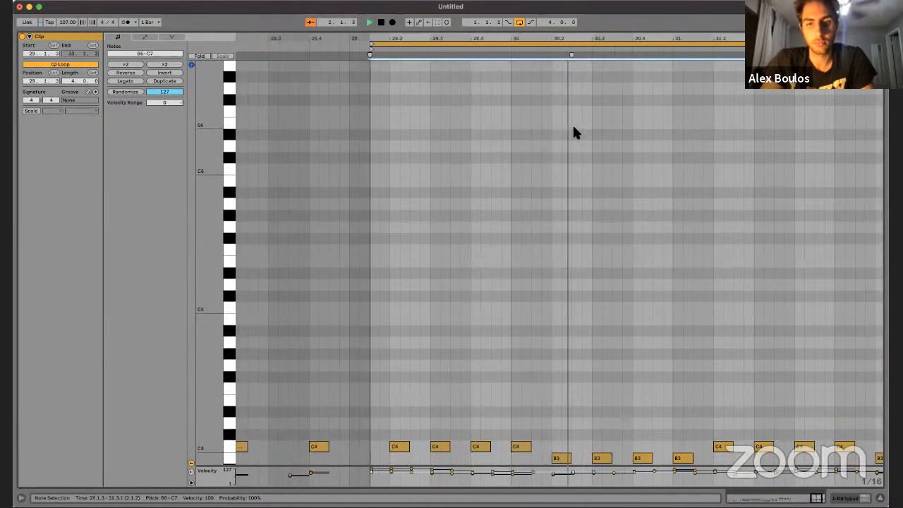
scroll(573, 133, up, 3)
key(space)
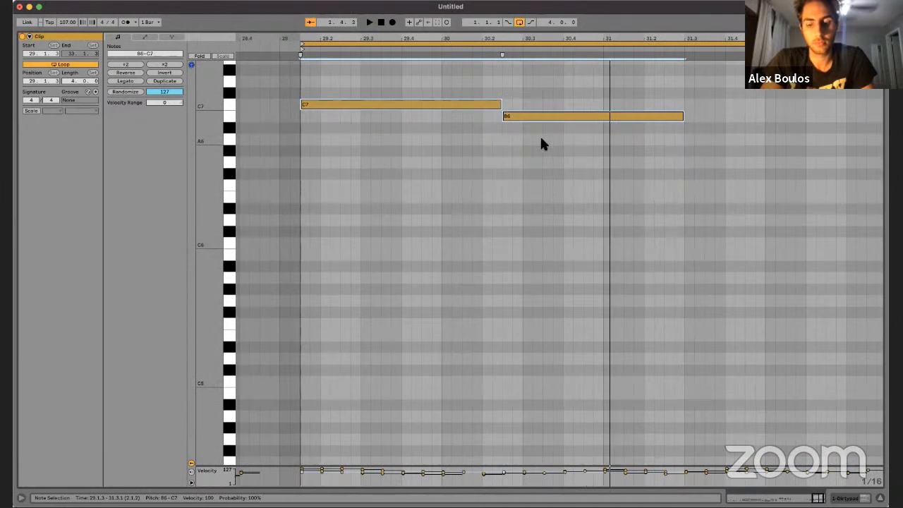
key(shift+Down)
Step: Shift the B5 note to start at 30.3.1, extend the C6 note to meet it and play the loop
drag(515, 214, 533, 320)
key(Right)
key(Right)
click(478, 244)
key(shift+Right)
key(shift+Right)
key(space)
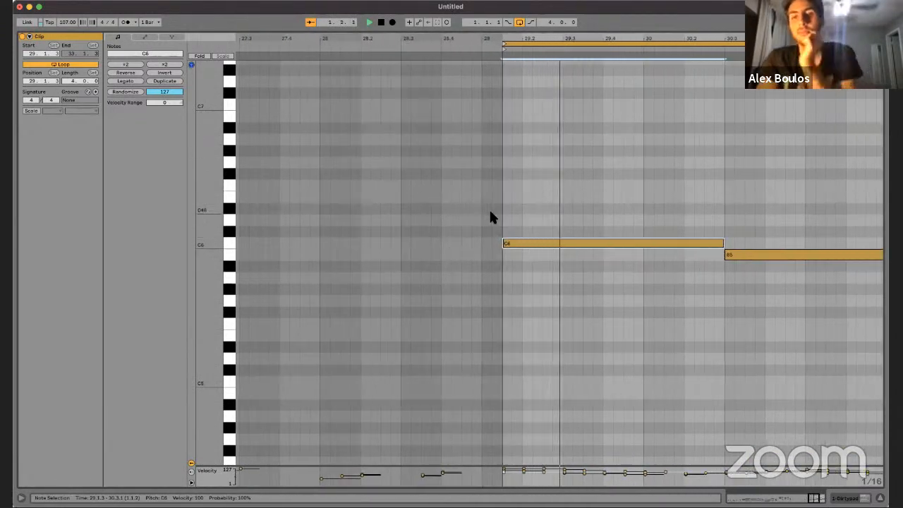
click(489, 209)
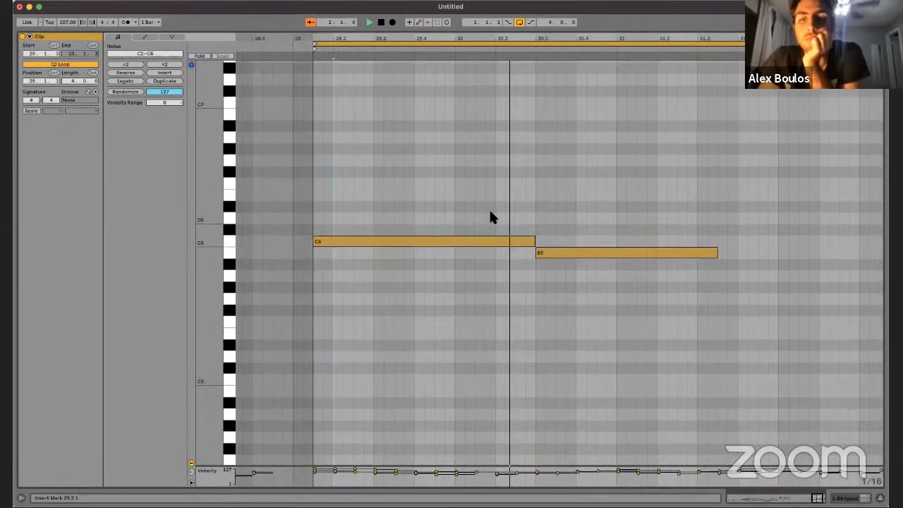
Step: Delete the B5 melody note, shorten the C6 note to end at 30.2.1 and play it back
mouse_move(533, 242)
mouse_down()
mouse_move(516, 242)
mouse_move(542, 258)
mouse_move(534, 256)
mouse_up()
key(space)
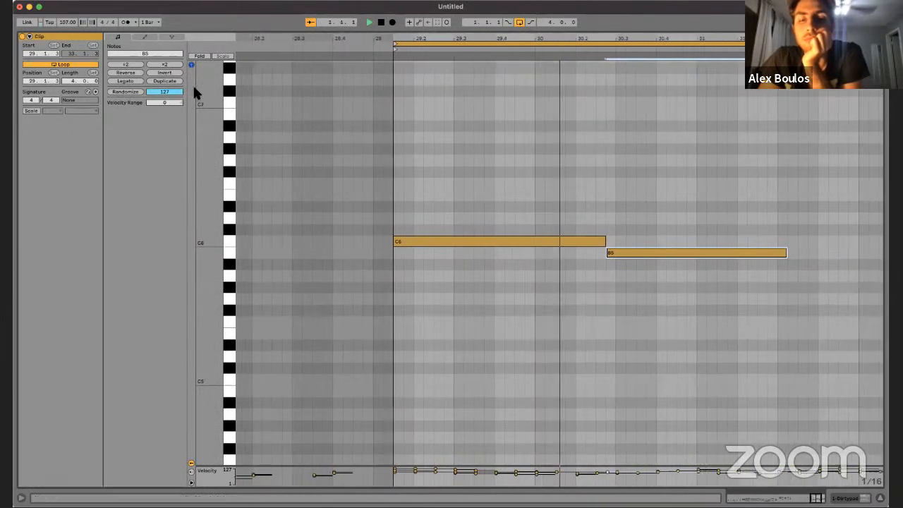
key(space)
key(Delete)
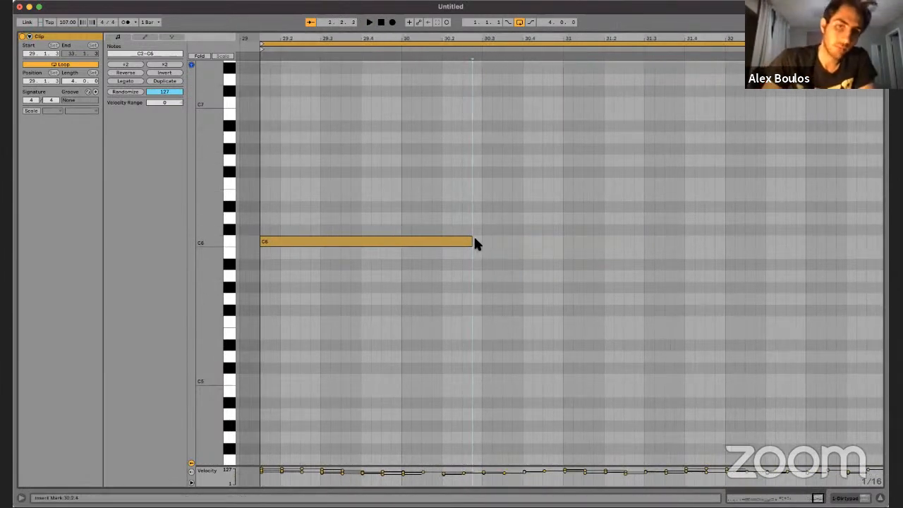
drag(472, 244, 441, 243)
key(space)
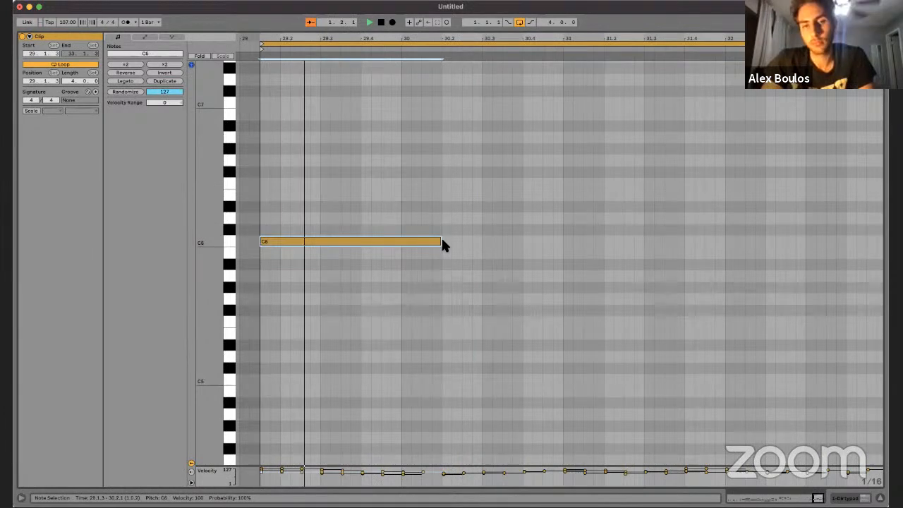
Step: Duplicate the C6 note directly after itself, lower the copy to B5 and nudge it earlier
scroll(441, 235, down, 1)
key(super+d)
key(space)
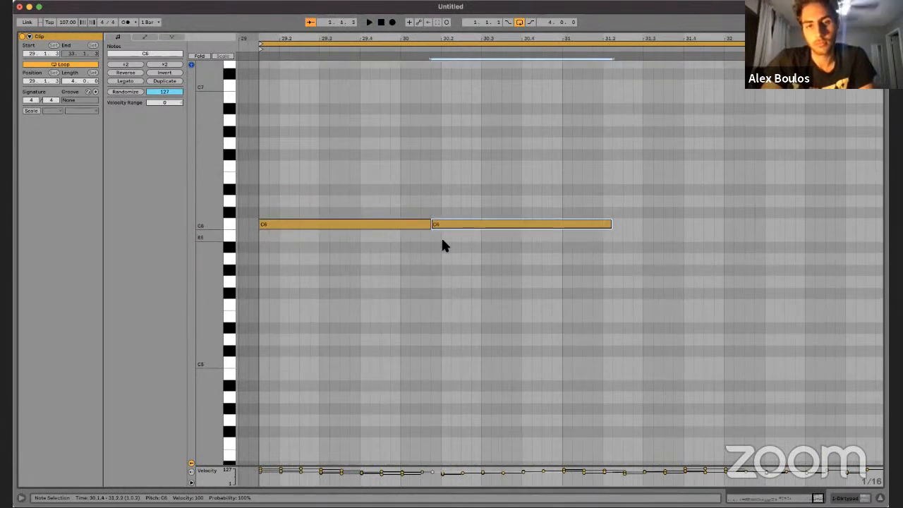
key(Down)
key(Left)
key(Left)
key(Left)
Step: Trim the C6 and B5 notes to meet at 30.1.1 and add a one-bar G#5 copy starting at 31.1.1
drag(441, 226, 399, 226)
drag(582, 235, 560, 235)
drag(468, 240, 629, 276)
key(space)
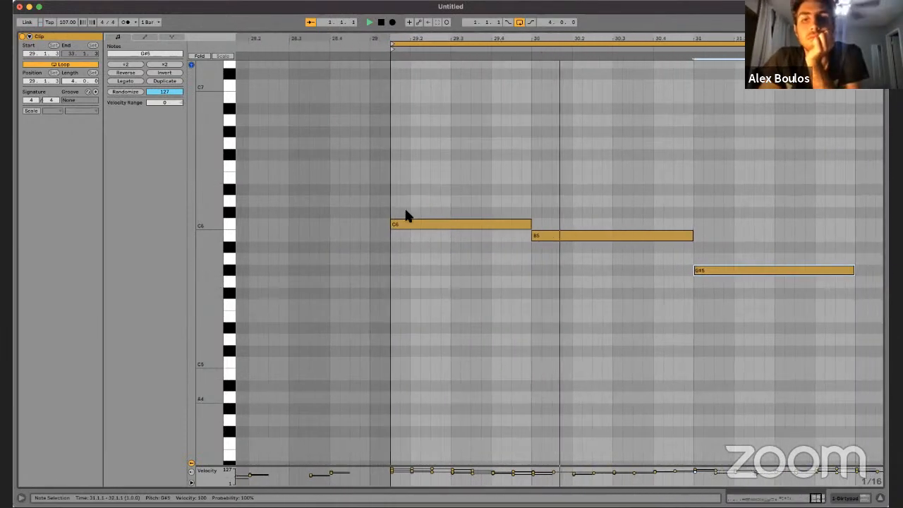
Step: Extend C6 to 30.2.1 with B5 starting there, crop the clip to its four-bar loop and play it
drag(510, 224, 577, 238)
click(509, 168)
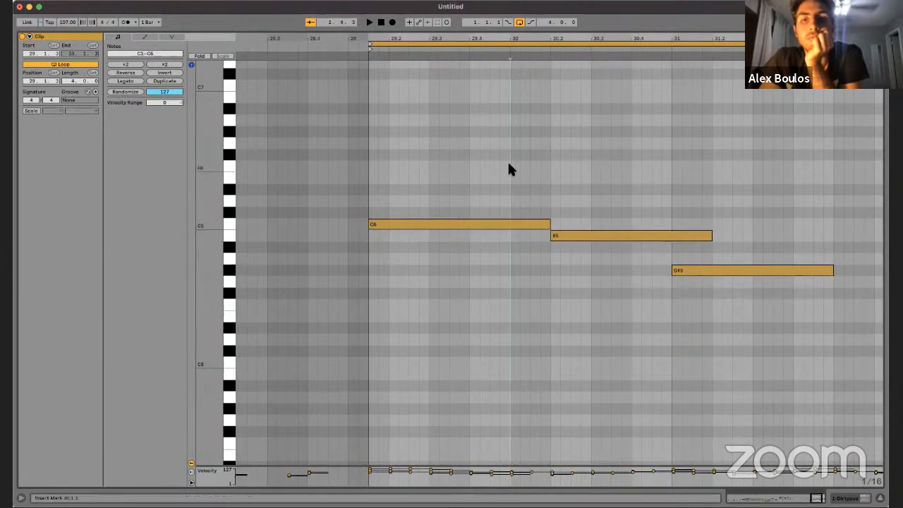
right_click(510, 168)
click(531, 205)
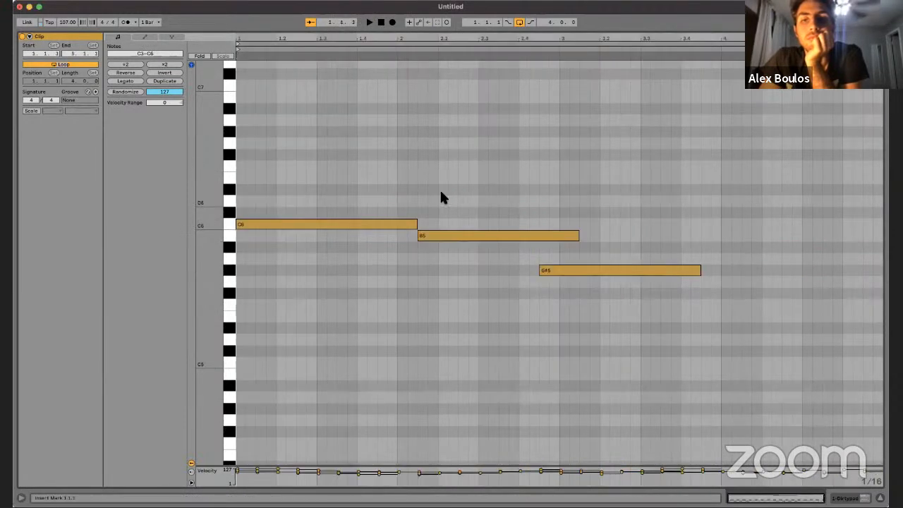
key(space)
click(468, 173)
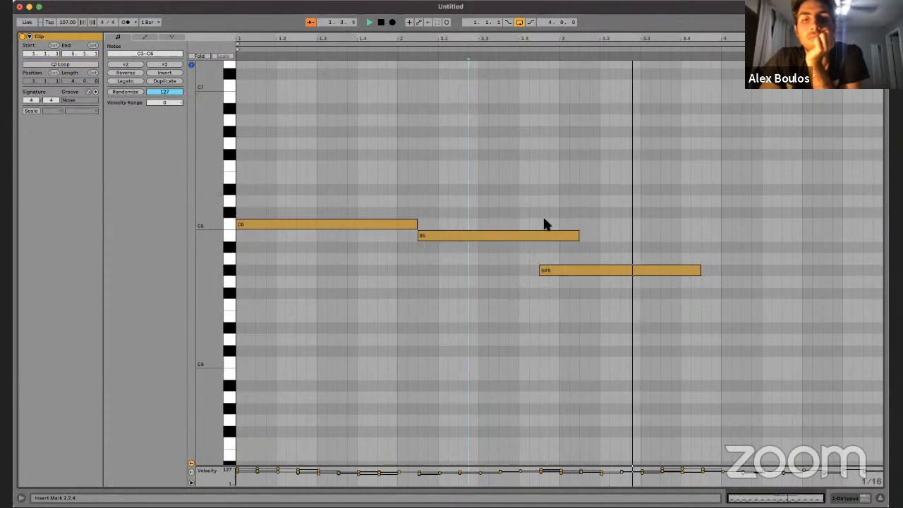
Step: Copy the B5 note to directly after the G#5 note, starting at 3.4.3
scroll(544, 224, down, 3)
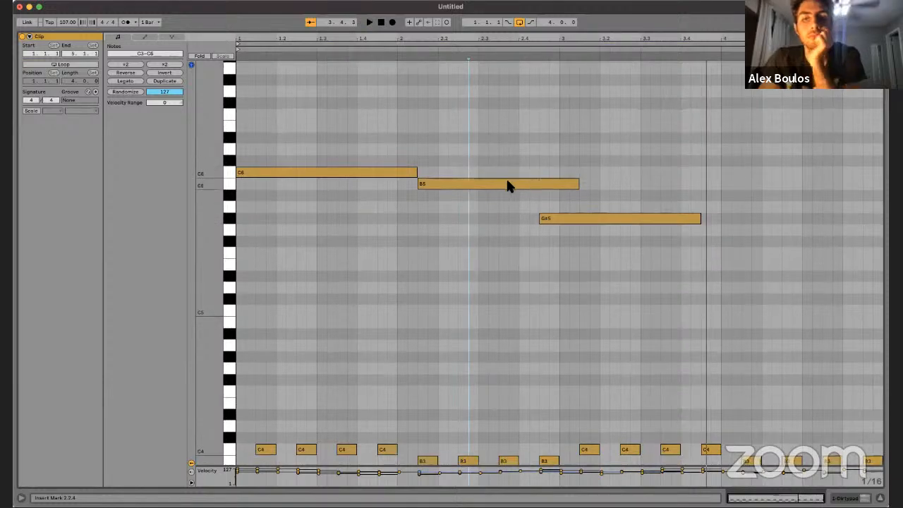
drag(508, 185, 787, 175)
click(594, 139)
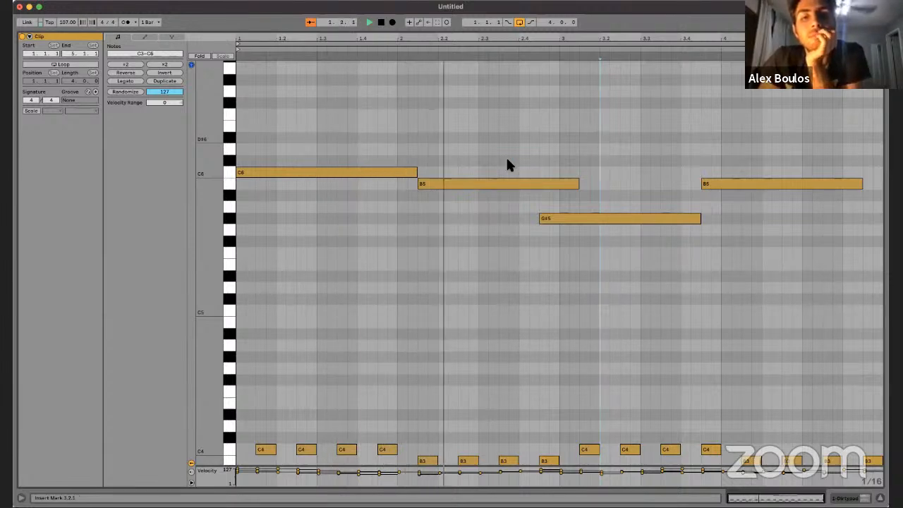
Step: Extend C6 to 2.2.1, start the first B5 note there and trim its end to the G#5 note's start
mouse_move(451, 182)
mouse_down()
mouse_move(480, 188)
mouse_move(427, 176)
mouse_move(437, 175)
mouse_up()
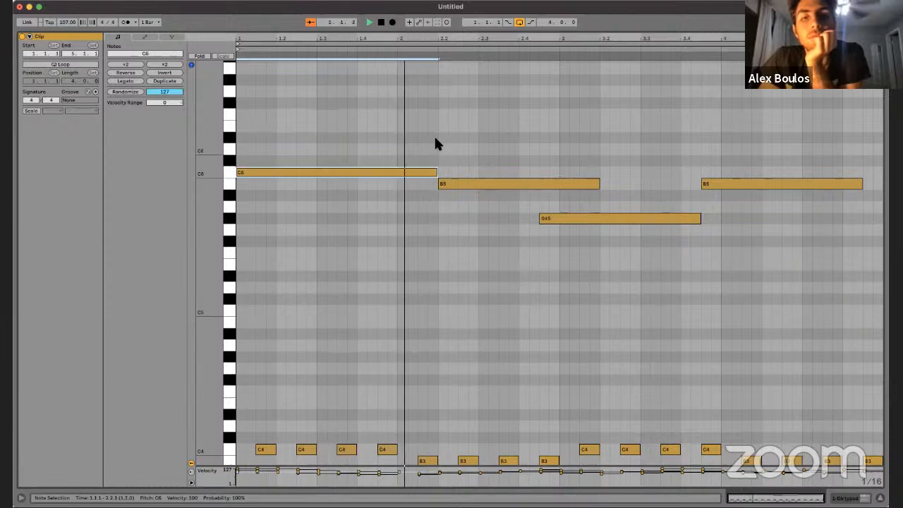
click(449, 112)
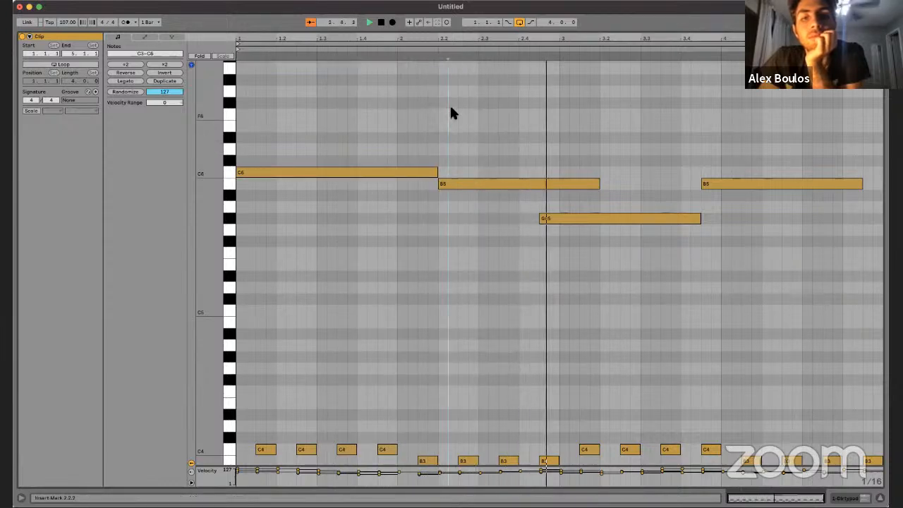
click(549, 182)
key(space)
drag(548, 182, 539, 183)
click(551, 157)
key(space)
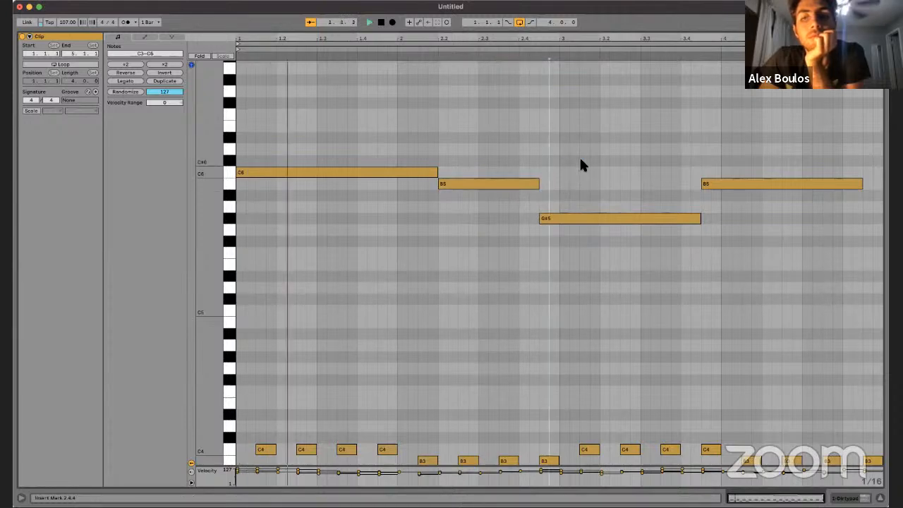
Step: Extend the last B5 note to the clip's end, lengthen C6 to 2.2.3 with the first B5 starting there, and play the loop
scroll(580, 161, down, 1)
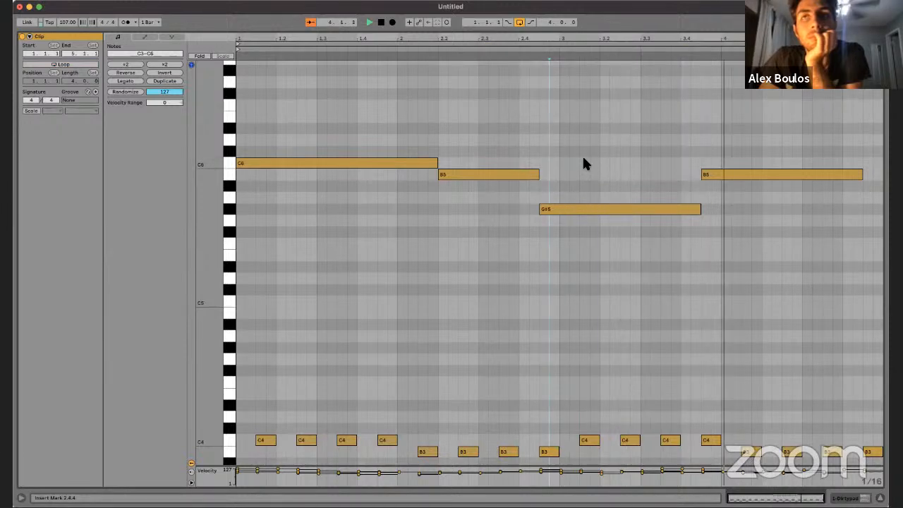
drag(861, 176, 842, 178)
click(807, 215)
key(space)
drag(398, 161, 418, 175)
key(space)
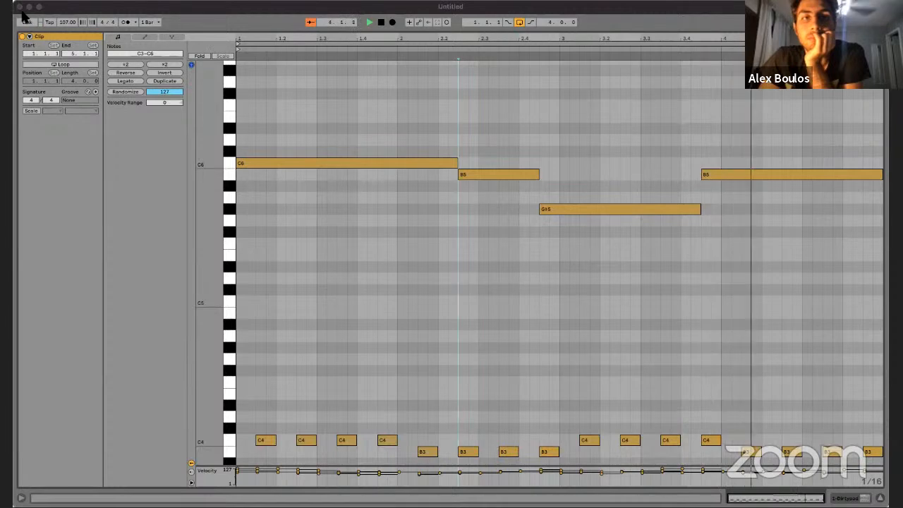
click(558, 264)
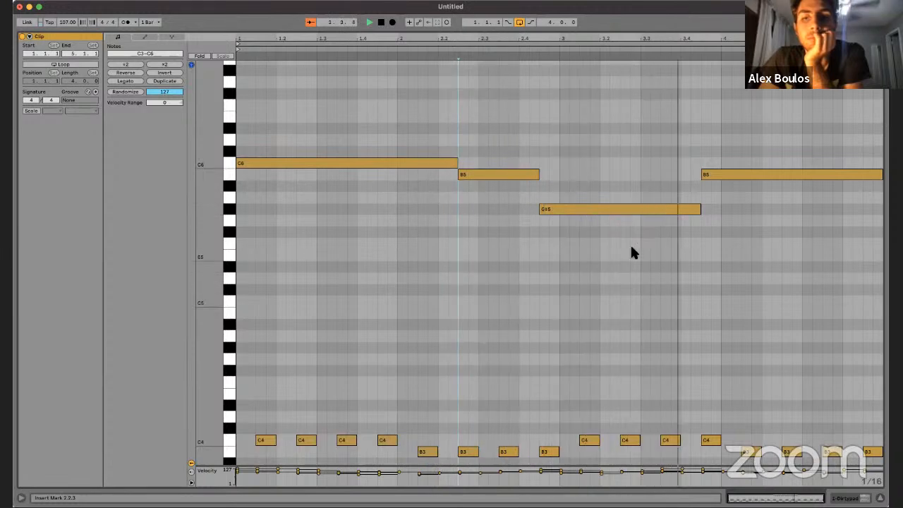
Step: Return to the device view and load the Echo Moved Pad preset onto a new track below the first
click(637, 112)
key(shift+Tab)
key(space)
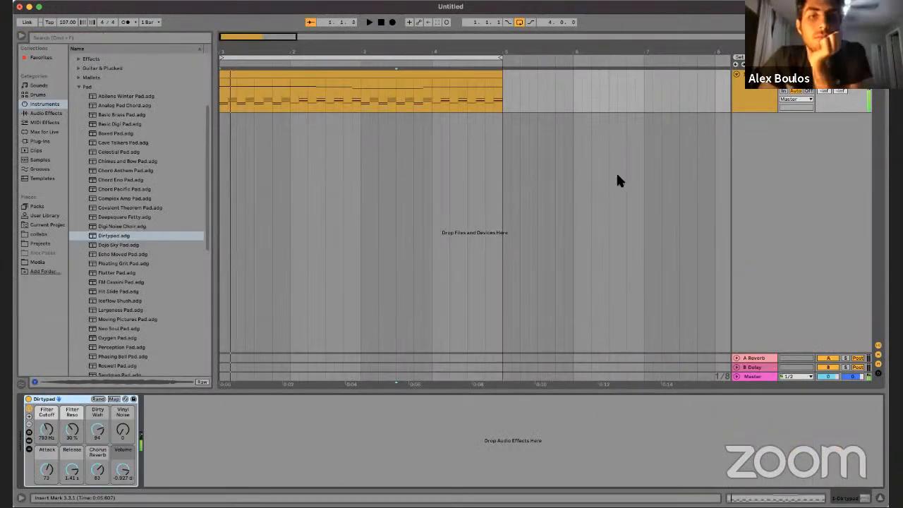
click(130, 255)
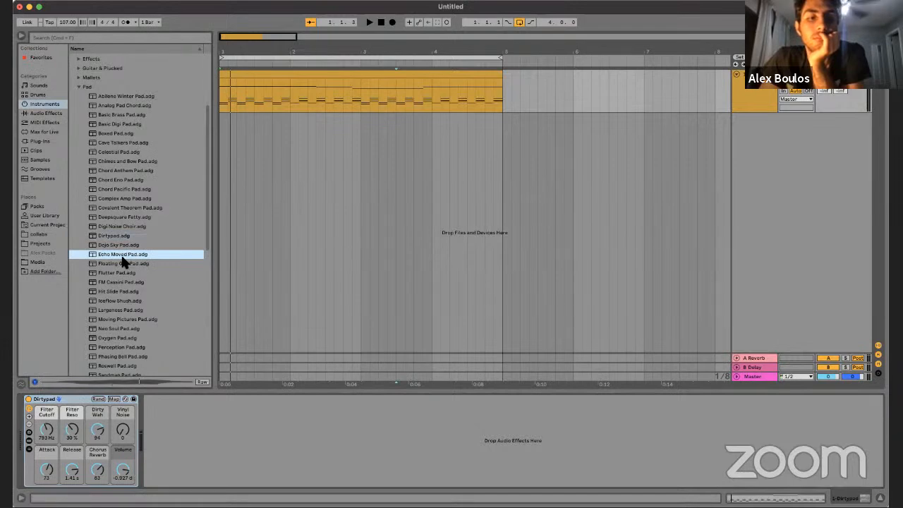
drag(325, 238, 275, 192)
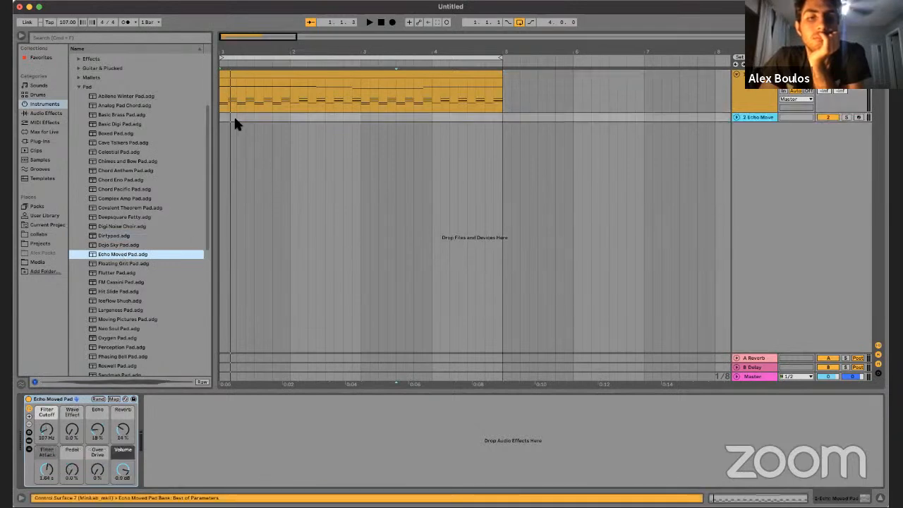
Step: Copy the four-bar clip from the Dirtypad track onto the Echo Moved Pad track and play both
click(242, 82)
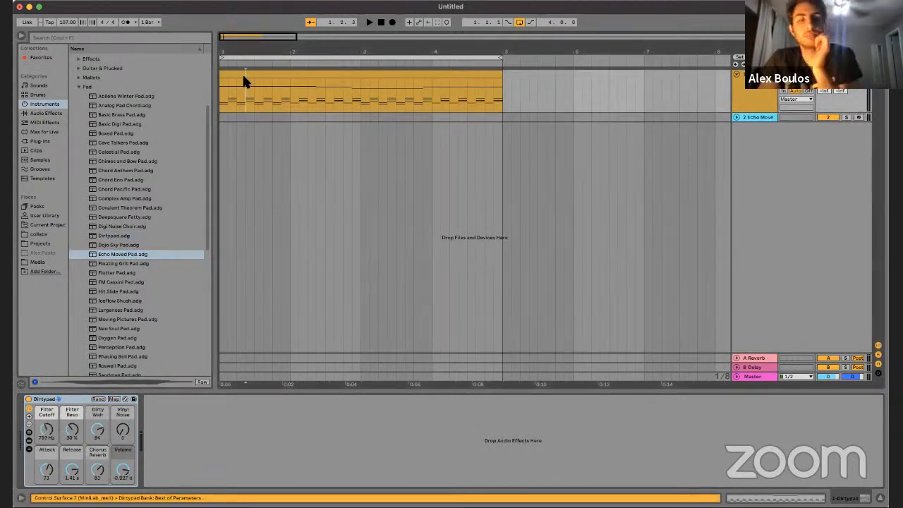
drag(244, 117, 244, 117)
double_click(244, 117)
key(space)
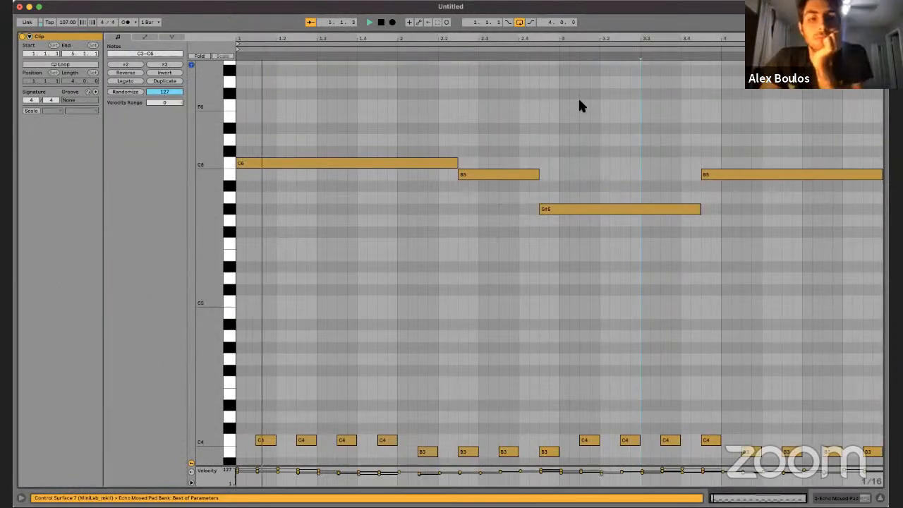
key(shift+Tab)
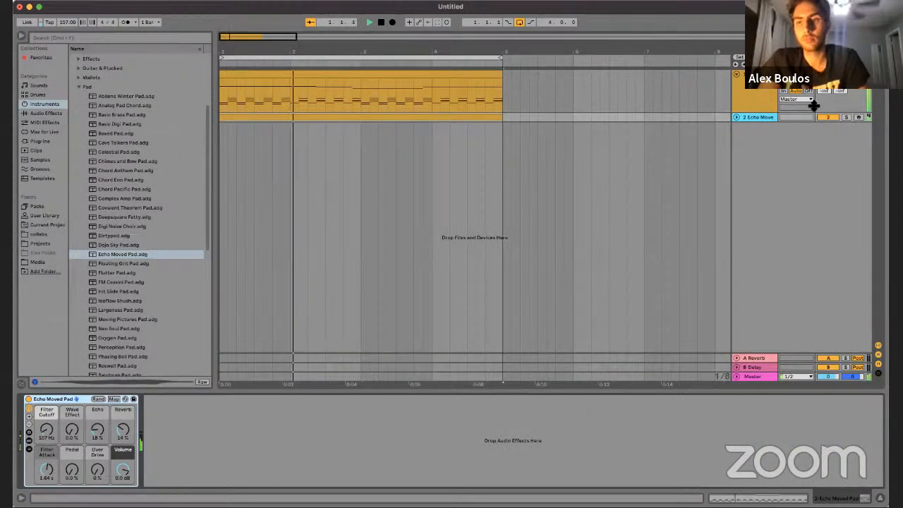
Step: Solo, unfold and record-arm the Echo Moved Pad track, and shift the computer MIDI keyboard's octave to C2
click(847, 117)
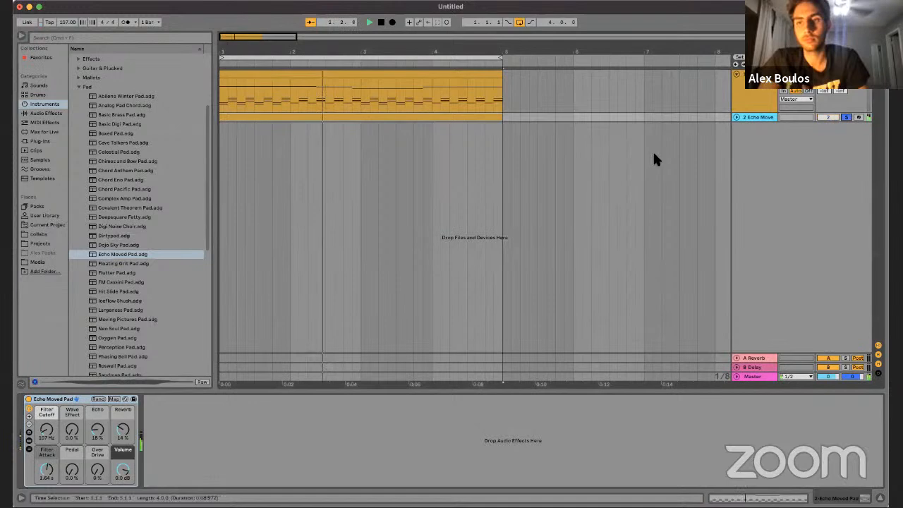
click(736, 117)
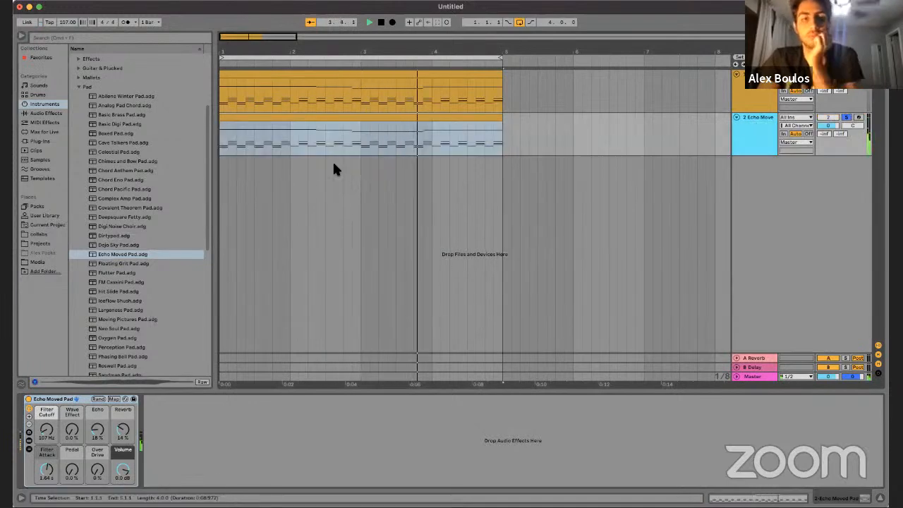
key(space)
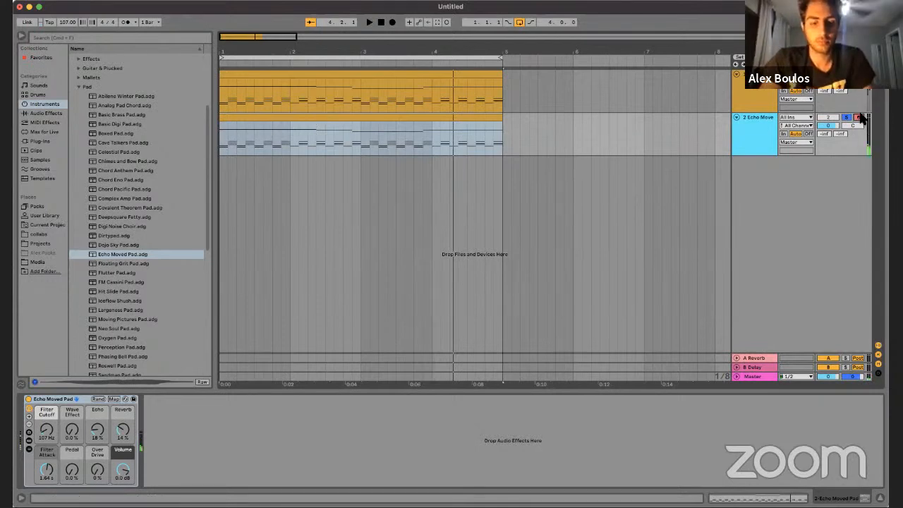
key(x)
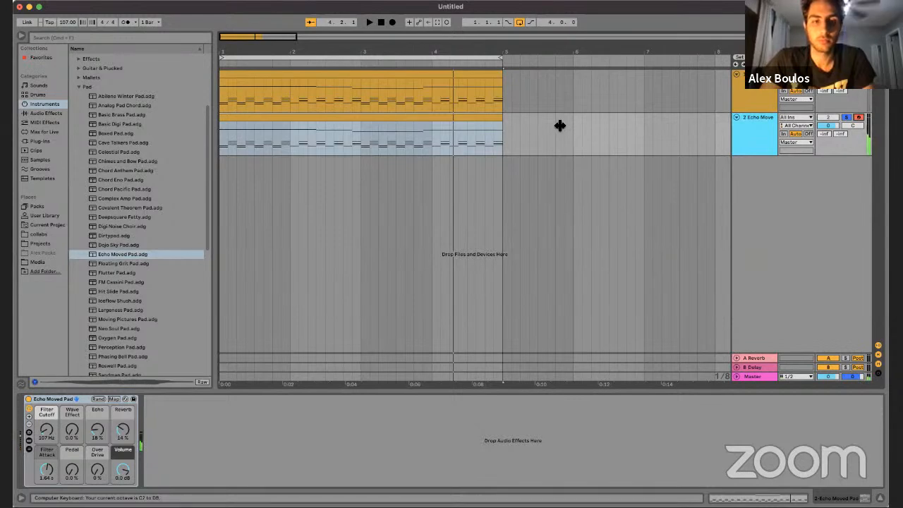
Step: Set the Echo Moved Pad's filter cutoff to 14.8 kHz, show the rack's devices and chain list, and play the loop
drag(47, 430, 48, 439)
key(space)
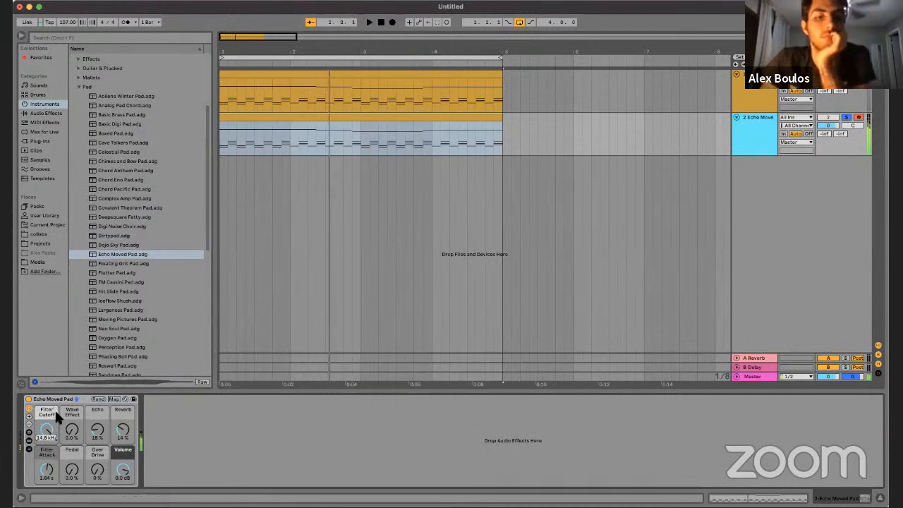
click(30, 450)
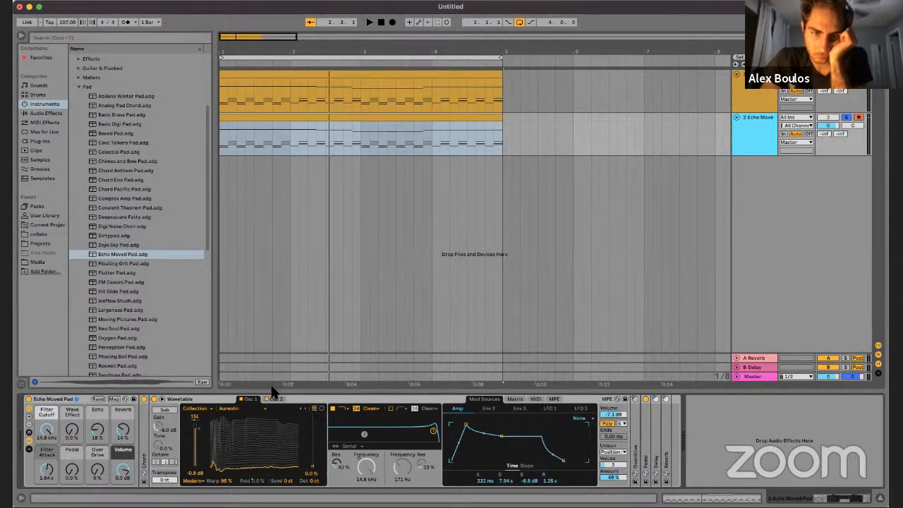
click(29, 448)
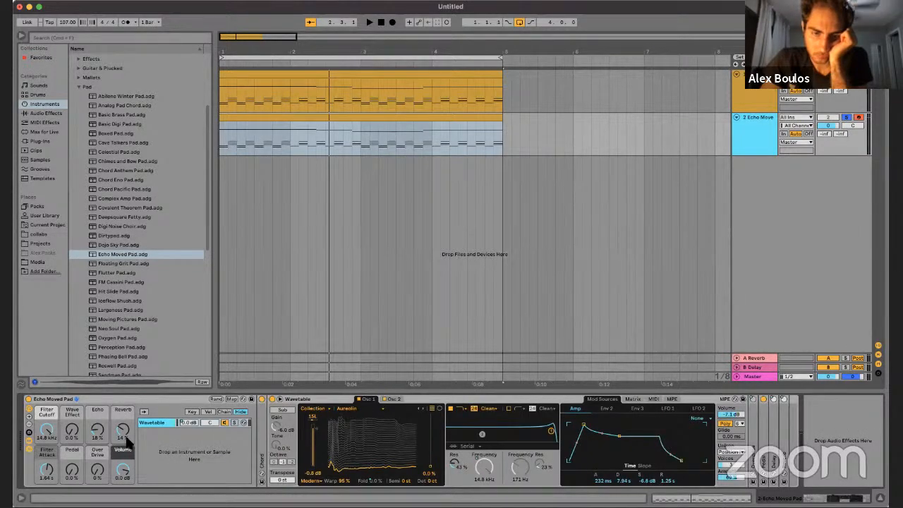
key(space)
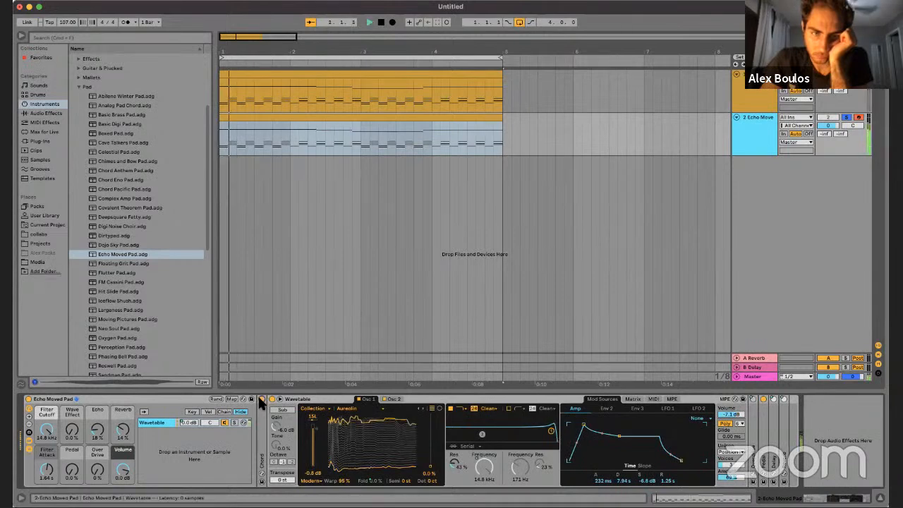
Step: Open the Echo Moved Pad clip, transpose all its notes down one octave and play it
click(256, 119)
double_click(255, 117)
key(space)
click(270, 154)
key(super+a)
scroll(270, 153, down, 3)
key(space)
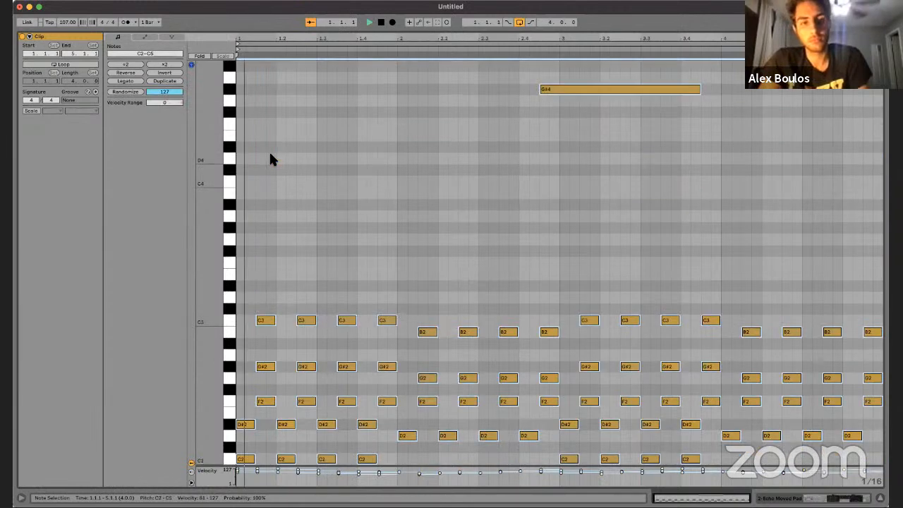
Step: Delete the long high melody notes from the Echo Moved Pad clip, keeping the C2–C3 chords
scroll(271, 148, up, 3)
scroll(272, 152, up, 1)
drag(306, 96, 859, 236)
key(Delete)
key(space)
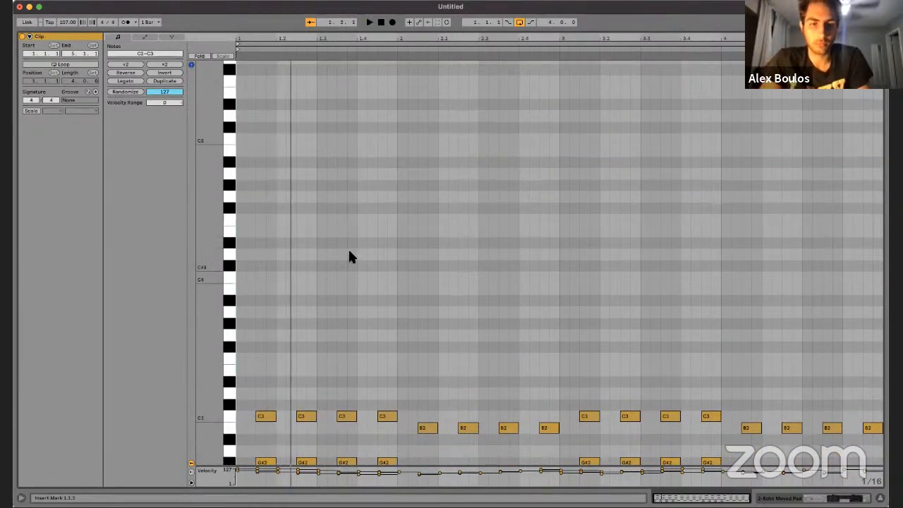
Step: Move the first F2, G#2 and C3 chord notes earlier to start at 1.1.1 and play them
scroll(300, 258, down, 5)
scroll(296, 257, down, 1)
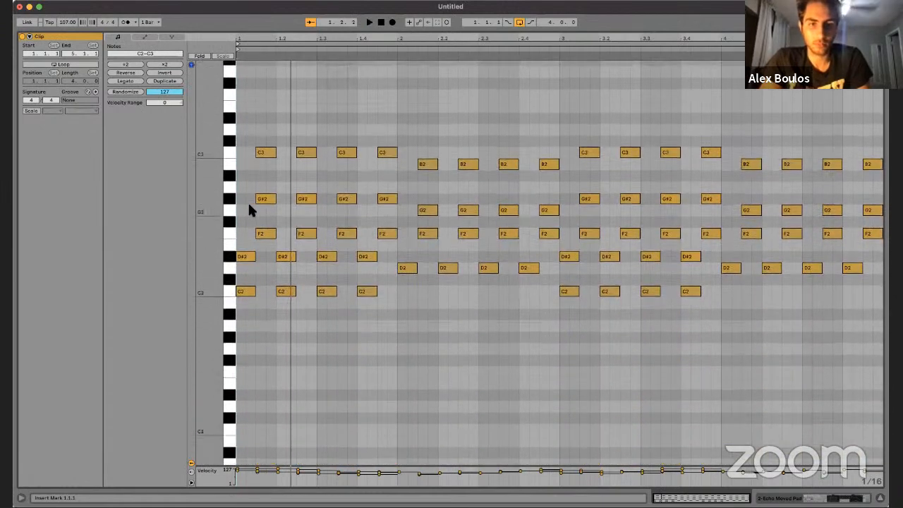
drag(262, 130, 261, 286)
key(Left)
Step: Move the second group of F2, G#2 and C3 notes earlier to start at 1.2.1
key(Left)
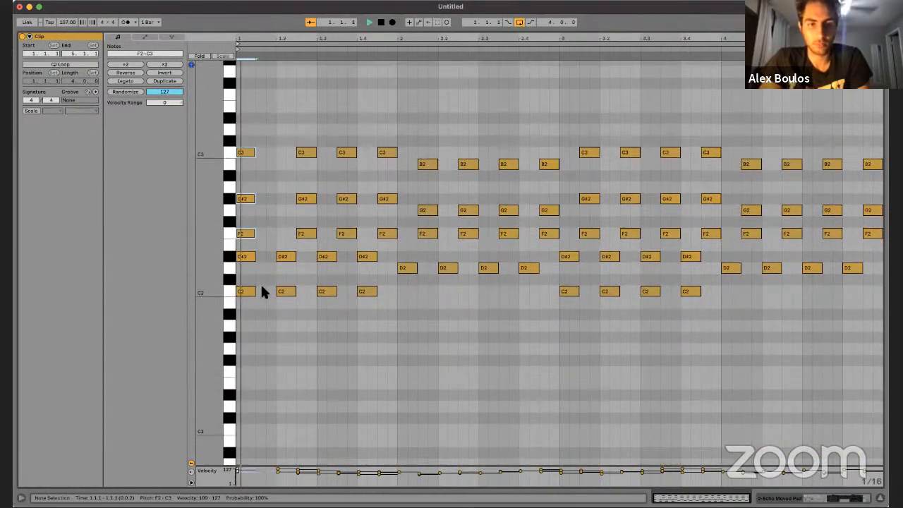
key(space)
drag(300, 123, 298, 294)
key(Left)
key(Left)
key(space)
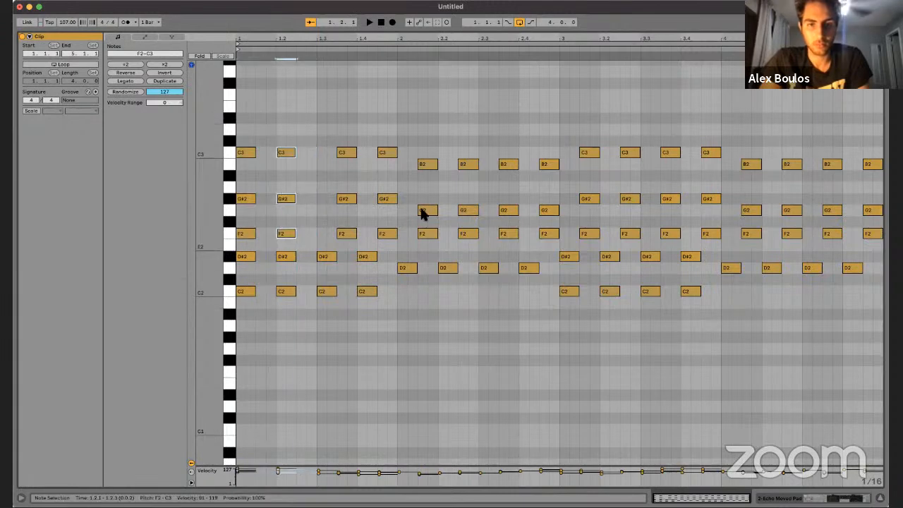
Step: Move all remaining F2–C3 chord notes from beat 1.3 onward earlier to line up with the C2, D2 and D#2 notes below
drag(331, 87, 887, 251)
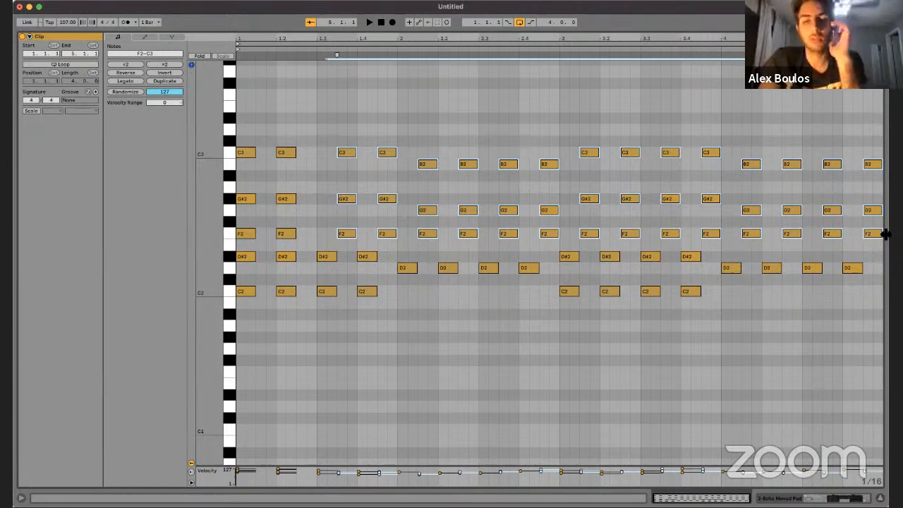
key(Left)
key(Left)
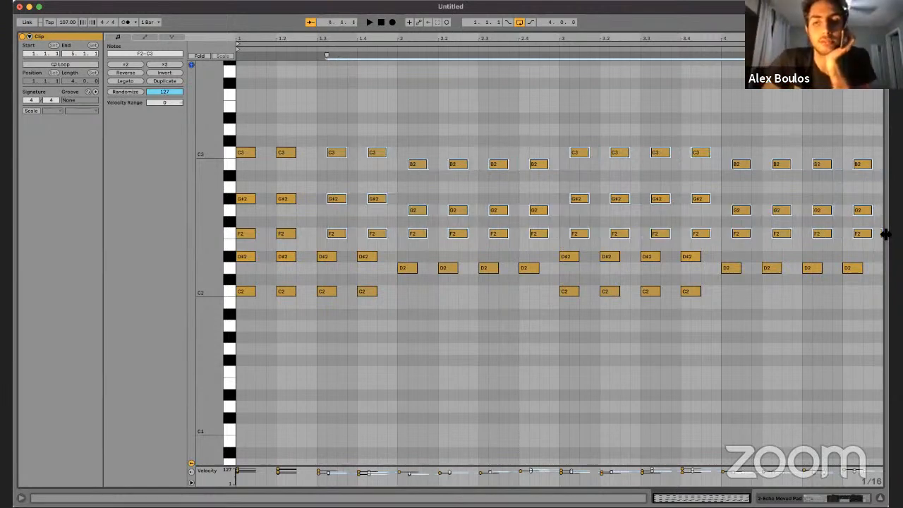
click(663, 139)
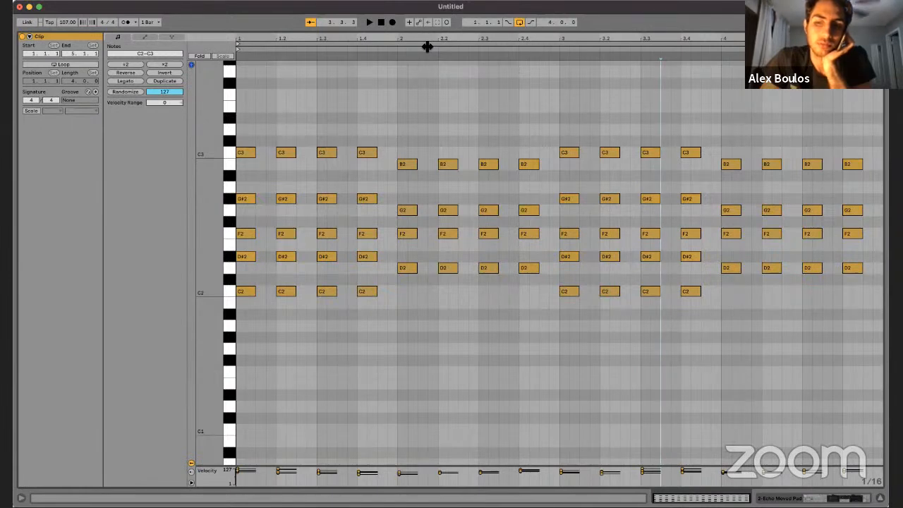
Step: Return to the arrangement and turn off solo and record arm on the second Echo Moved Pad track
click(479, 111)
key(alt+super+e)
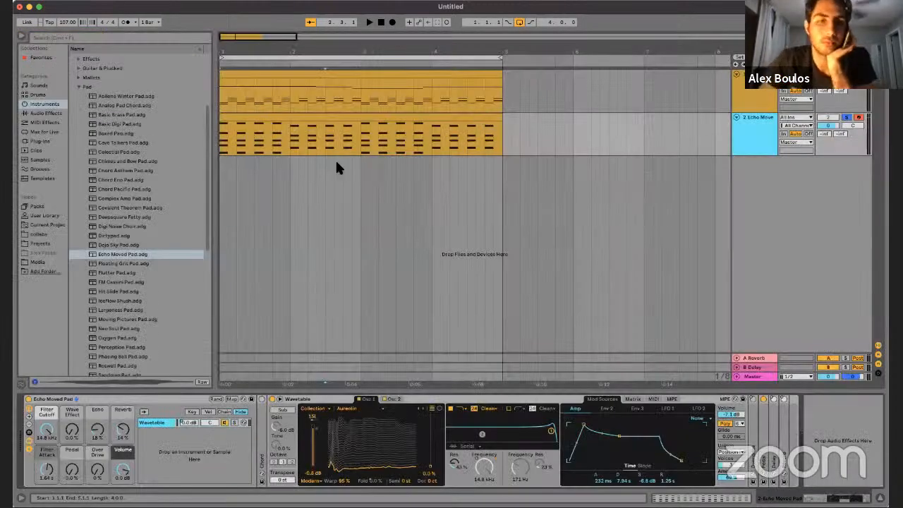
click(857, 118)
click(847, 118)
click(828, 118)
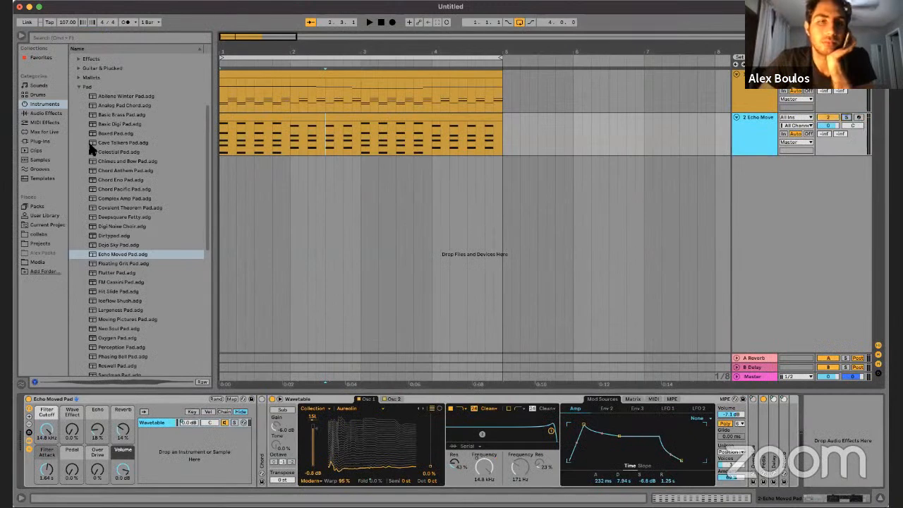
Step: Collapse the Pad presets and browse the Synth Keys and Synth Lead categories of Instrument Rack for another sound
click(78, 87)
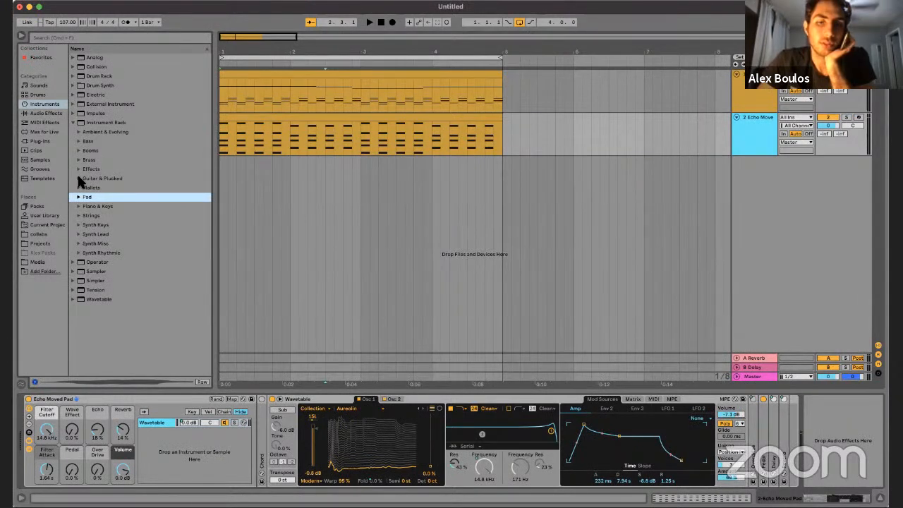
click(79, 224)
click(79, 226)
click(79, 235)
click(79, 235)
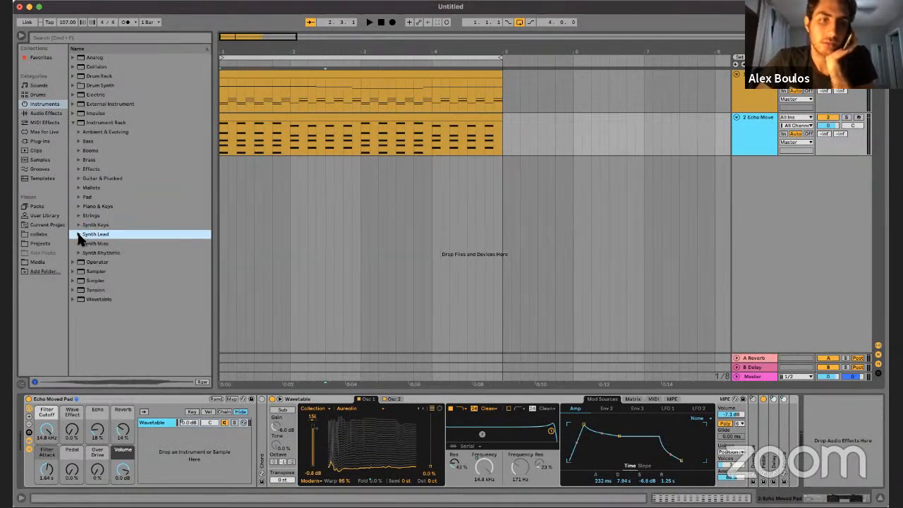
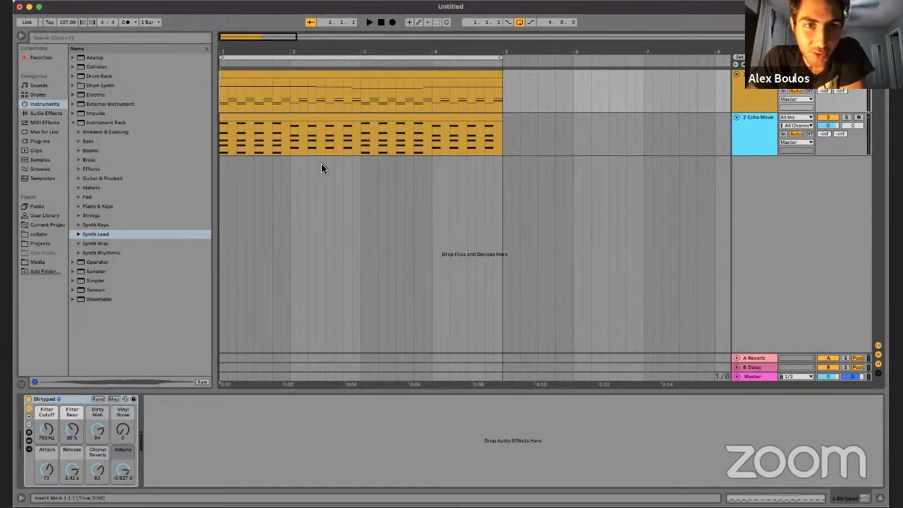
click(323, 102)
click(351, 89)
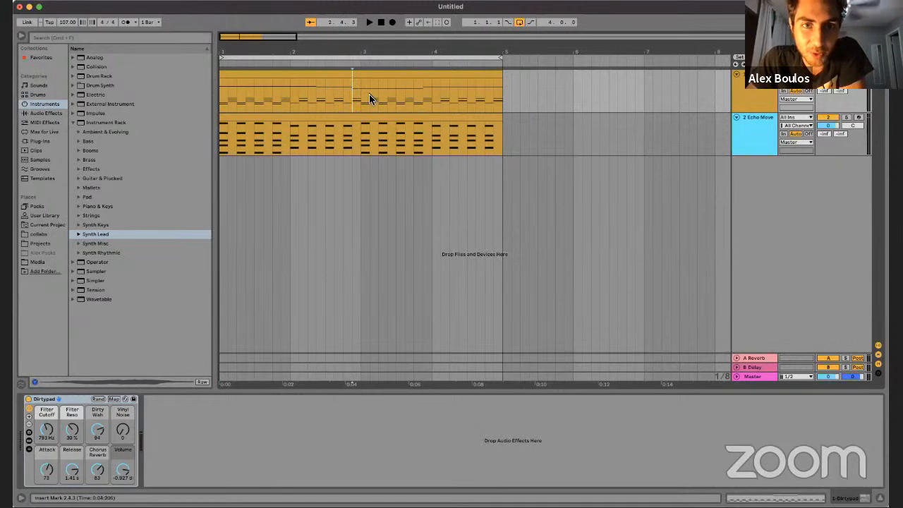
click(334, 98)
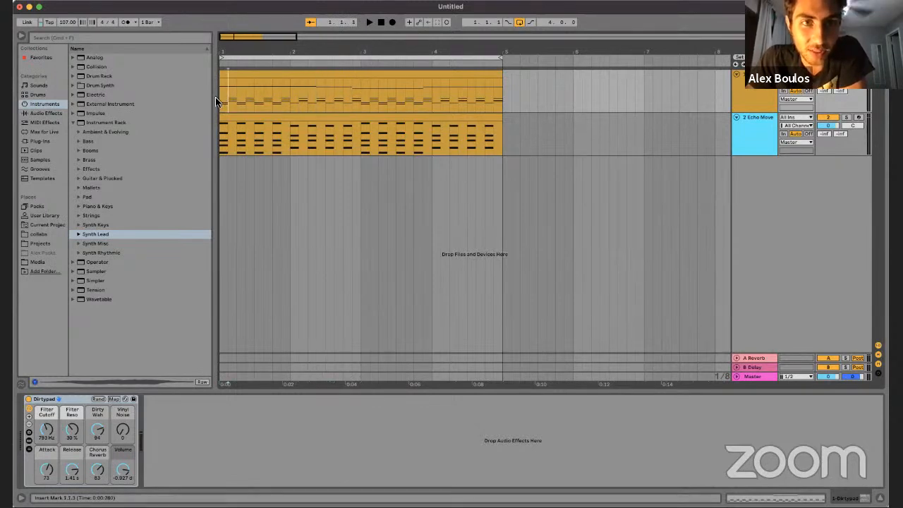
click(345, 97)
click(322, 97)
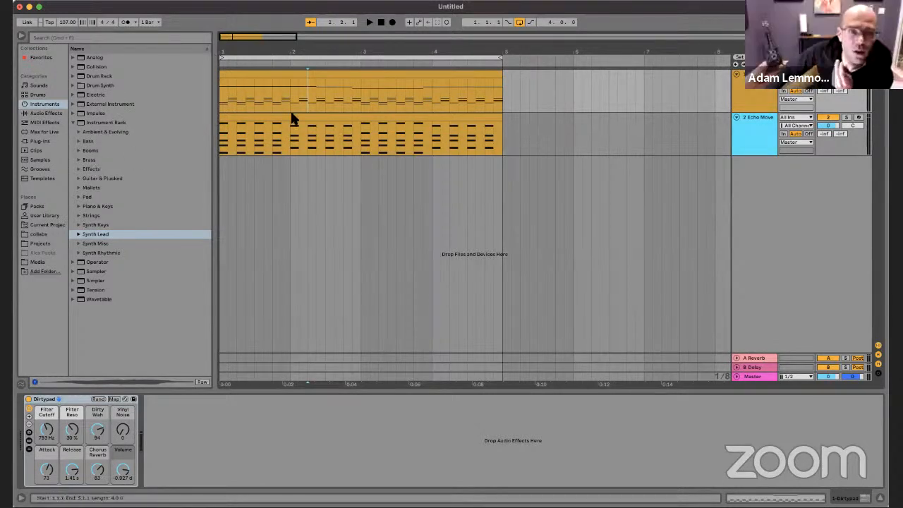
click(268, 142)
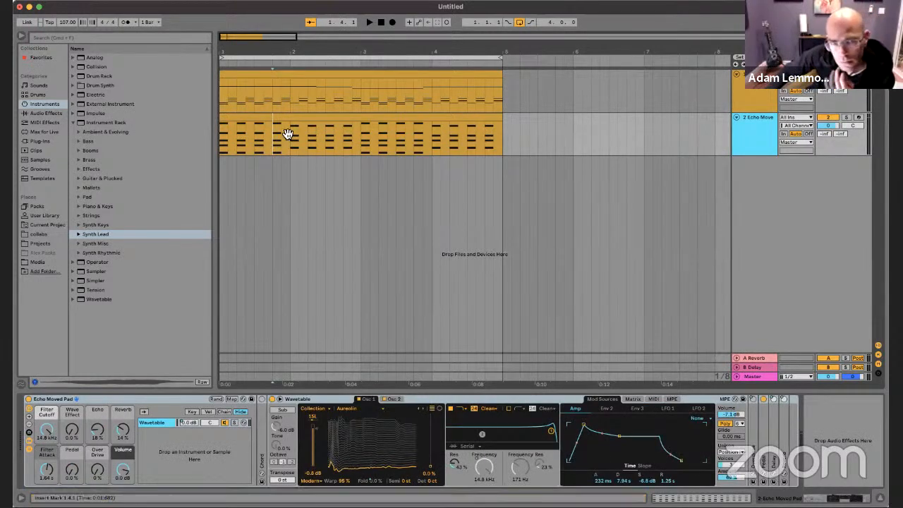
click(304, 82)
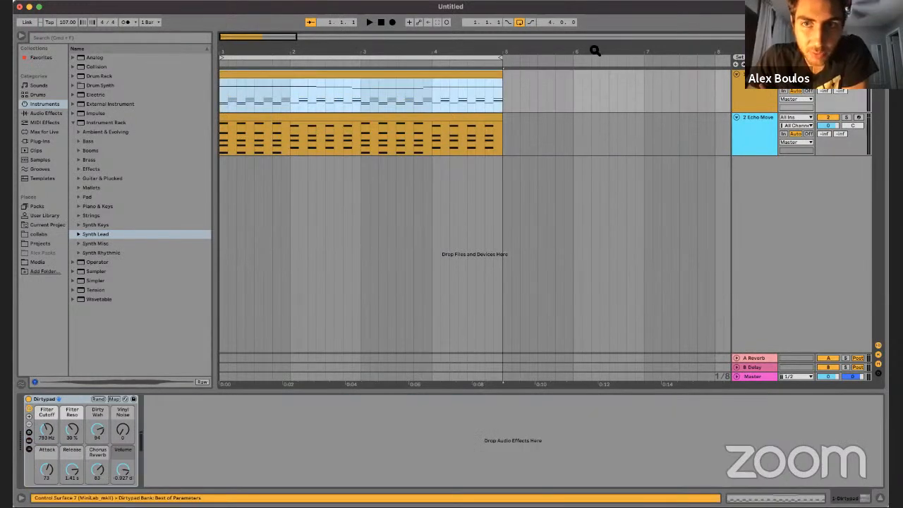
Step: Switch to the Session view and launch the clip in the first slot of the Dirtypad track
drag(405, 51, 405, 41)
key(Tab)
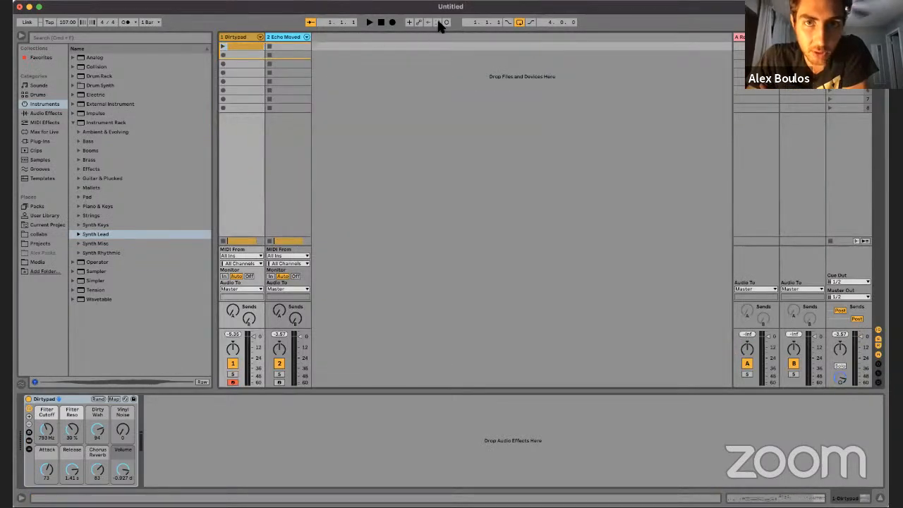
click(246, 73)
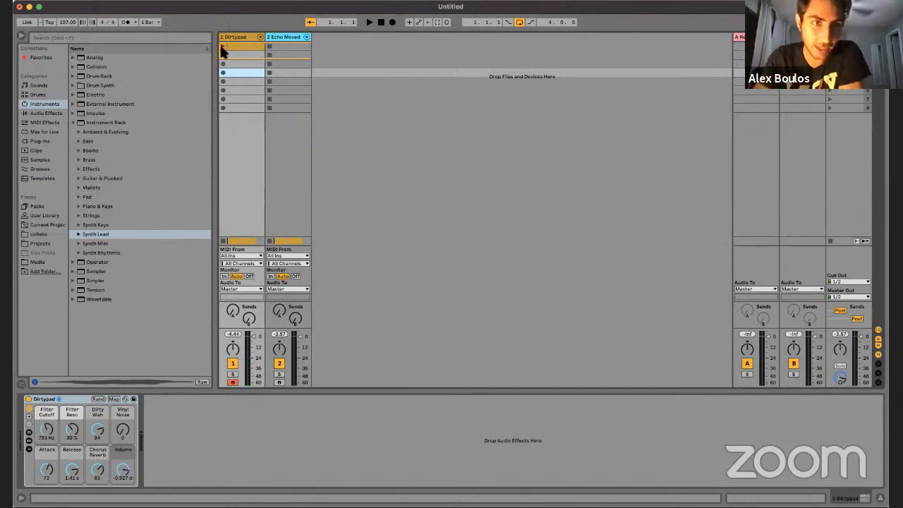
click(223, 47)
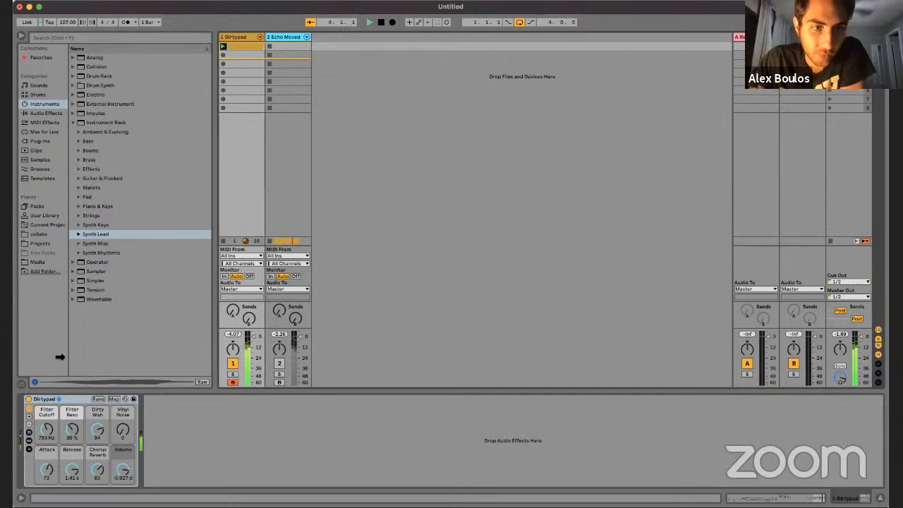
Step: Set the Dirtypad macros to Filter Cutoff 542 Hz, Filter Reso 72 %, Dirty Wah about 118 and Vinyl Noise 77
drag(47, 429, 93, 469)
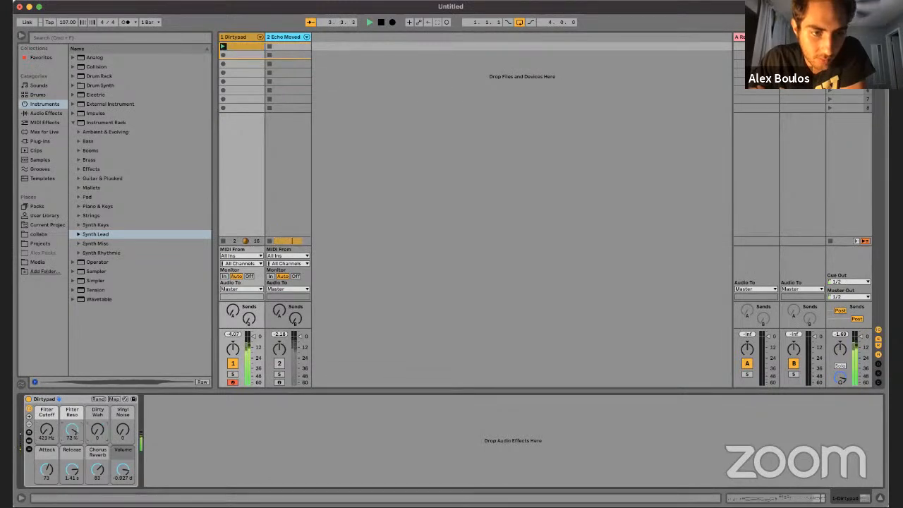
drag(46, 432, 94, 395)
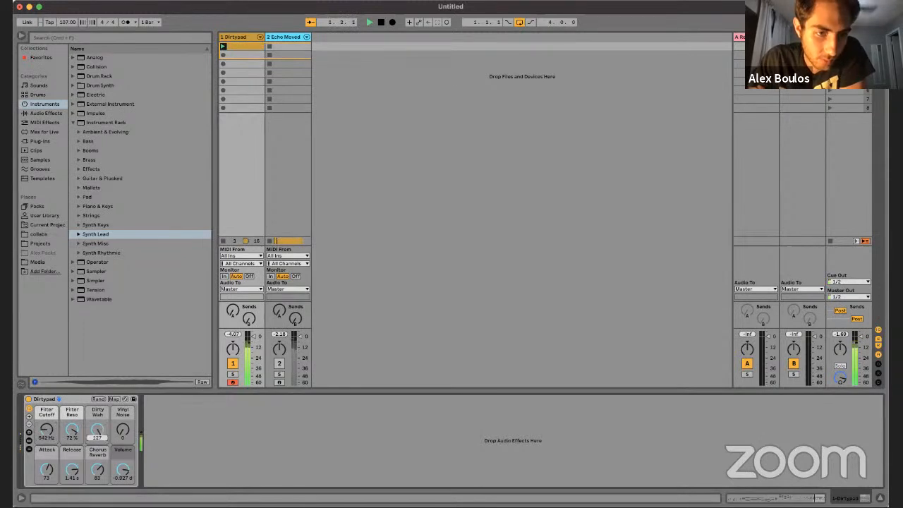
drag(97, 431, 123, 433)
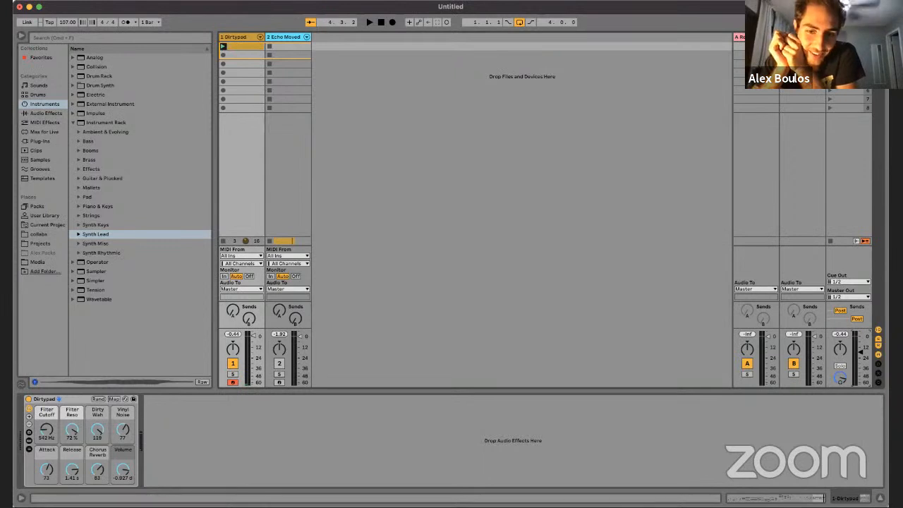
Step: Insert a new audio track and choose MacBook Pro Microphone as the audio input device
right_click(365, 121)
click(374, 129)
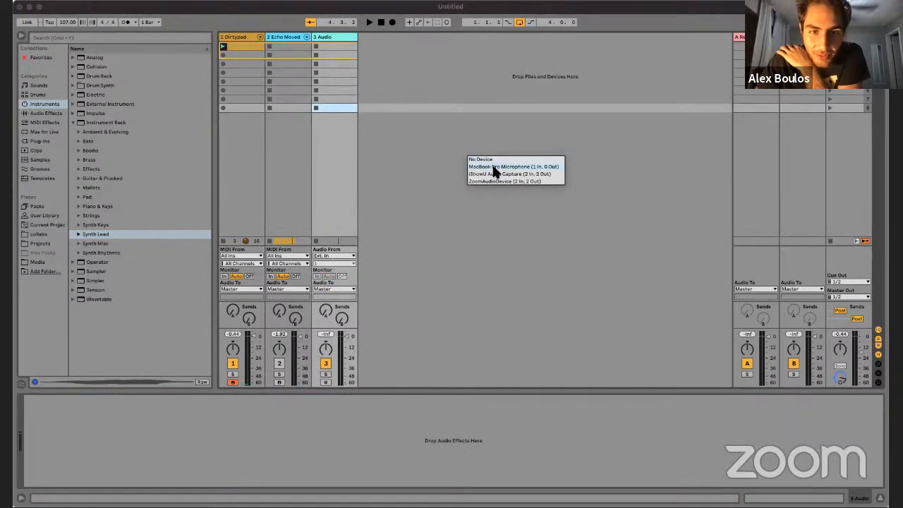
click(494, 167)
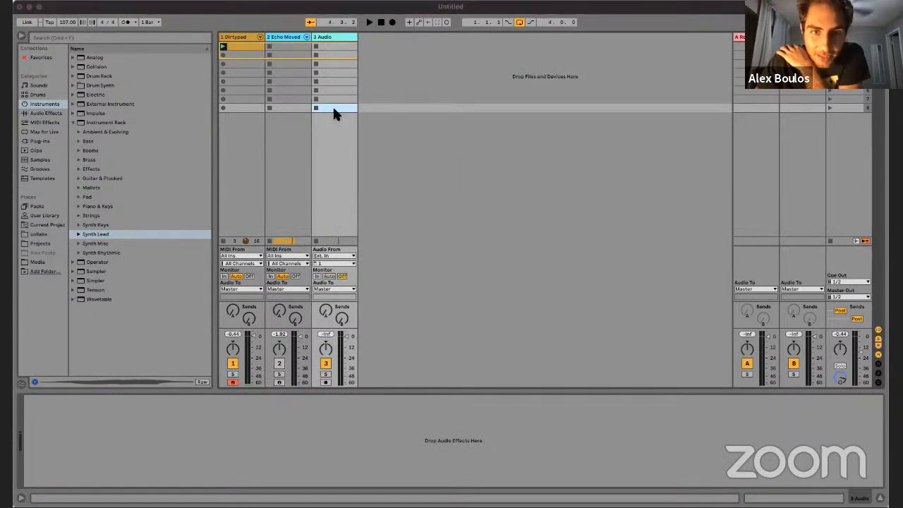
Step: Lower the new audio track's volume and record-arm it with monitoring set to Auto
drag(344, 335, 346, 348)
click(325, 381)
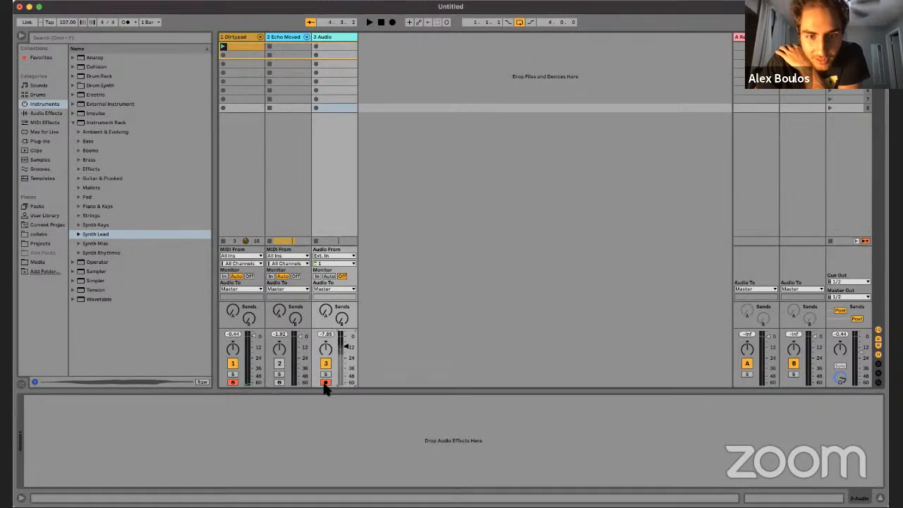
click(328, 277)
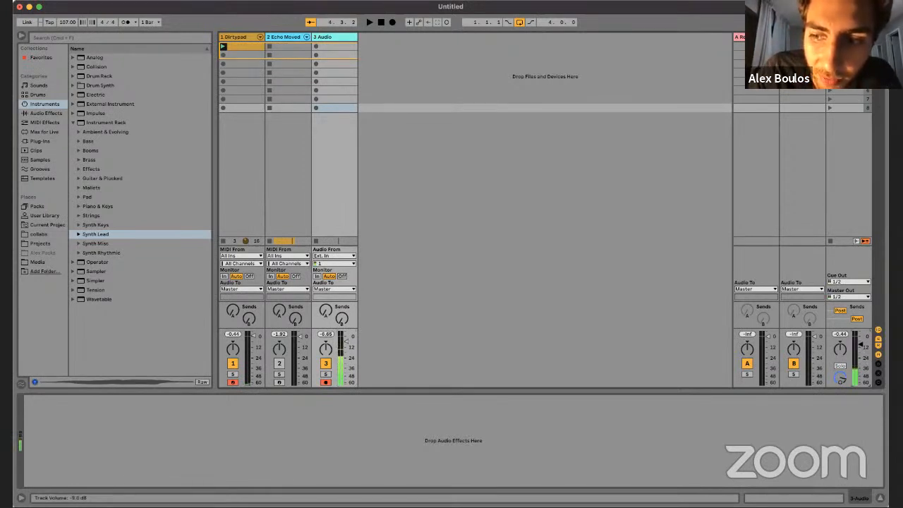
Step: Turn down the master volume, fine-tune the audio track's volume and narrow the audio track's column
drag(860, 339, 860, 350)
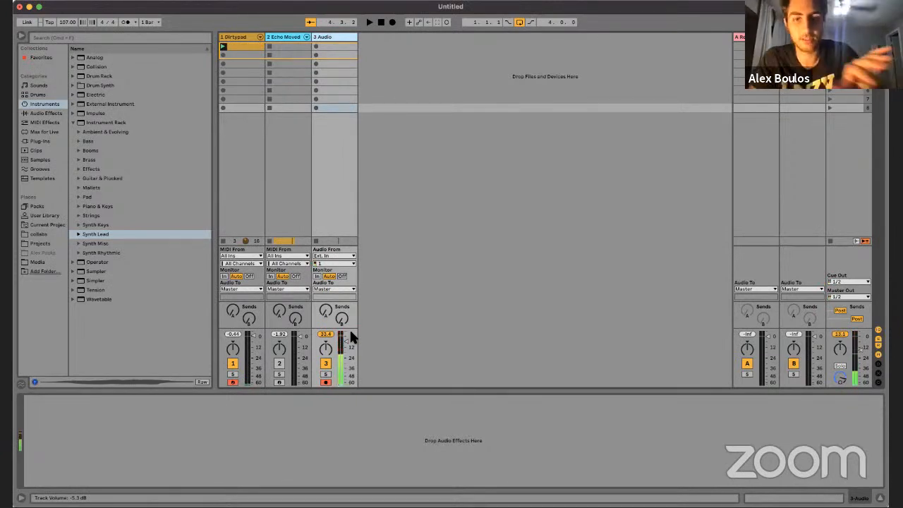
drag(345, 338, 345, 343)
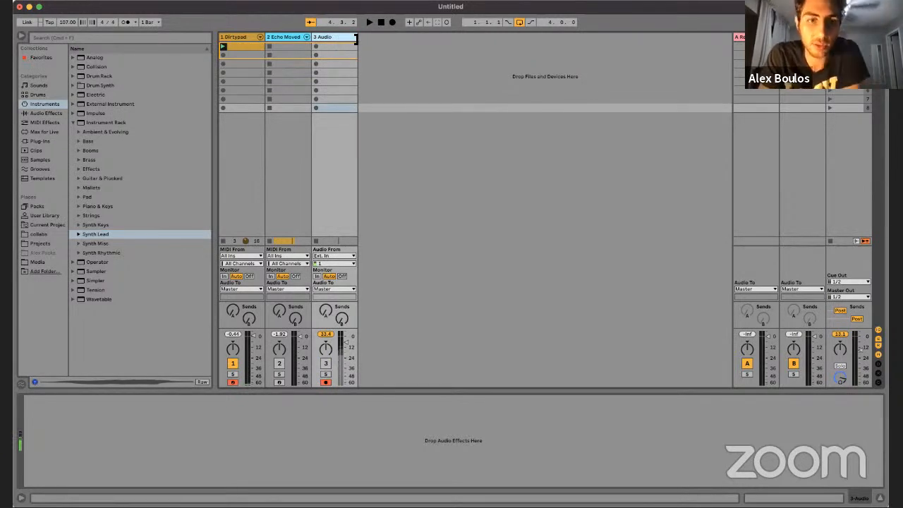
drag(359, 37, 348, 36)
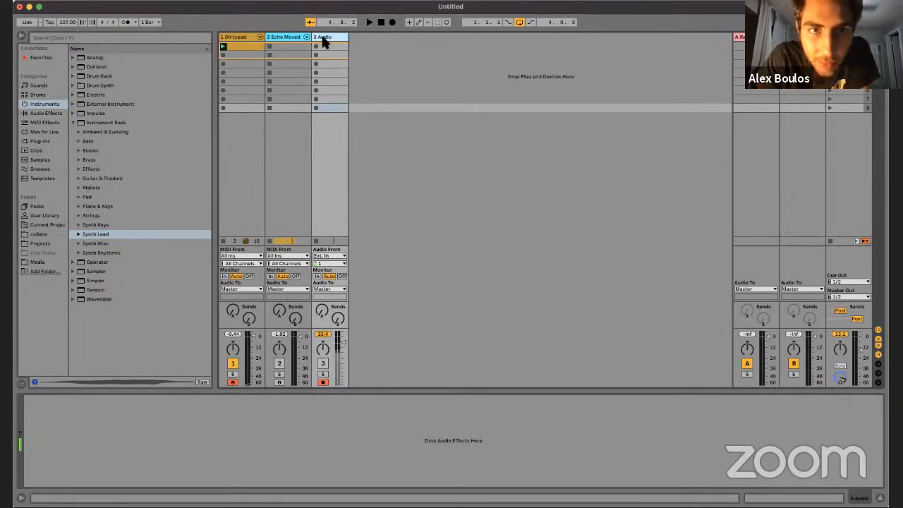
Step: Compare the devices on the Dirtypad, Echo Moved Pad and audio tracks, and look through the Clips and Instruments categories
click(279, 34)
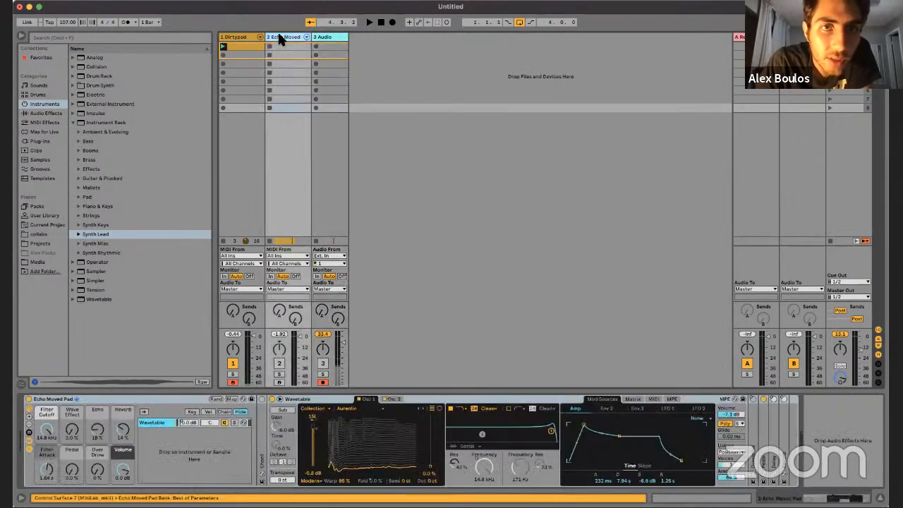
click(327, 35)
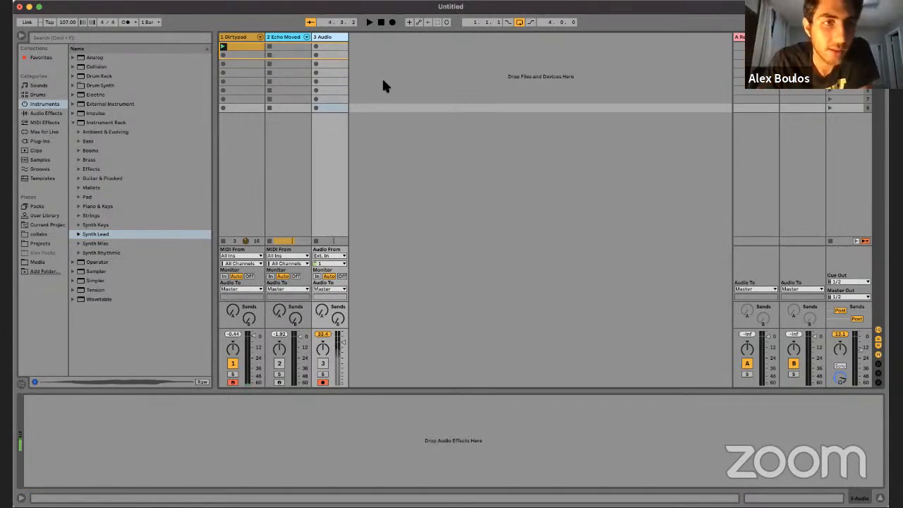
click(277, 42)
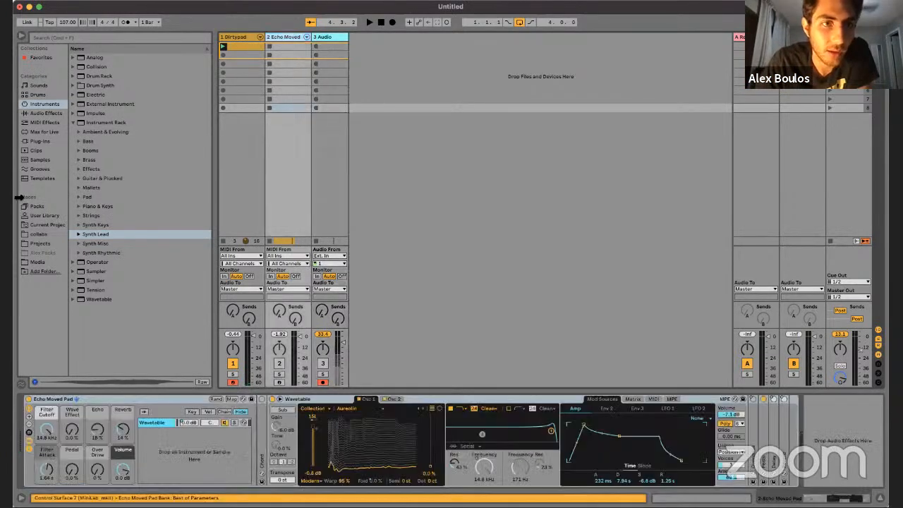
click(34, 150)
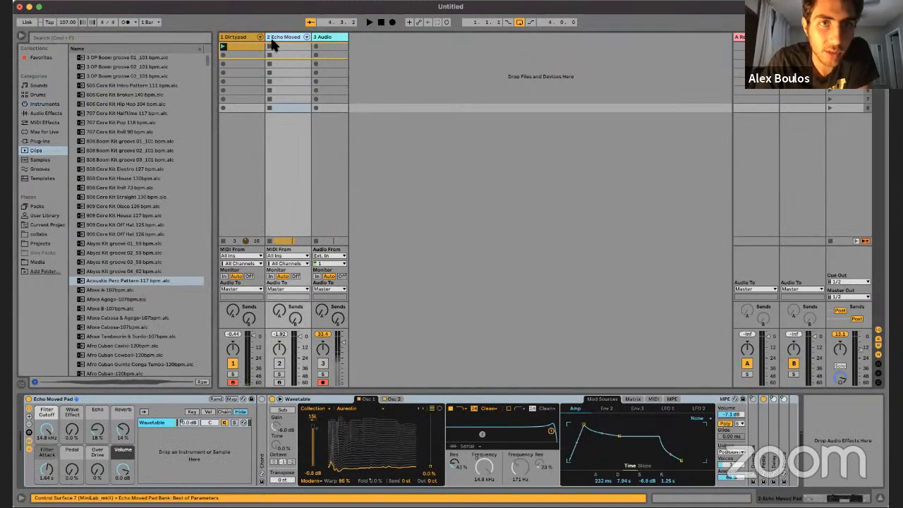
click(240, 37)
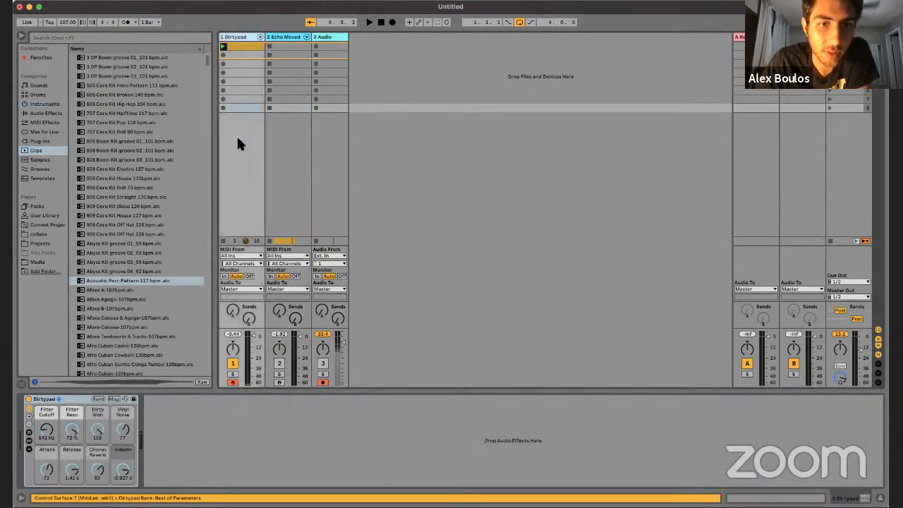
click(237, 38)
click(235, 37)
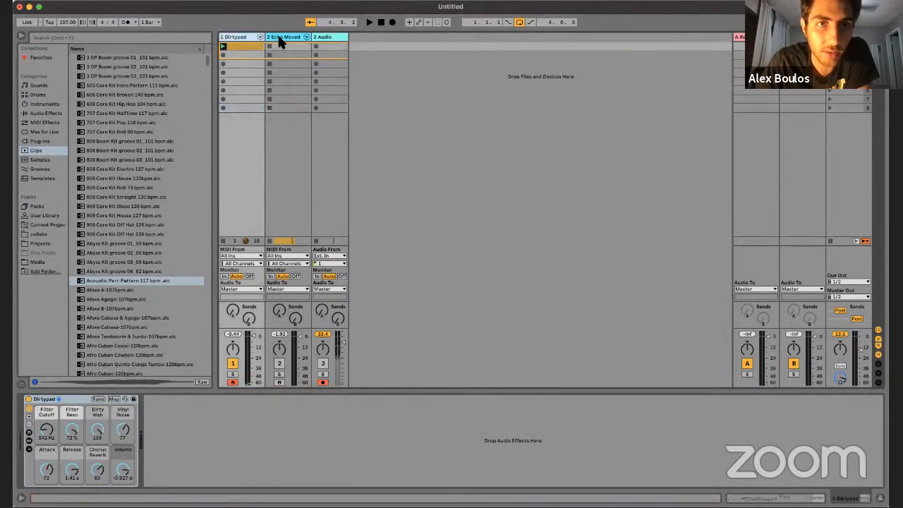
click(278, 36)
click(241, 37)
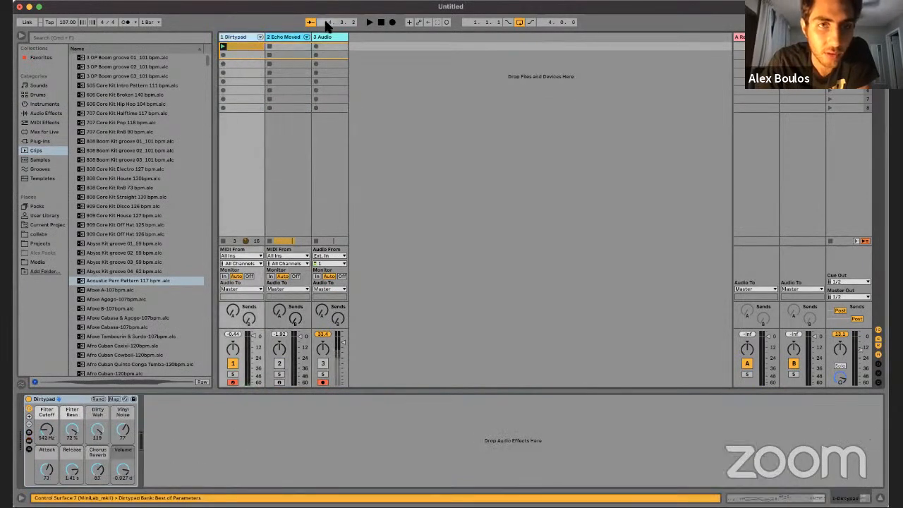
click(276, 35)
click(44, 104)
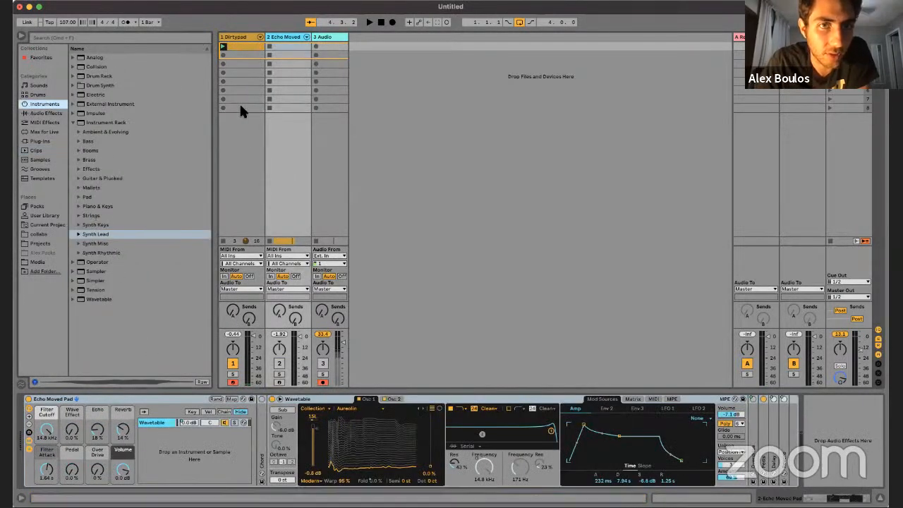
click(274, 41)
click(275, 38)
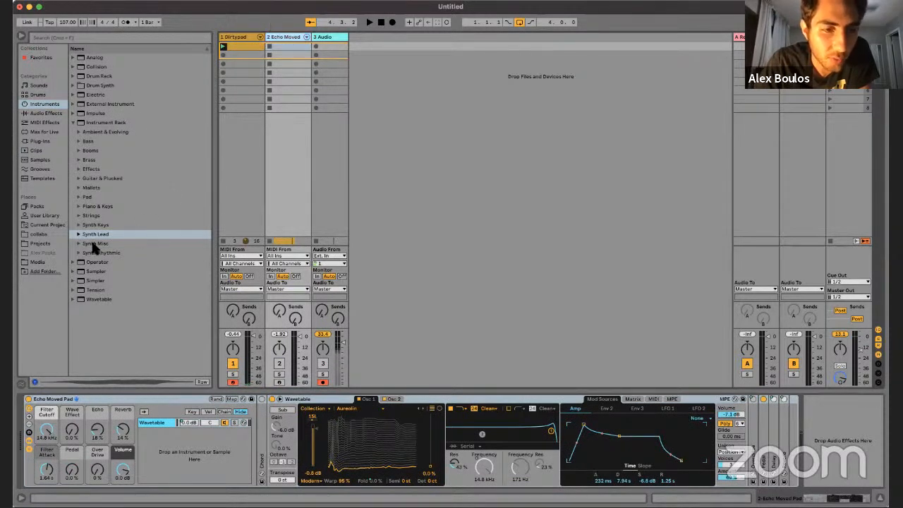
Step: Expand the Instrument Rack Pad presets and load Oxygen Pad onto a new MIDI track
click(77, 196)
scroll(99, 216, down, 1)
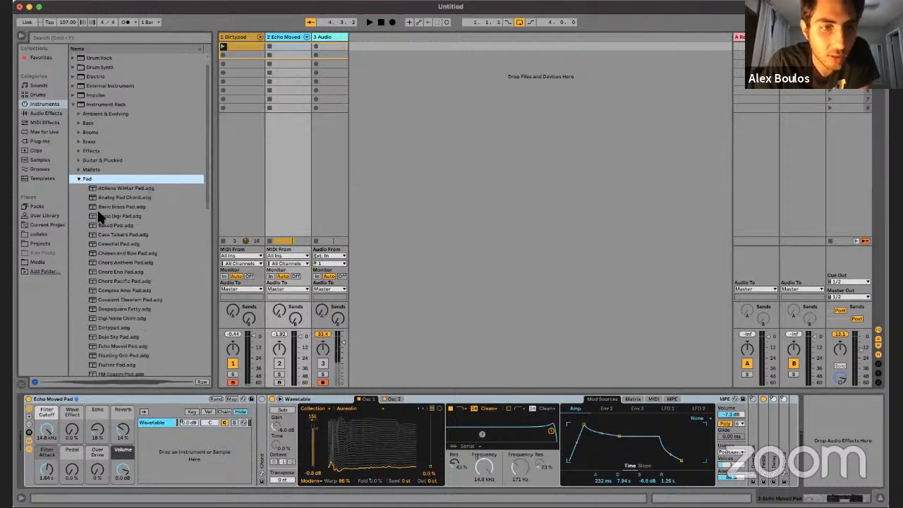
scroll(116, 222, down, 3)
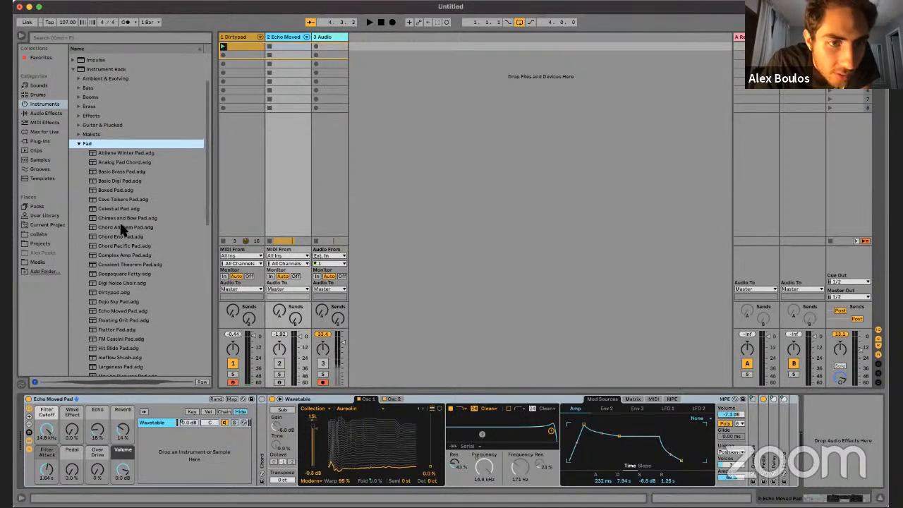
scroll(120, 227, down, 4)
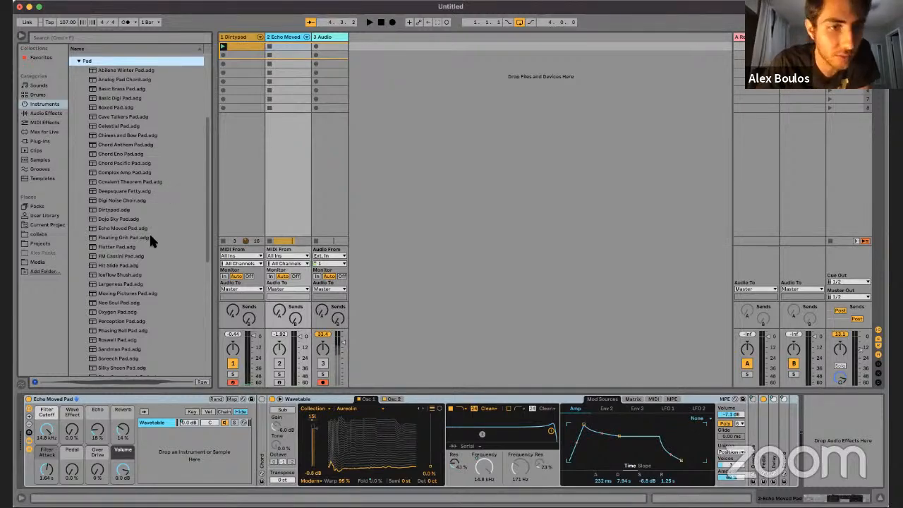
scroll(140, 233, down, 3)
scroll(141, 238, down, 7)
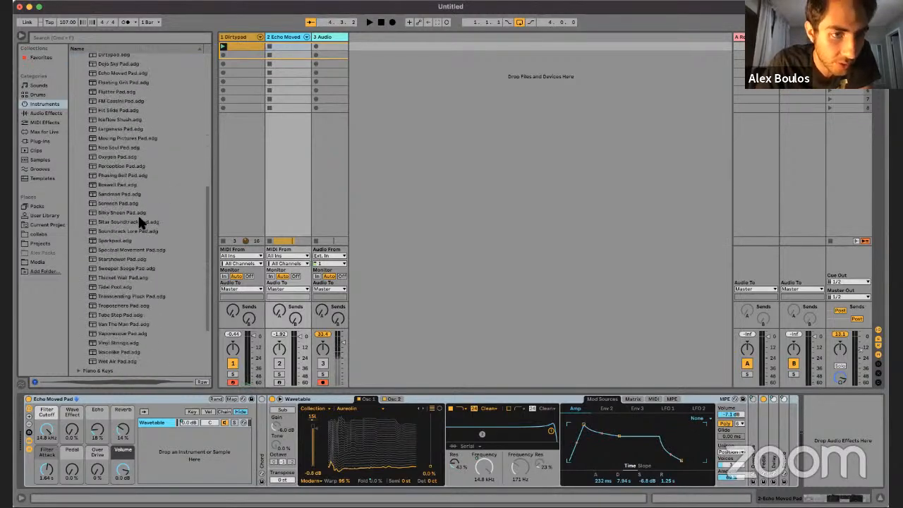
click(122, 158)
key(Return)
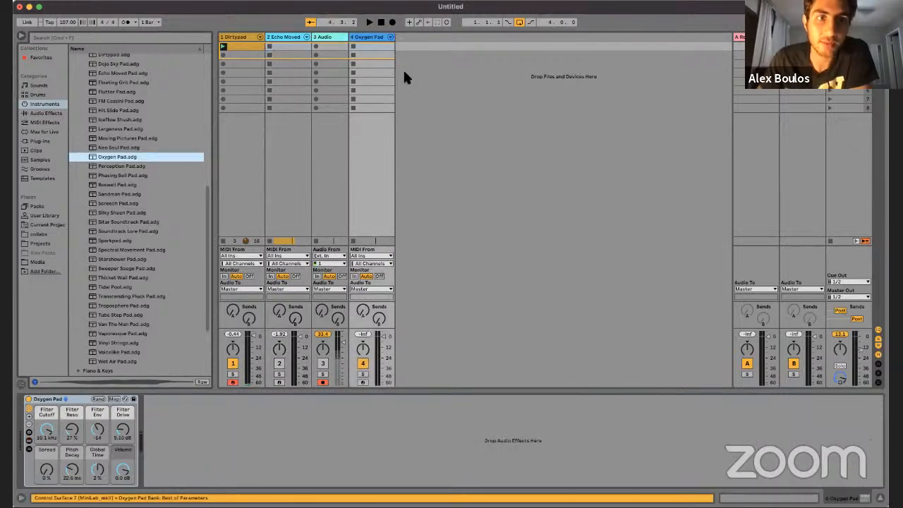
Step: Record-arm the Oxygen Pad track and show the rack's devices with the instrument's Controls page open
click(362, 382)
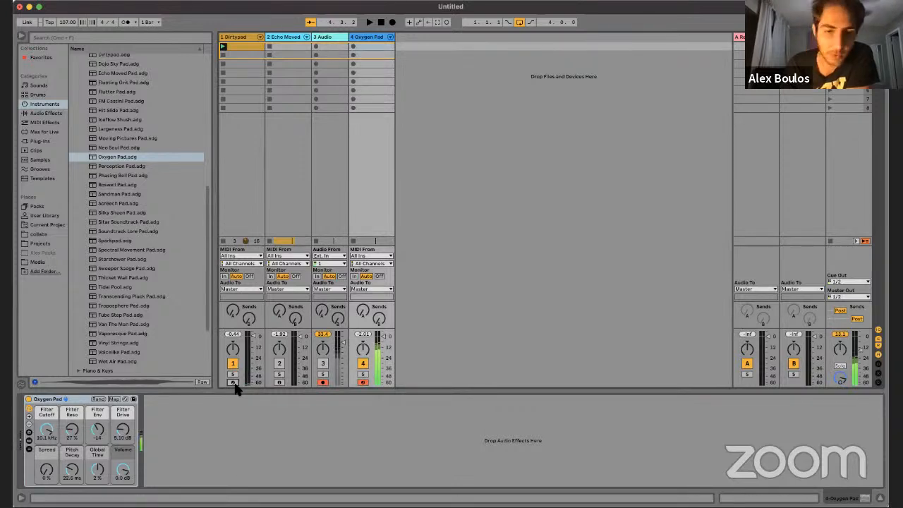
click(29, 440)
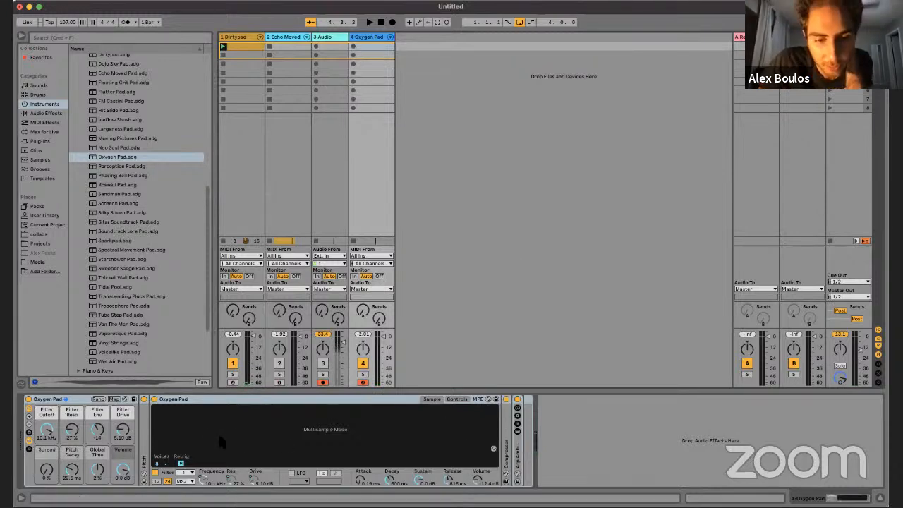
click(460, 399)
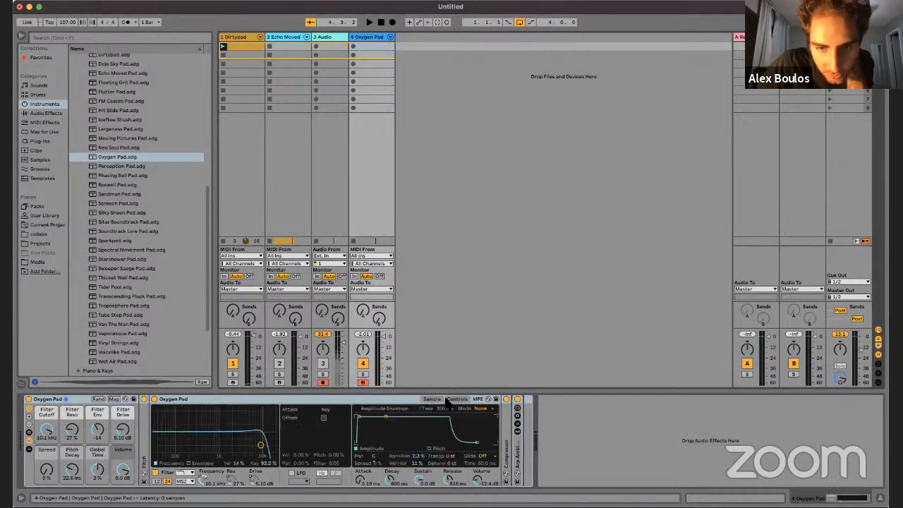
Step: Show the Oxygen Pad instrument's Sample page, unfold the Pitch device and open the sample manager wide enough to read the referenced file names
click(432, 400)
click(145, 461)
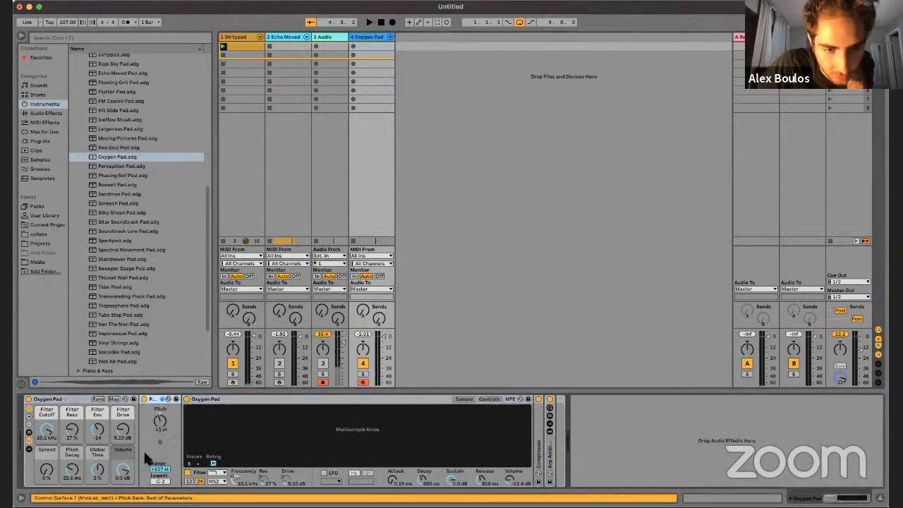
right_click(377, 425)
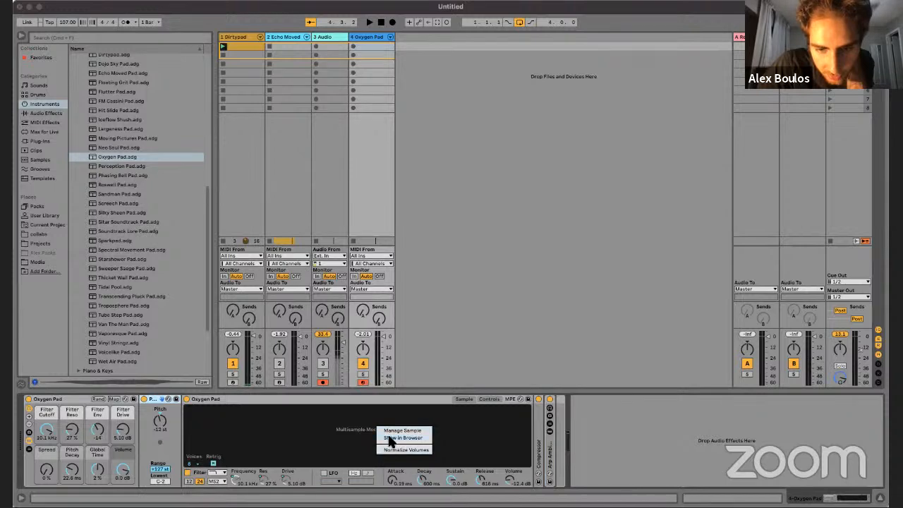
click(394, 430)
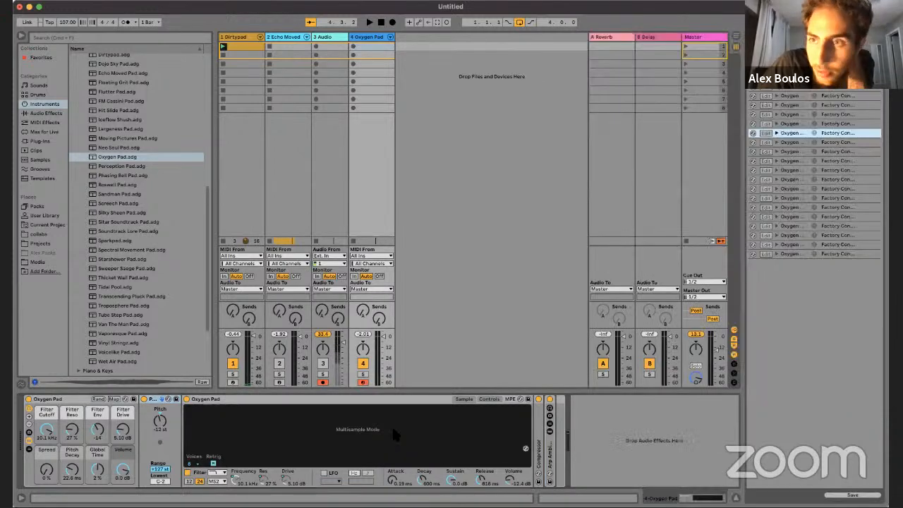
drag(745, 111, 642, 113)
Step: Normalize the volumes of the Oxygen Pad multisample, recheck its referenced files and close the file list
right_click(300, 434)
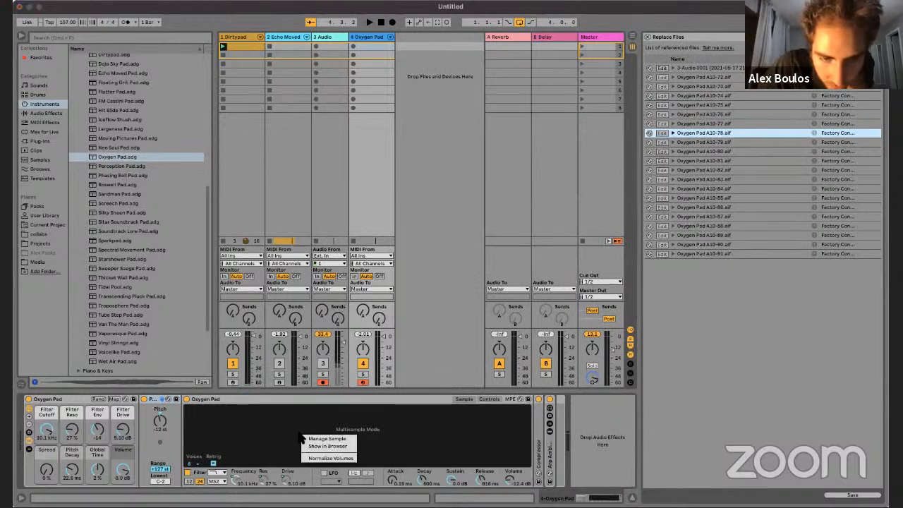
click(334, 458)
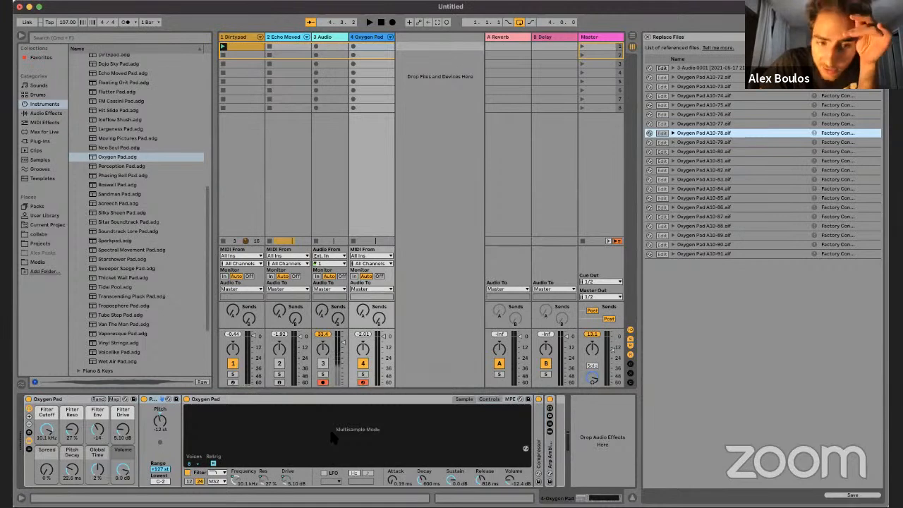
right_click(332, 434)
click(351, 440)
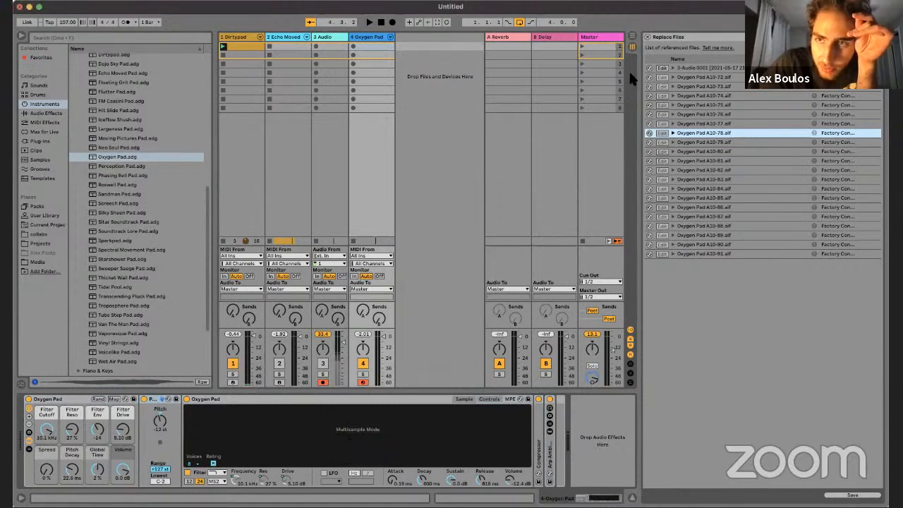
click(646, 36)
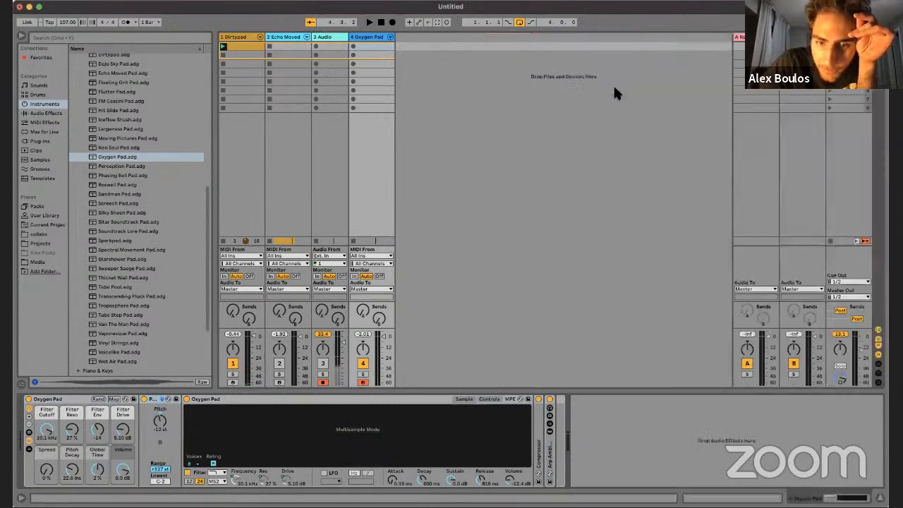
Step: Examine the Compressor and the Oxygen Pad instrument, comparing the instrument's Controls and Sample pages
click(514, 400)
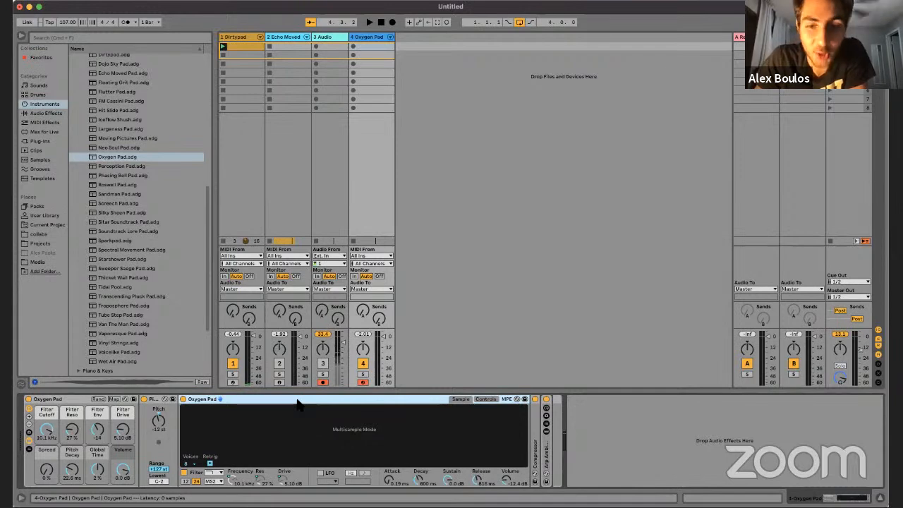
click(534, 431)
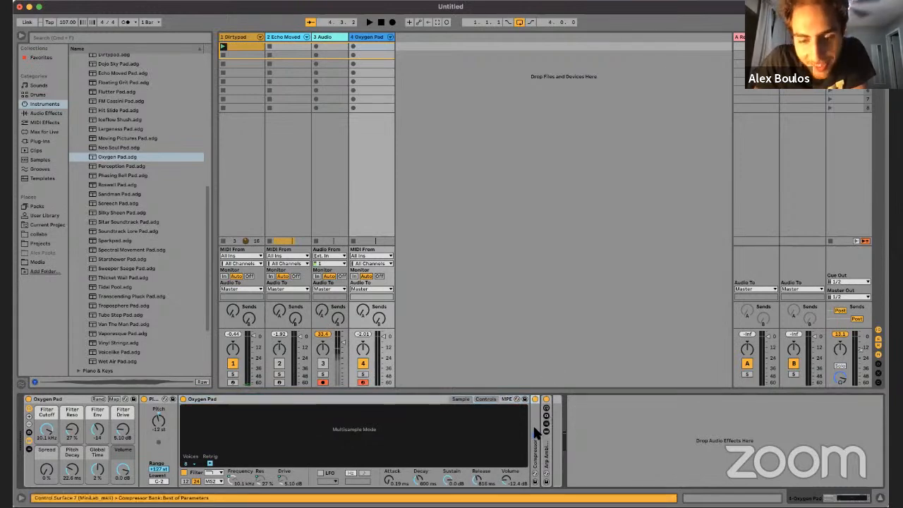
click(504, 408)
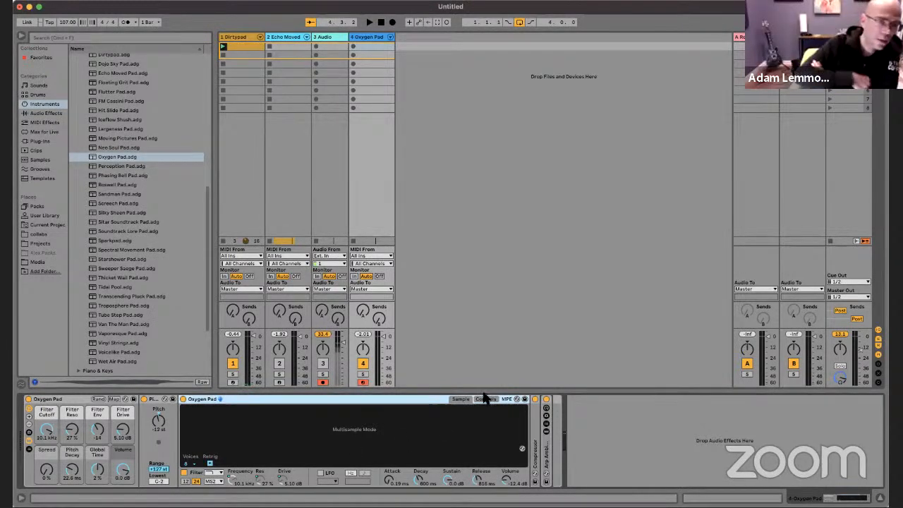
click(485, 399)
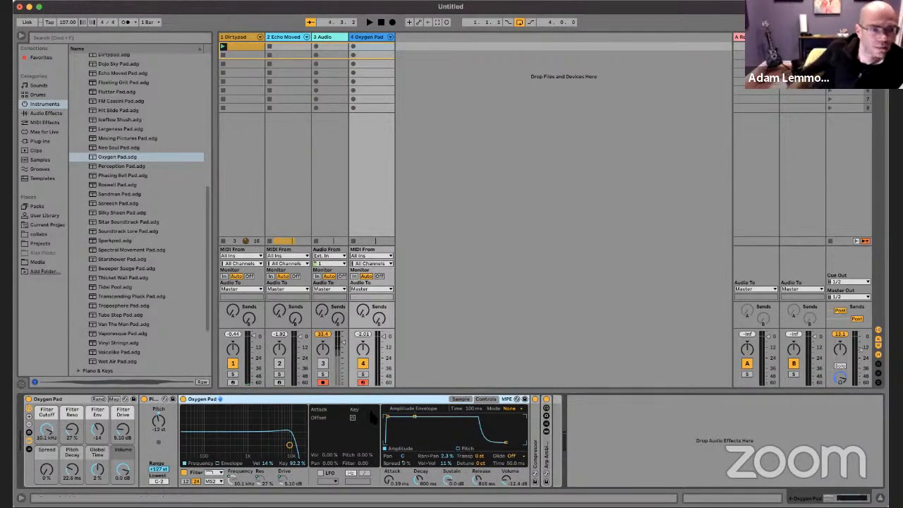
click(464, 400)
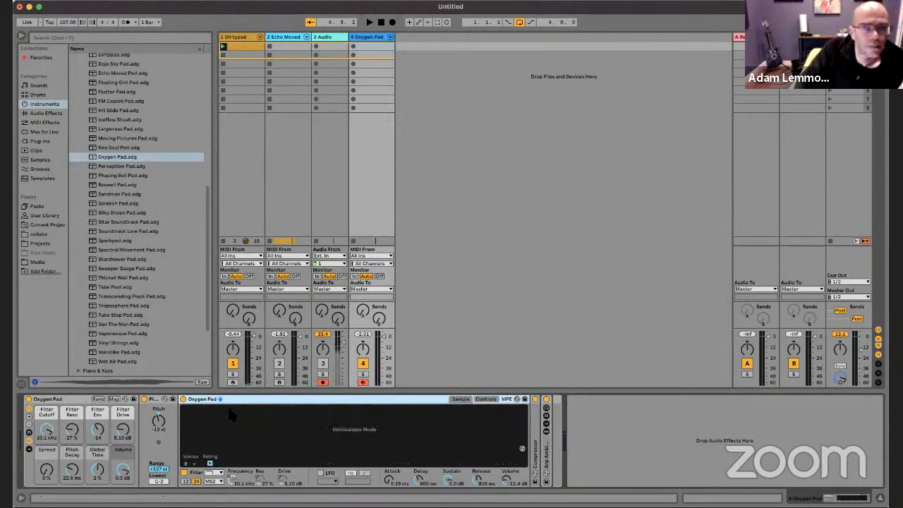
Step: Look through the Oxygen Pad instrument's device options and return to its Controls page
right_click(379, 400)
click(366, 399)
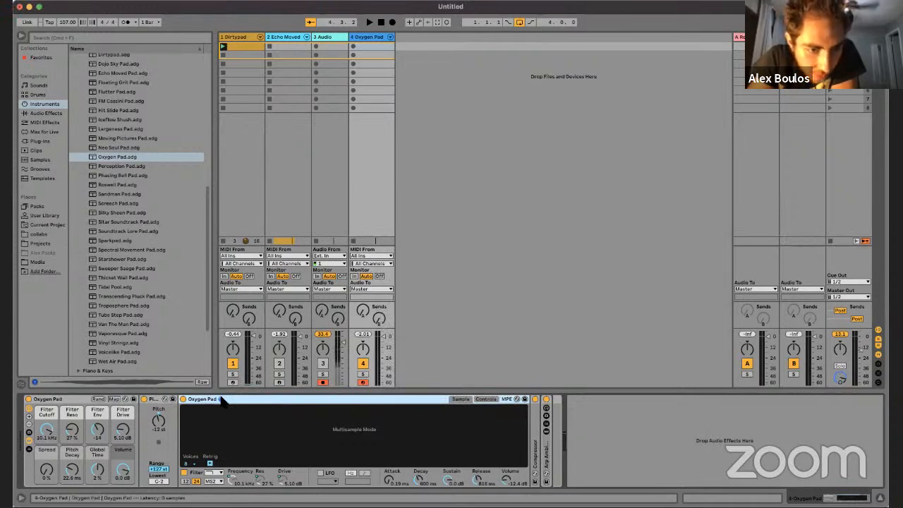
right_click(243, 401)
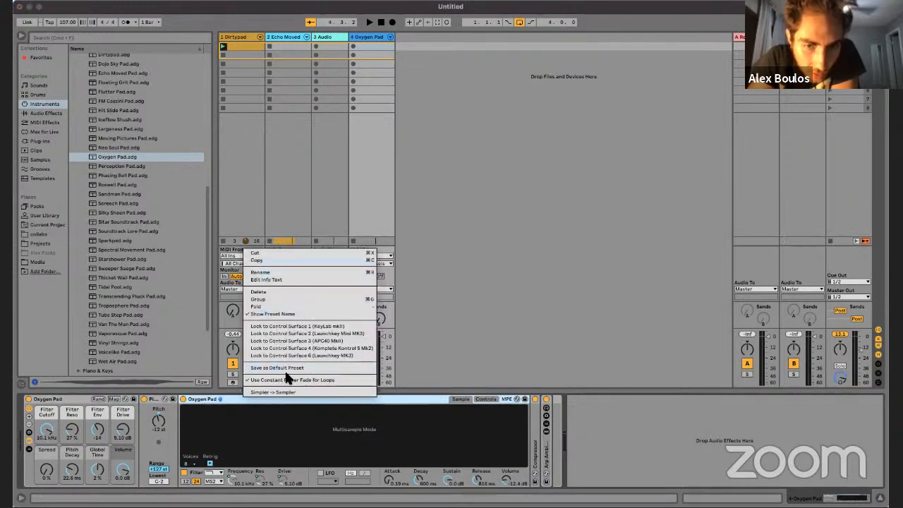
click(406, 414)
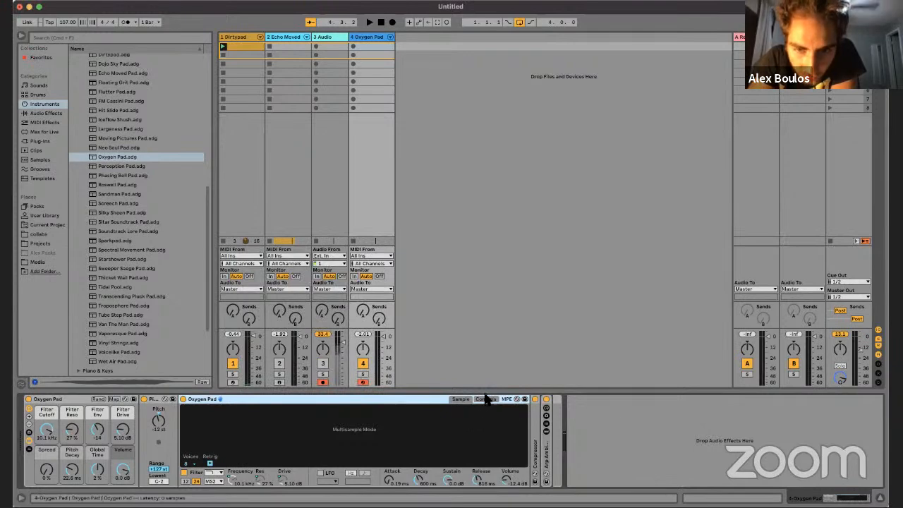
click(485, 400)
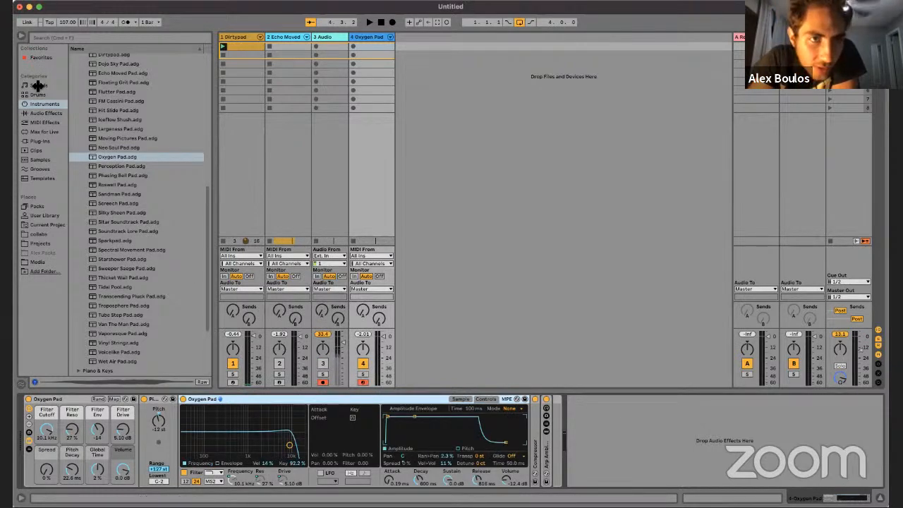
Step: Load an empty Sampler onto a new MIDI track and view its Pitch/Osc, Filter/Global and Modulation pages
scroll(125, 101, up, 10)
click(73, 122)
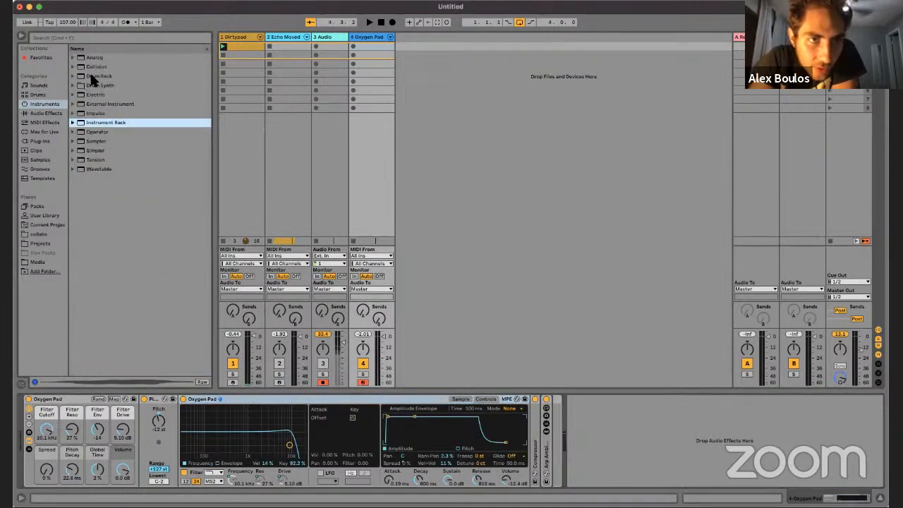
drag(105, 141, 457, 44)
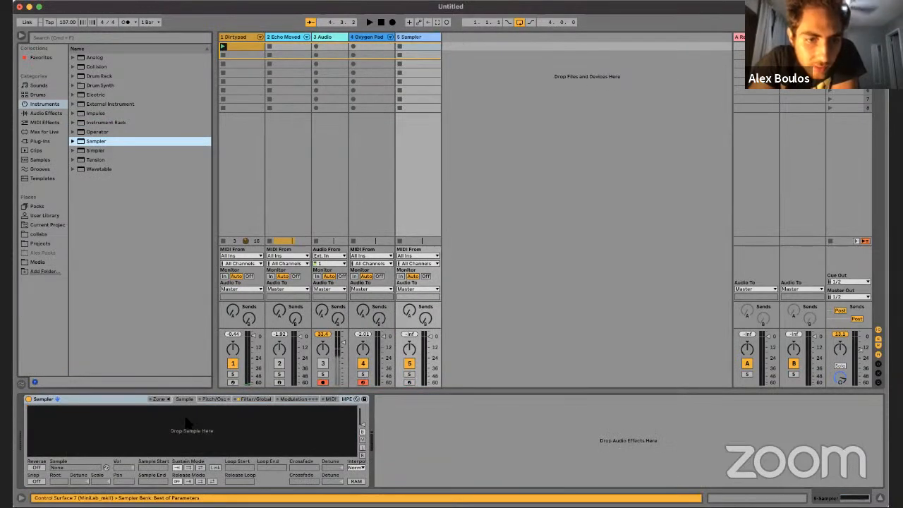
click(224, 400)
click(271, 400)
click(296, 400)
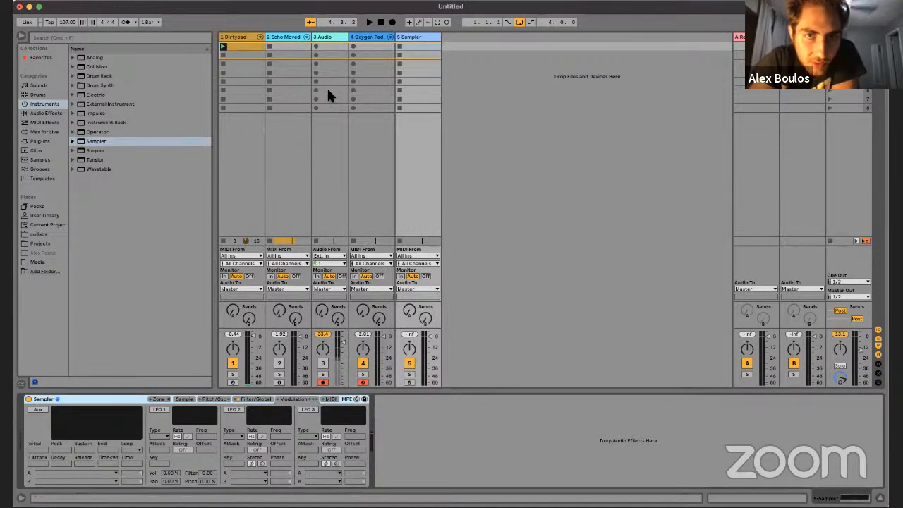
Step: Compare the Oxygen Pad instrument's Sample and Controls pages, and load an empty Simpler onto a new MIDI track
click(366, 42)
click(466, 400)
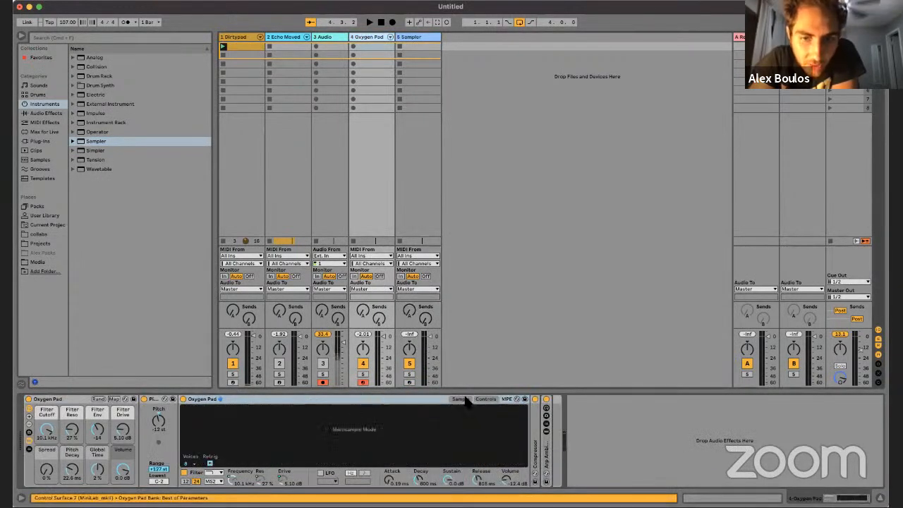
click(479, 400)
drag(95, 150, 453, 34)
click(254, 401)
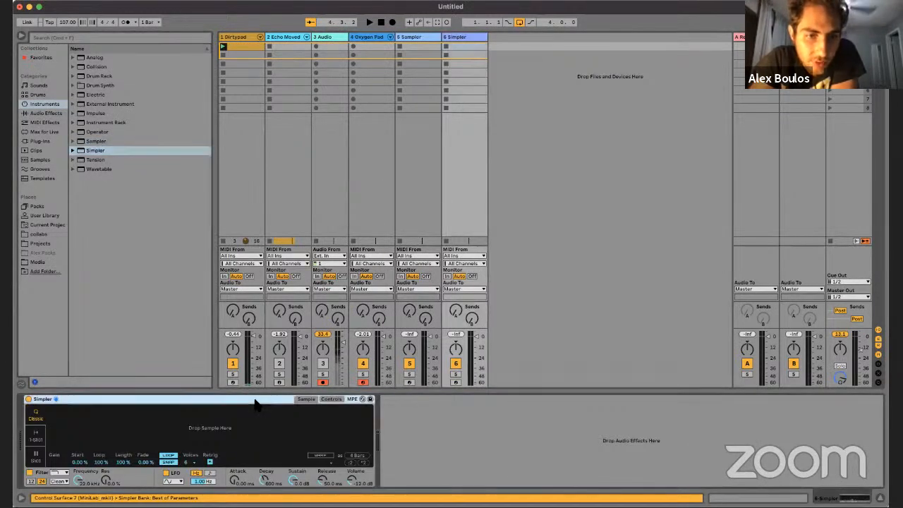
Step: Delete the Sampler track and show the Sample page of the Oxygen Pad instrument
click(414, 37)
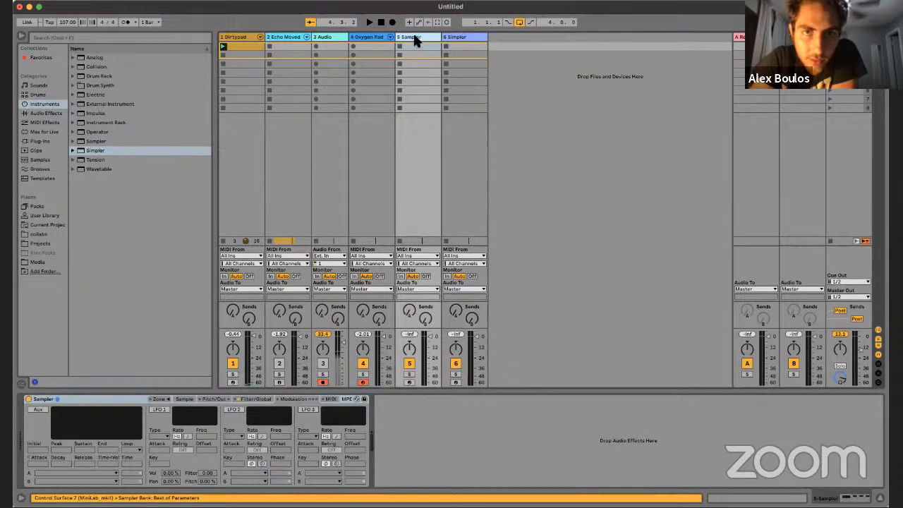
key(Delete)
click(368, 38)
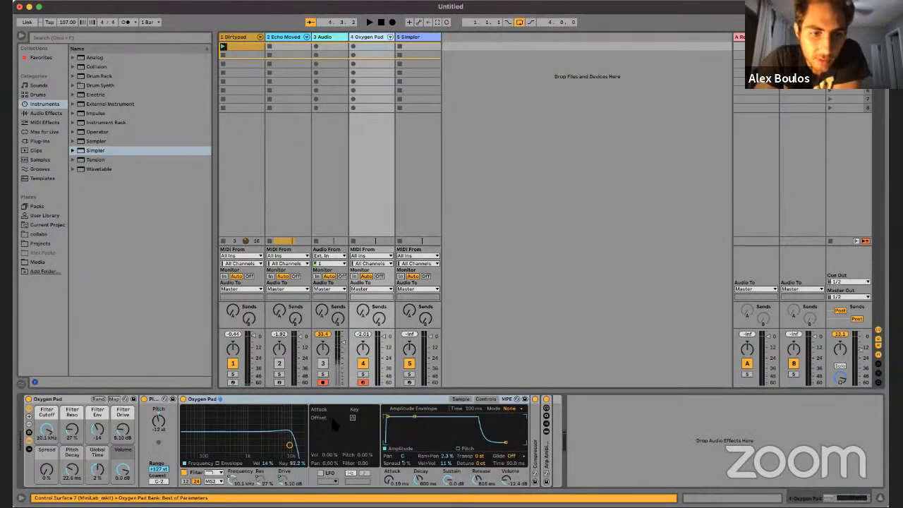
click(459, 399)
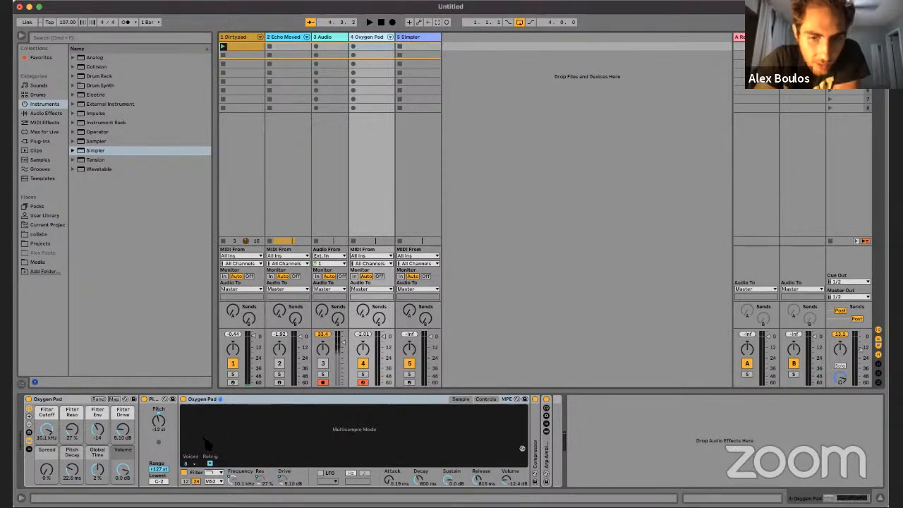
Step: Switch the empty Simpler through its Slice and Classic playback modes and set it to 1-Shot
click(407, 39)
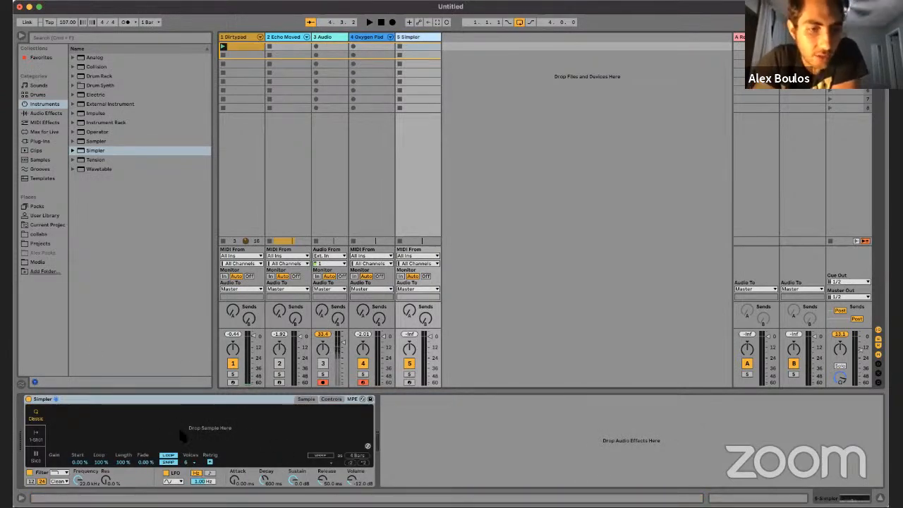
click(35, 439)
click(37, 458)
click(36, 440)
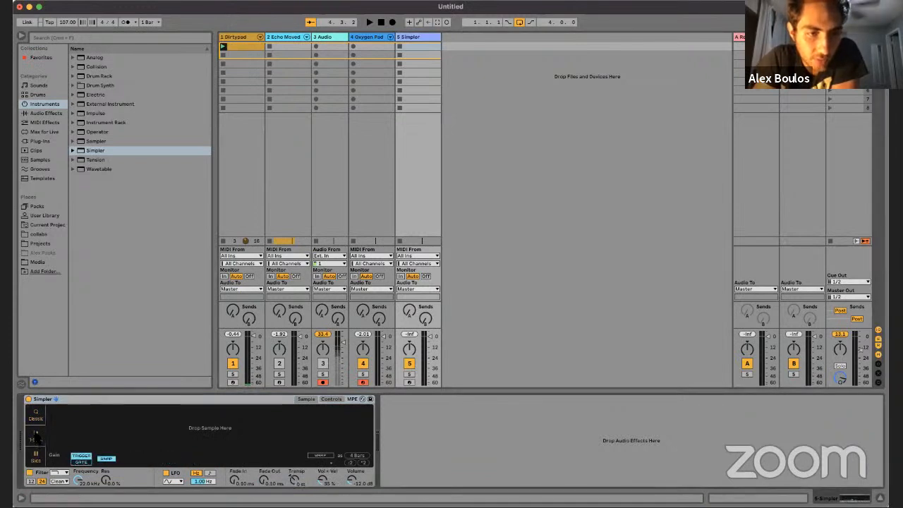
click(36, 423)
click(36, 439)
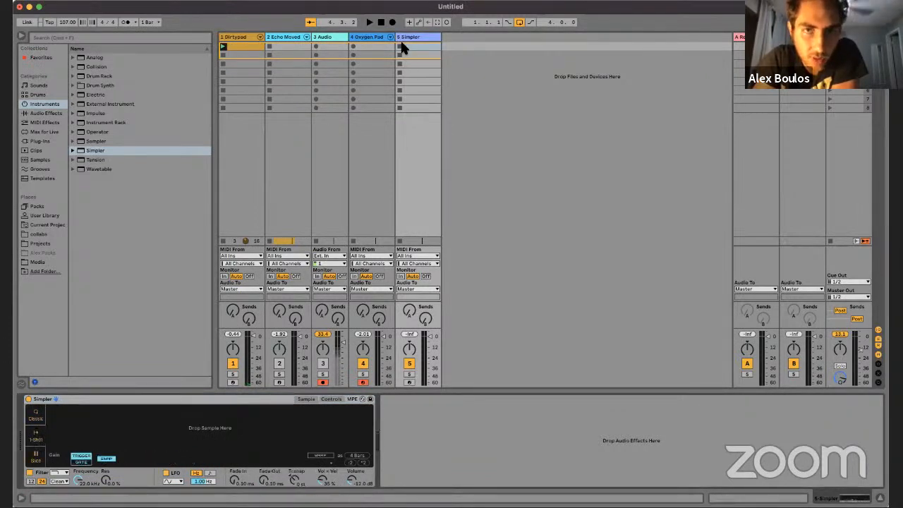
Step: Examine the Oxygen Pad track's multisample display and the sample options it offers
click(377, 37)
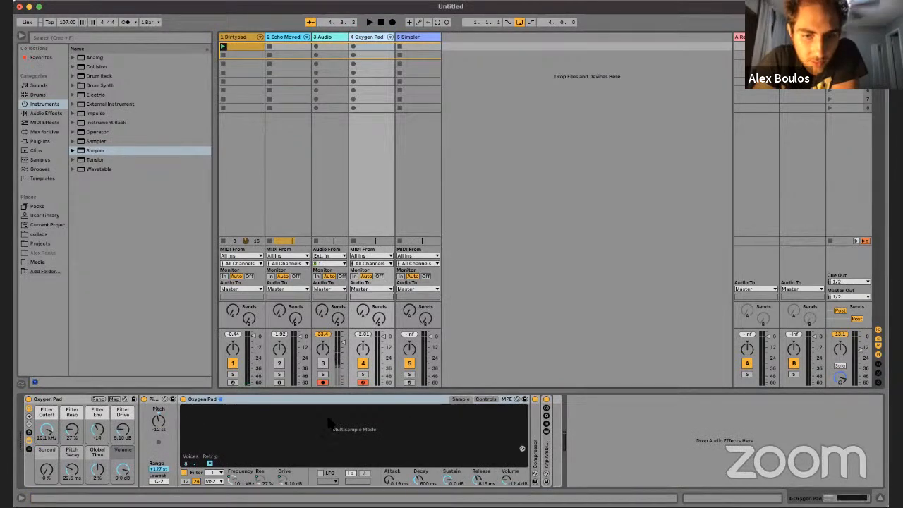
right_click(355, 433)
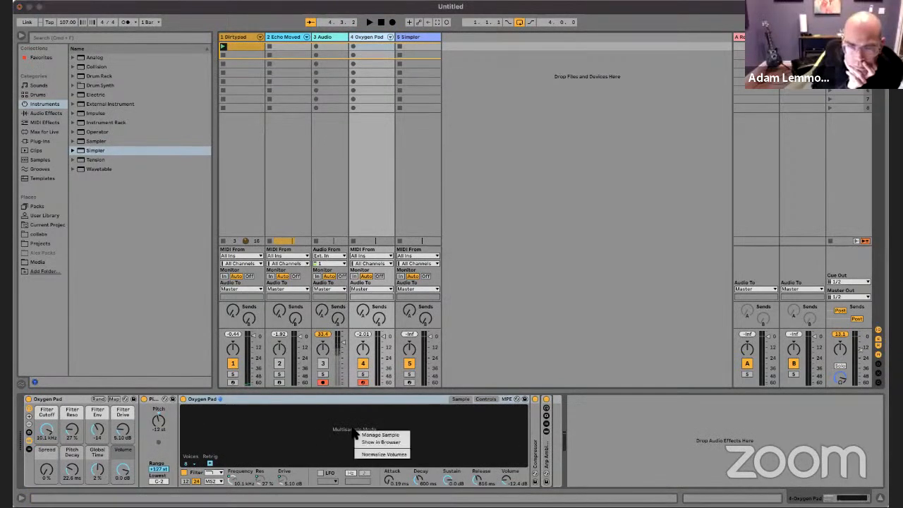
click(330, 423)
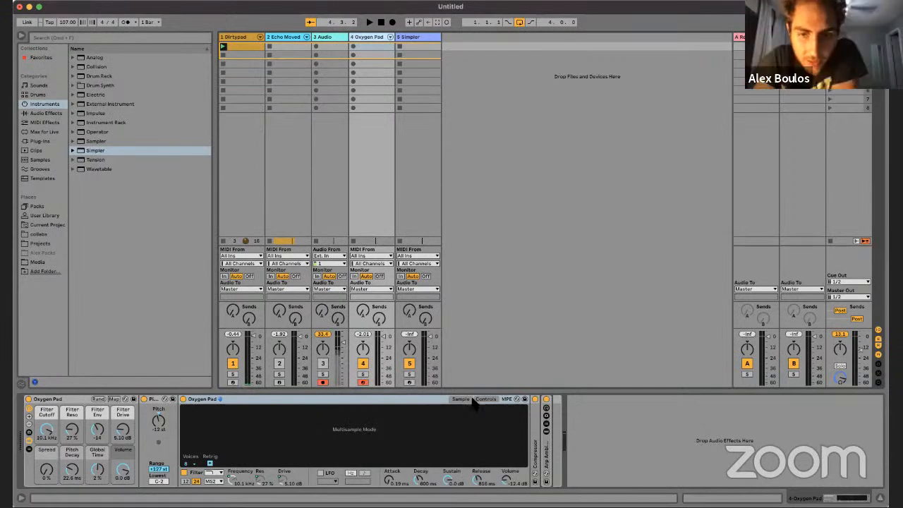
click(352, 400)
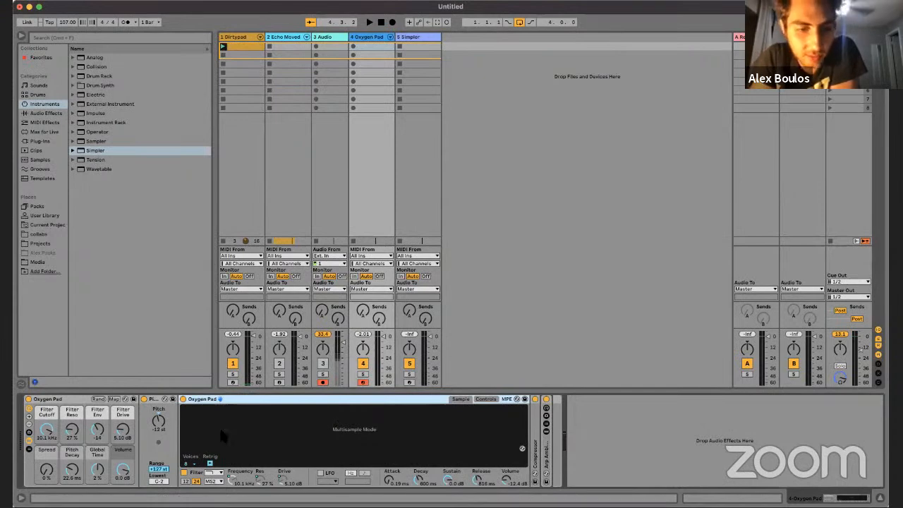
right_click(385, 438)
click(440, 489)
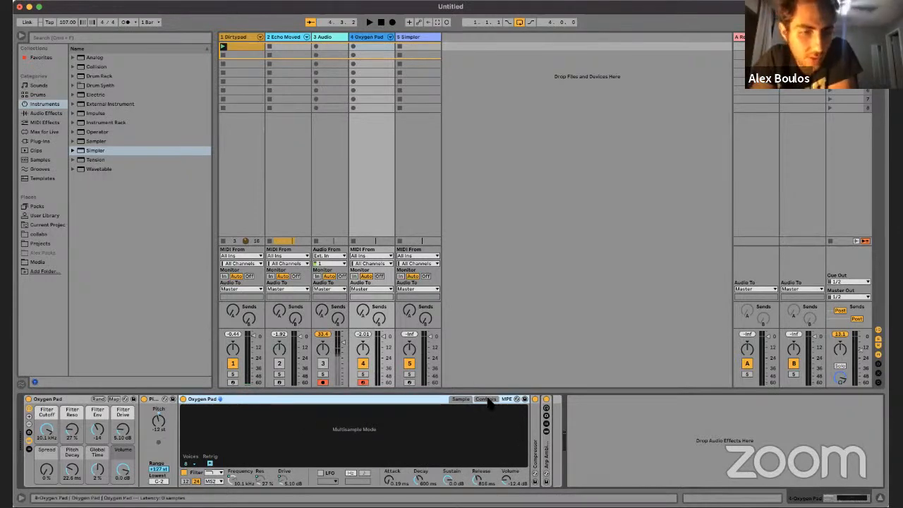
Step: Load the Grand Piano rack from the Piano & Keys instrument racks onto a new MIDI track
click(73, 122)
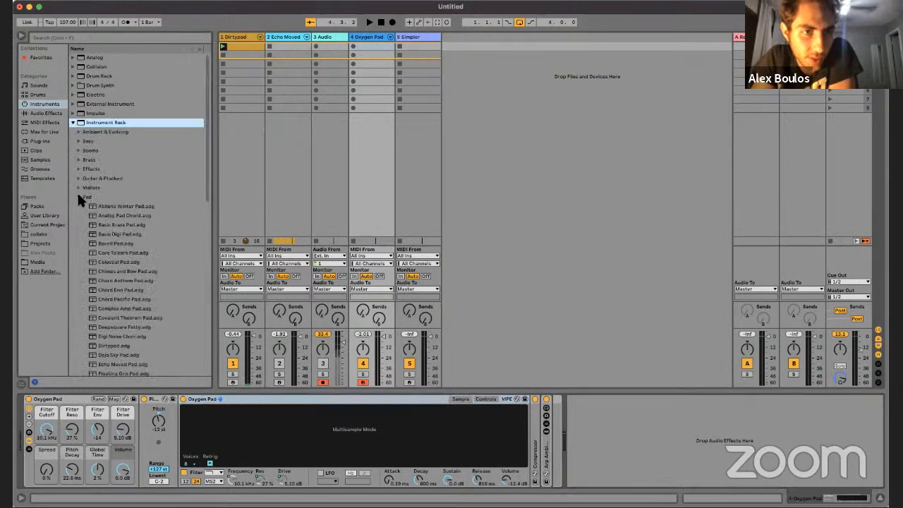
click(78, 197)
click(78, 205)
scroll(91, 236, down, 2)
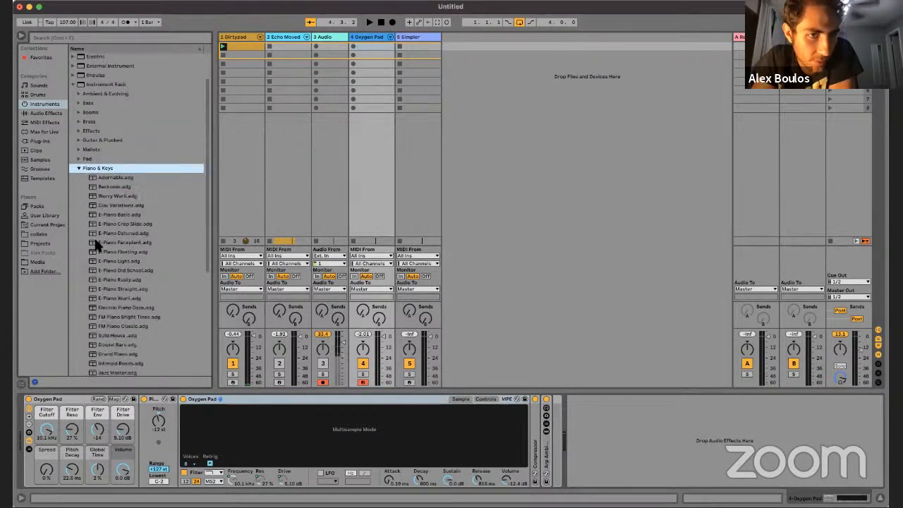
scroll(96, 245, down, 5)
click(120, 203)
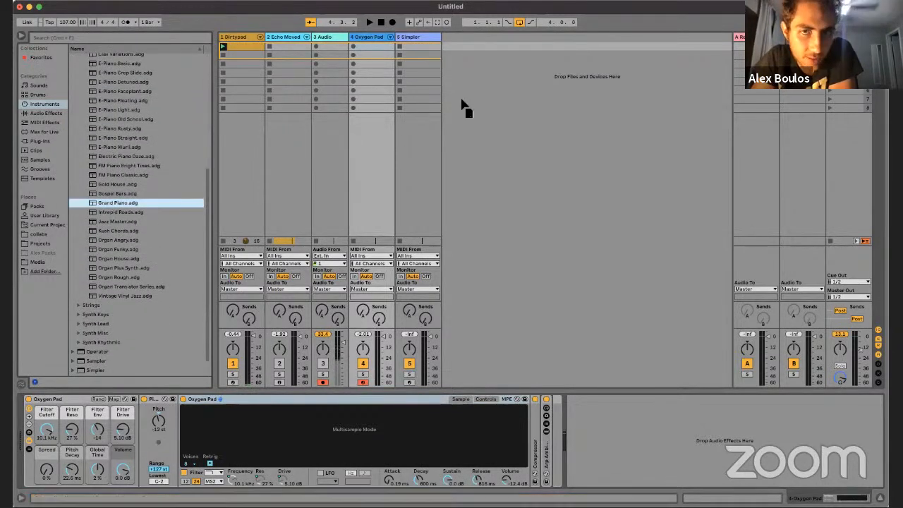
drag(462, 105, 479, 43)
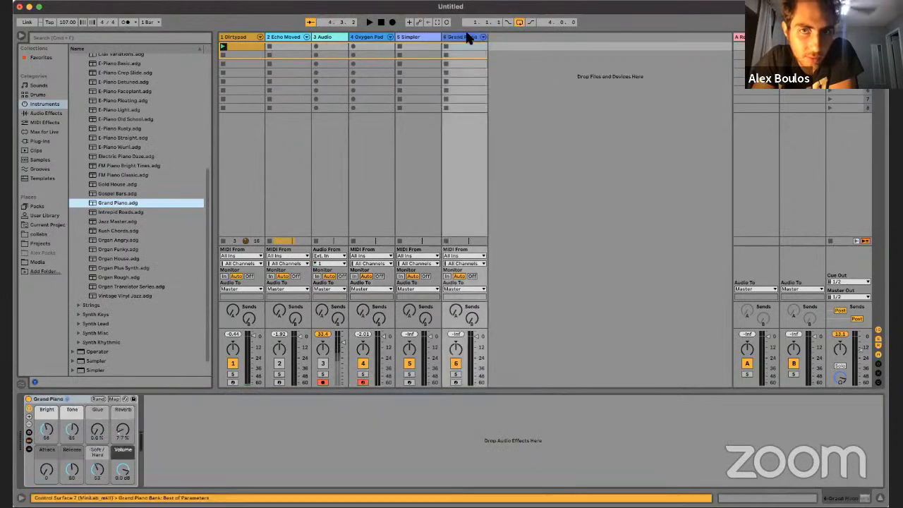
Step: Reveal the Grand Piano rack's chains and devices and look through its first three chains
click(29, 442)
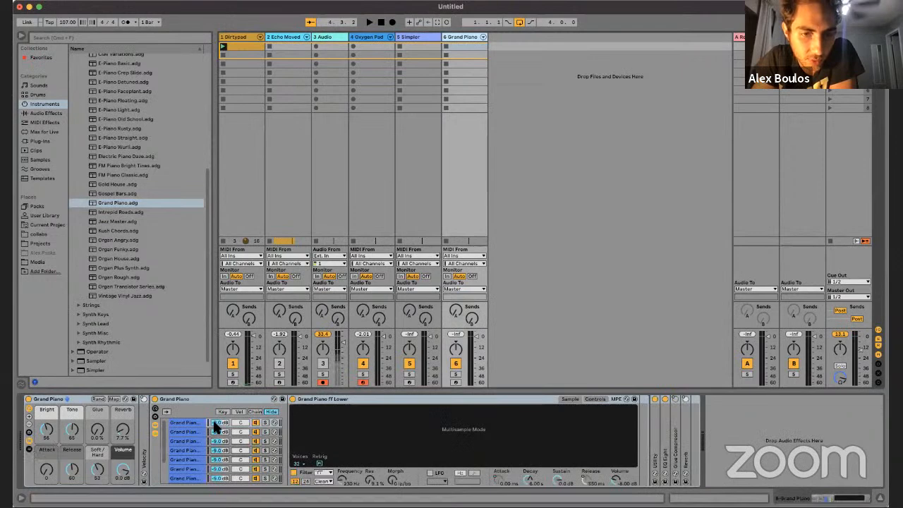
click(178, 445)
scroll(179, 445, down, 3)
scroll(178, 445, up, 3)
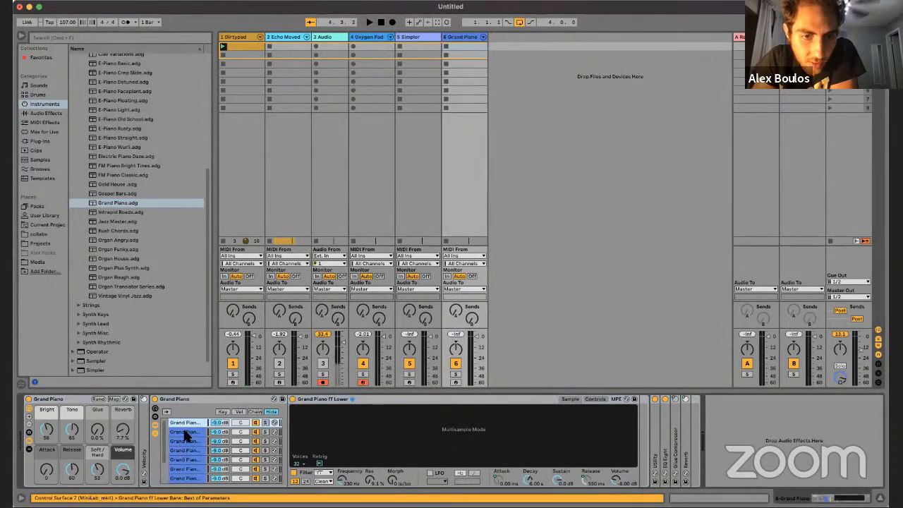
click(184, 431)
click(187, 441)
click(187, 432)
click(187, 423)
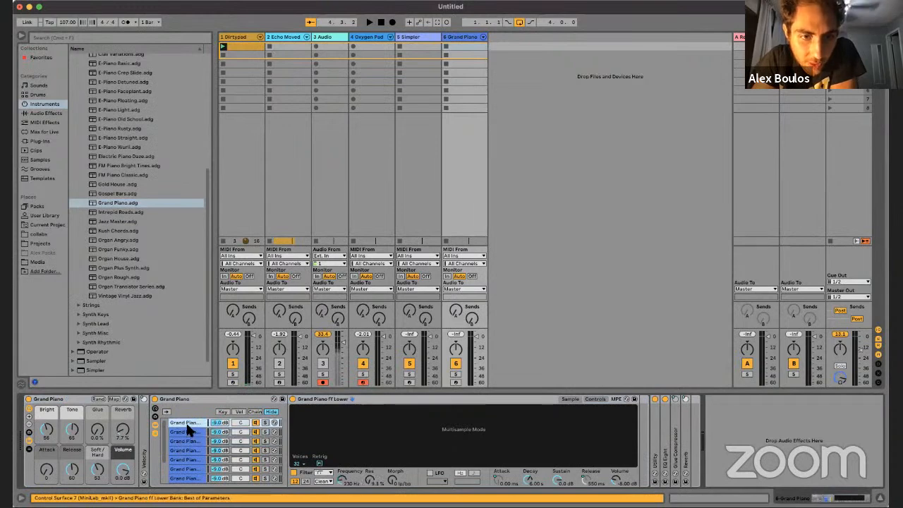
click(177, 400)
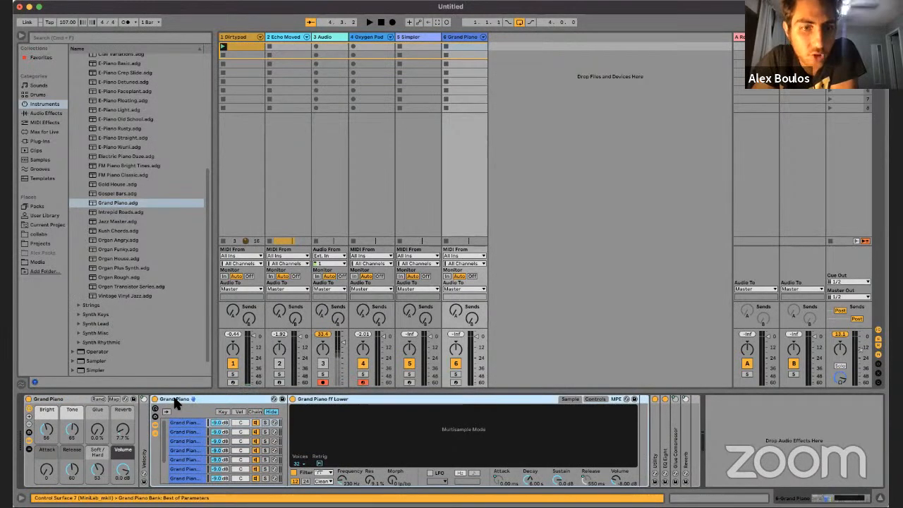
Step: Compare the Grand Piano rack's individual dynamic chains, including ff Lower, f Lower, mf Lower and ff Upper
click(191, 432)
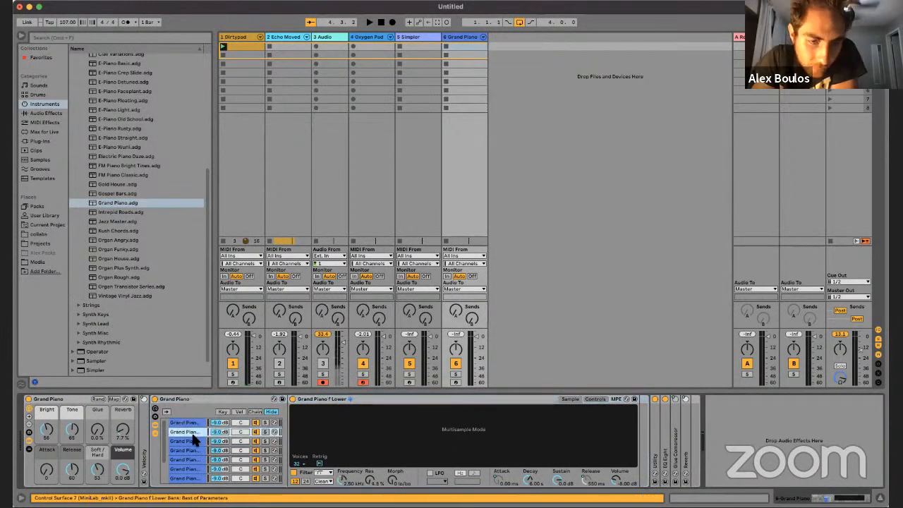
click(192, 441)
click(192, 450)
click(193, 460)
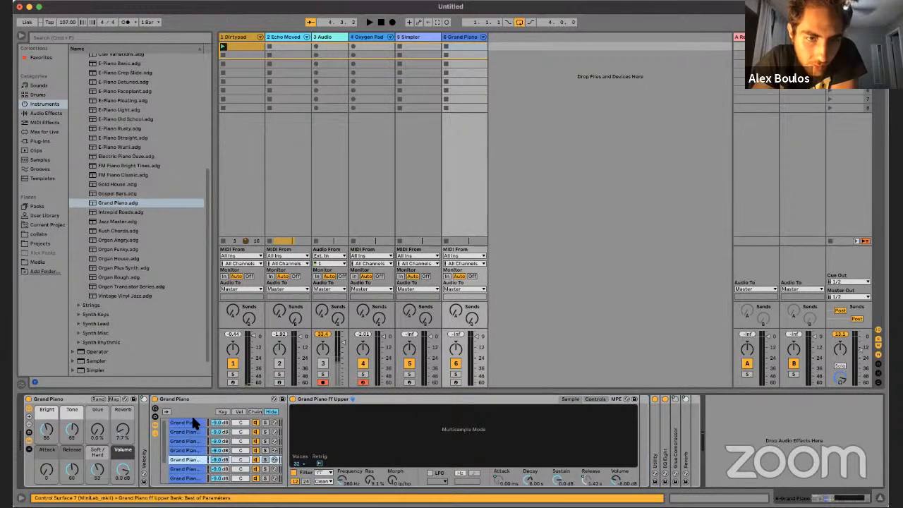
click(191, 422)
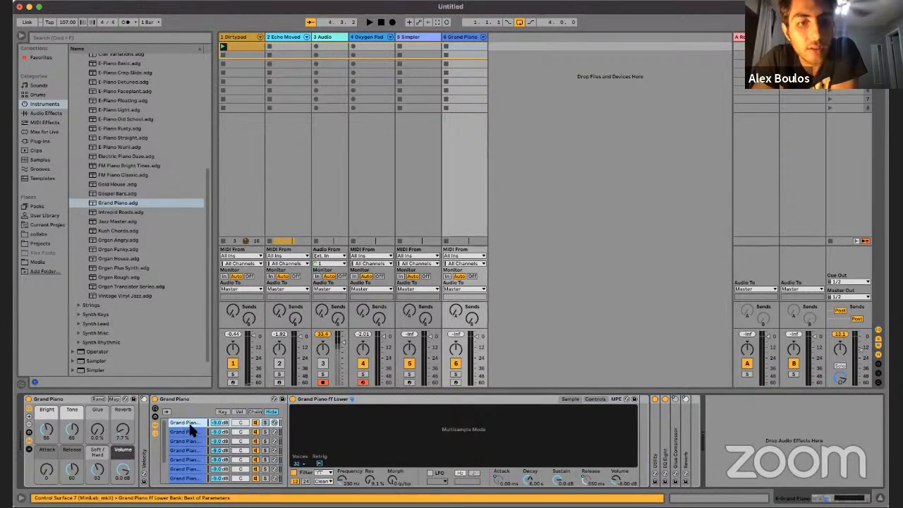
click(188, 432)
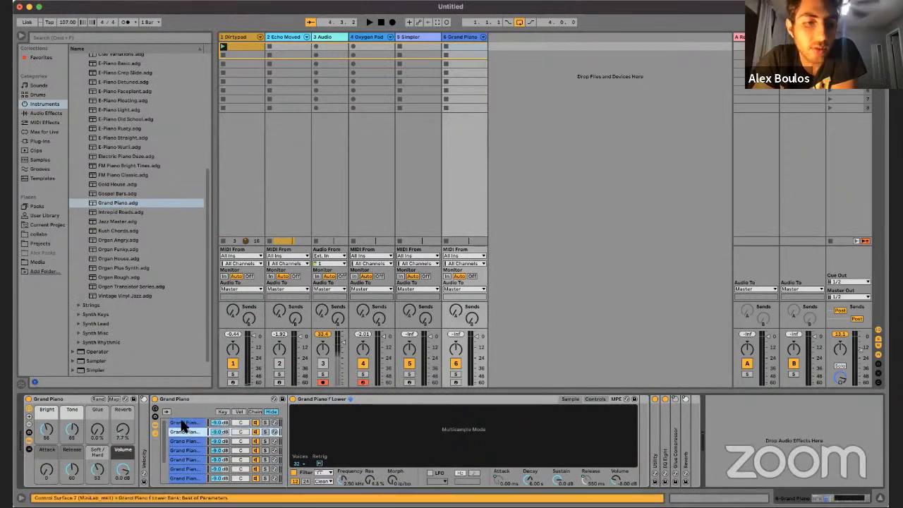
click(182, 424)
click(182, 441)
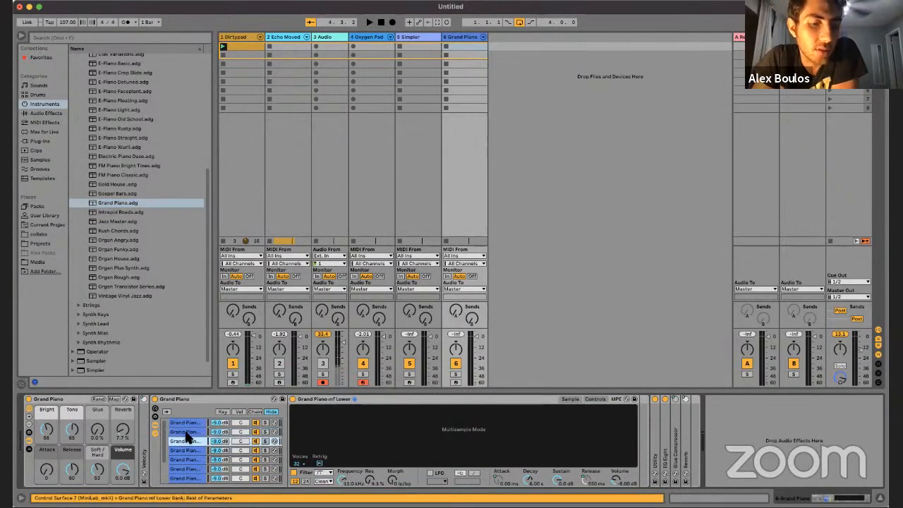
click(187, 431)
click(219, 424)
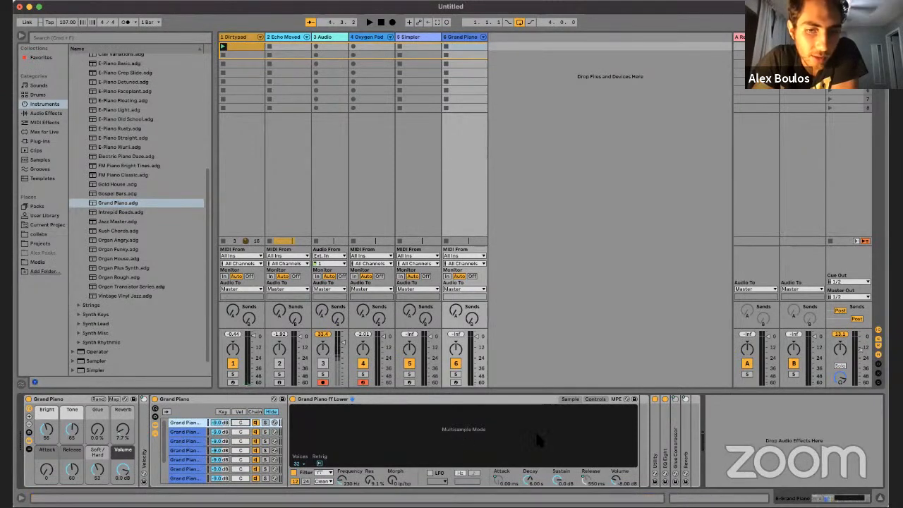
click(183, 431)
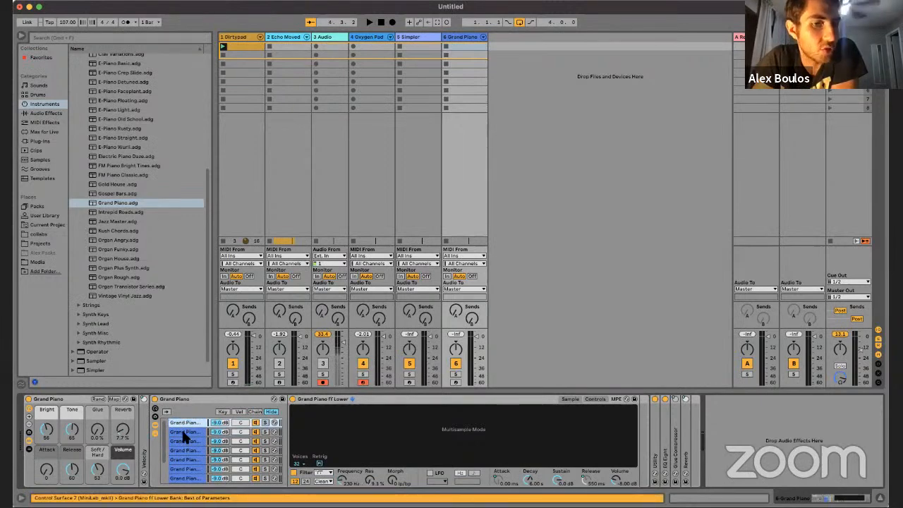
click(184, 423)
click(184, 432)
click(184, 441)
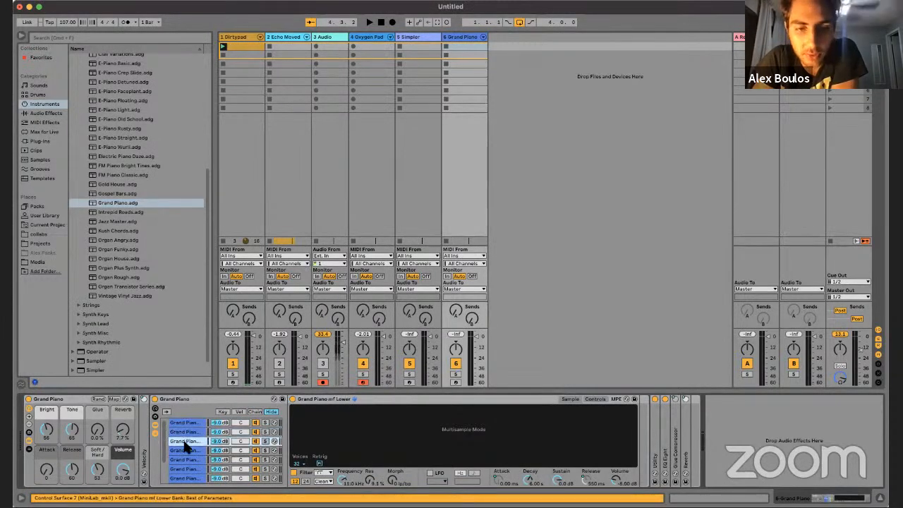
click(182, 431)
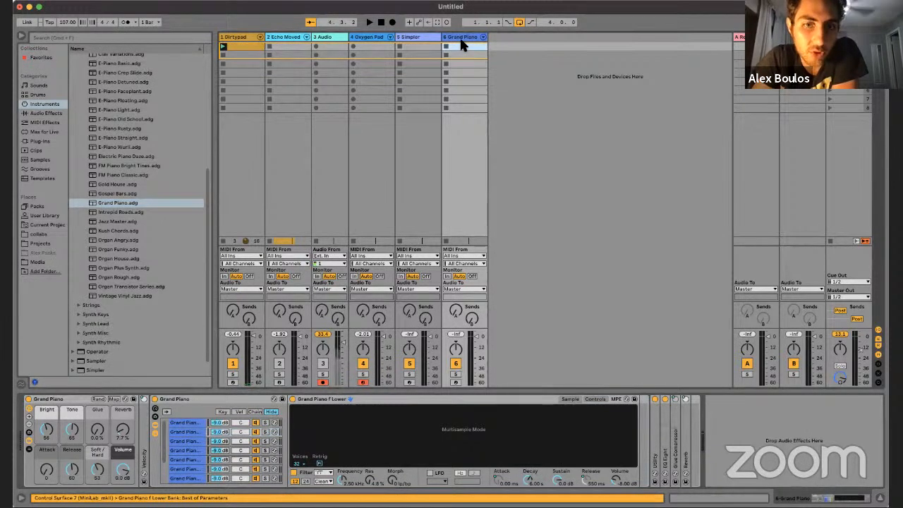
Step: Arm the Grand Piano track for recording and inspect its mf Lower, ff Upper, ff Lower and p Lower chains
click(455, 382)
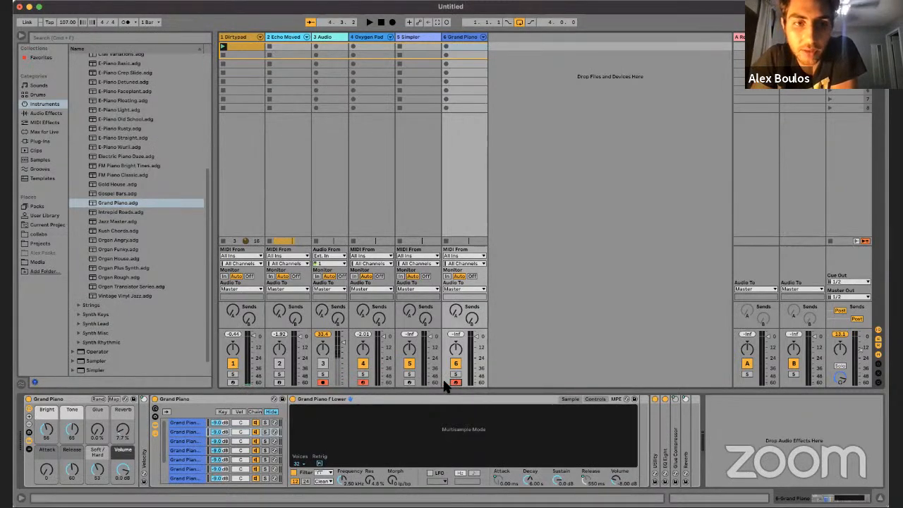
click(174, 397)
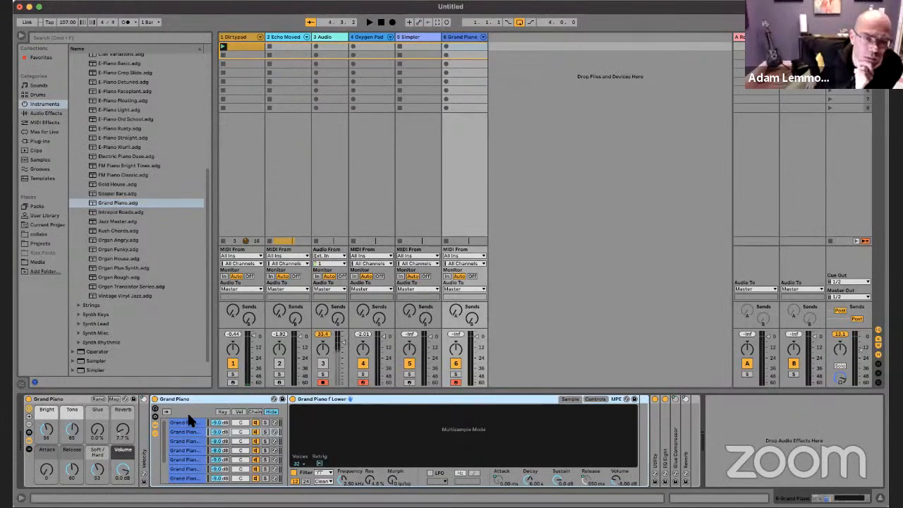
click(194, 442)
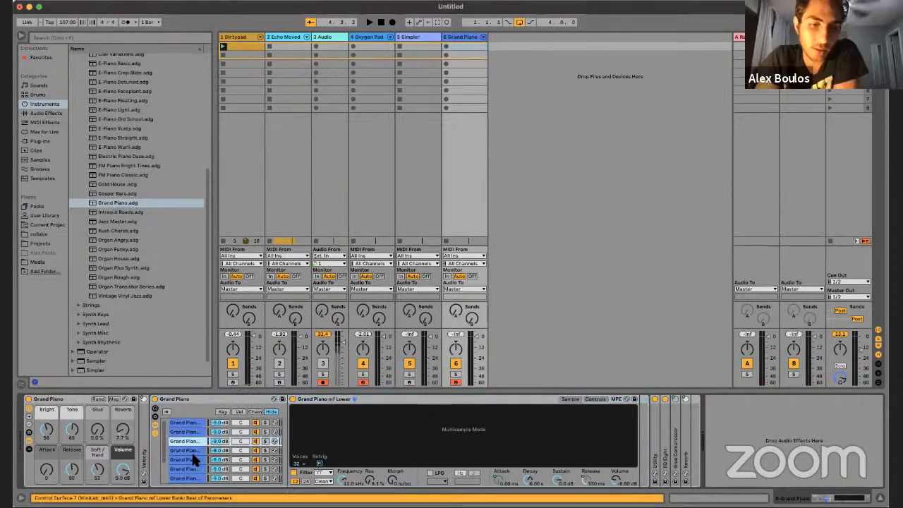
click(194, 459)
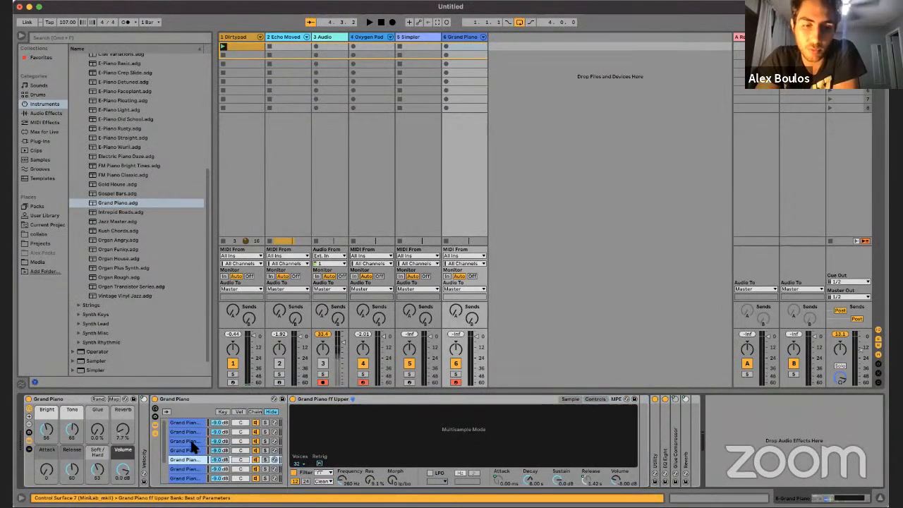
click(184, 426)
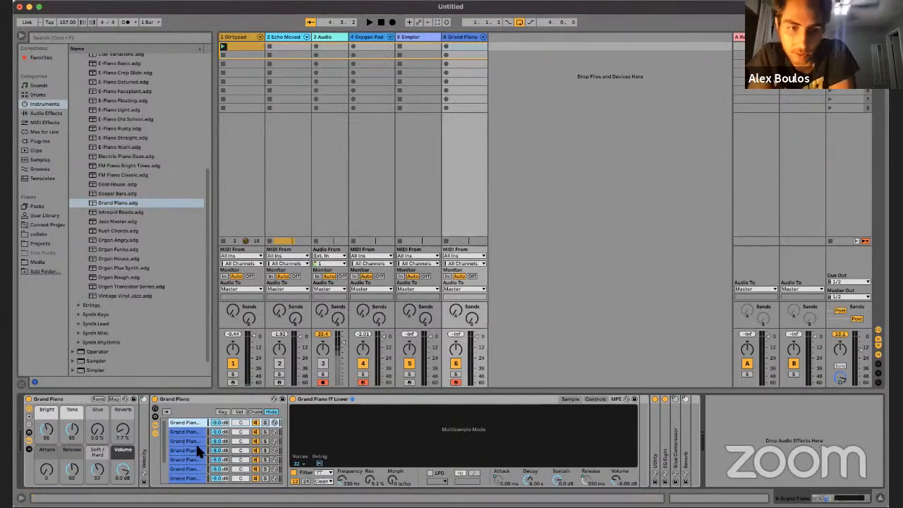
click(184, 450)
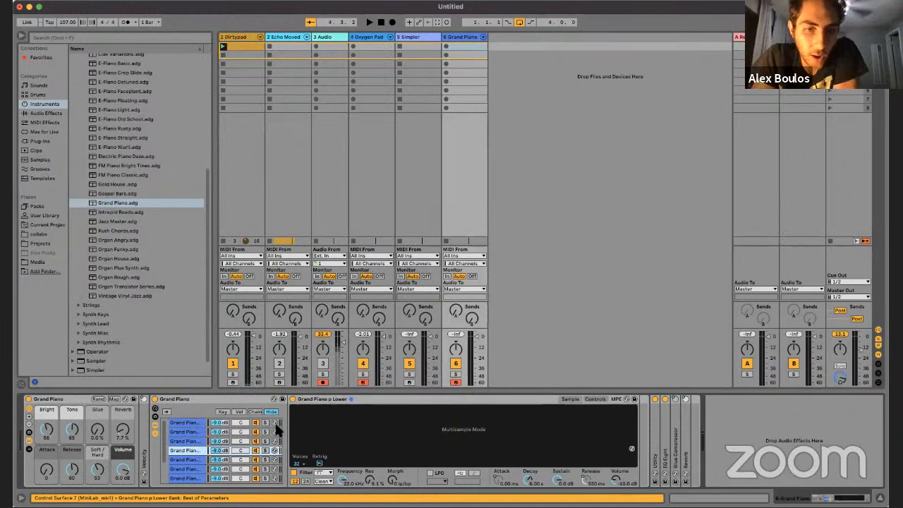
Step: Compare the Grand Piano rack's chain, velocity and key zone editors, ending on the key zones
click(255, 412)
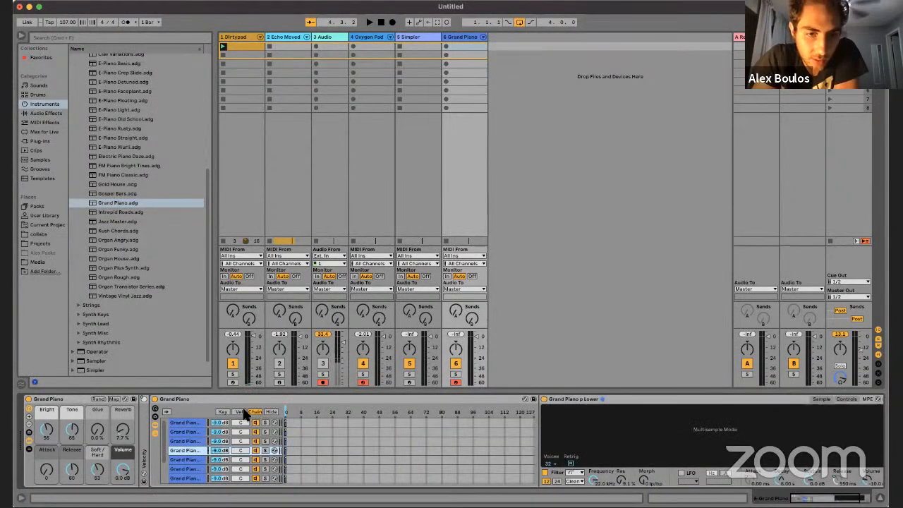
click(235, 412)
click(223, 413)
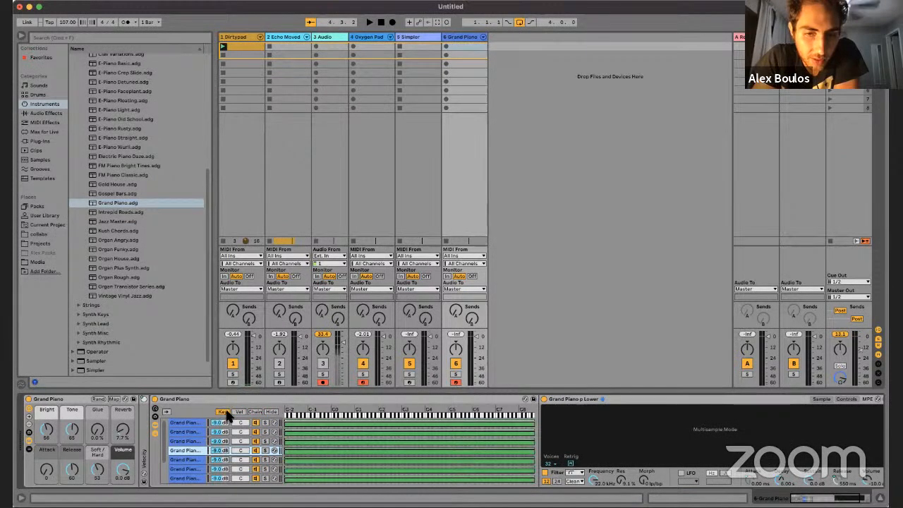
click(249, 412)
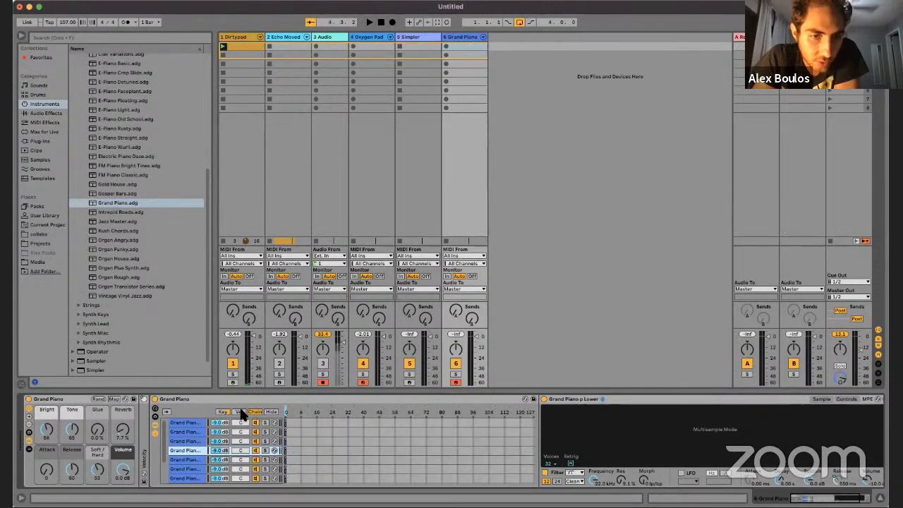
click(239, 412)
click(224, 412)
click(241, 412)
click(254, 412)
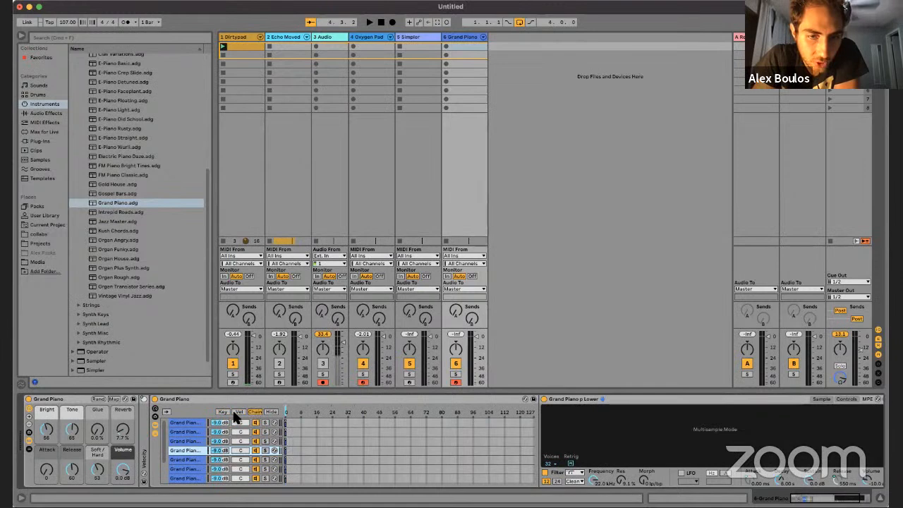
click(234, 414)
click(224, 413)
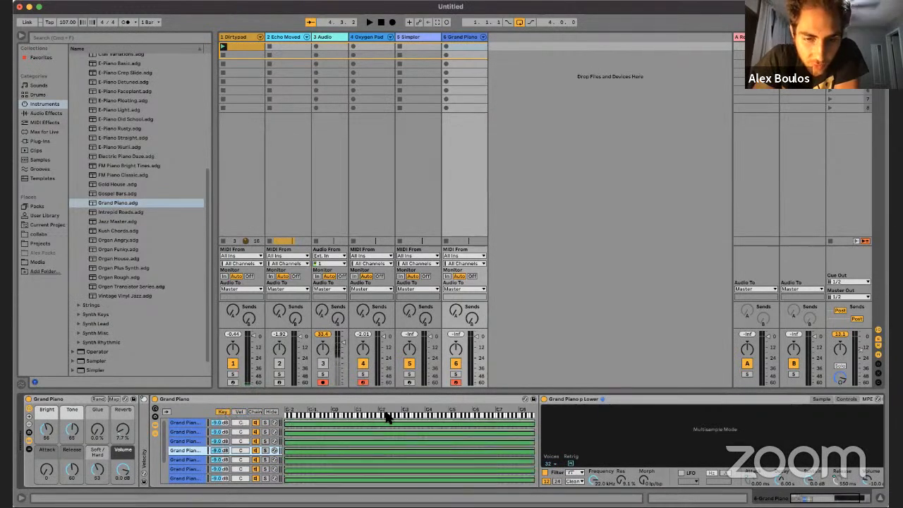
Step: Limit the ff Lower chain's key zone to the lowest octave and try different key ranges for f Lower and mf Lower
click(302, 422)
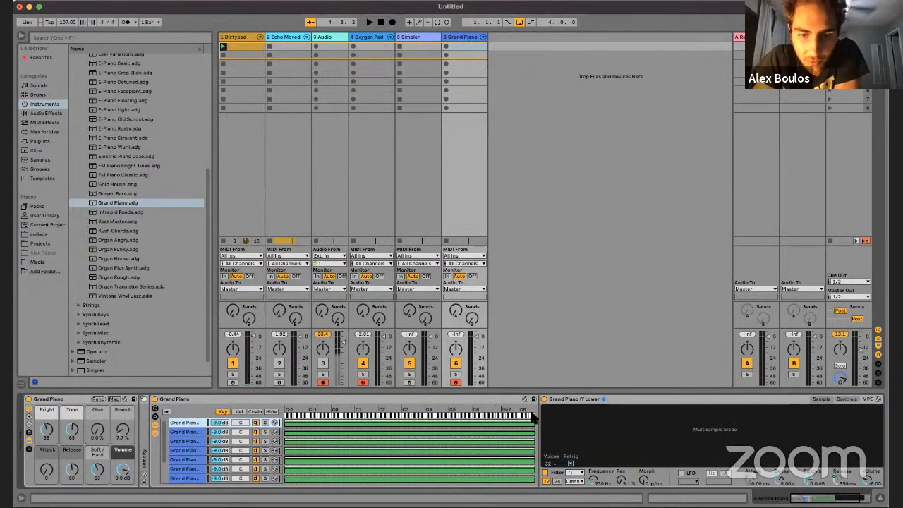
drag(533, 422, 308, 426)
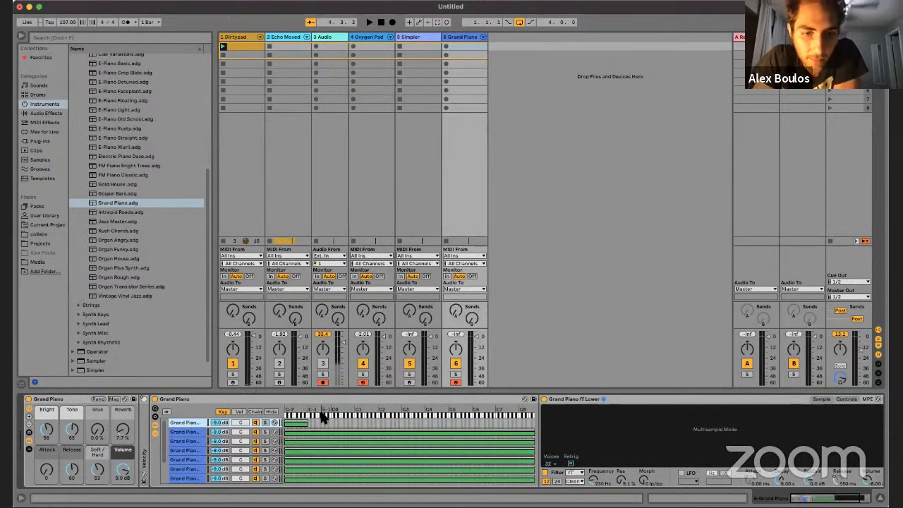
drag(289, 435, 312, 439)
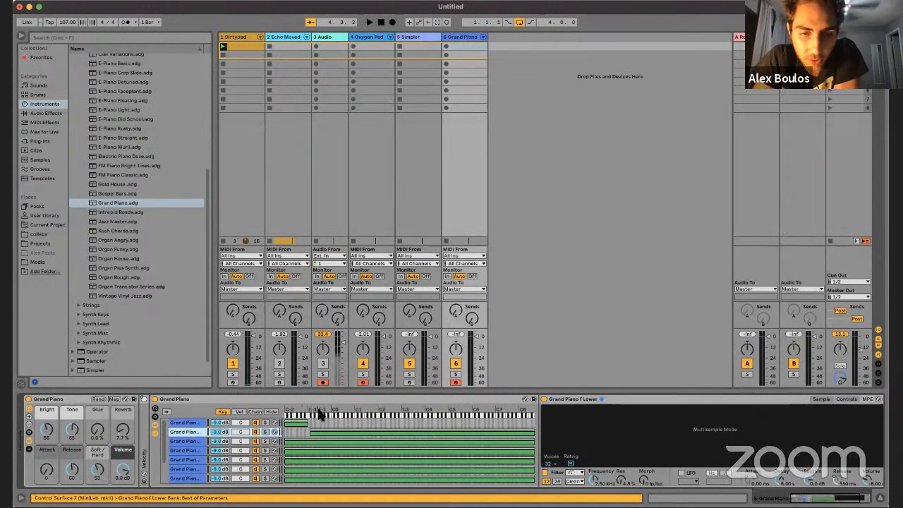
drag(285, 445, 337, 447)
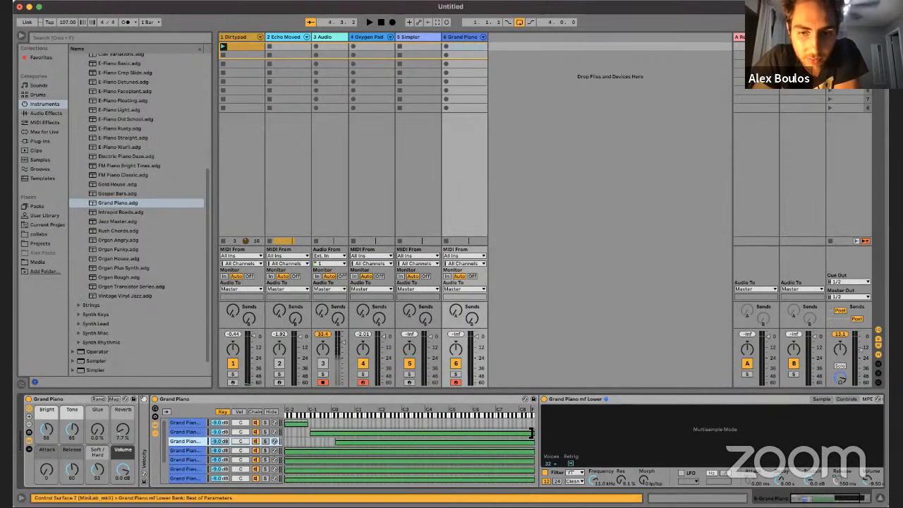
drag(336, 444, 240, 416)
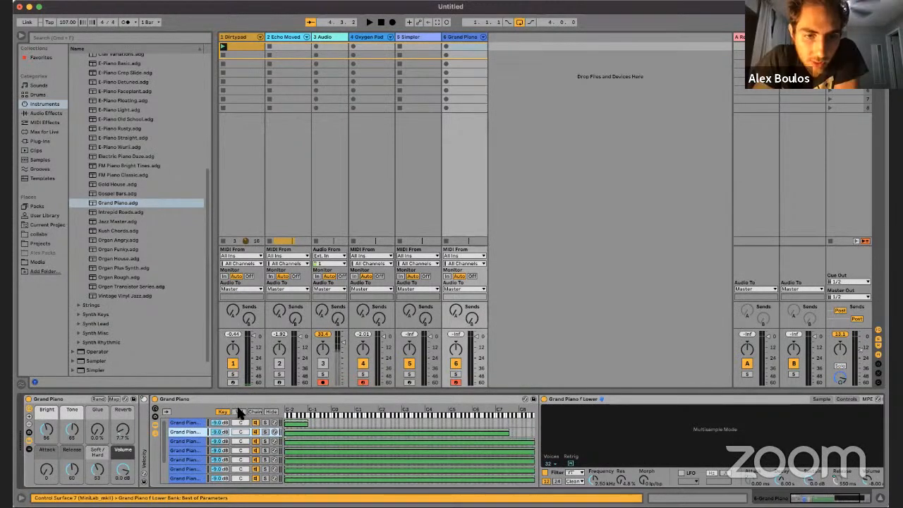
Step: Restrict the ff Lower chain's velocity zone to velocities from about 57 to 127
click(238, 411)
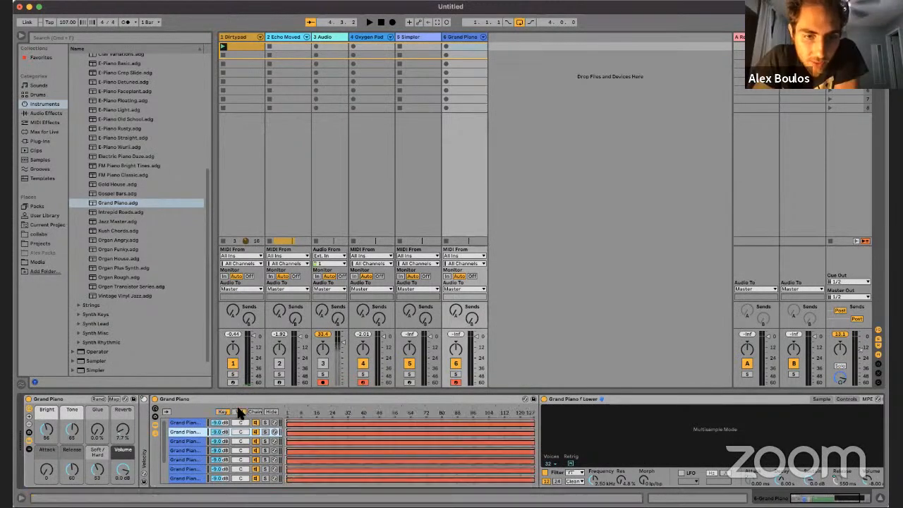
click(291, 423)
drag(385, 430, 399, 435)
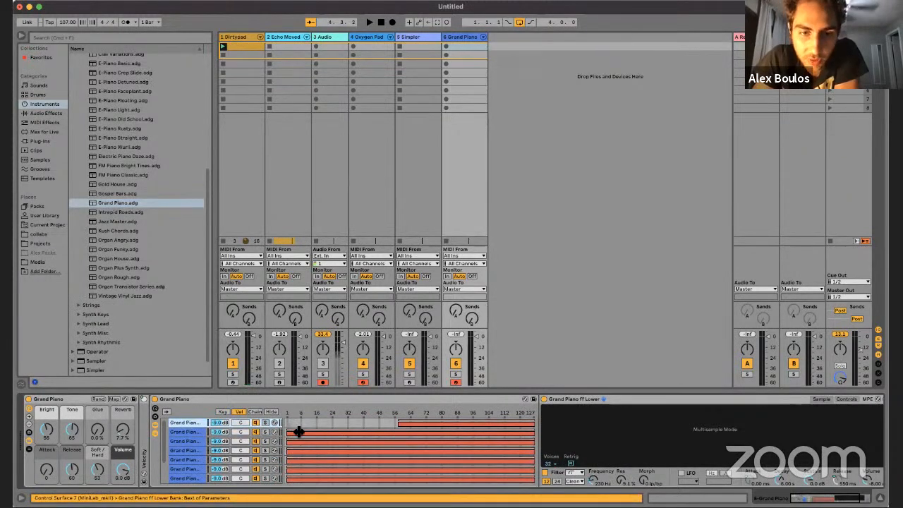
Step: Raise the f Lower chain's minimum velocity to about 40 and the ff Lower chain's minimum to about 58
drag(289, 432, 365, 459)
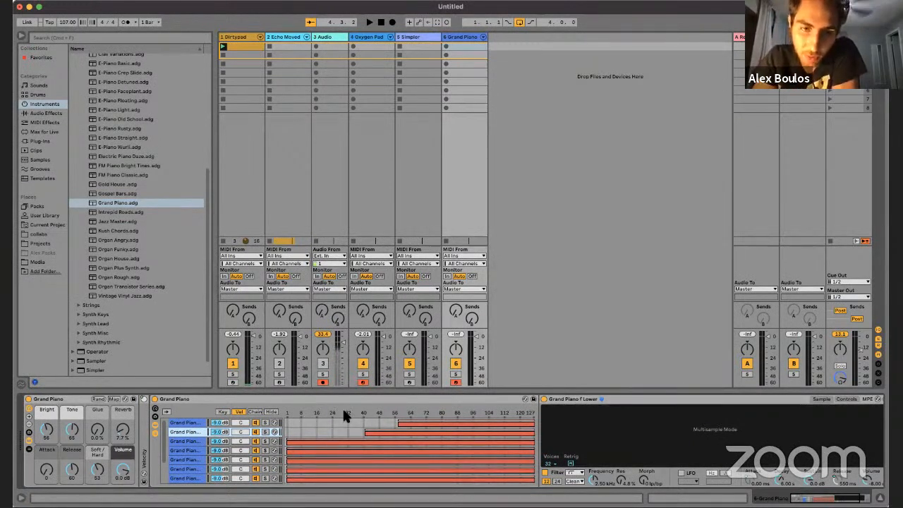
click(438, 423)
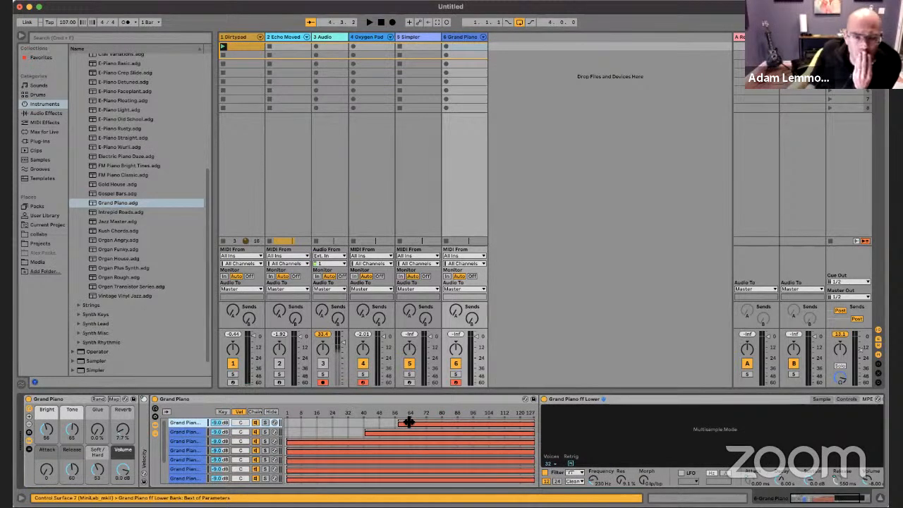
drag(399, 425, 401, 425)
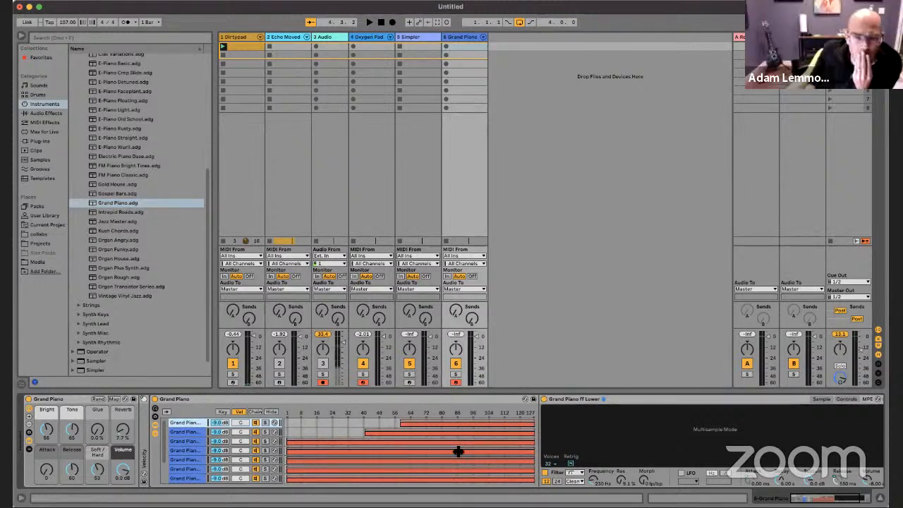
Step: Show the chain select zones and set ff Lower to about 0–10, f Lower to 11–26 and mf Lower to 38–43
scroll(212, 457, down, 3)
click(255, 411)
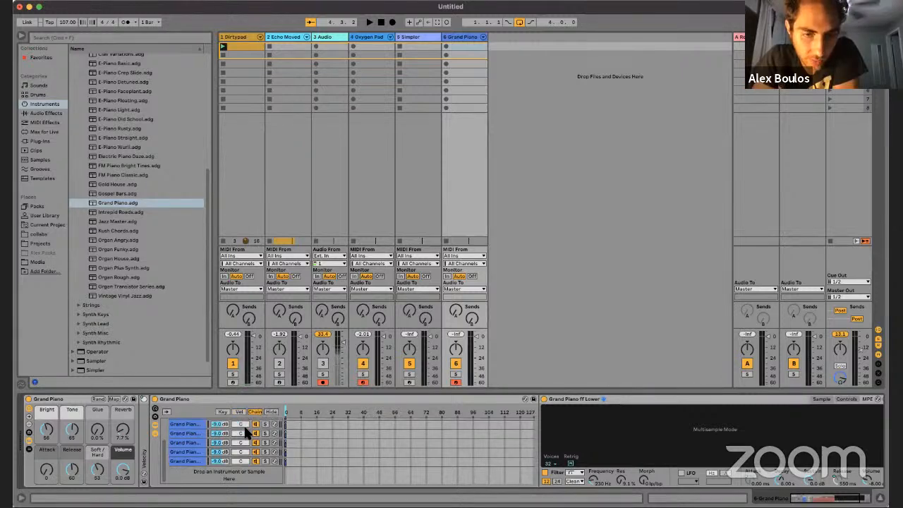
scroll(240, 427, up, 2)
click(244, 424)
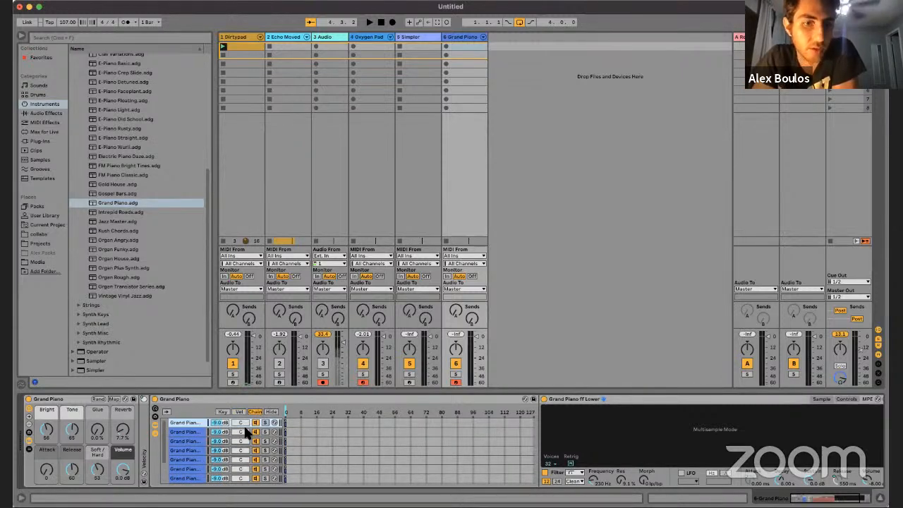
click(185, 431)
click(186, 442)
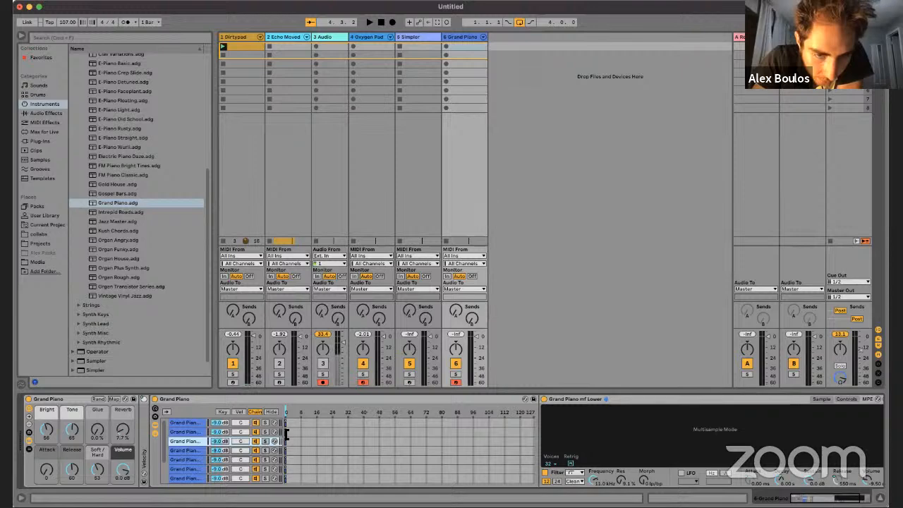
click(310, 432)
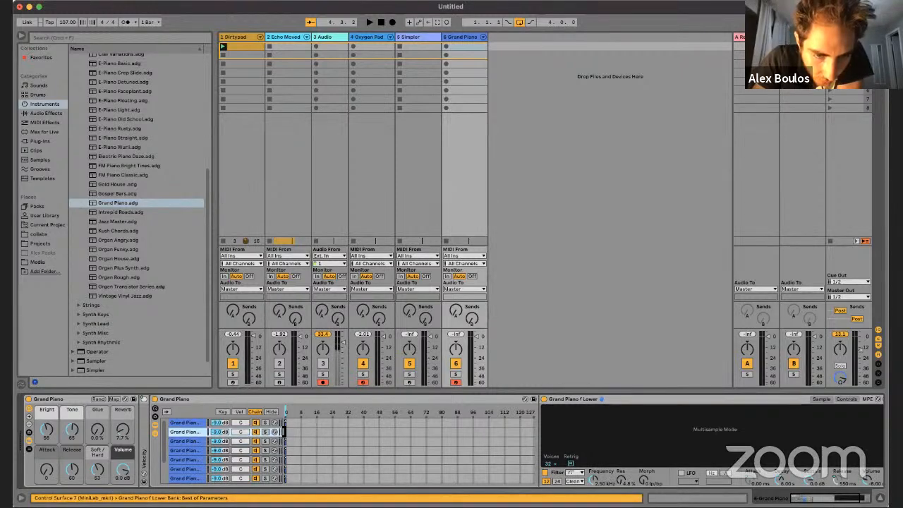
drag(284, 432, 344, 444)
click(315, 433)
Step: Move the chain selector to about 21 and shift the p Lower chain's select zone to the same value
mouse_move(292, 414)
mouse_down()
mouse_move(513, 414)
mouse_move(326, 414)
mouse_up()
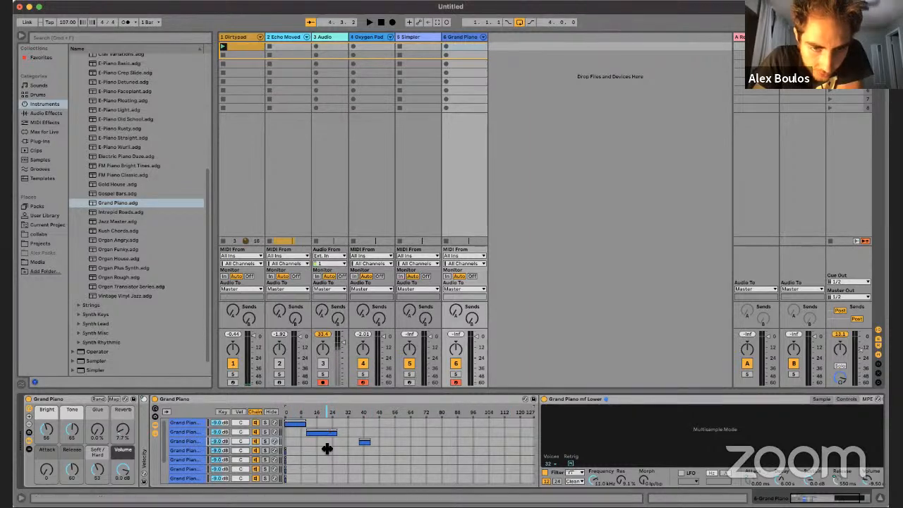
click(326, 434)
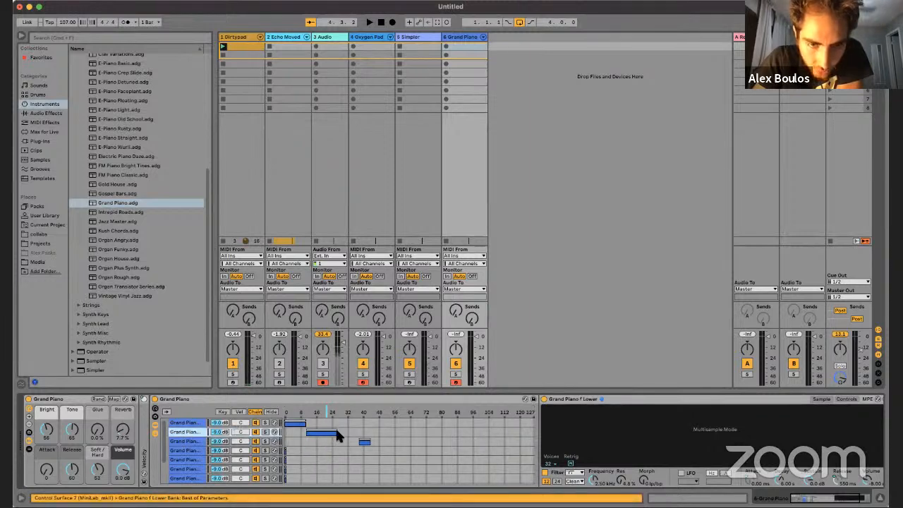
drag(288, 450, 326, 451)
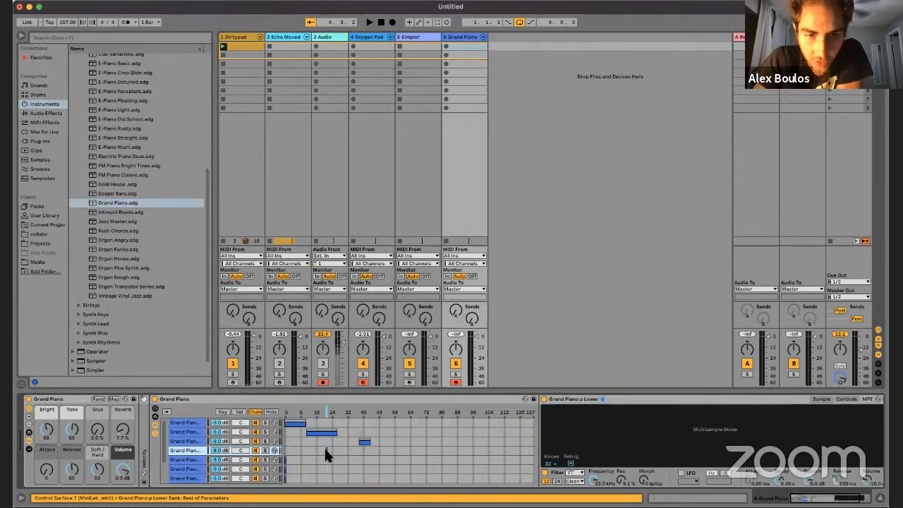
Step: Move the chain selector to 30 and map it to Macro 16
right_click(325, 408)
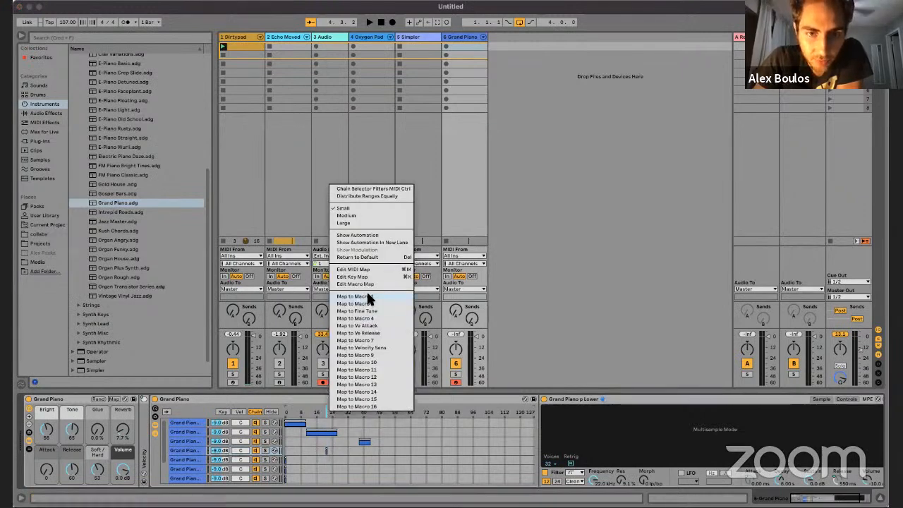
click(322, 425)
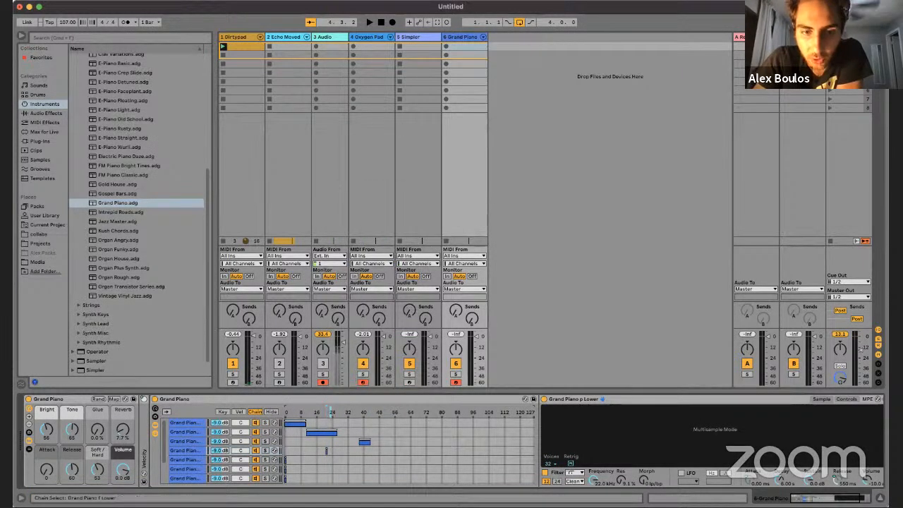
right_click(343, 411)
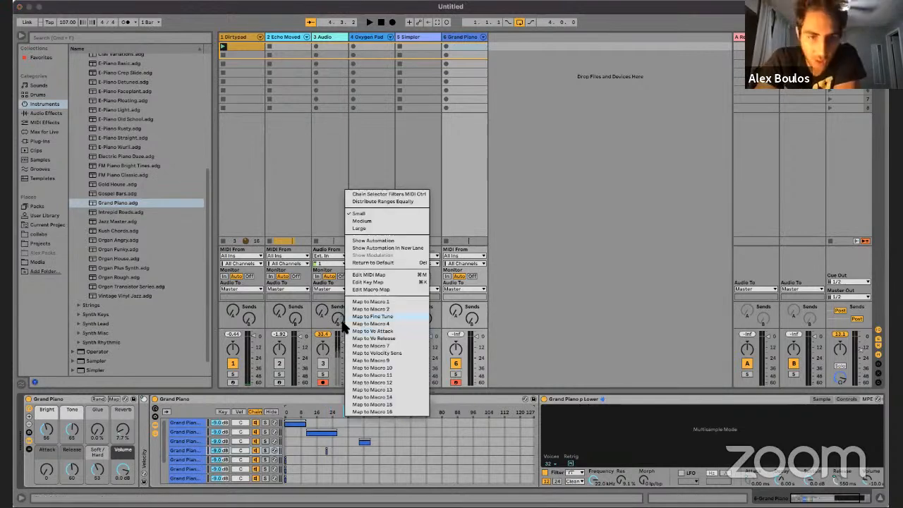
click(328, 406)
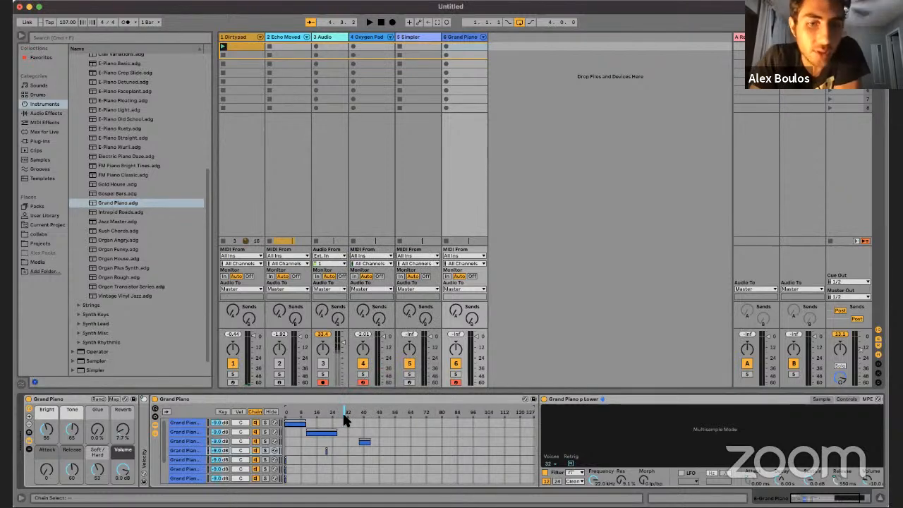
right_click(344, 415)
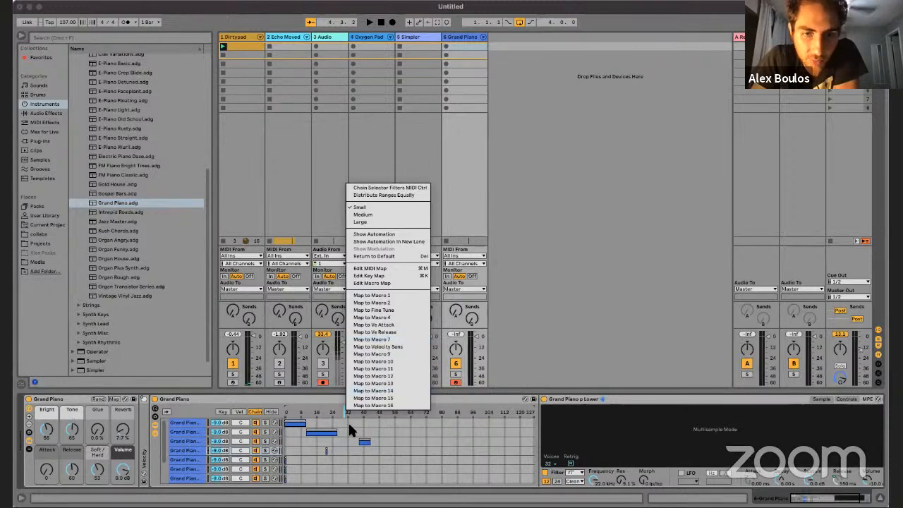
click(386, 405)
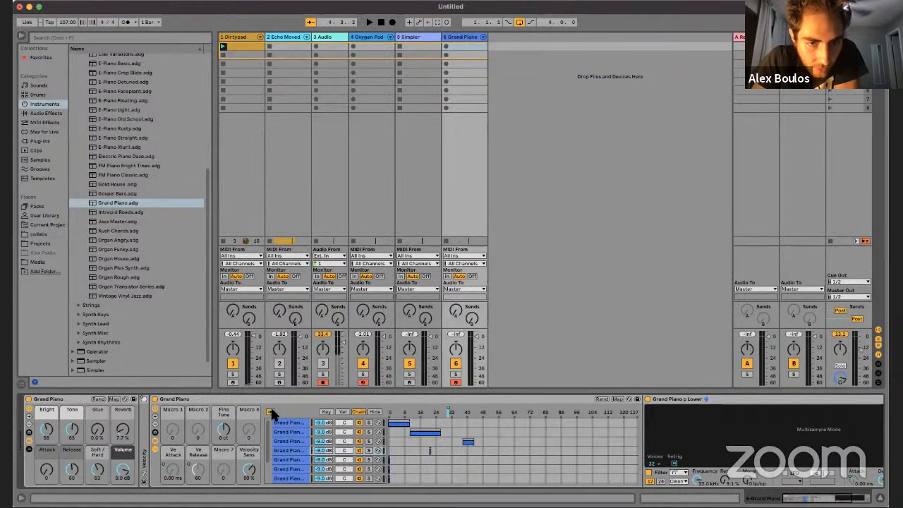
Step: Expand the Grand Piano rack to show all 16 macros and turn the Chain Selector macro to 34
click(153, 411)
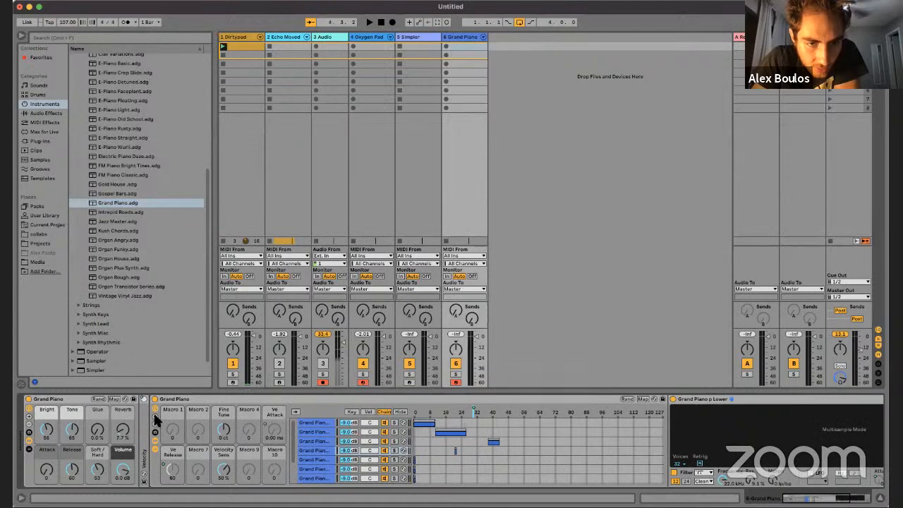
click(153, 411)
click(153, 411)
click(153, 411)
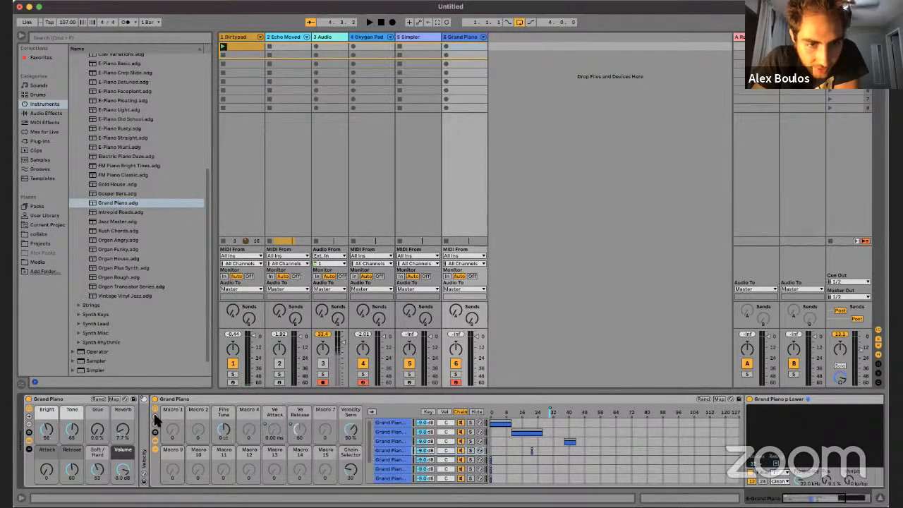
mouse_move(351, 469)
mouse_down()
mouse_move(351, 441)
mouse_move(351, 486)
mouse_move(351, 473)
mouse_up()
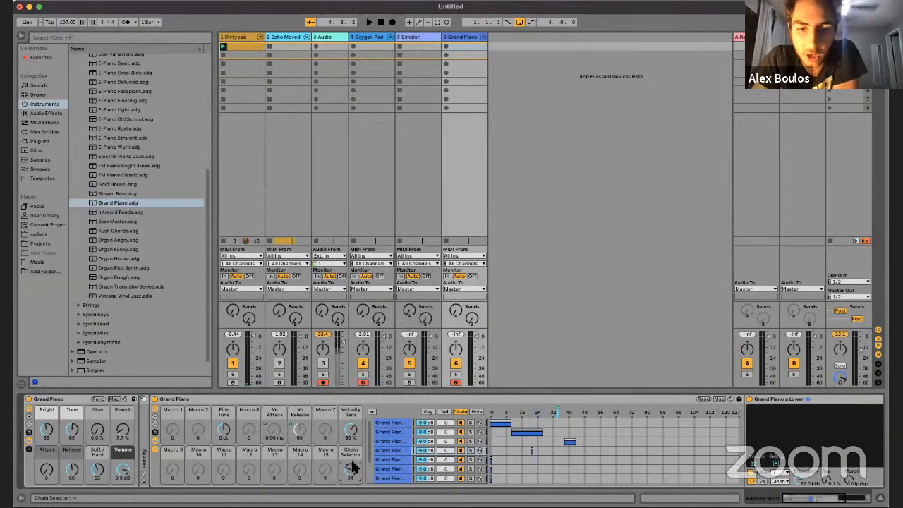
Step: Enter MIDI mapping mode and assign the Chain Selector macro to CC 23, then reassign it to CC 21
right_click(546, 413)
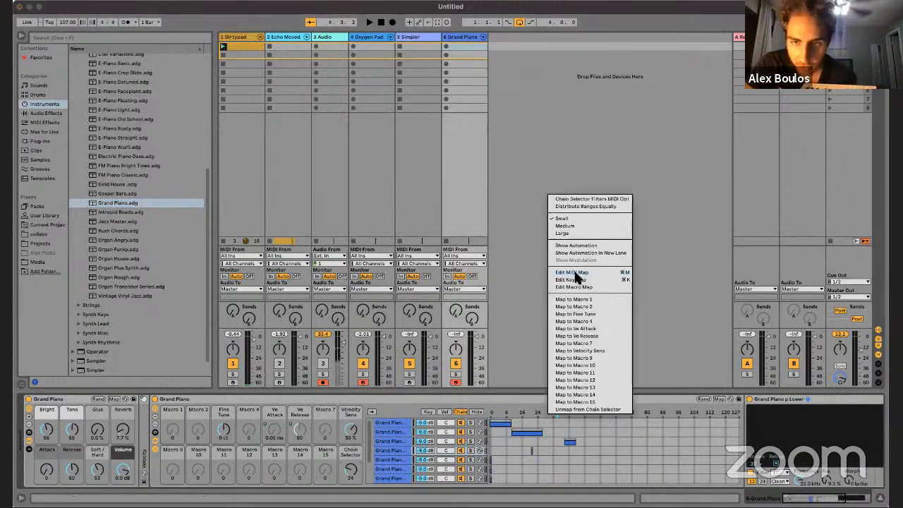
click(573, 273)
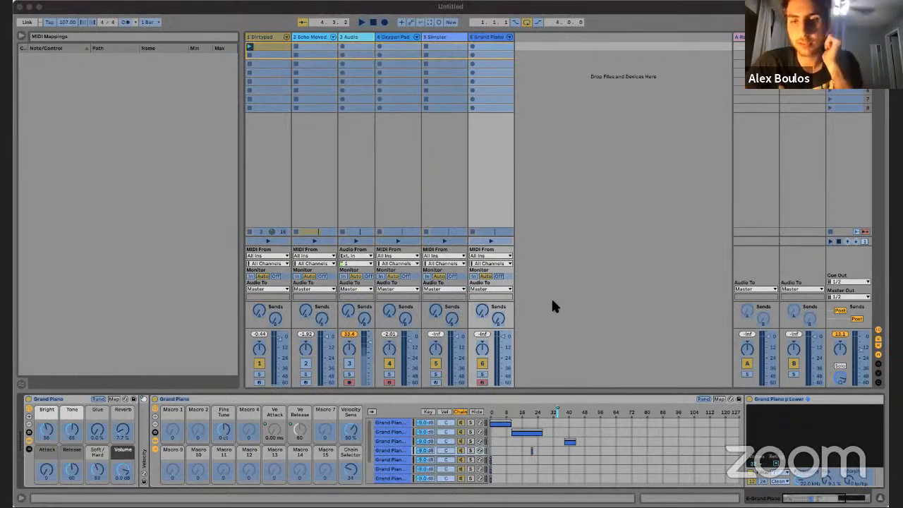
click(333, 107)
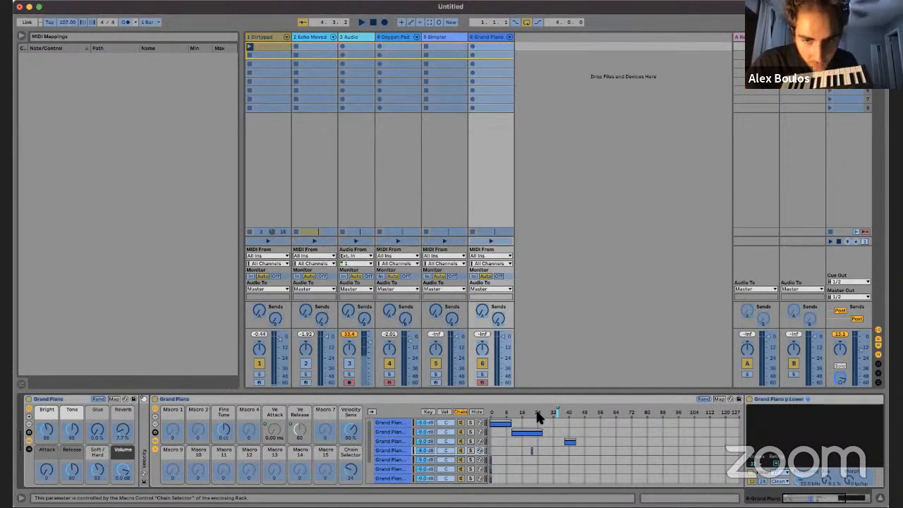
click(352, 465)
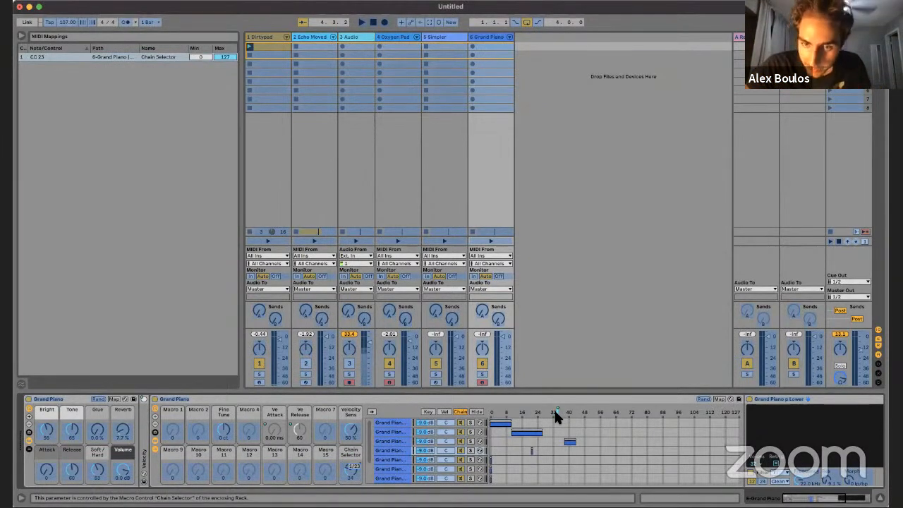
click(355, 472)
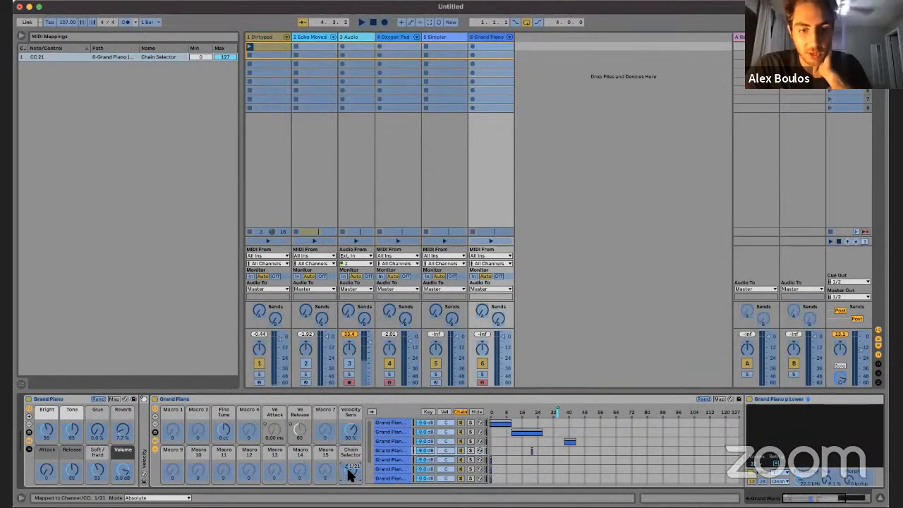
Step: Widen the Channel column of the MIDI mappings and rename the Chain Selector macro to Range
click(82, 55)
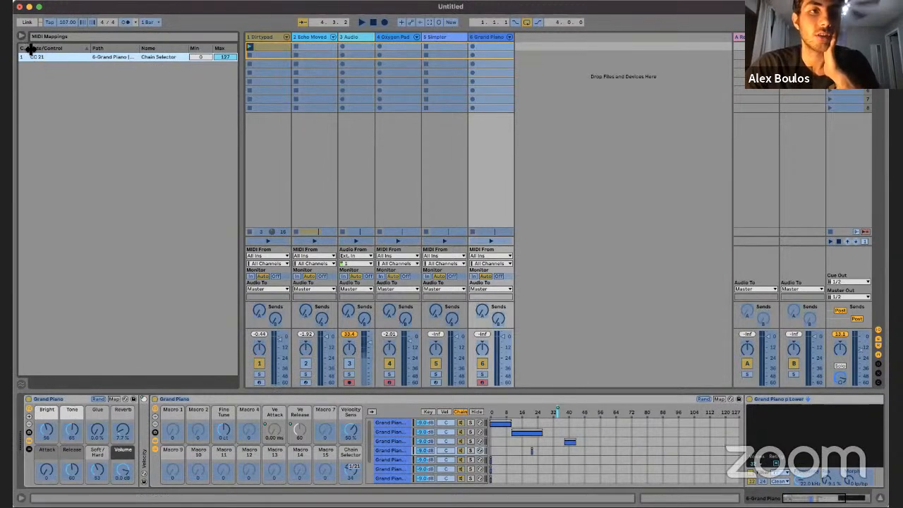
drag(30, 49, 42, 49)
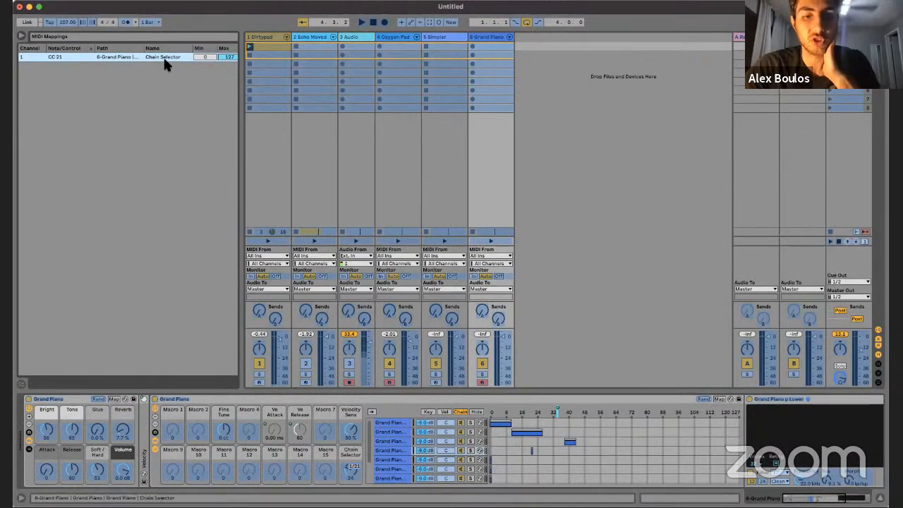
right_click(348, 450)
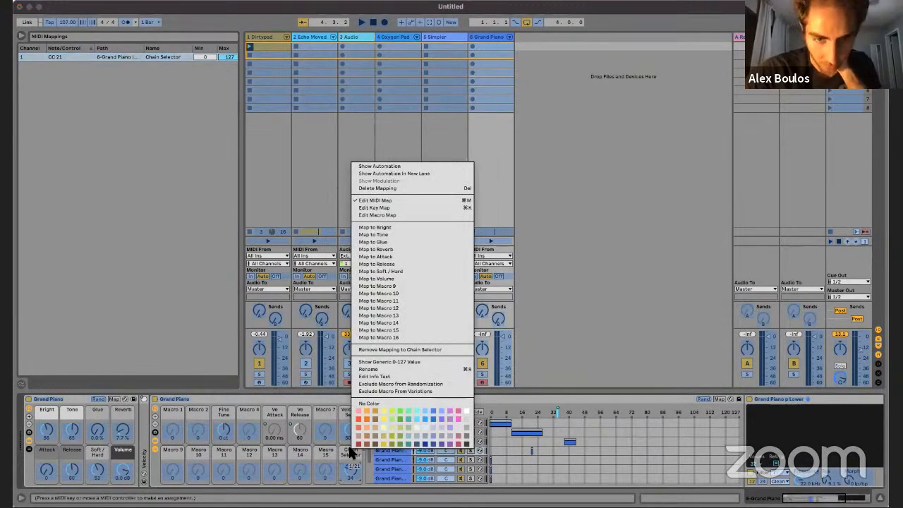
click(373, 370)
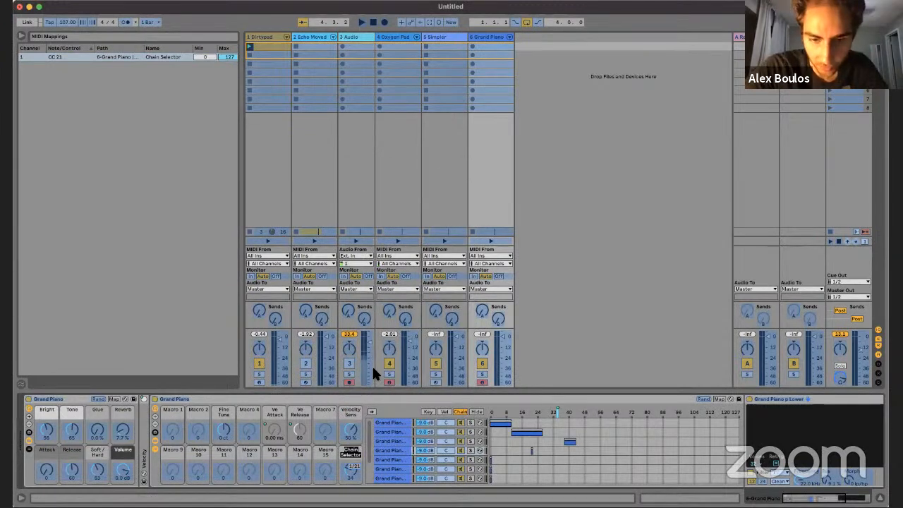
text(Range)
key(Return)
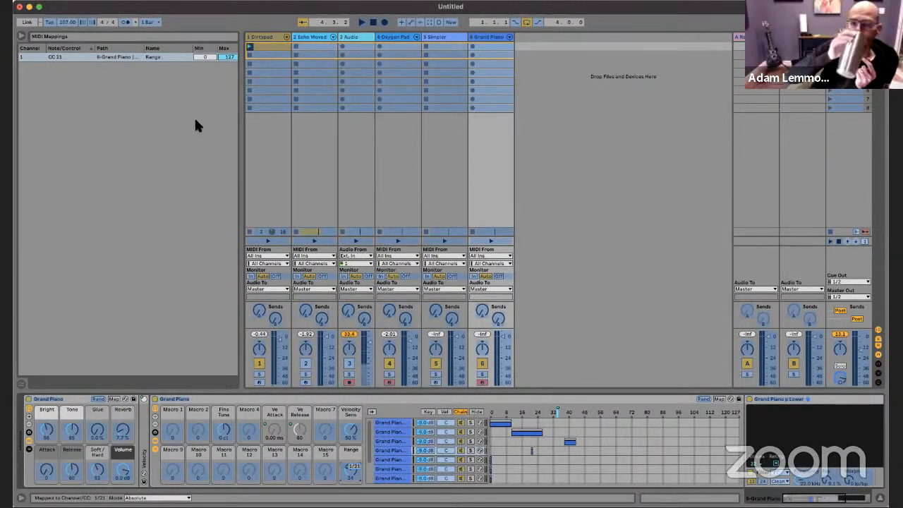
Step: Widen the MIDI mappings list and limit the Range mapping to a minimum of 40 and a maximum of 101
click(203, 56)
drag(226, 56, 270, 60)
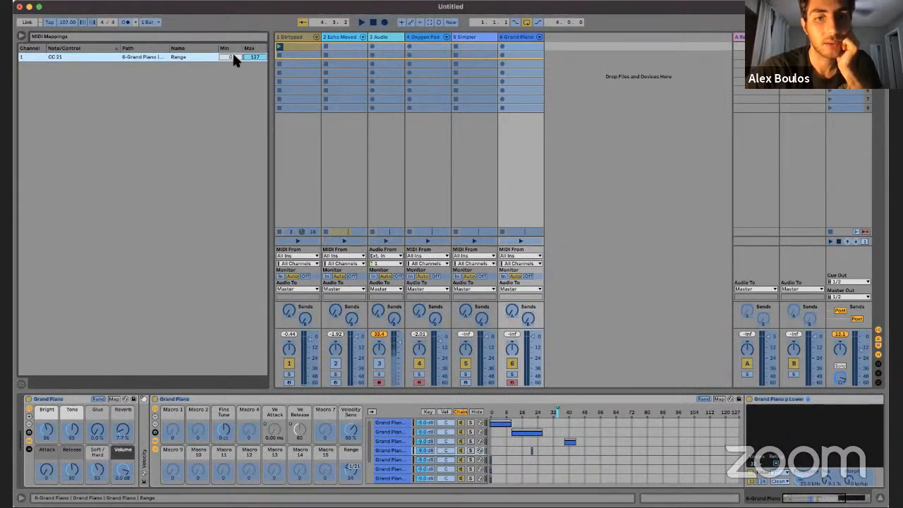
drag(233, 56, 249, 74)
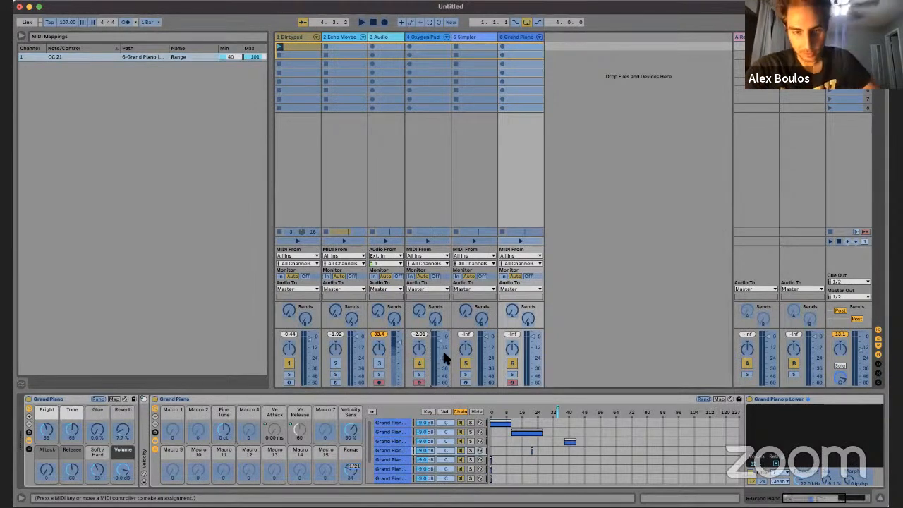
Step: Map the Oxygen Pad track's volume to CC 24 and set the mapping's maximum to 0.4 dB
key(super+m)
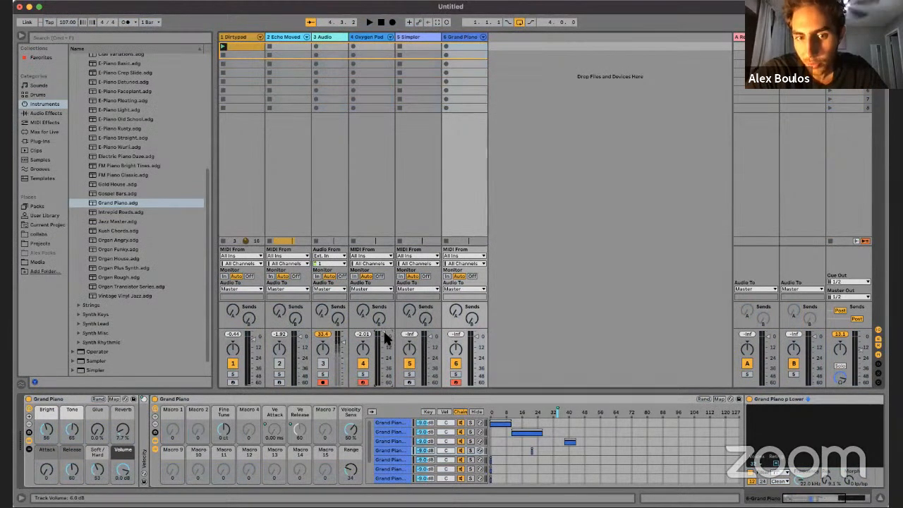
key(super+m)
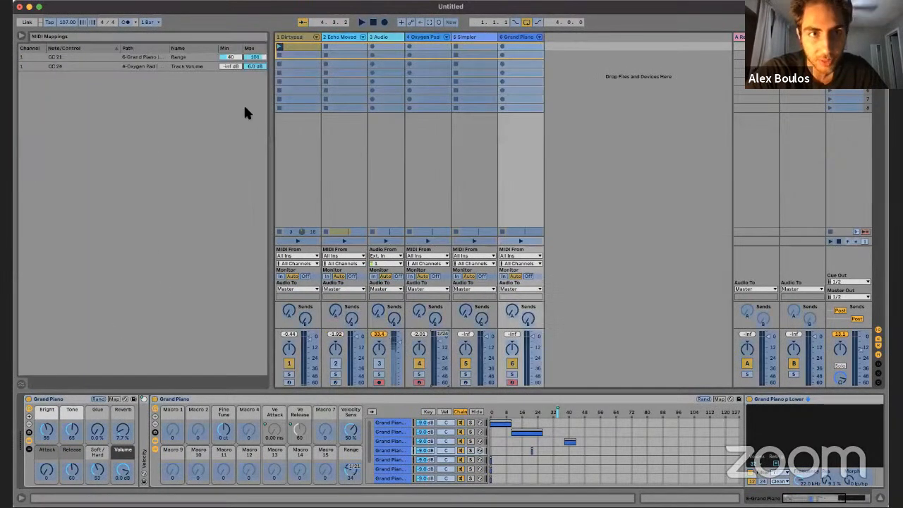
click(255, 64)
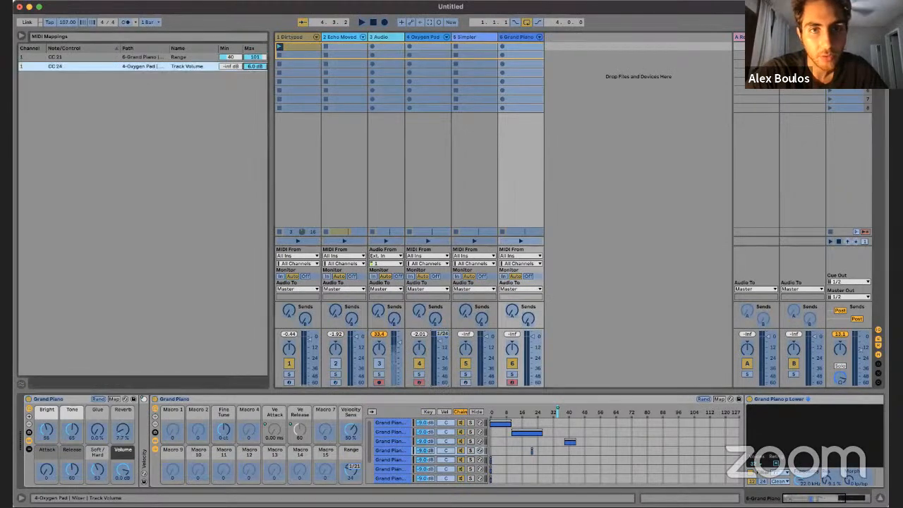
drag(255, 67, 255, 70)
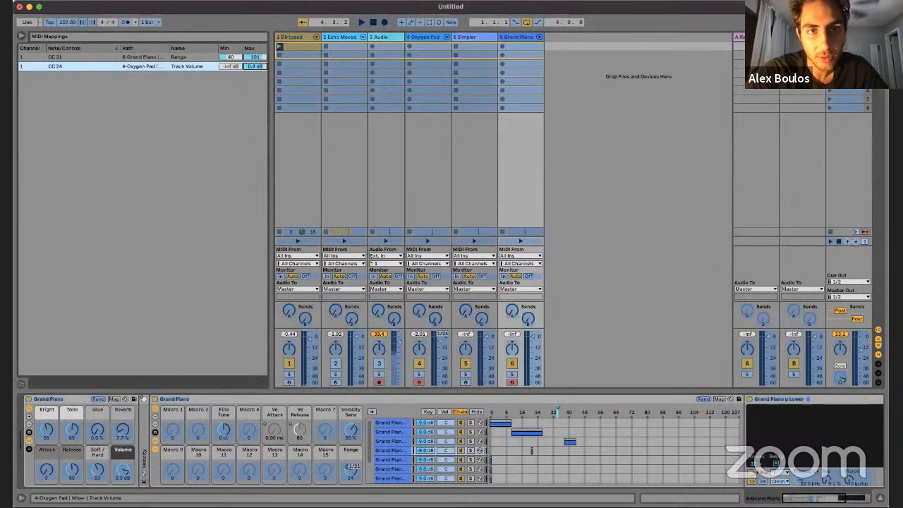
Step: Leave MIDI mapping mode, restart playback from the beginning and show the Oxygen Pad track's devices
key(super+m)
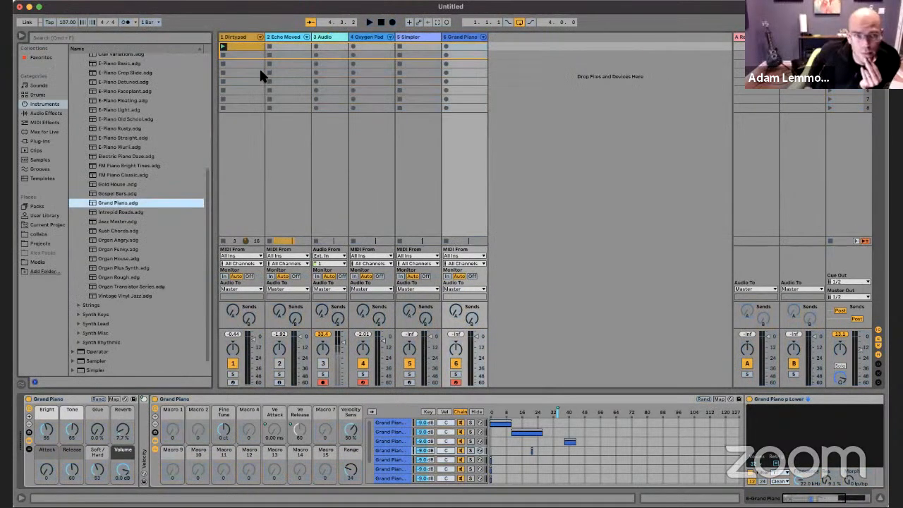
click(388, 334)
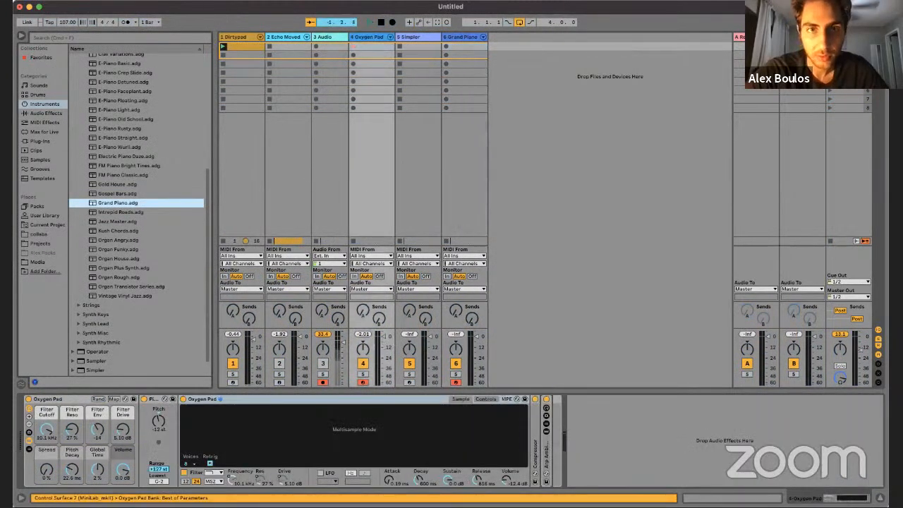
key(space)
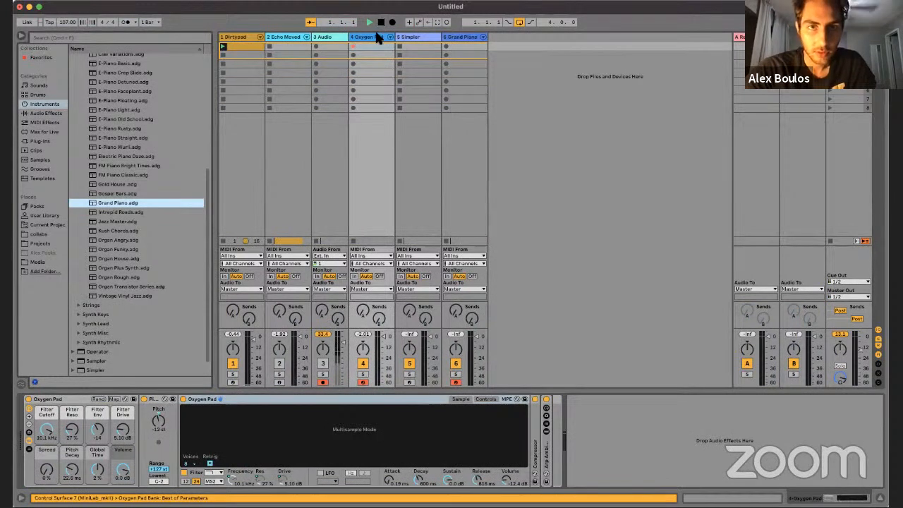
click(373, 37)
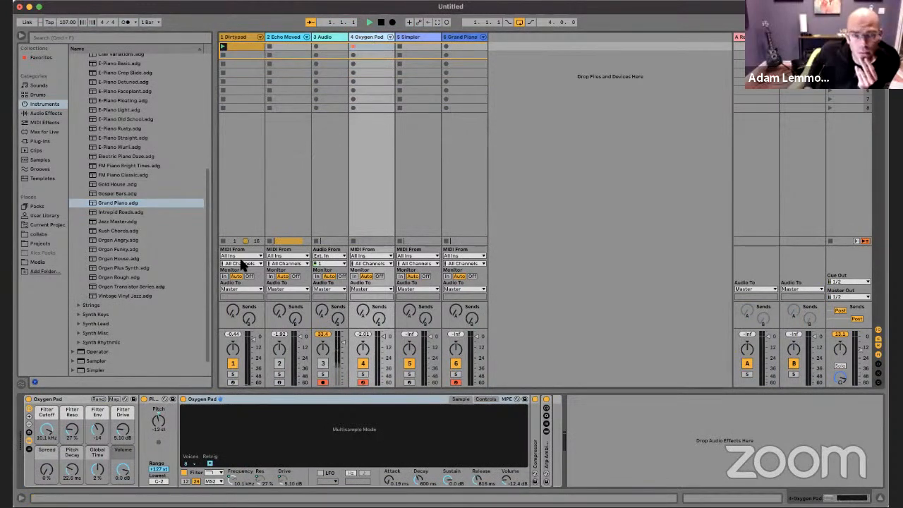
Step: Examine the macros and chain zones of the Grand Piano track's instrument rack
click(452, 36)
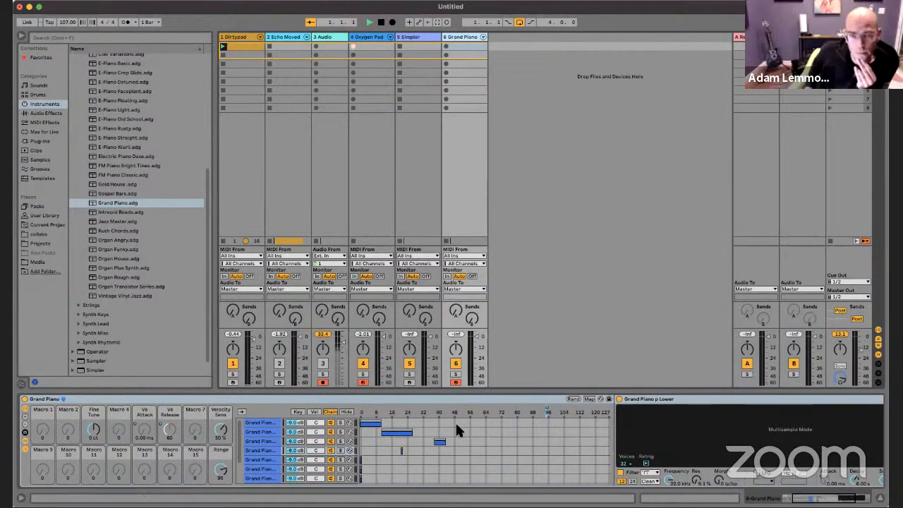
scroll(456, 429, right, 3)
scroll(457, 429, left, 5)
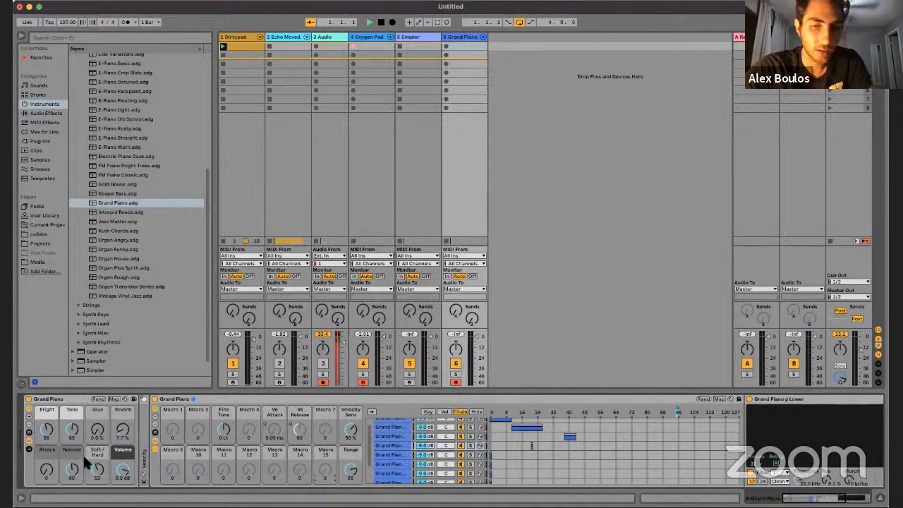
click(73, 400)
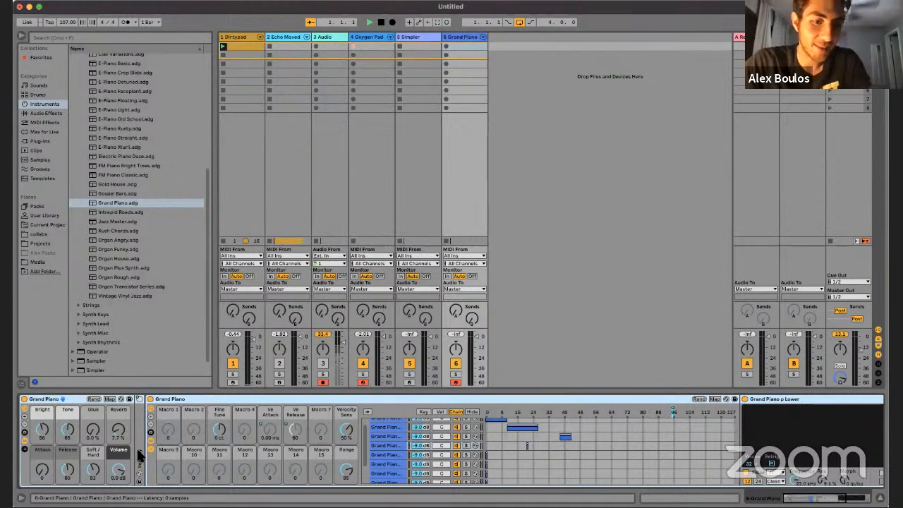
Step: Look through the Max MIDI Effect, Max Instrument and Max Audio Effect folders in the Max for Live category
click(43, 131)
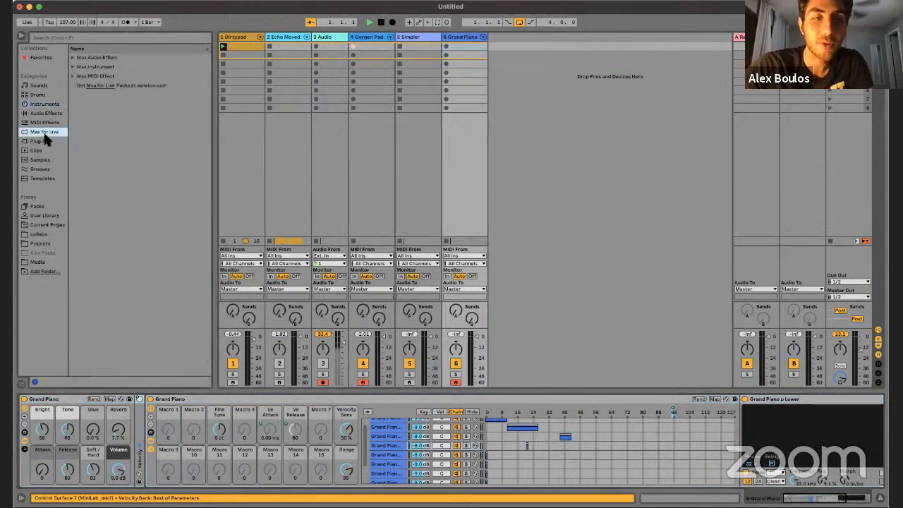
click(74, 75)
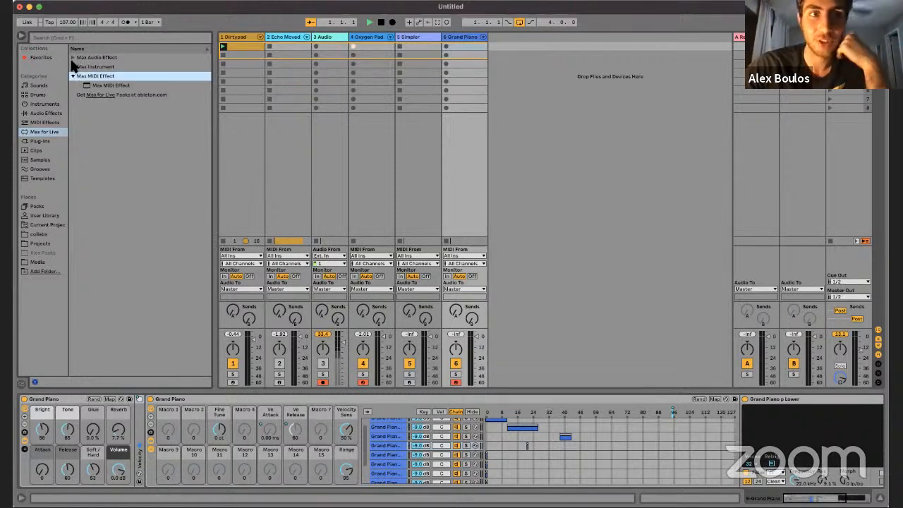
click(74, 67)
click(74, 67)
click(73, 57)
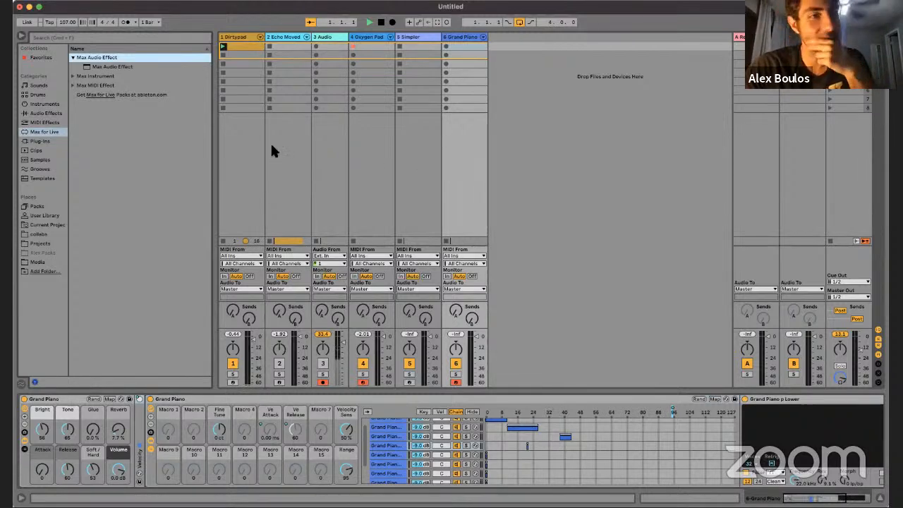
click(72, 57)
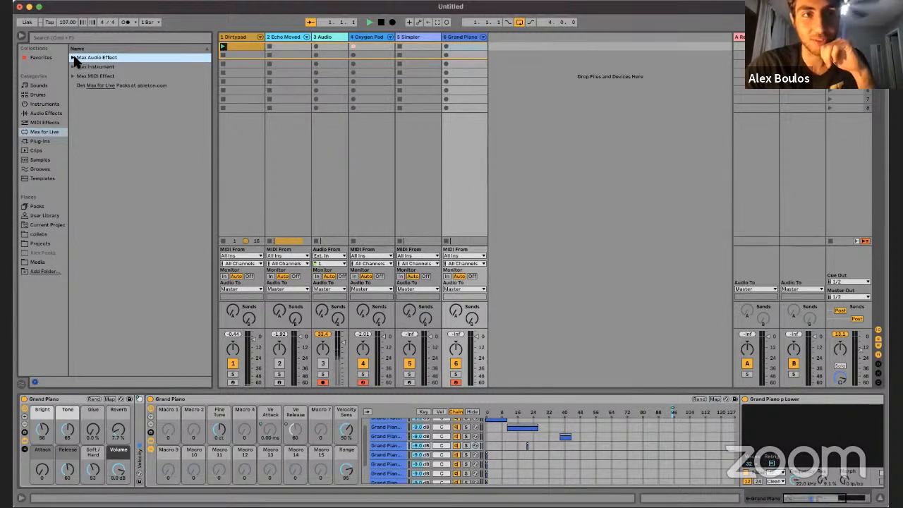
Step: Look at the device chains of the Oxygen Pad and Simpler tracks
click(374, 45)
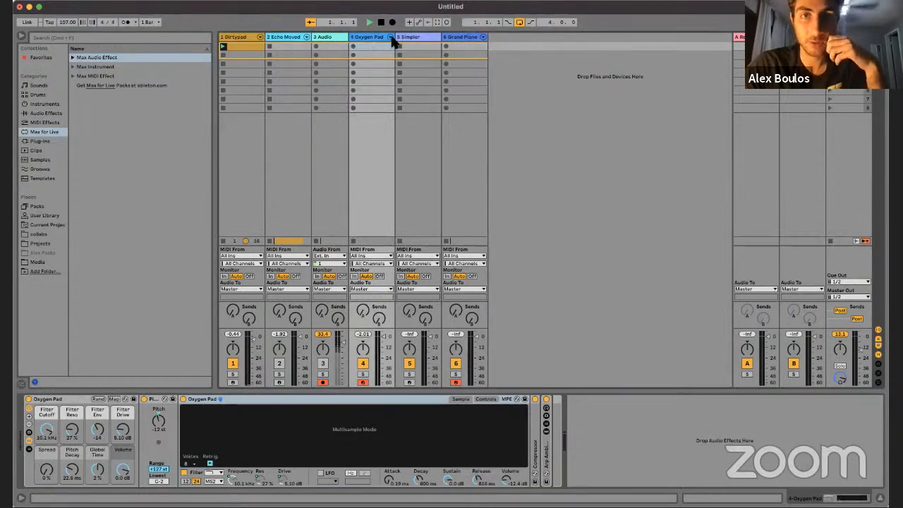
mouse_move(394, 37)
mouse_down()
mouse_move(377, 38)
mouse_move(392, 40)
mouse_up()
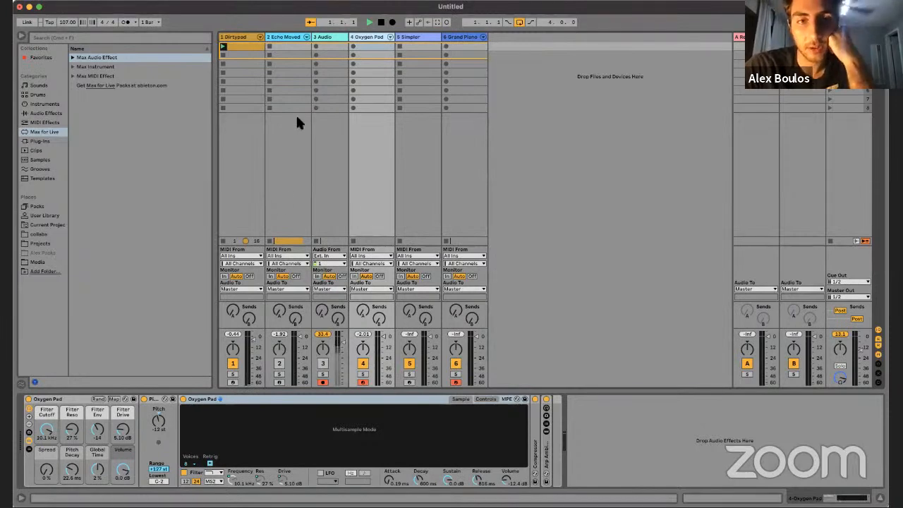
click(422, 47)
click(412, 37)
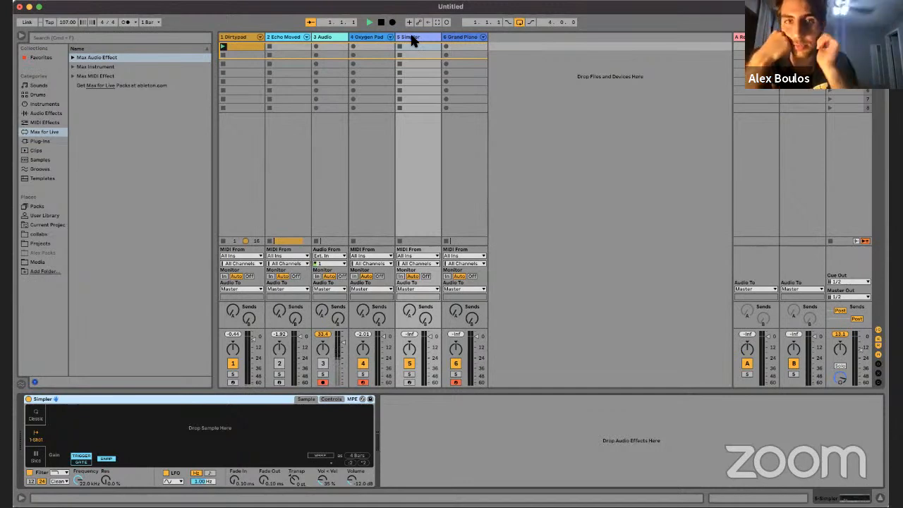
Step: Open the Dirtypad clip in the note editor, examine its chord pattern during playback and return to Session view
double_click(241, 47)
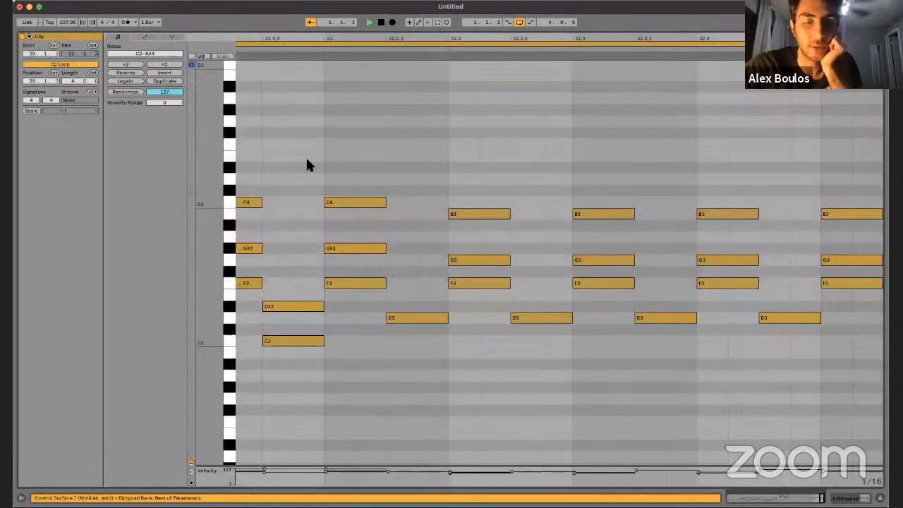
scroll(600, 301, left, 5)
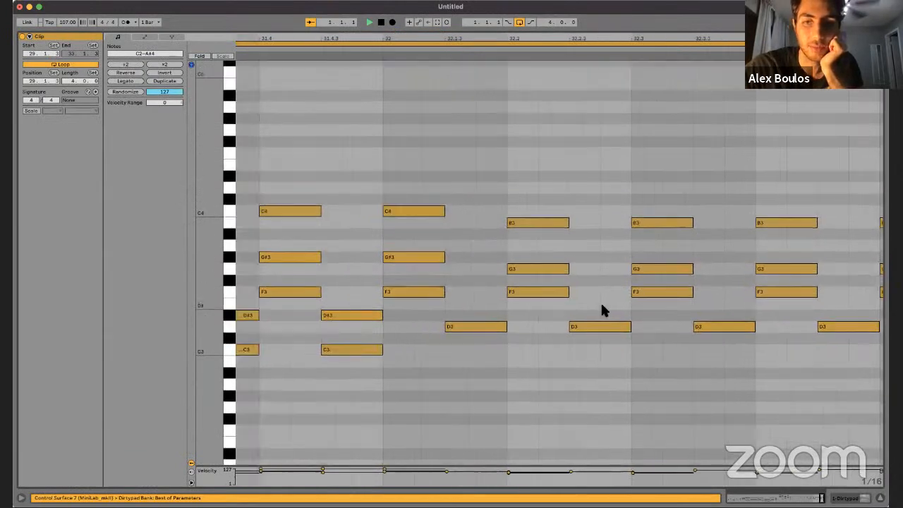
scroll(600, 301, up, 2)
click(760, 310)
click(488, 168)
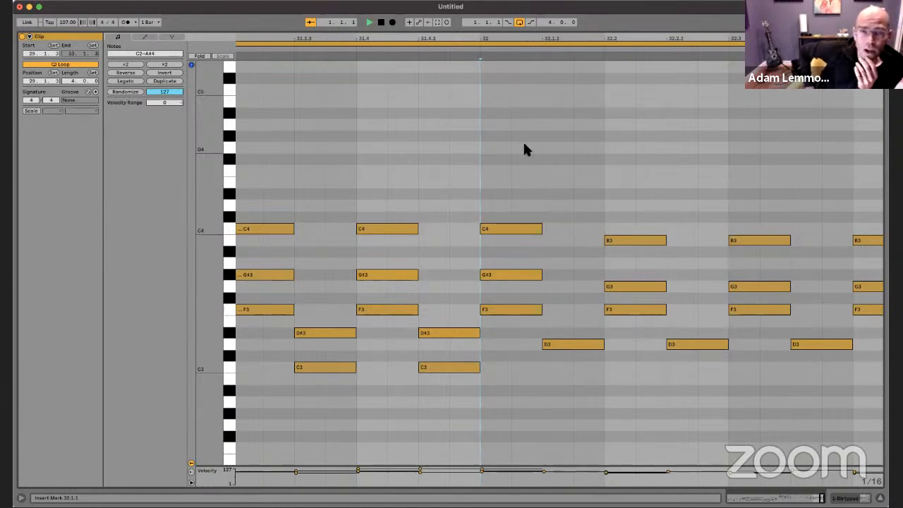
click(403, 158)
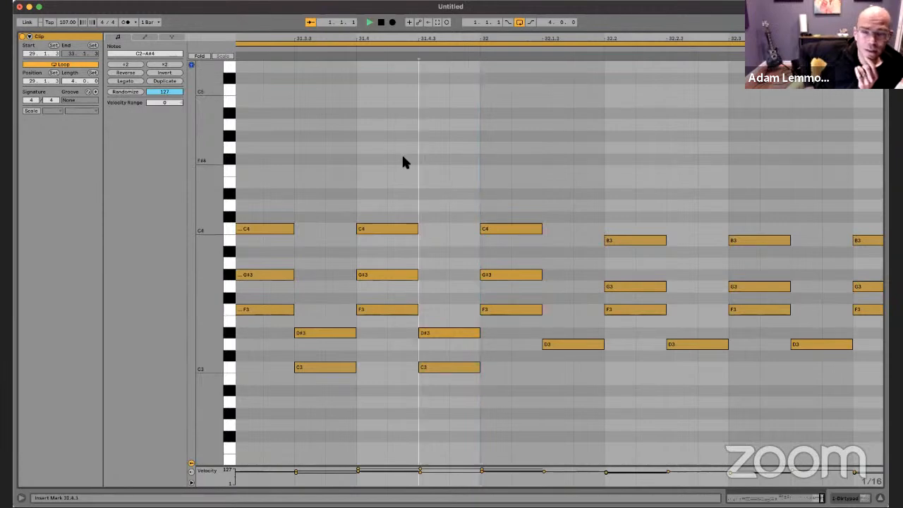
key(space)
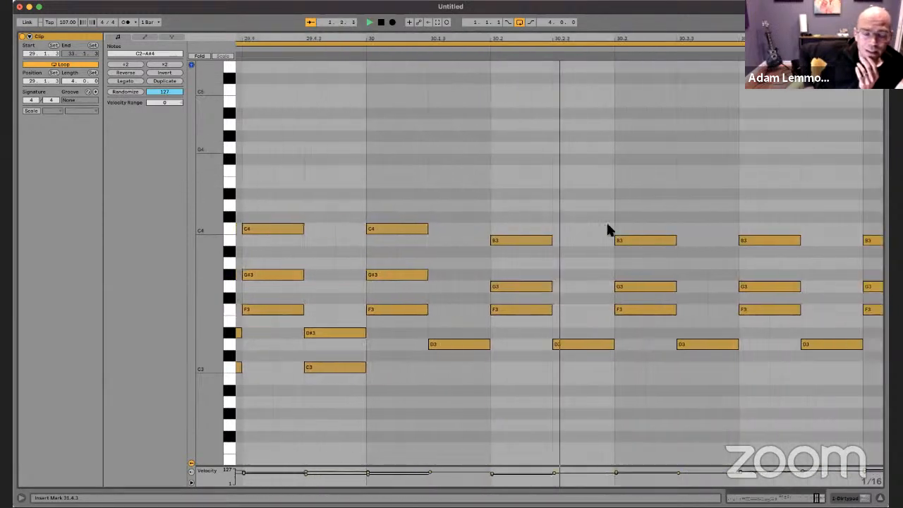
key(Tab)
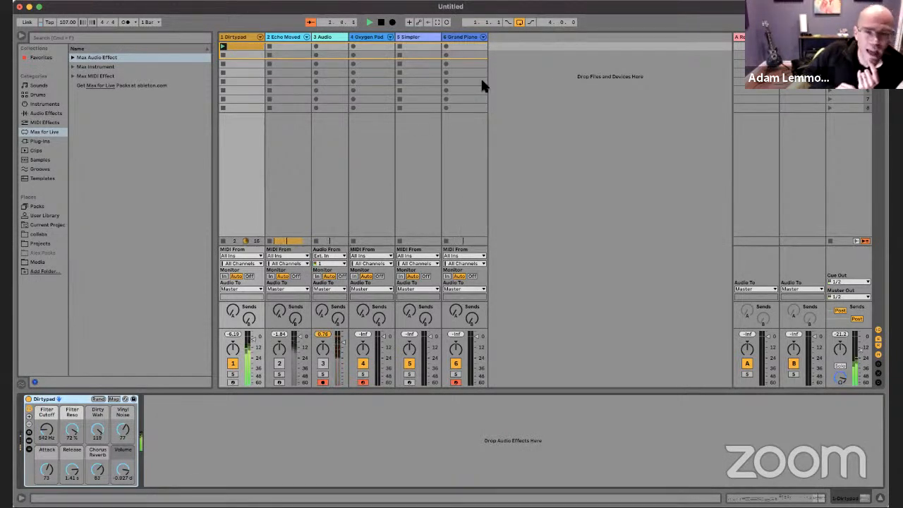
Step: Delete the Grand Piano and Simpler tracks
click(460, 36)
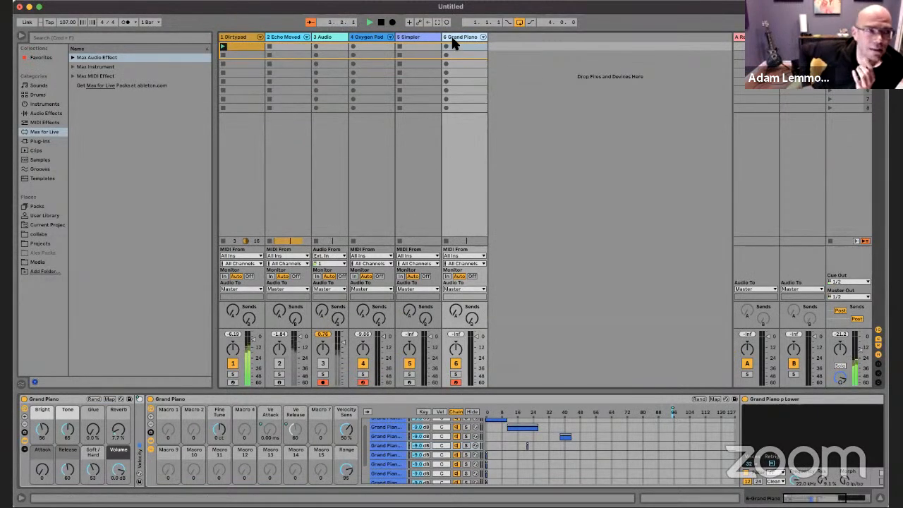
key(Delete)
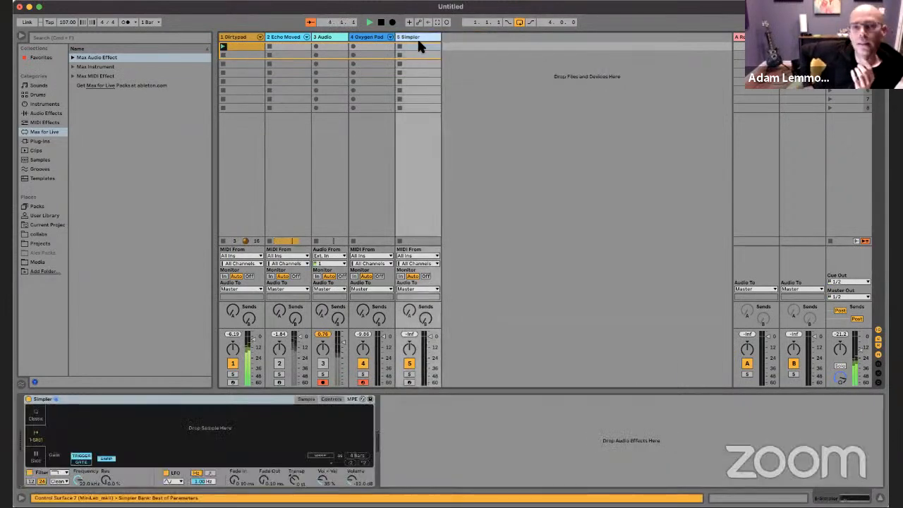
key(Delete)
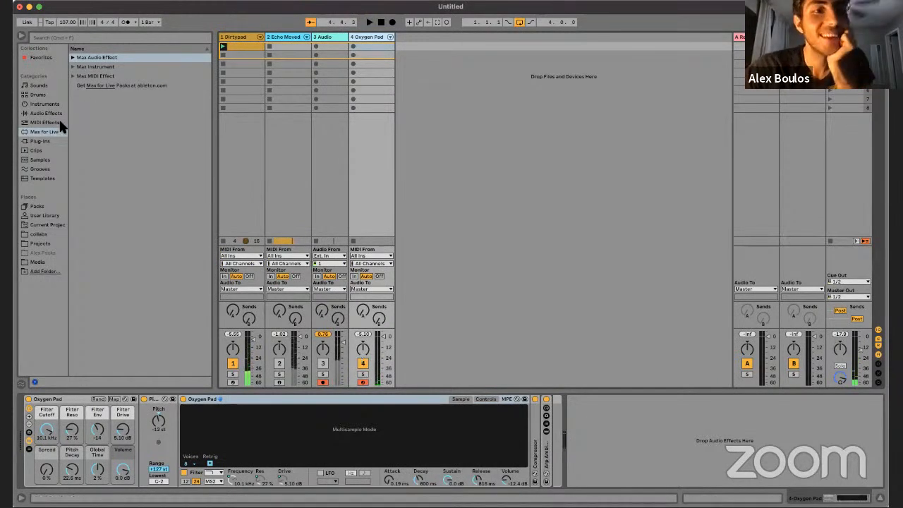
Step: Load the Ambient & Evolving instrument rack ASMR Cave Texture onto a new MIDI track and arm it for recording
click(44, 103)
scroll(101, 134, up, 3)
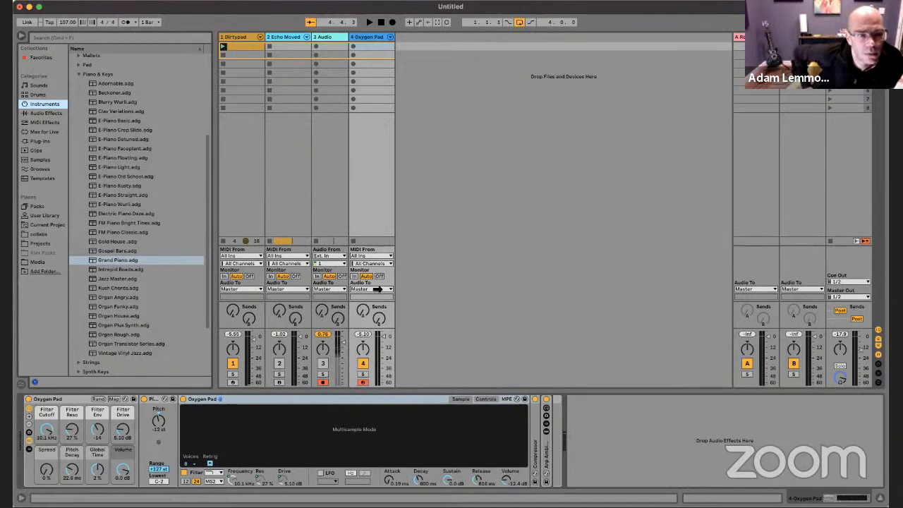
click(82, 75)
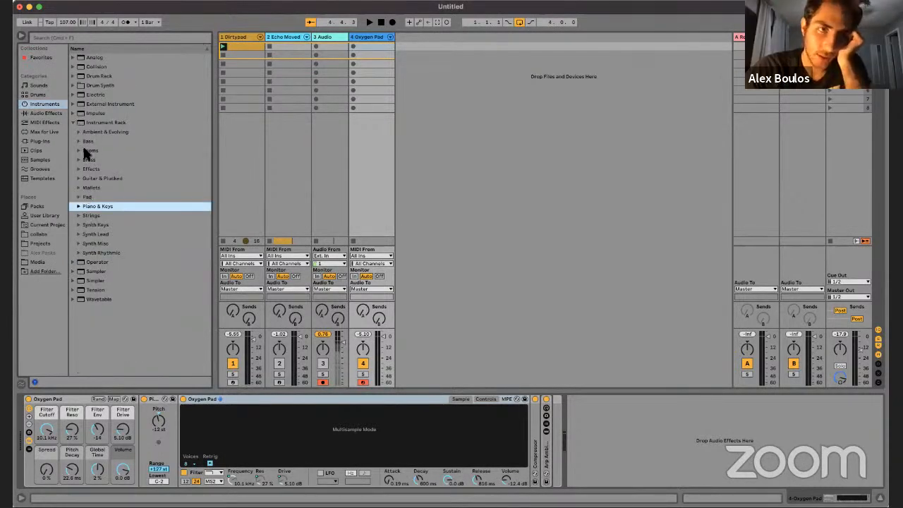
click(74, 122)
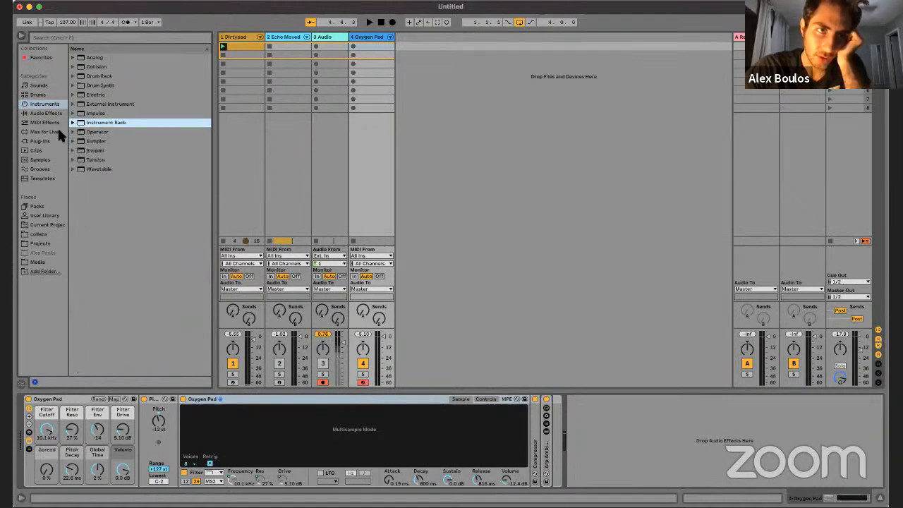
click(77, 93)
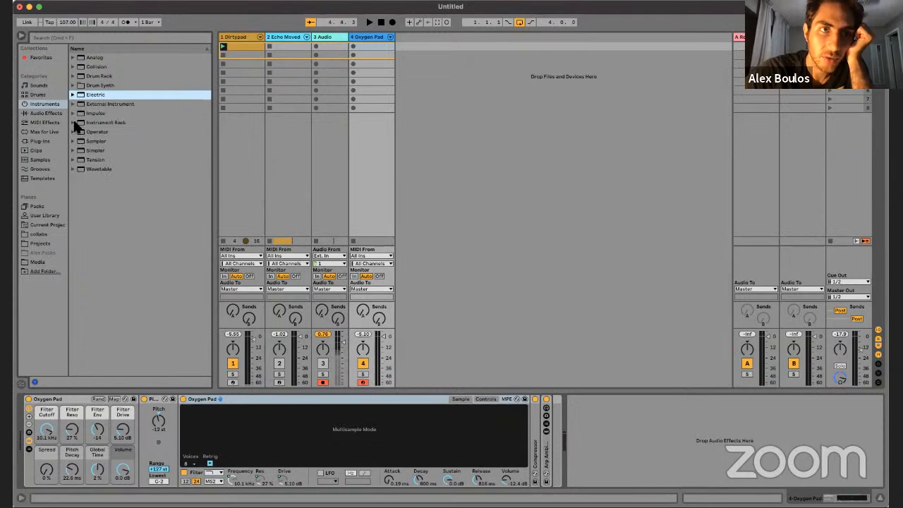
click(74, 122)
click(79, 131)
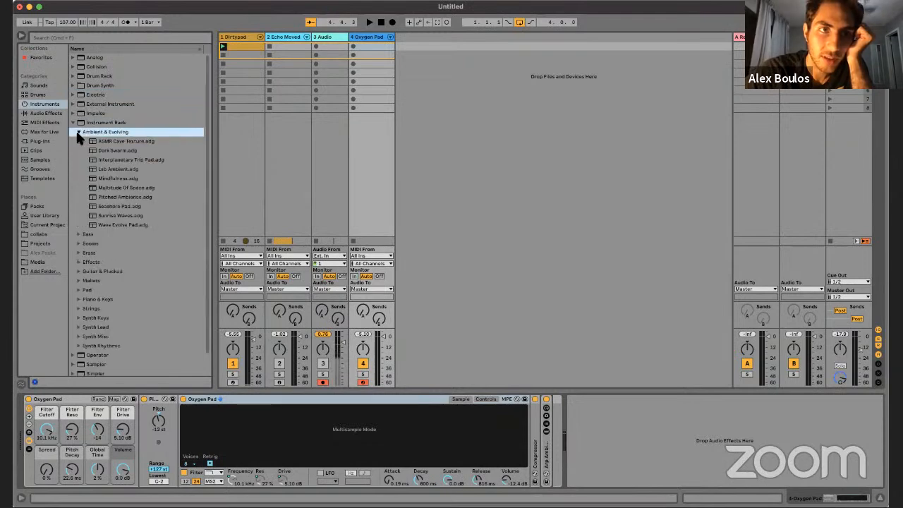
click(114, 142)
drag(417, 82, 484, 128)
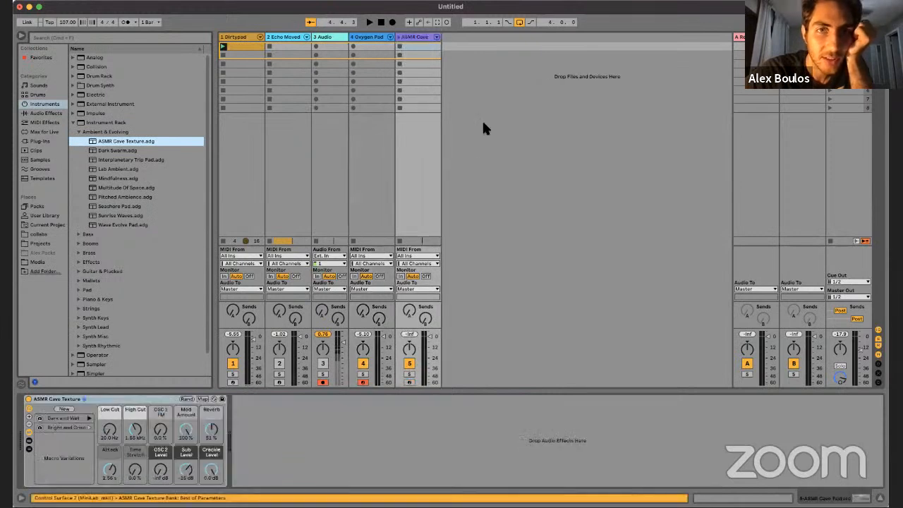
click(409, 382)
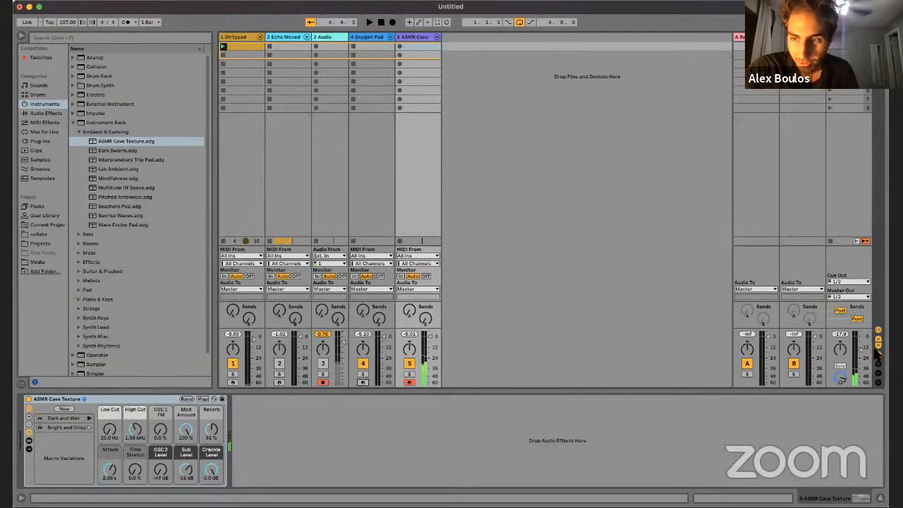
Step: Raise the master volume to -3.0 dB and record an ASMR Cave Texture part about four bars long in Arrangement view
drag(861, 344, 860, 341)
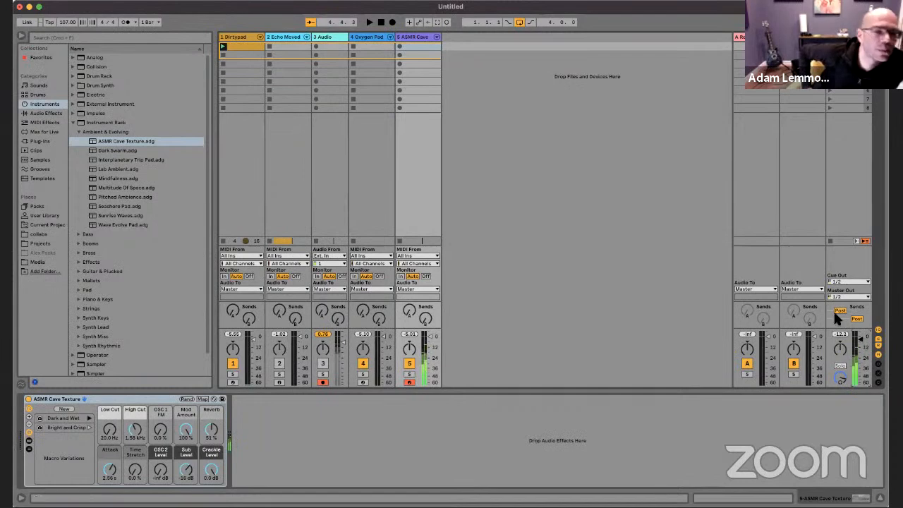
key(Tab)
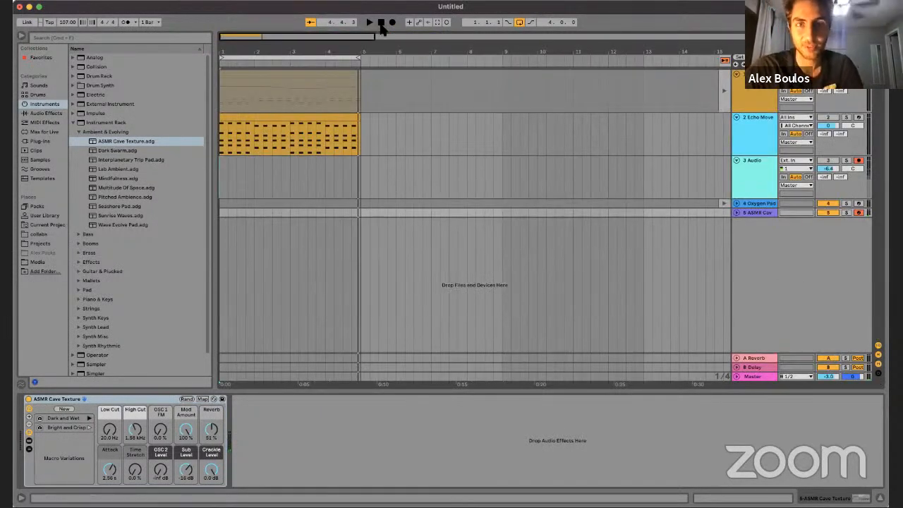
click(382, 25)
click(392, 22)
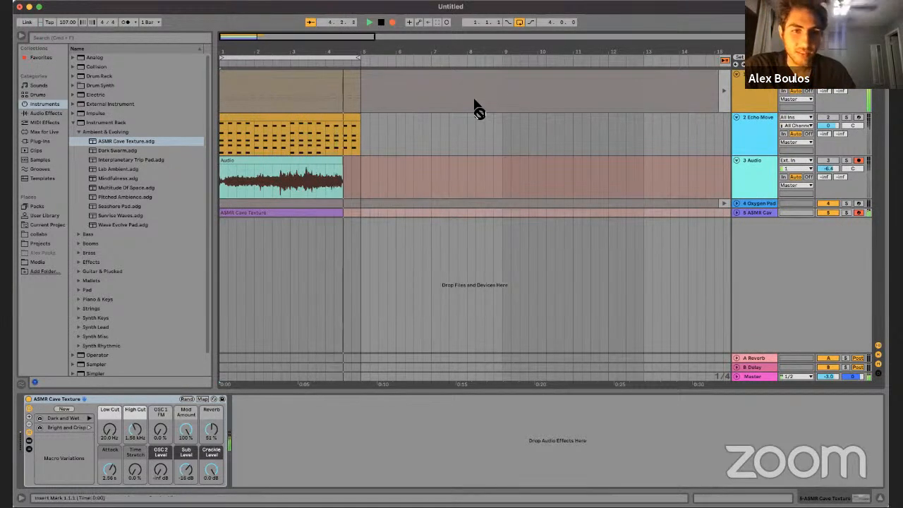
key(space)
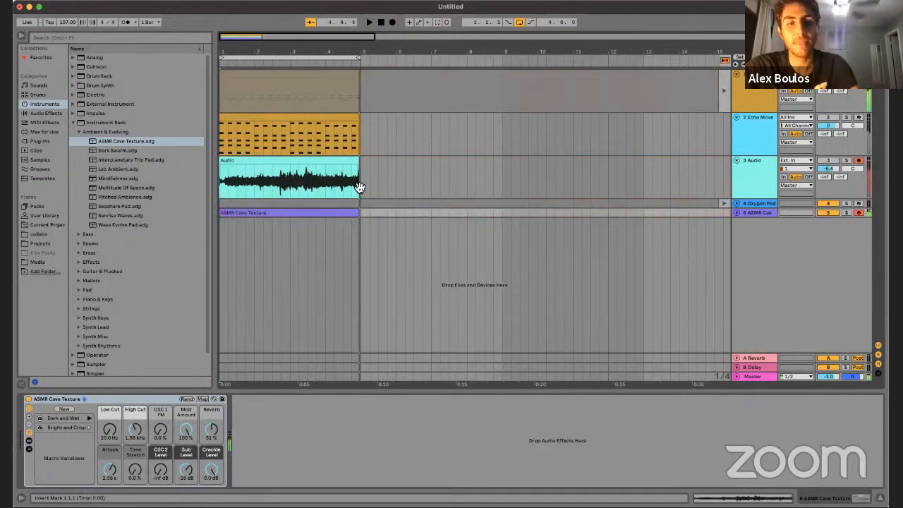
Step: Delete the newly recorded clip from the 3 Audio track and unfold the ASMR Cave track
click(320, 161)
key(Delete)
click(736, 212)
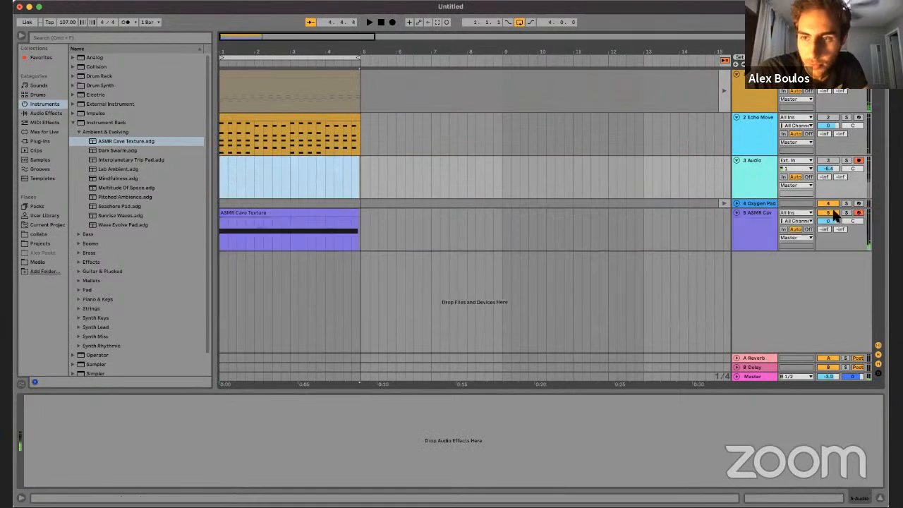
Step: Solo the ASMR Cave track and, during playback, set its rack's High Cut to 7.23 kHz and Sub Level to -inf dB
click(848, 217)
key(space)
click(846, 213)
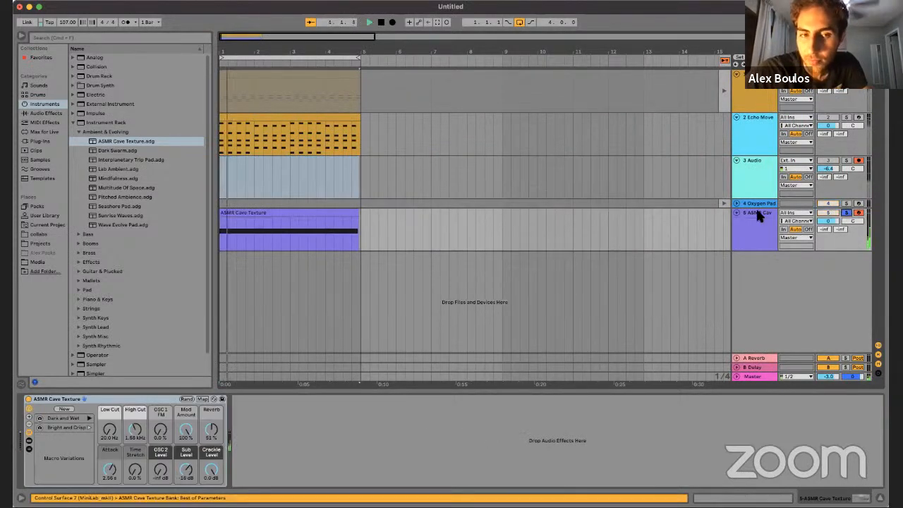
click(752, 212)
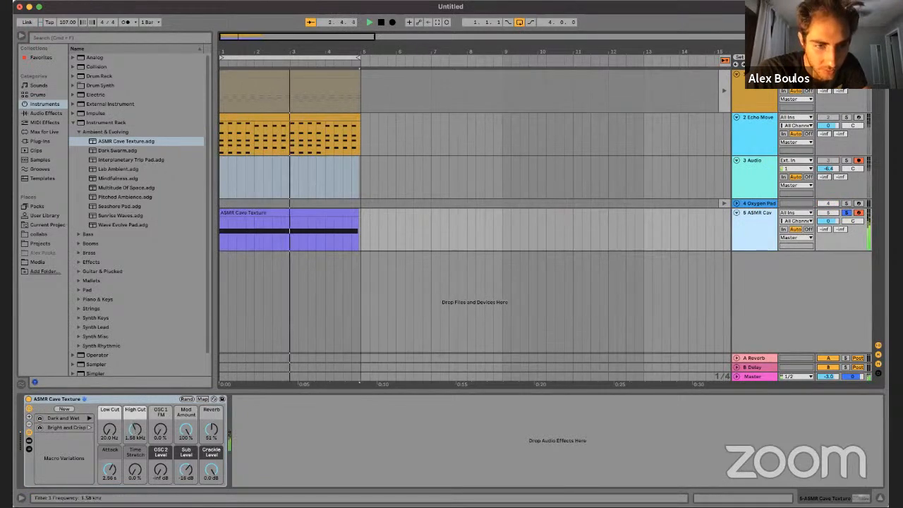
drag(135, 430, 162, 432)
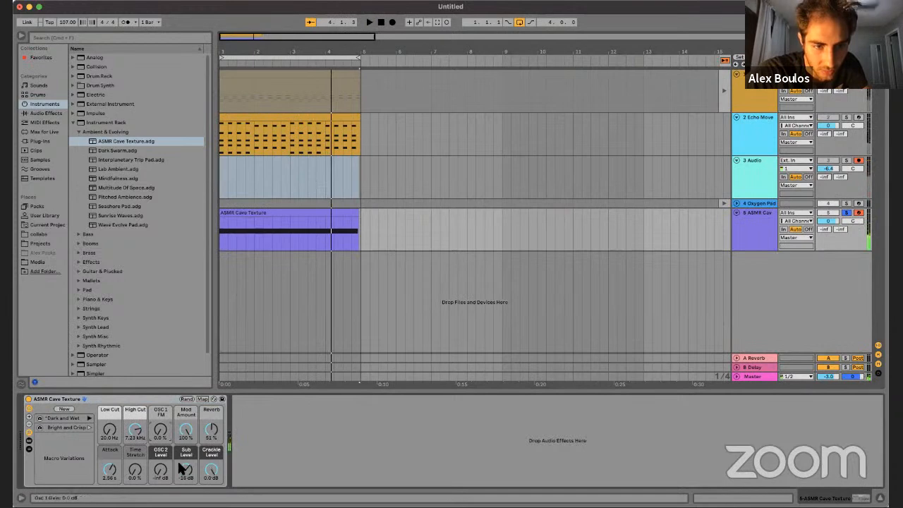
drag(185, 455, 187, 473)
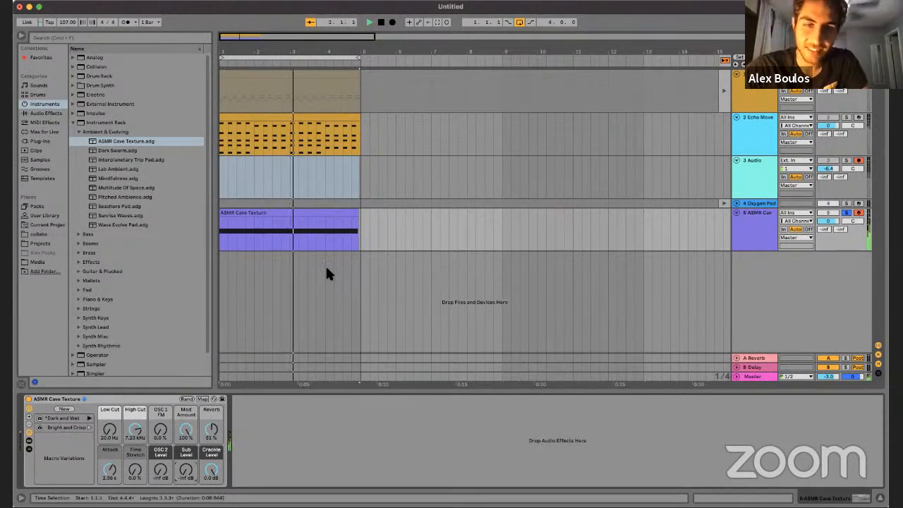
click(421, 246)
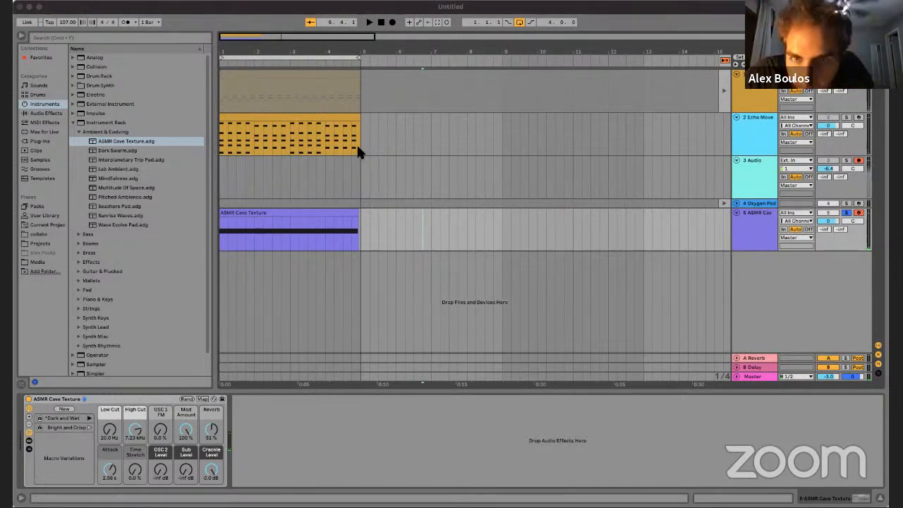
Step: Set the audio output device to ZoomAudioDevice (2 In, 2 Out) and close the preferences
click(498, 165)
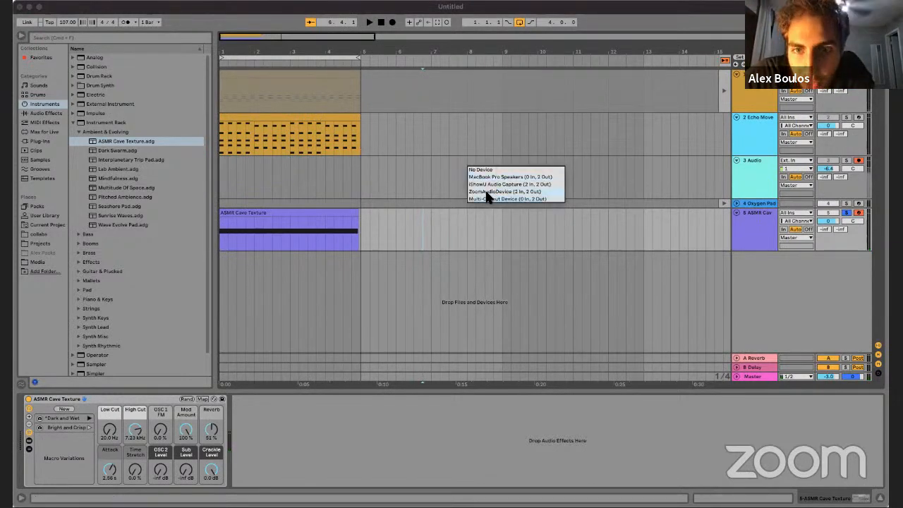
click(486, 192)
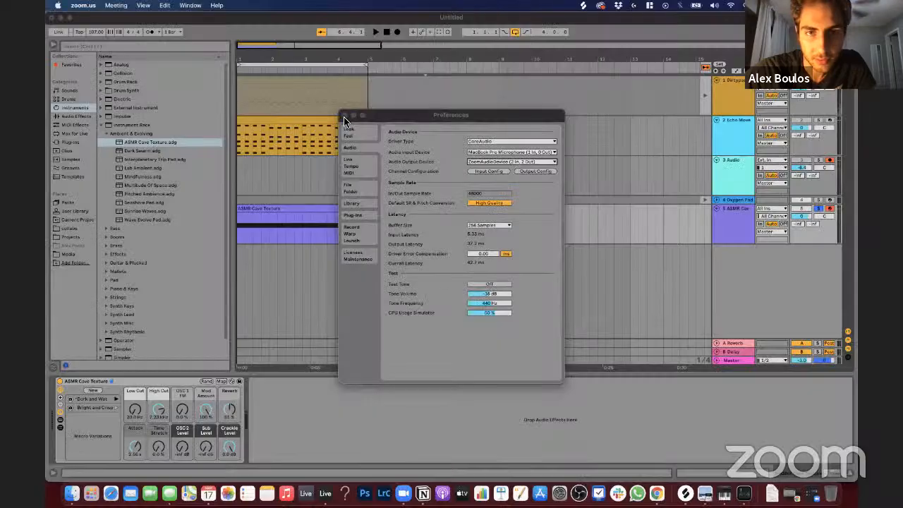
click(256, 171)
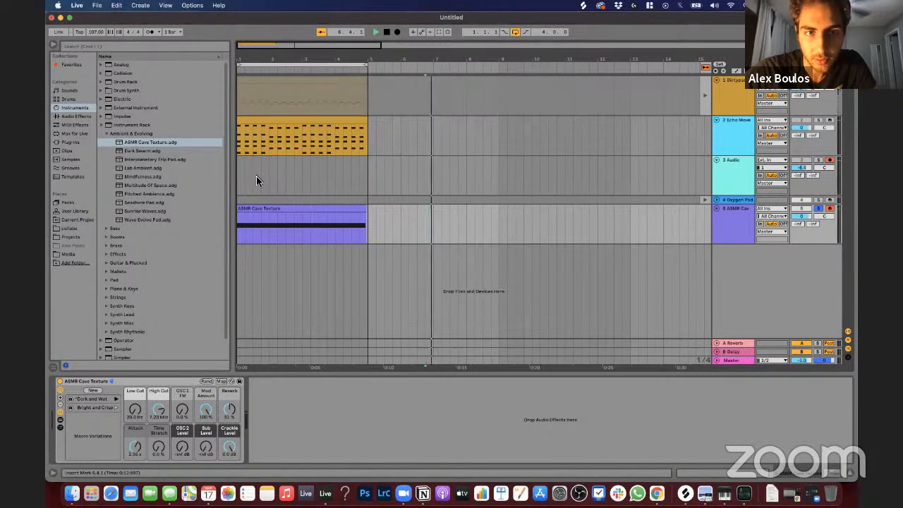
Step: Play the ASMR Cave Texture clip, solo the Echo Moved Pad track alongside it and lower the ASMR Cave track's volume
click(257, 176)
click(275, 212)
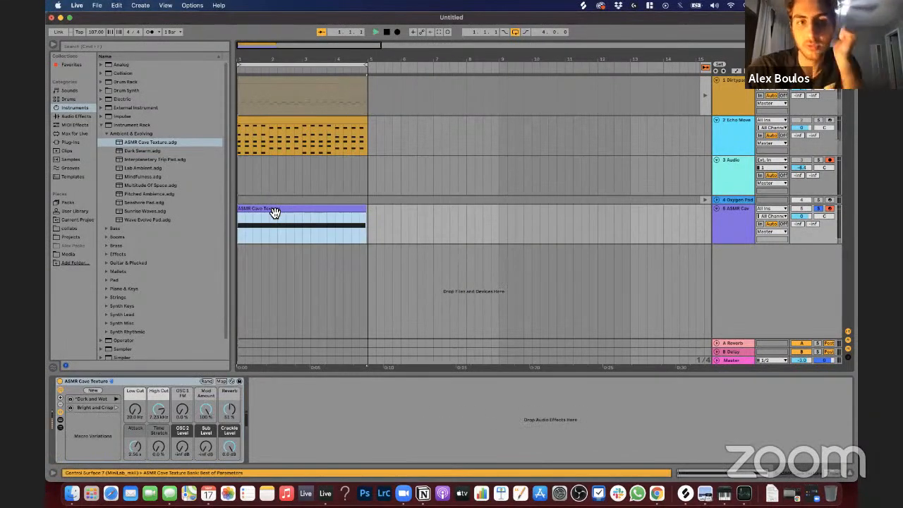
key(space)
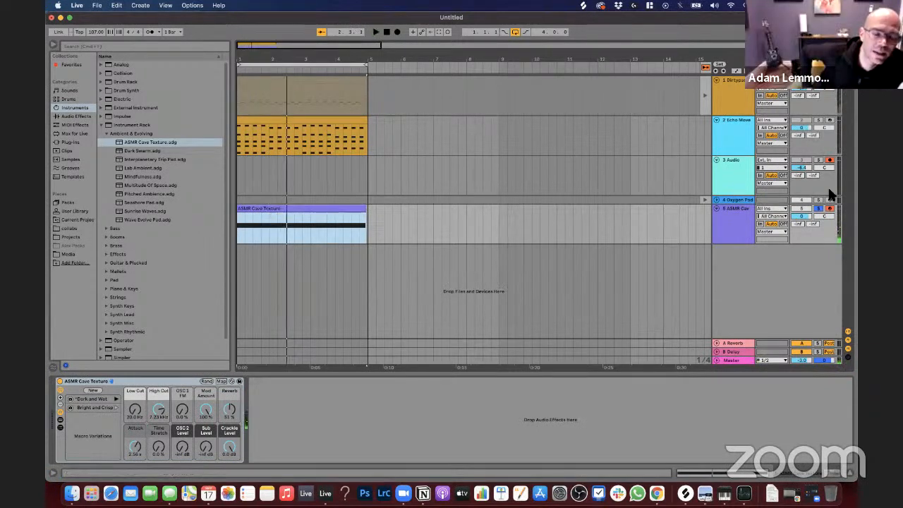
click(818, 120)
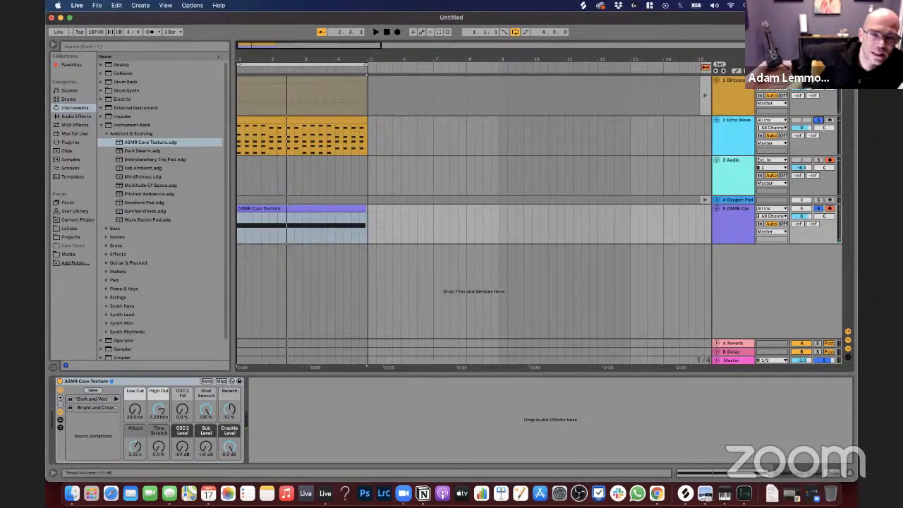
drag(802, 216, 801, 234)
key(space)
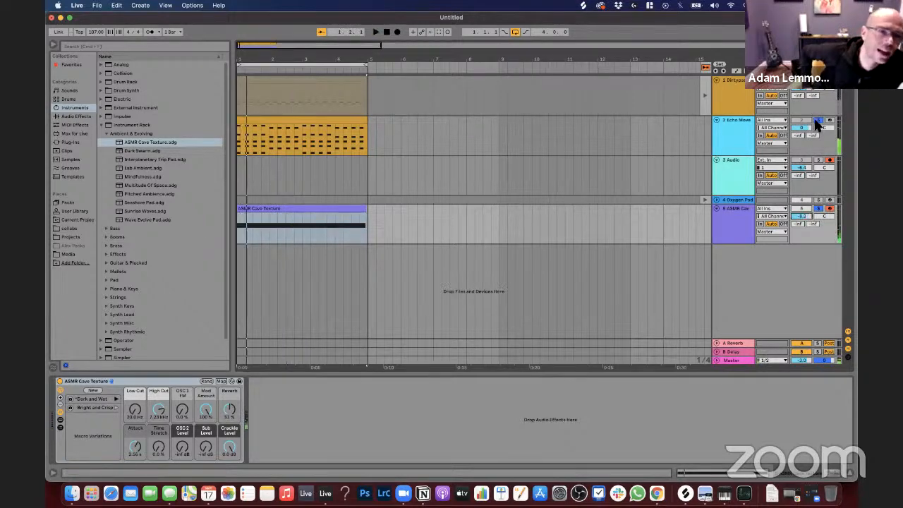
Step: Set the Echo Moved Pad rack's Filter Cutoff to 310 Hz, Echo to 38% and Wave Effect to 43% while auditioning the loop
click(734, 135)
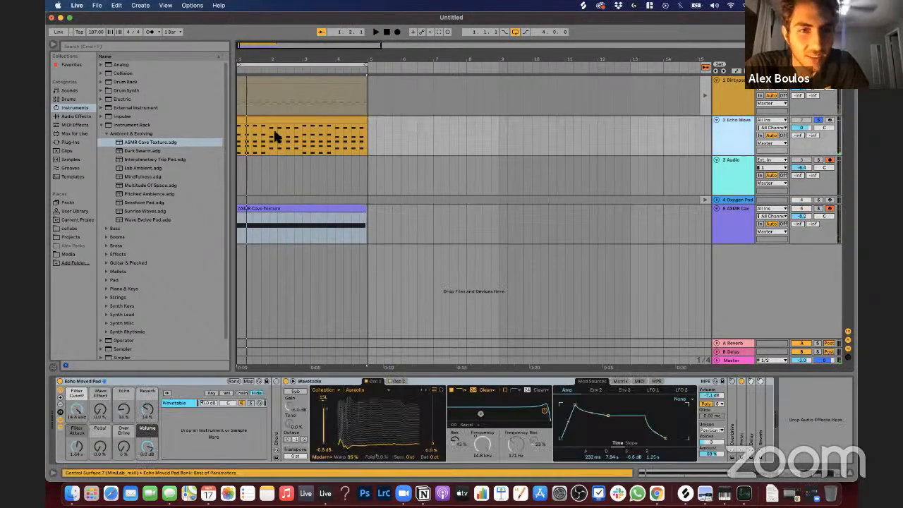
click(279, 118)
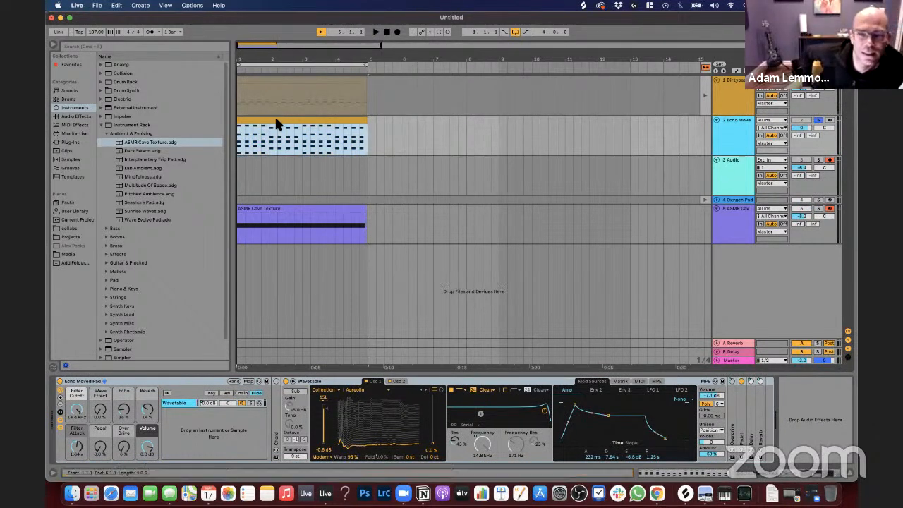
click(76, 403)
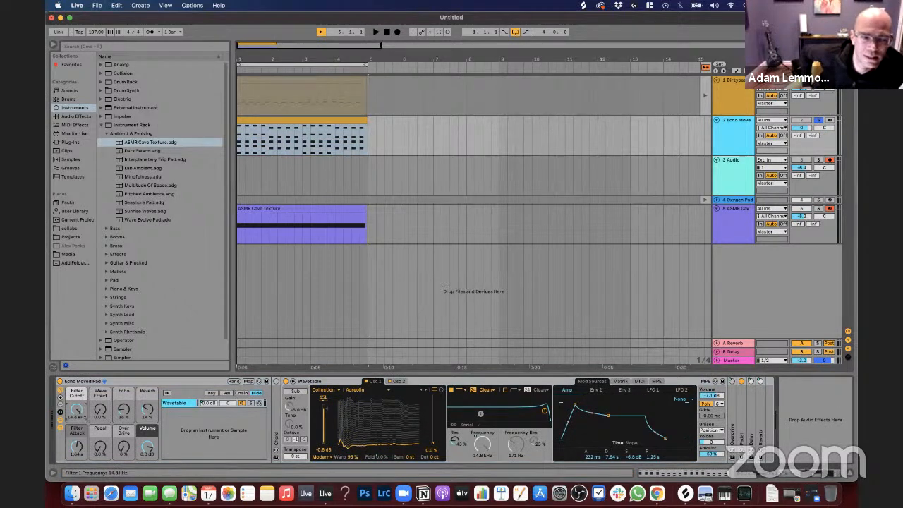
drag(76, 410, 76, 455)
key(space)
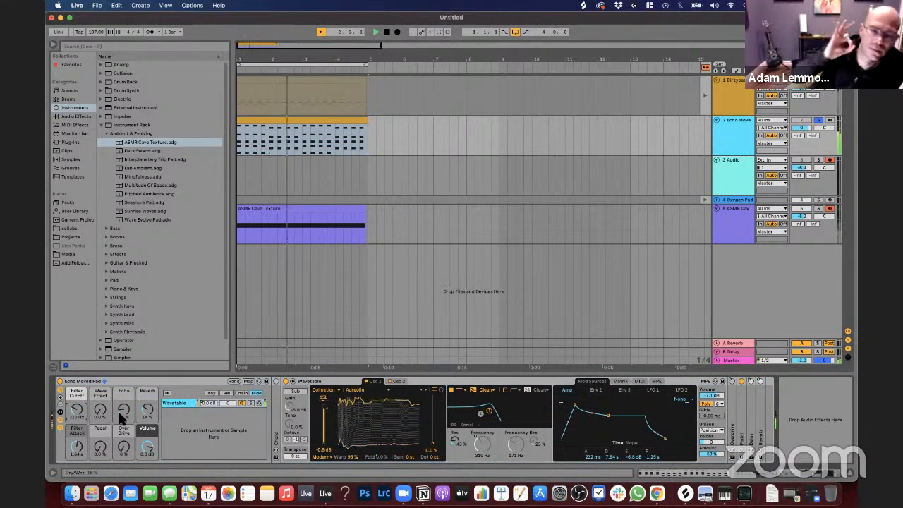
drag(122, 415, 102, 411)
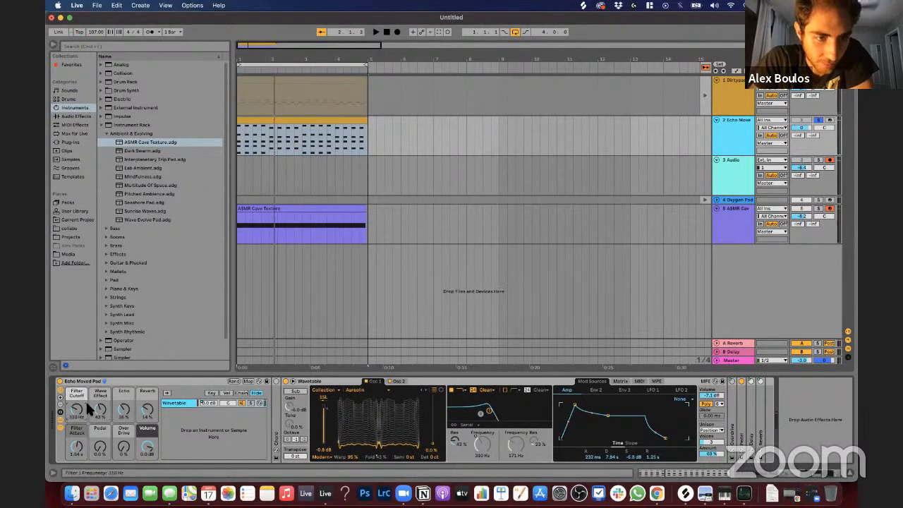
Step: Examine the chord notes in the Echo Moved Pad track's MIDI clip and return to the arrangement
click(782, 225)
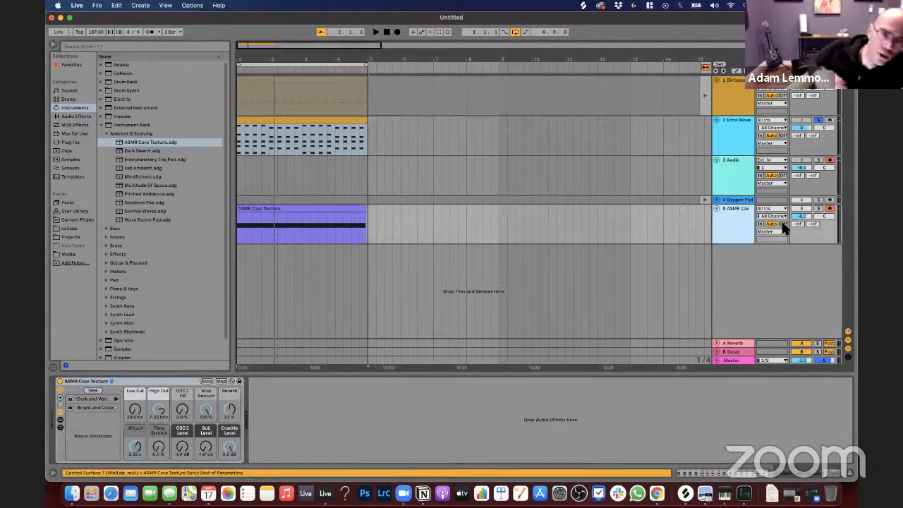
click(776, 131)
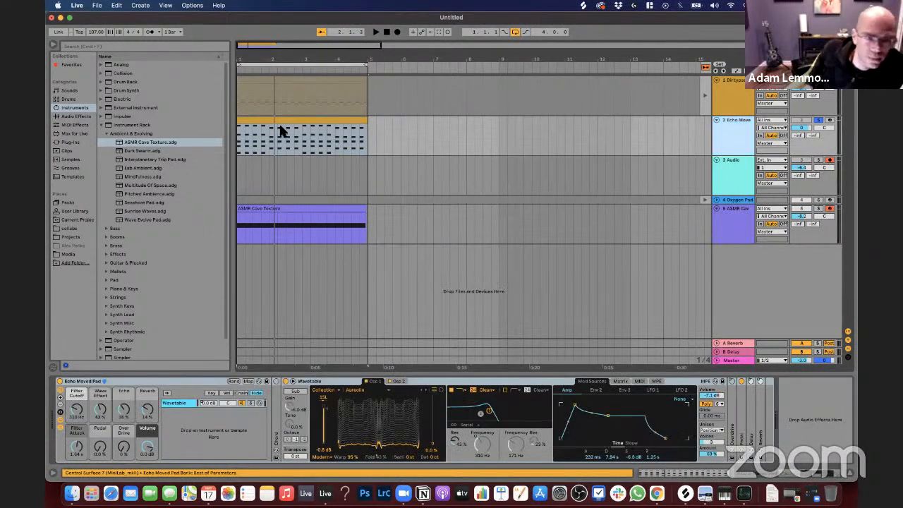
double_click(281, 125)
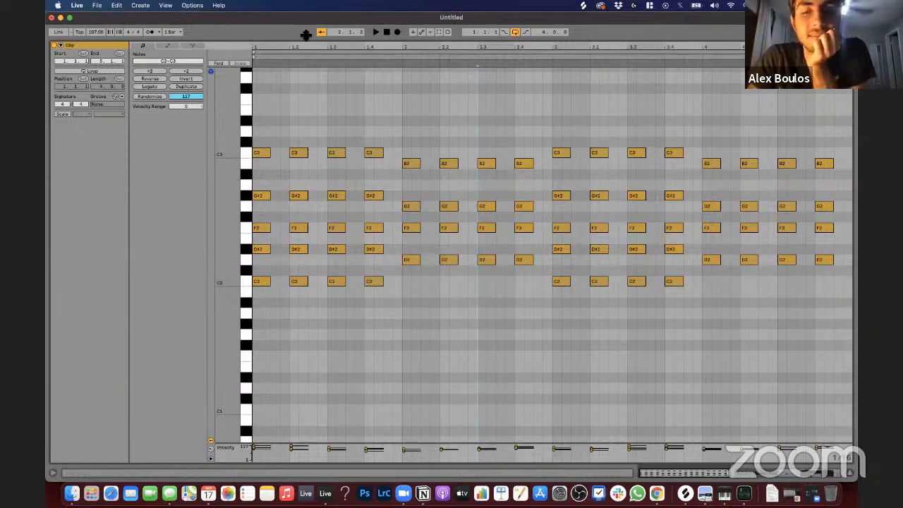
key(super+alt+l)
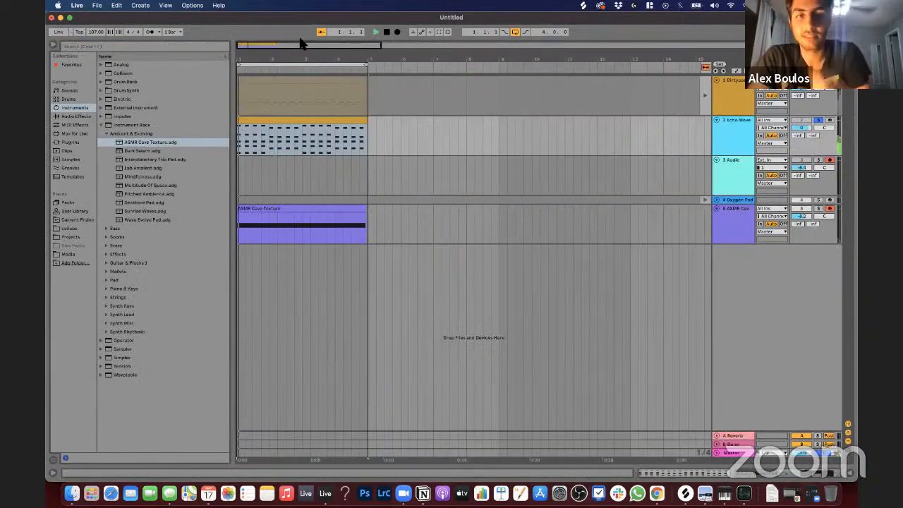
Step: Play the loop, lower the Echo Moved Pad track's volume to -4.2 dB and return the Dirtypad track to its arrangement clip
key(space)
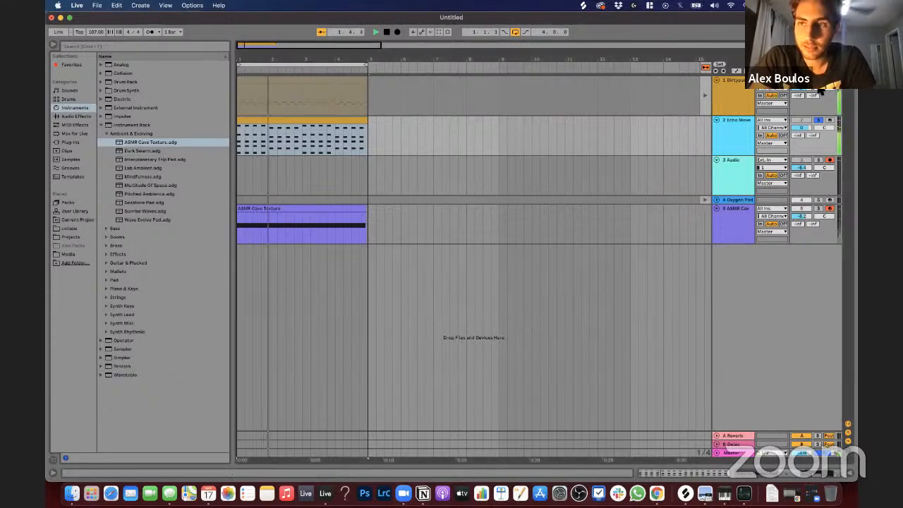
drag(801, 127, 801, 144)
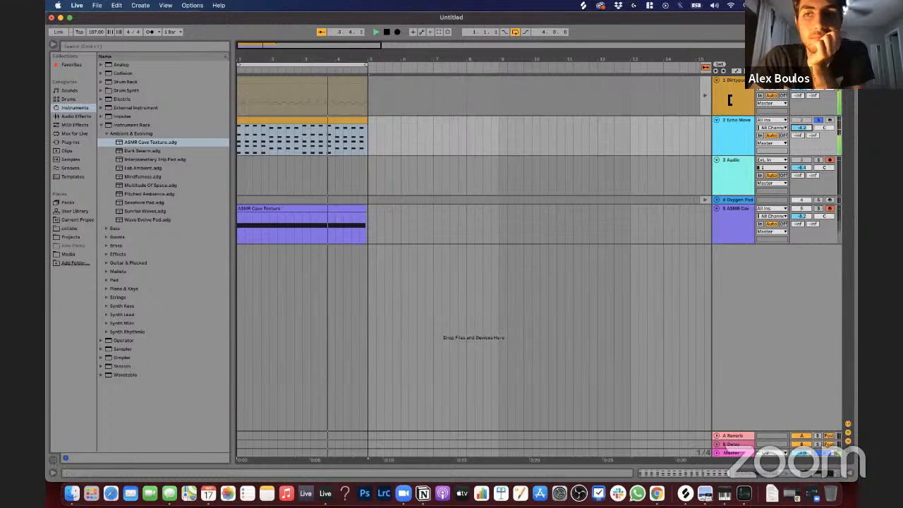
click(705, 95)
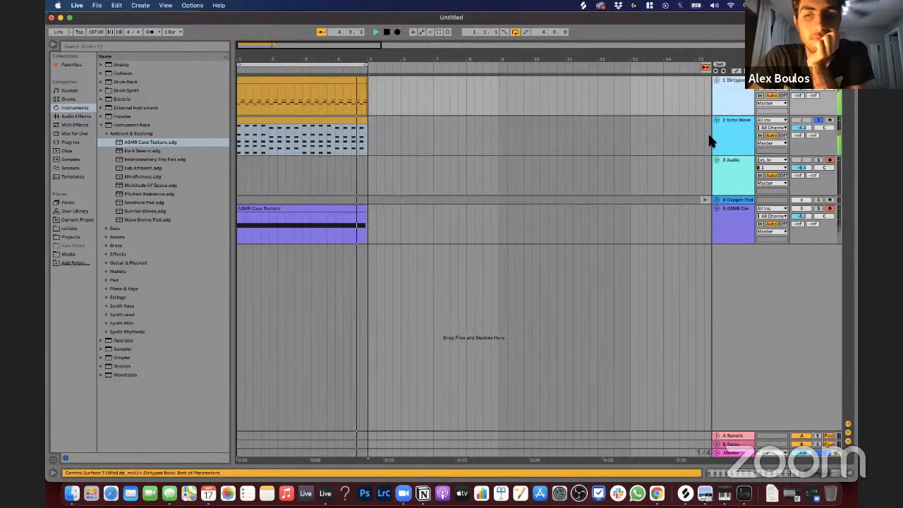
Step: Raise the Dirtypad rack's Filter Cutoff to 1.78 kHz and reduce its Vinyl Noise to 3
double_click(723, 100)
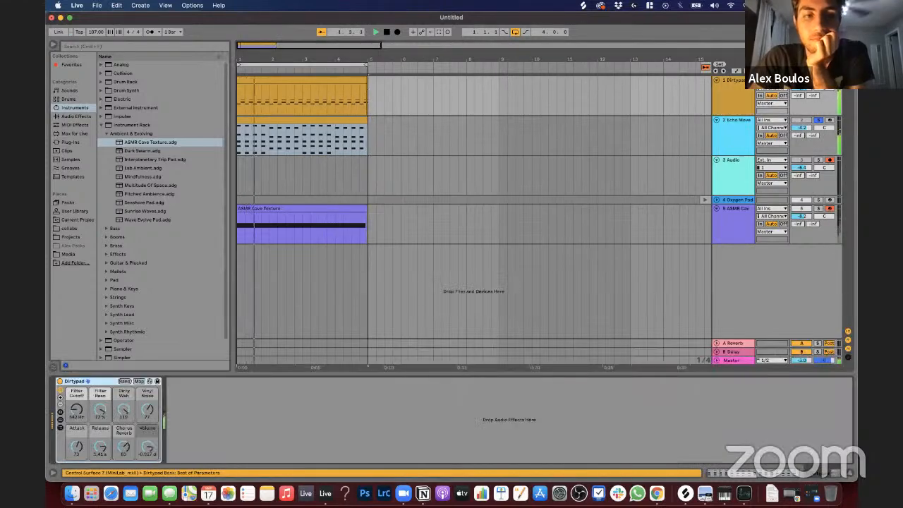
drag(75, 412, 76, 396)
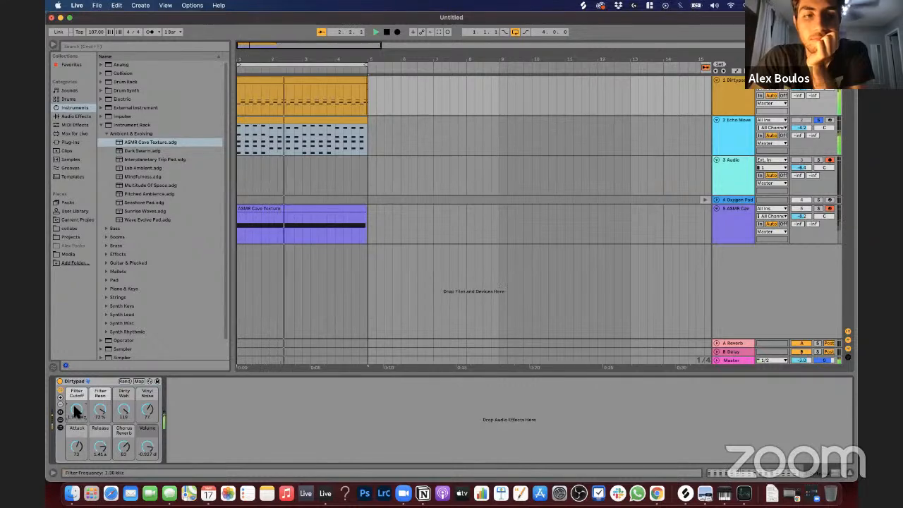
drag(145, 408, 145, 438)
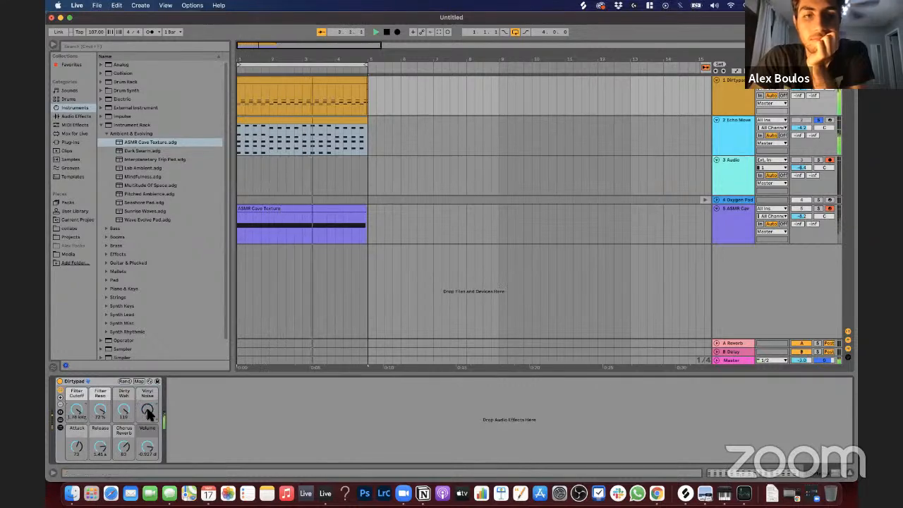
Step: Turn off the track solos, reactivate the Echo Moved Pad track and lower its volume further
click(819, 209)
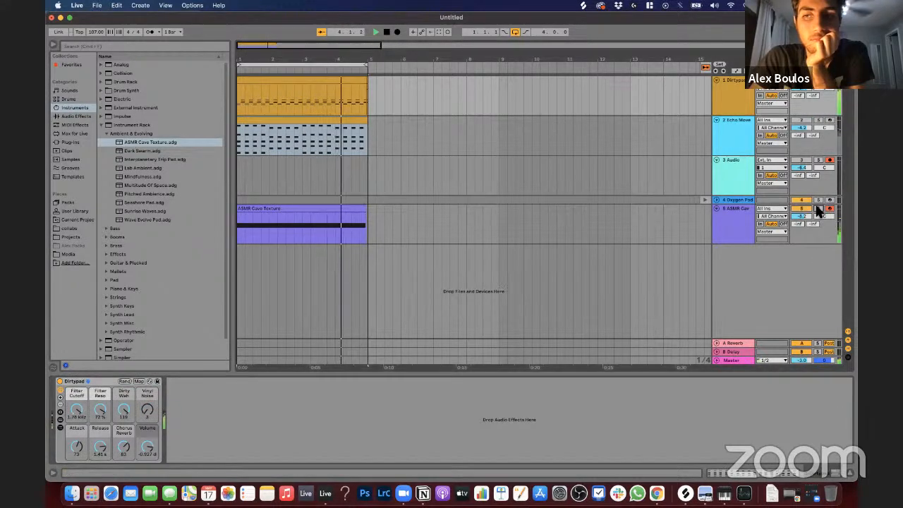
click(819, 209)
click(804, 120)
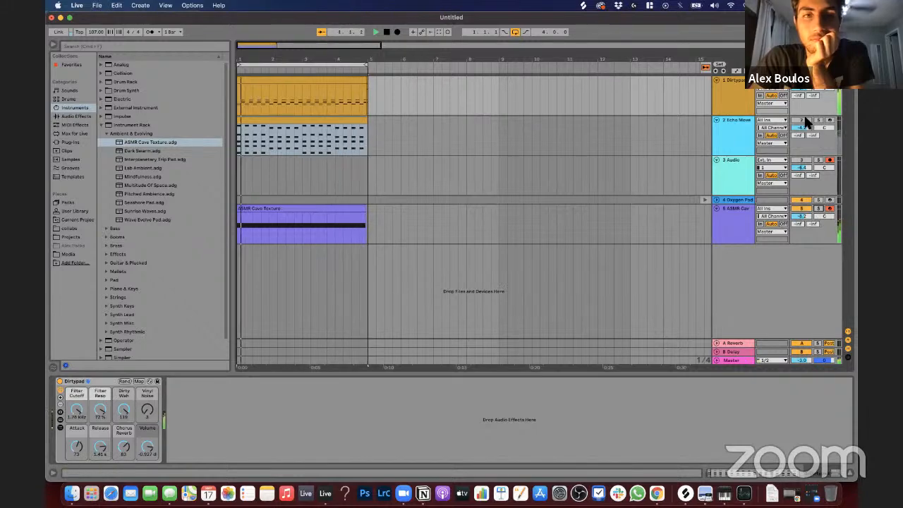
click(727, 133)
click(717, 120)
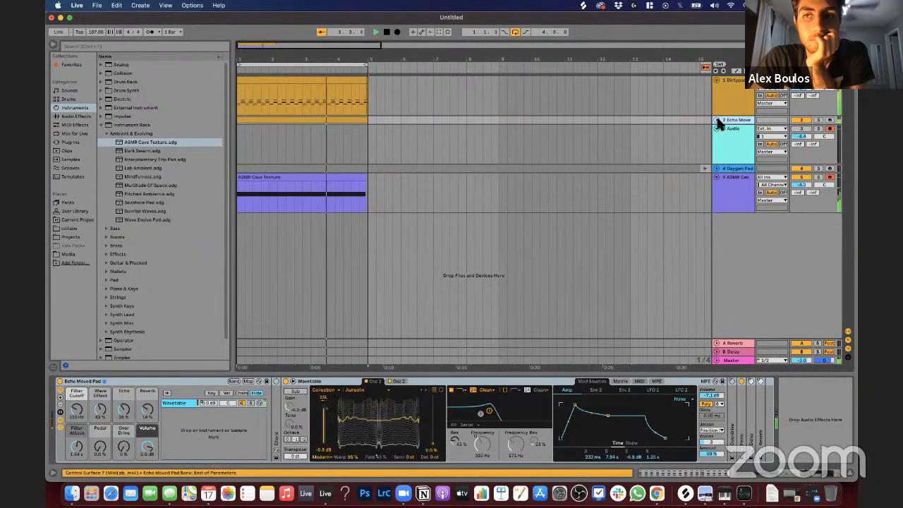
click(717, 120)
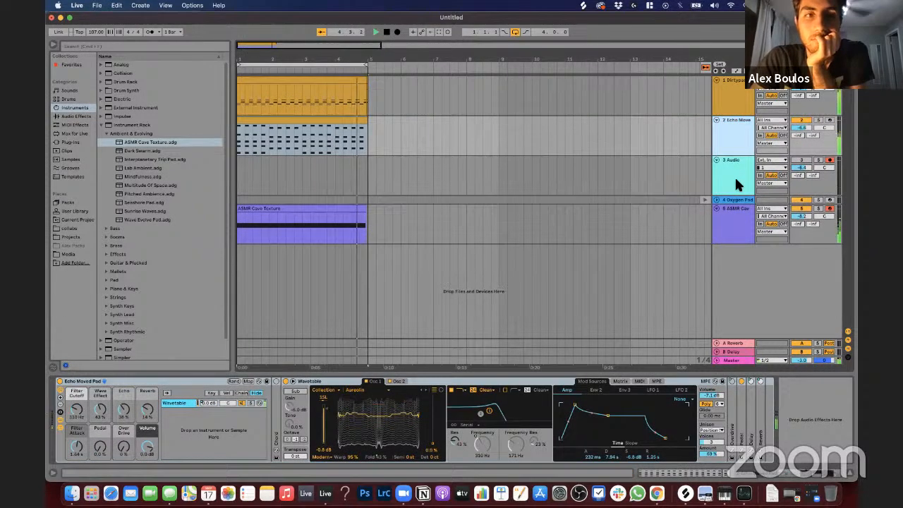
Step: Audition the Multitude Of Space preset and the first Instrument Rack bass presets, up to Basic Analog Bass
click(143, 195)
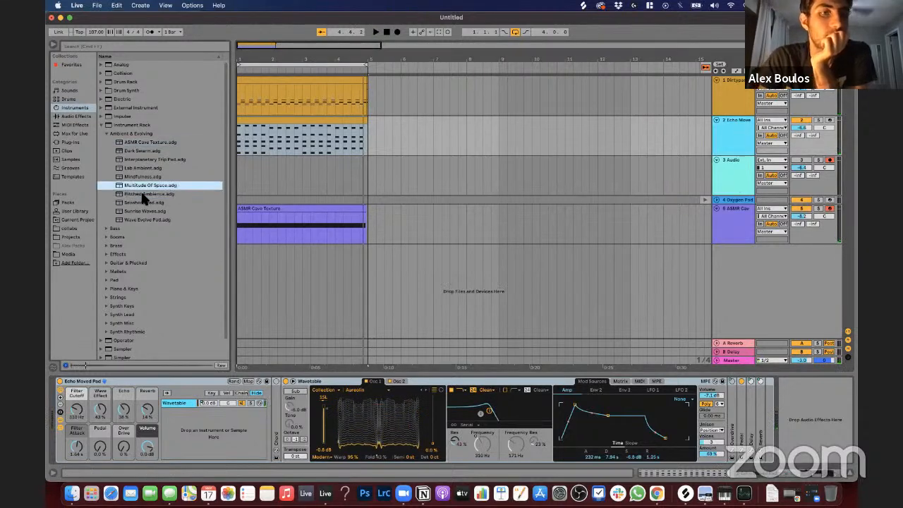
key(Left)
key(Left)
key(Down)
key(Right)
key(Down)
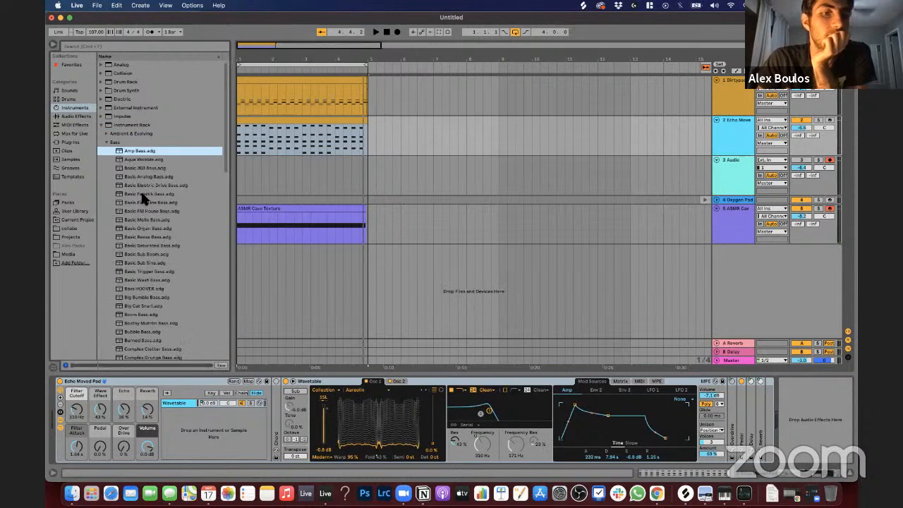
key(Down)
key(Down)
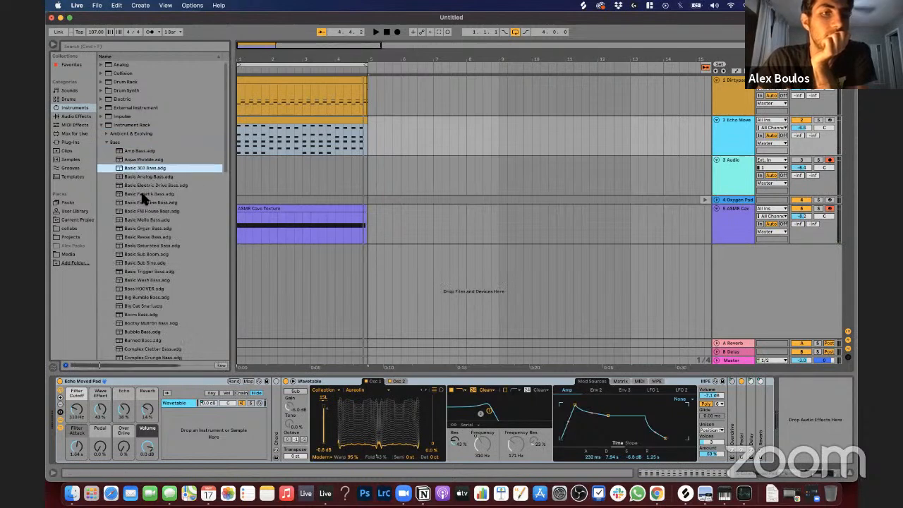
key(Down)
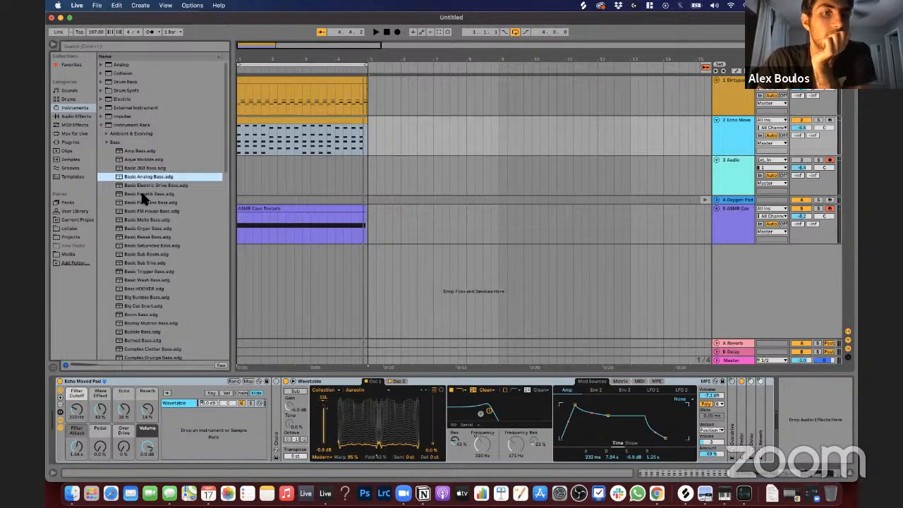
key(Up)
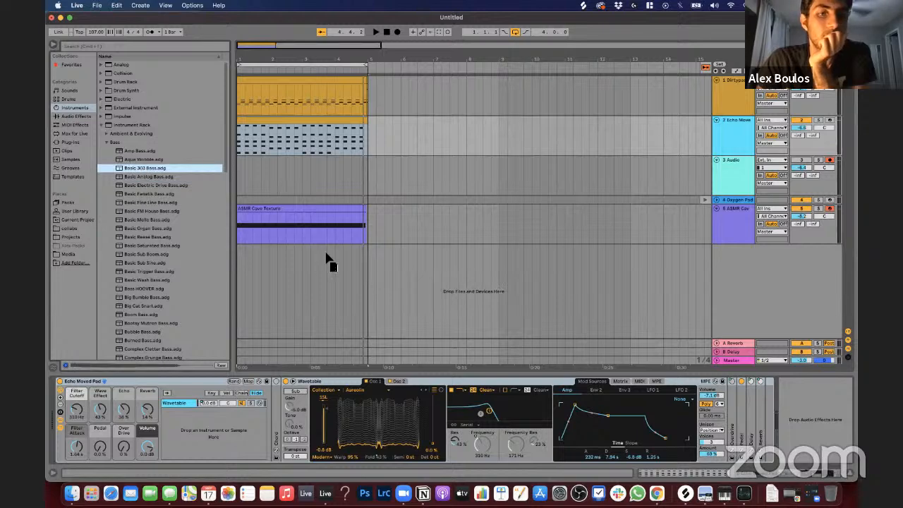
Step: Add the Basic 303 Bass preset on a new track, arm it for recording and play it over the loop
drag(390, 275, 392, 276)
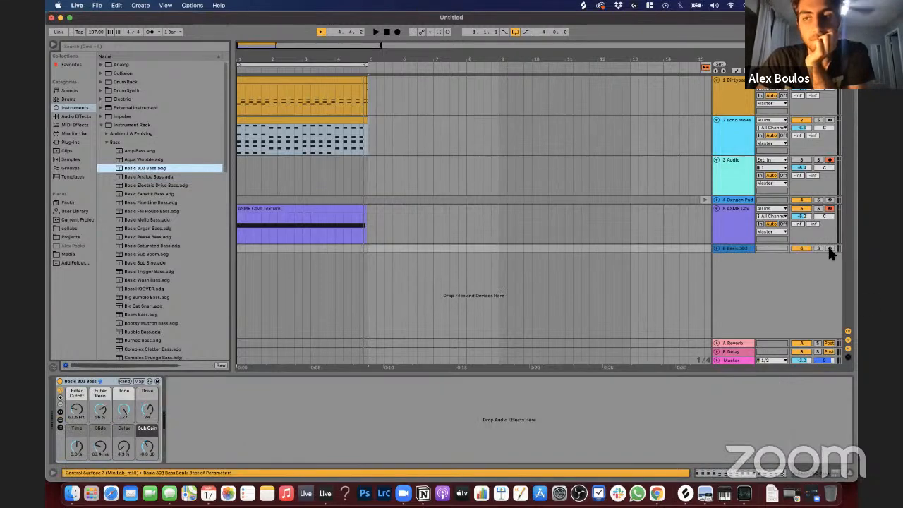
click(830, 248)
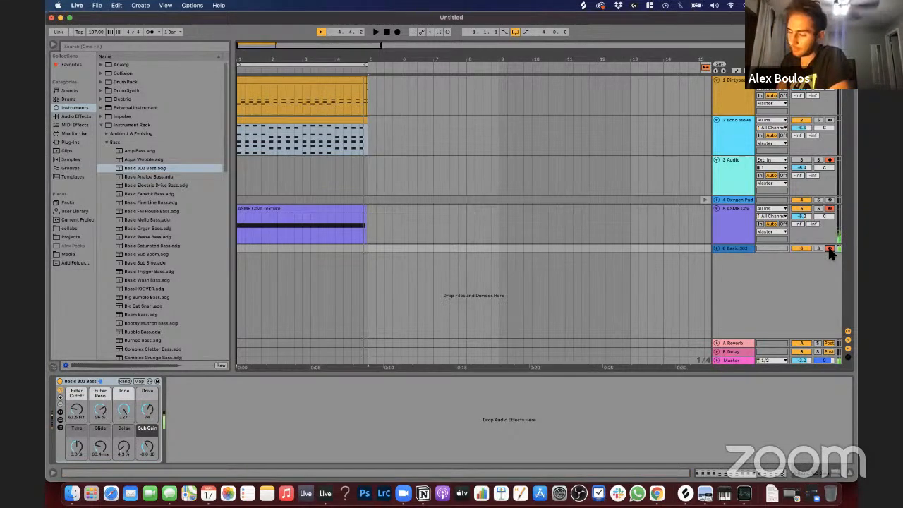
key(space)
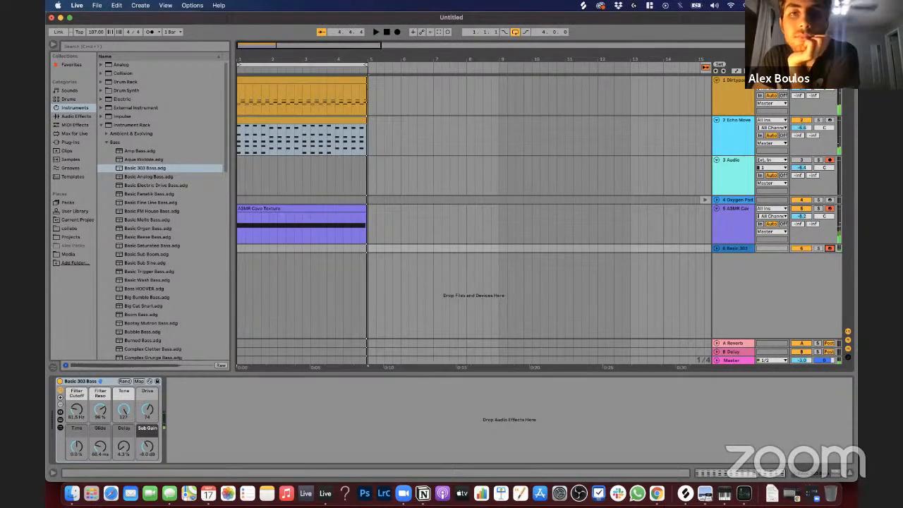
Step: Capture the MIDI just played and unfold the Basic 303 Bass and Oxygen Pad tracks
click(439, 33)
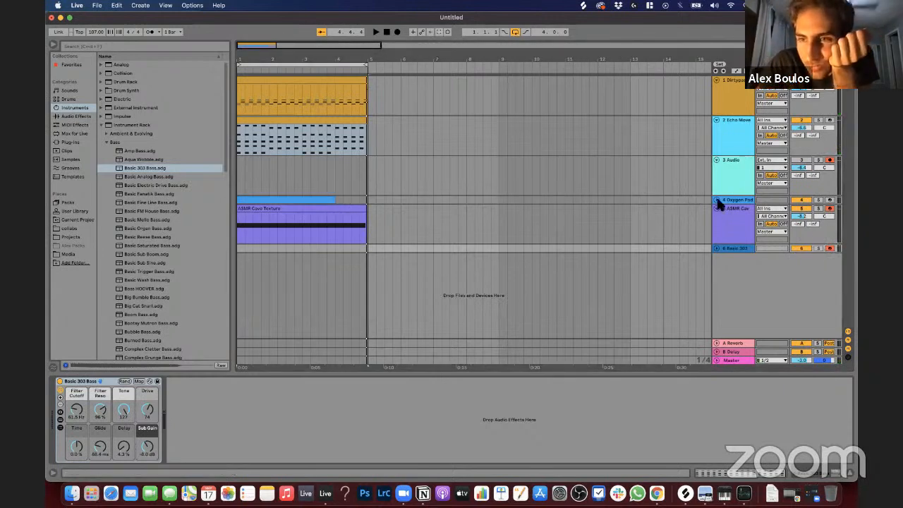
click(718, 250)
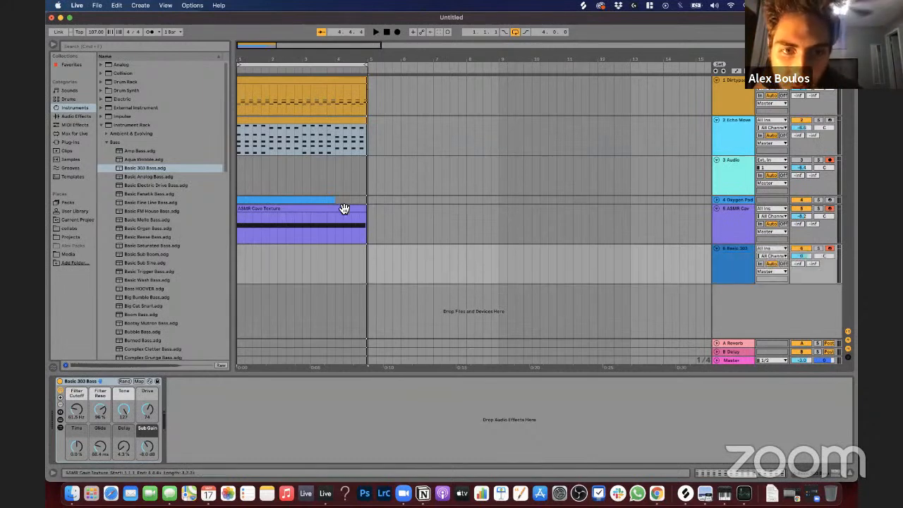
click(717, 200)
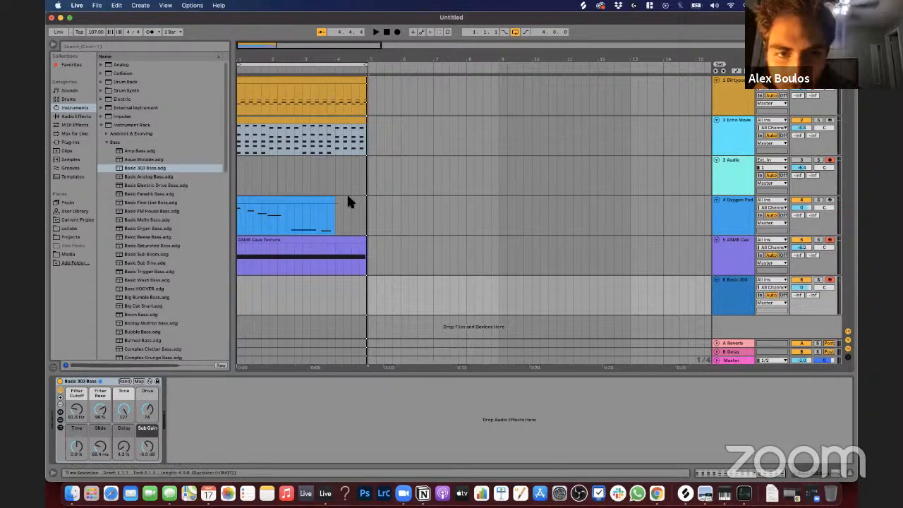
Step: Extend the captured clip to bar 5, move it to the Basic 303 Bass track and play it back
drag(326, 204, 365, 205)
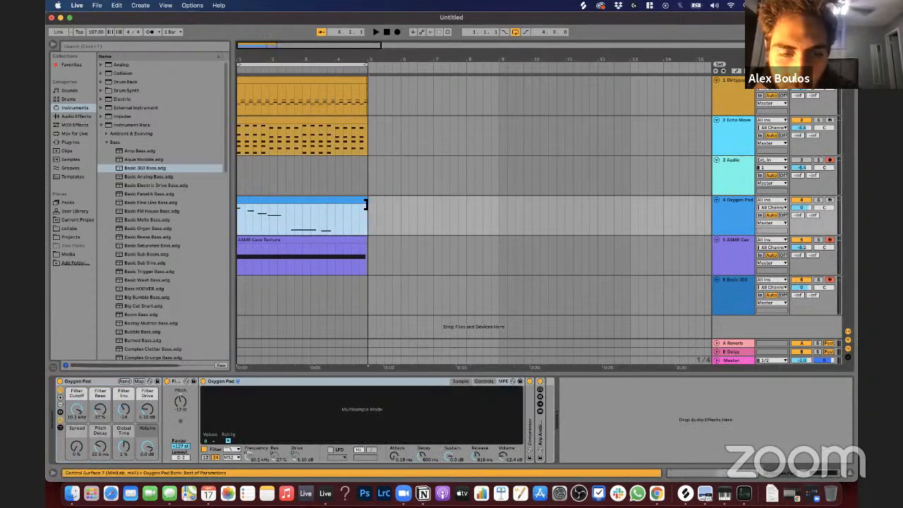
drag(289, 208, 284, 286)
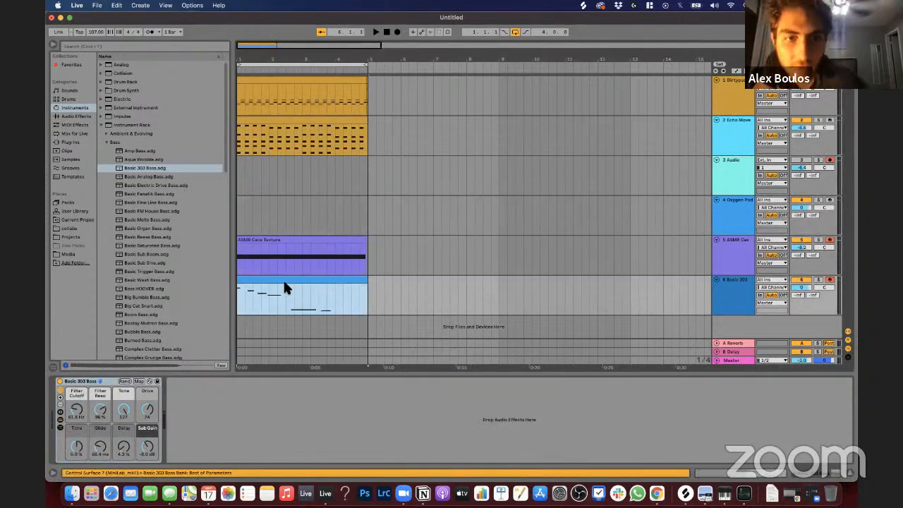
key(space)
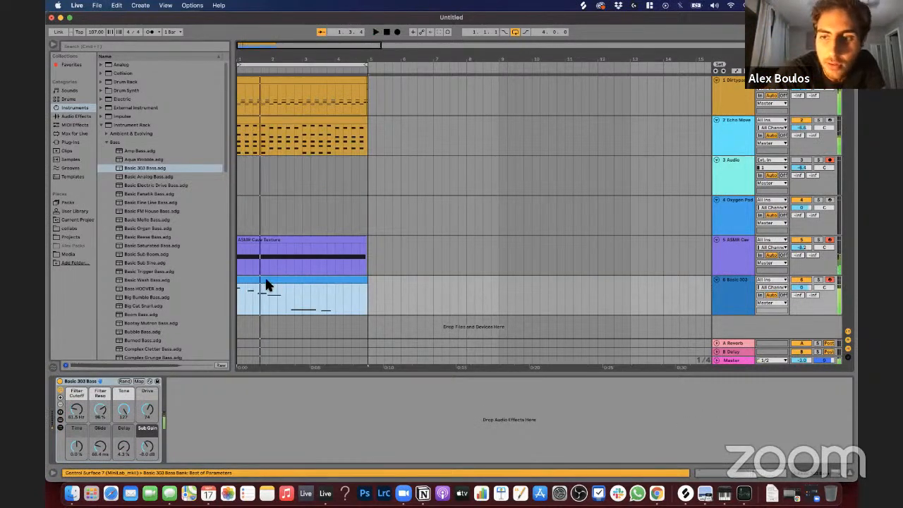
click(307, 281)
click(313, 302)
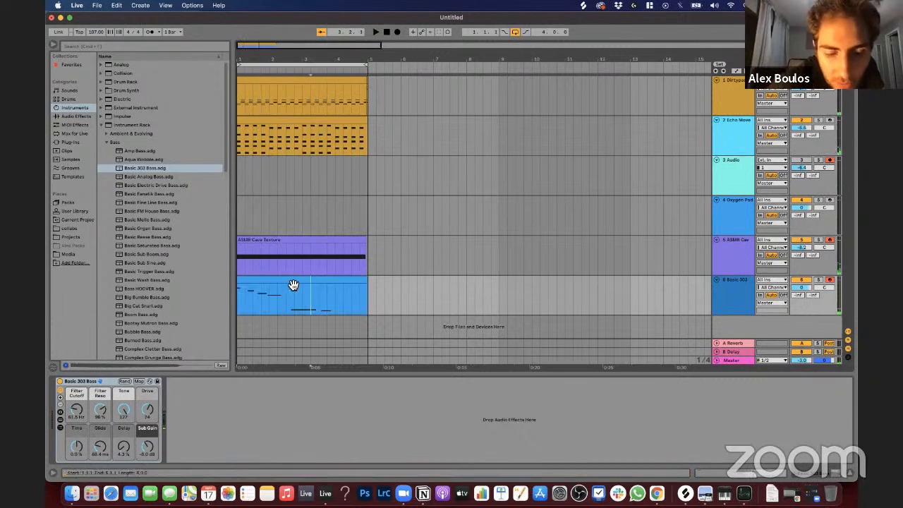
Step: Undo the captured clip's move to the Basic 303 Bass track and its extension
click(288, 283)
key(super+z)
key(super+z)
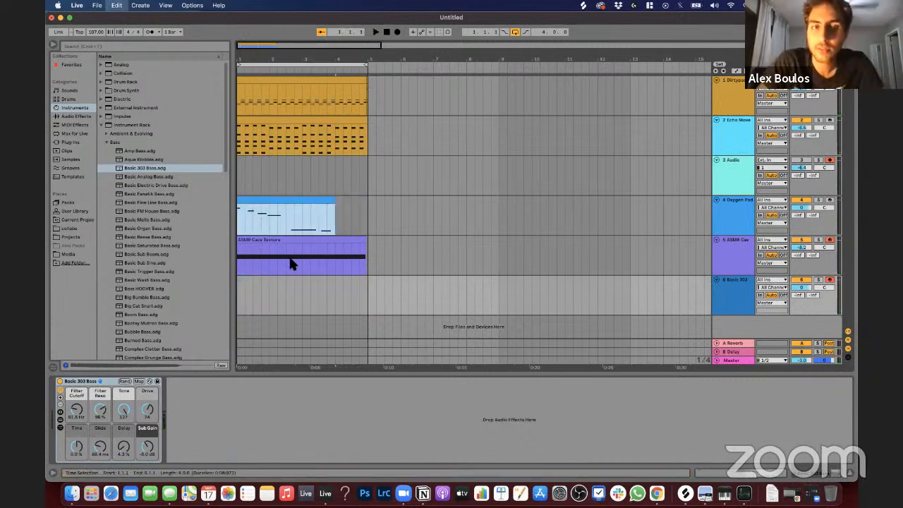
Step: Delete the captured clip from the Oxygen Pad track and disarm the 3 Audio track
click(282, 207)
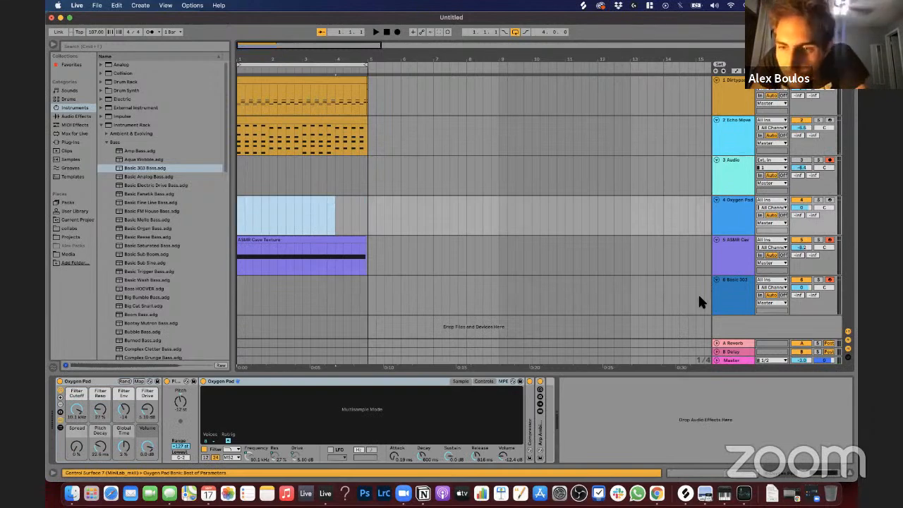
click(738, 291)
click(830, 160)
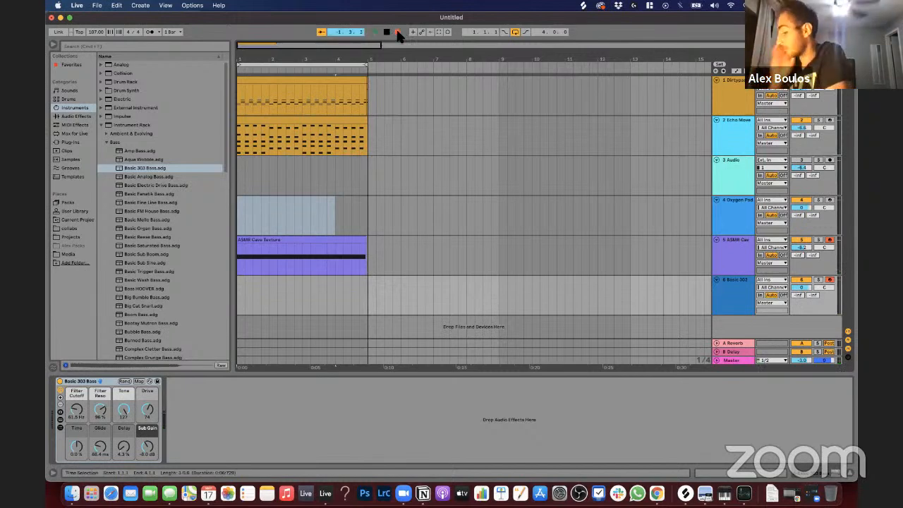
Step: Record a bass line over the four-bar loop on the armed ASMR Cave Texture and Basic 303 Bass tracks
click(397, 32)
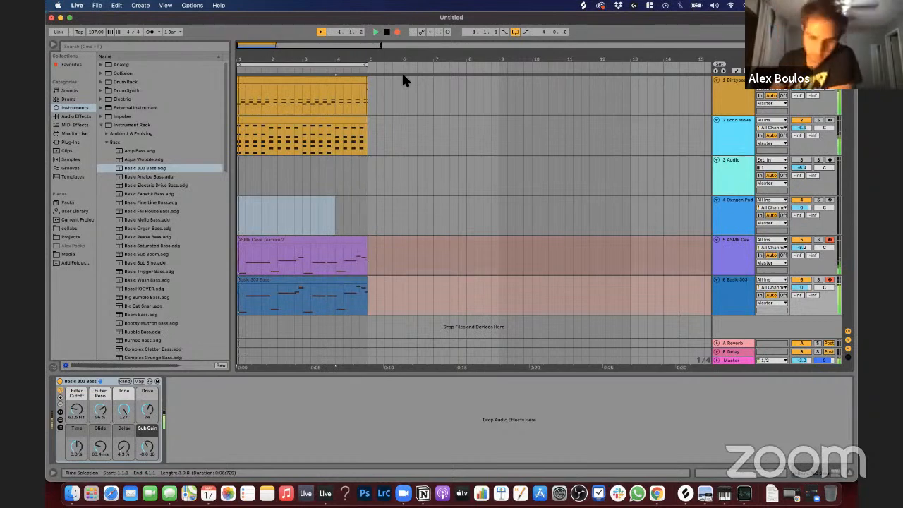
key(space)
click(377, 301)
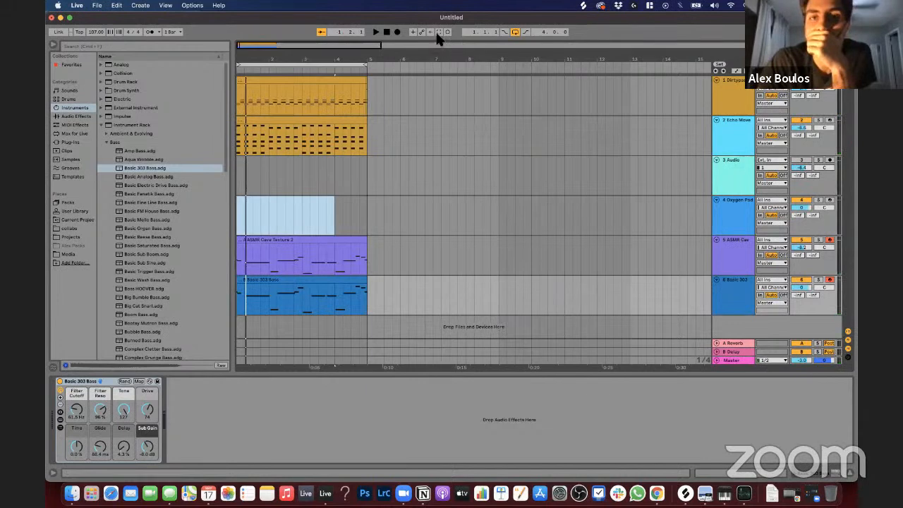
click(255, 287)
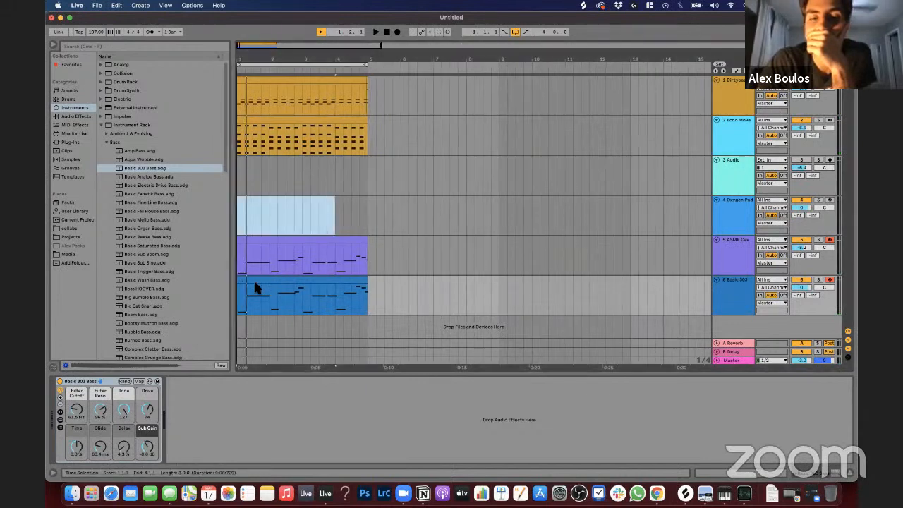
click(319, 258)
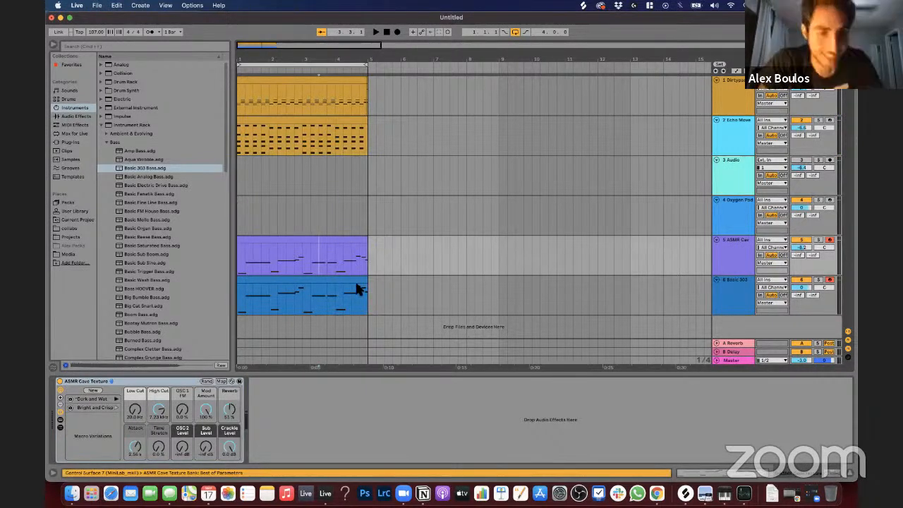
click(294, 295)
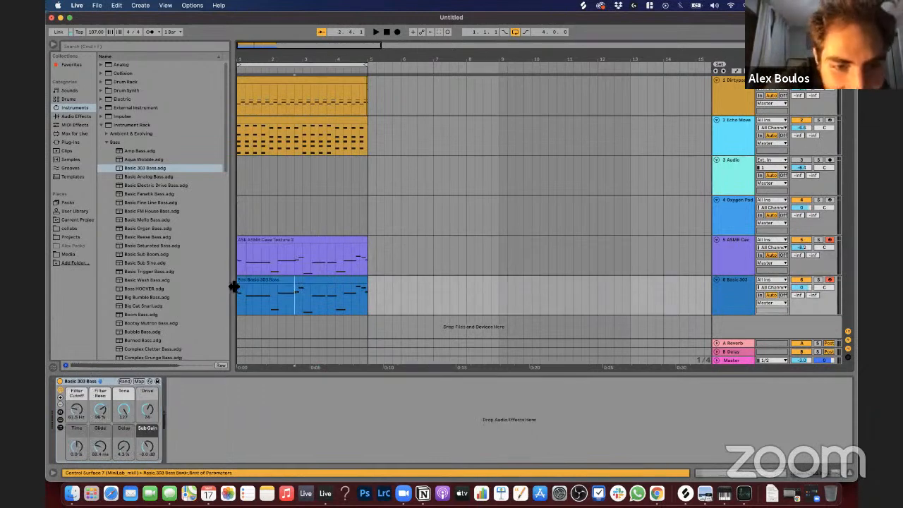
Step: Move the short clip at the start of the Basic 303 Bass track to a new track and extend it to bar 5
click(244, 287)
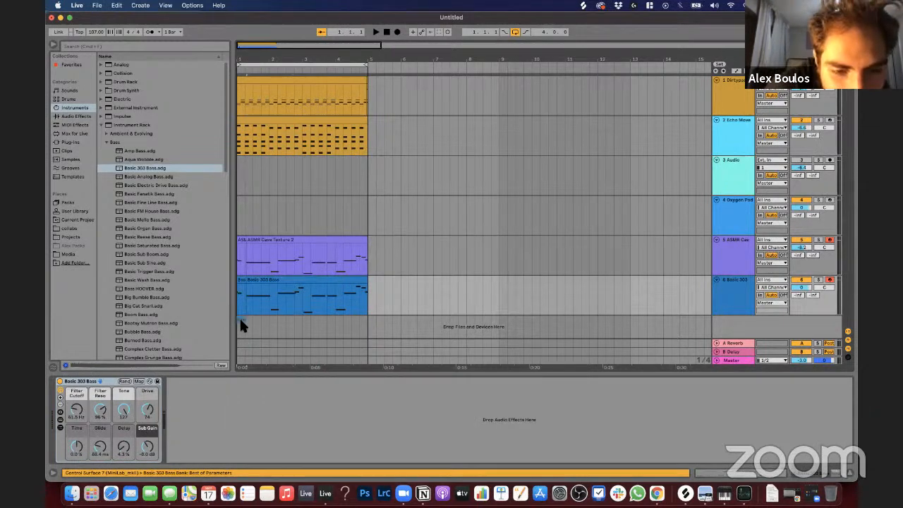
drag(240, 325, 243, 312)
drag(348, 303, 366, 300)
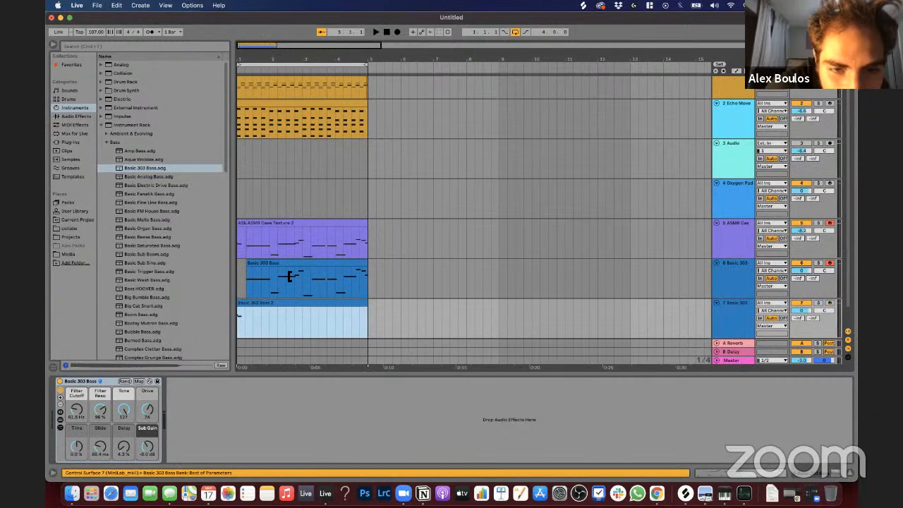
Step: Extend the starts of the main Basic 303 Bass and ASMR Cave Texture 2 clips back to bar 1
click(247, 269)
click(244, 227)
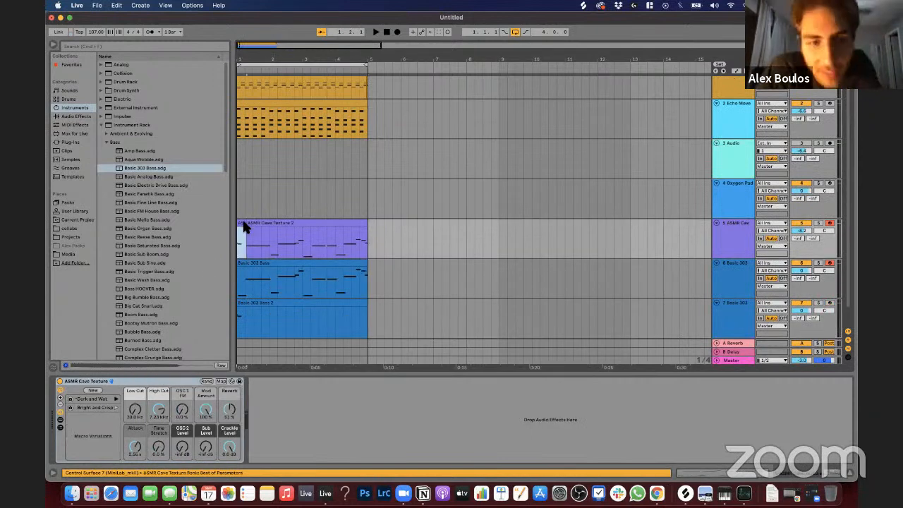
Step: Check the notes of the Basic 303 Bass 2 clip on track 7 and return to its device view
click(267, 307)
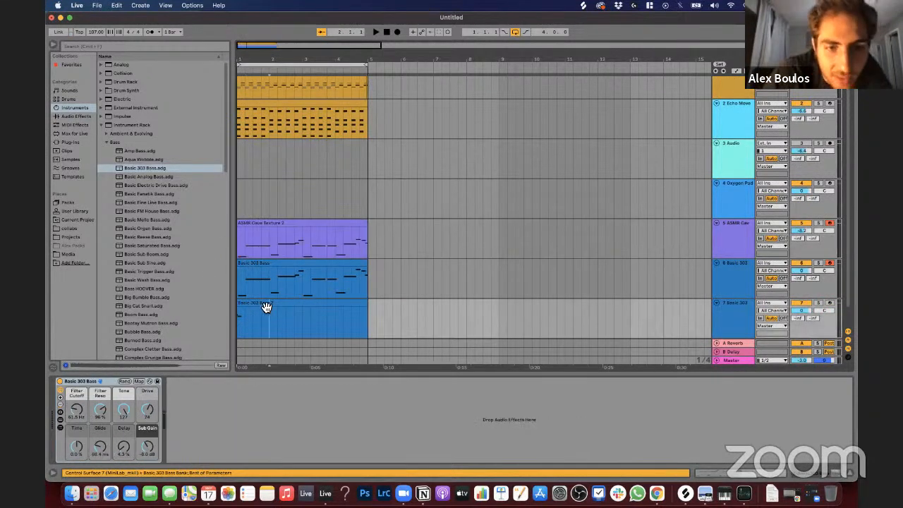
double_click(262, 304)
key(shift+Tab)
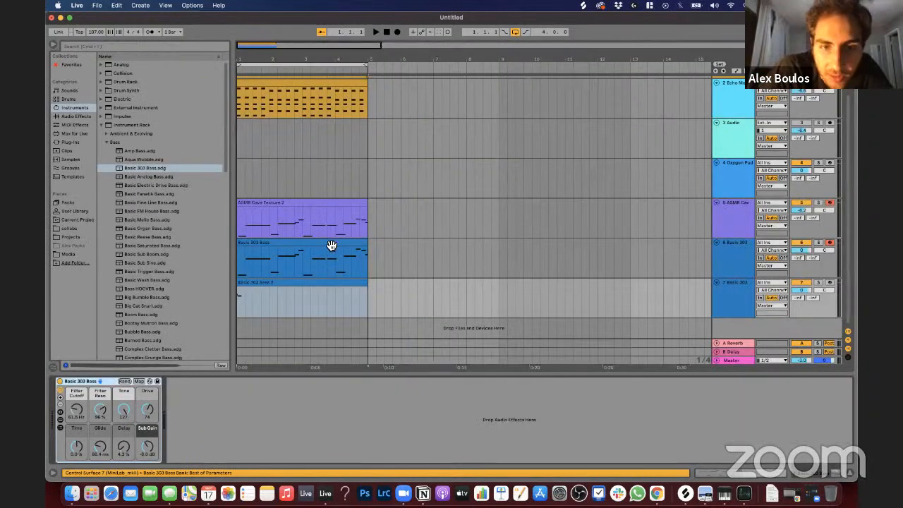
Step: Solo the Basic 303 Bass track, play the loop and delete the Basic 303 Bass 2 clip from track 7
click(333, 244)
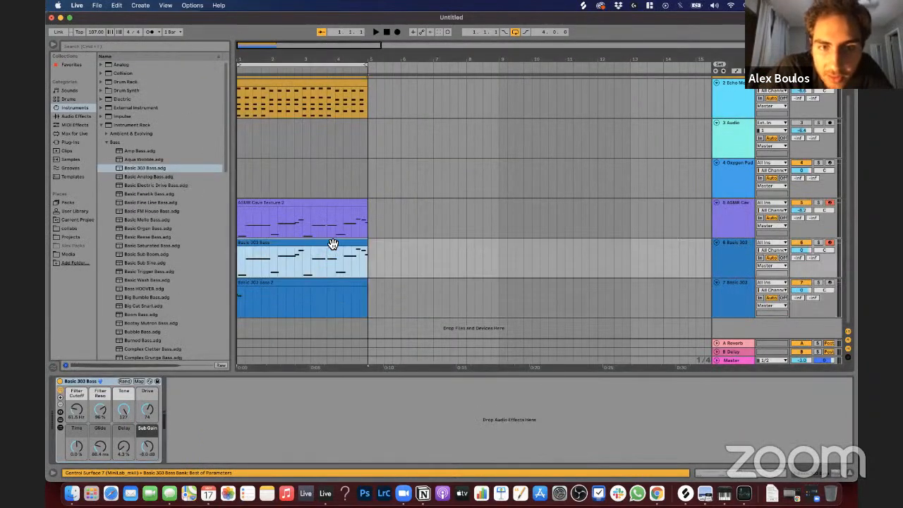
click(818, 243)
key(space)
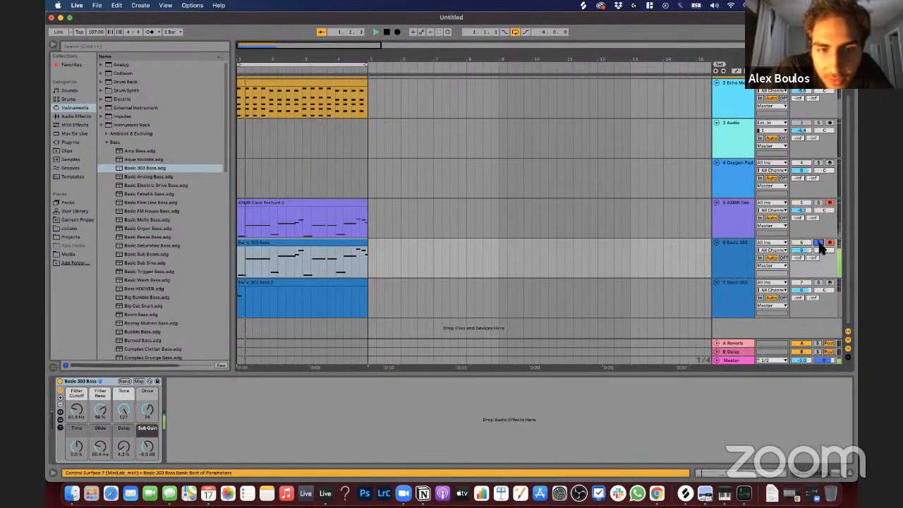
click(336, 285)
key(Delete)
Step: Lower the Basic 303 Bass rack's Filter Cutoff to 20.0 Hz and turn off the track's solo
click(292, 249)
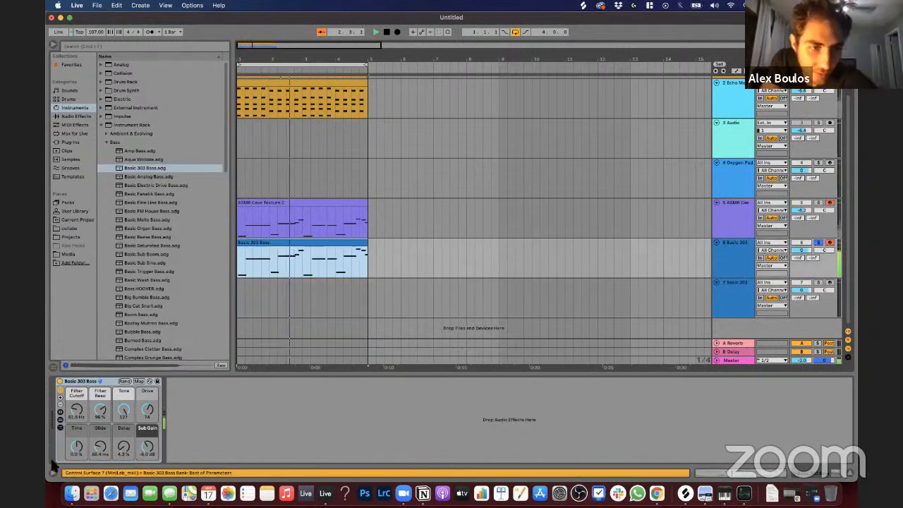
drag(75, 410, 76, 432)
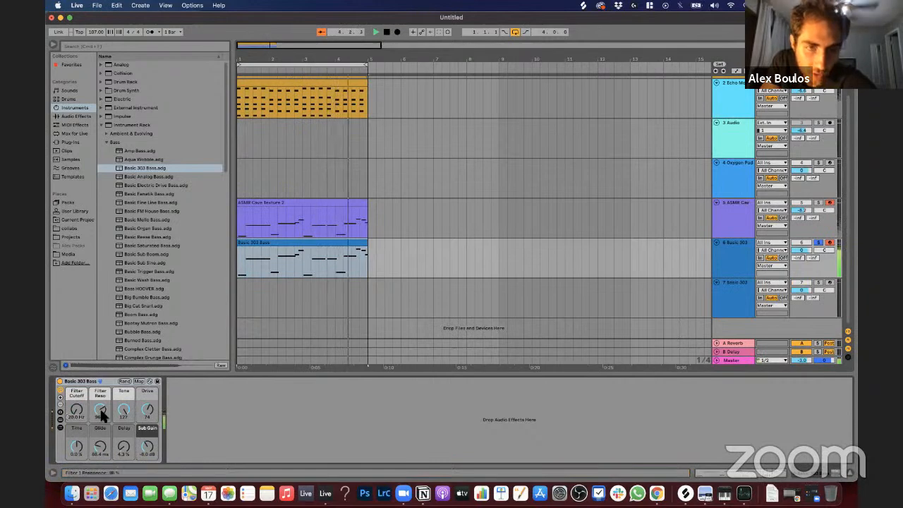
click(818, 242)
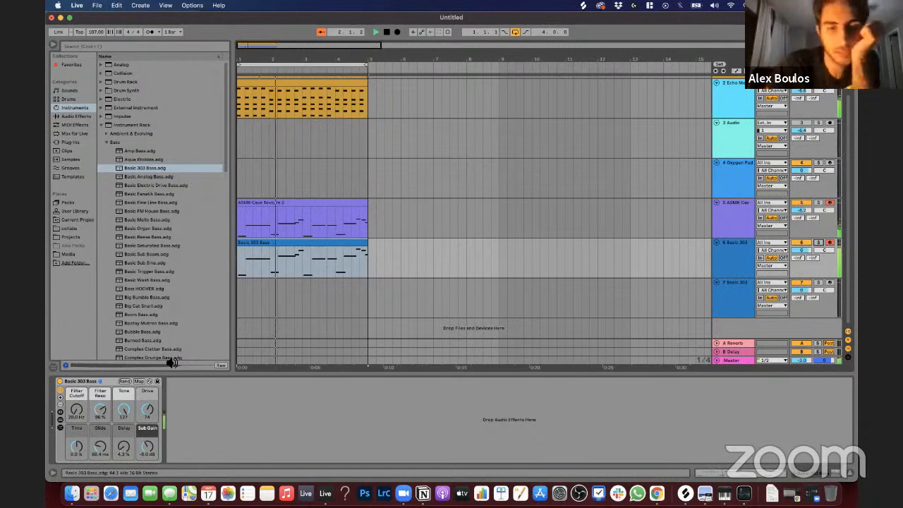
Step: Open the Basic 303 Bass clip and quantize the starts and ends of all its notes to 1/16 at 100%
double_click(278, 245)
click(403, 319)
key(space)
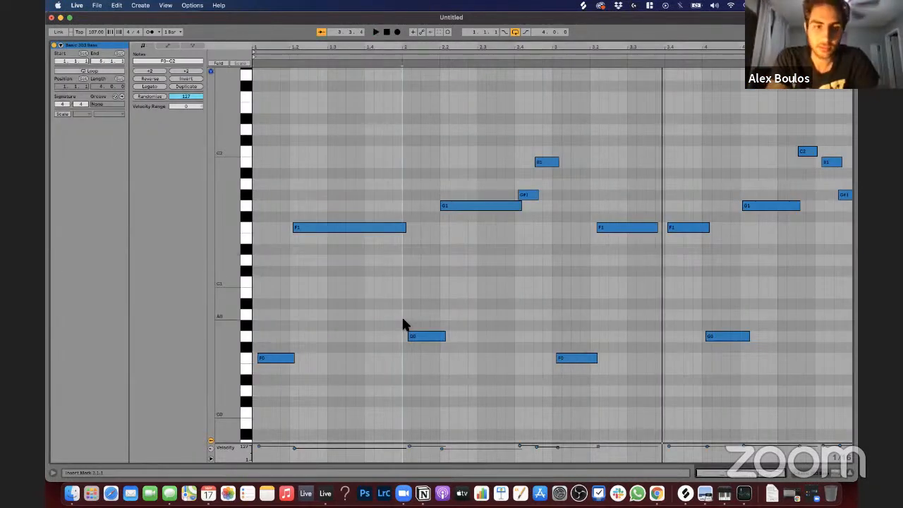
key(super+a)
key(super+shift+u)
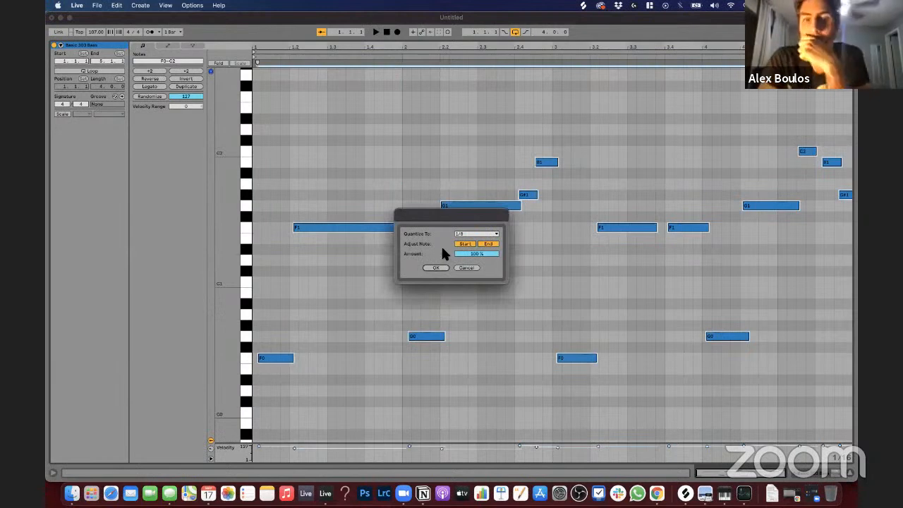
click(469, 235)
click(466, 274)
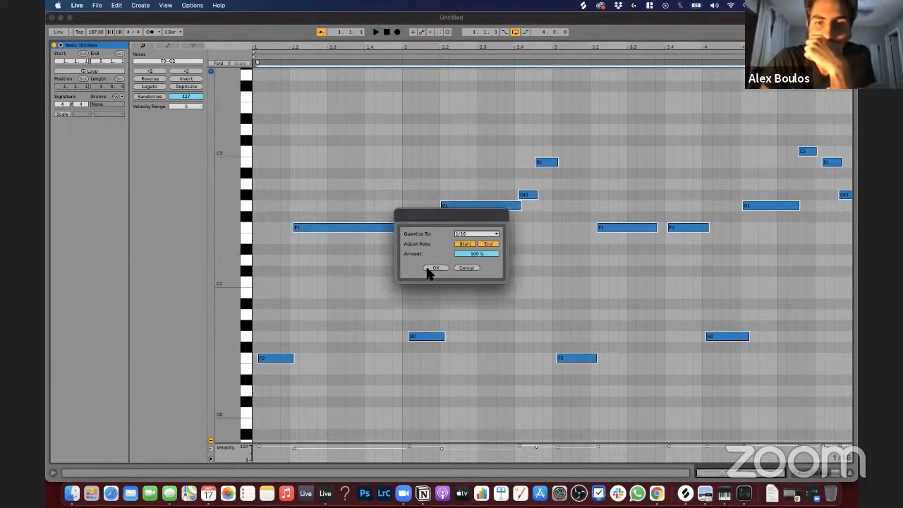
click(433, 268)
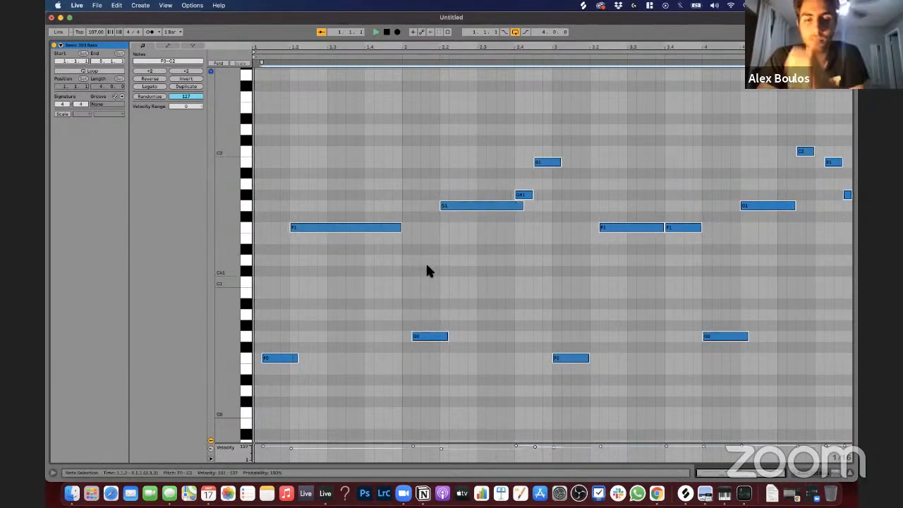
Step: Move the first F0 note back to the start of bar 1 and lengthen it by one sixteenth
click(286, 361)
key(Left)
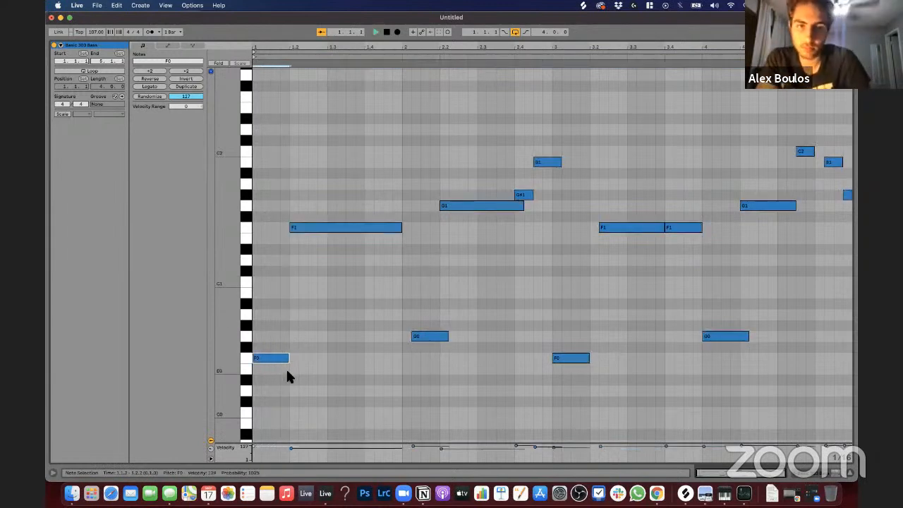
click(289, 416)
key(space)
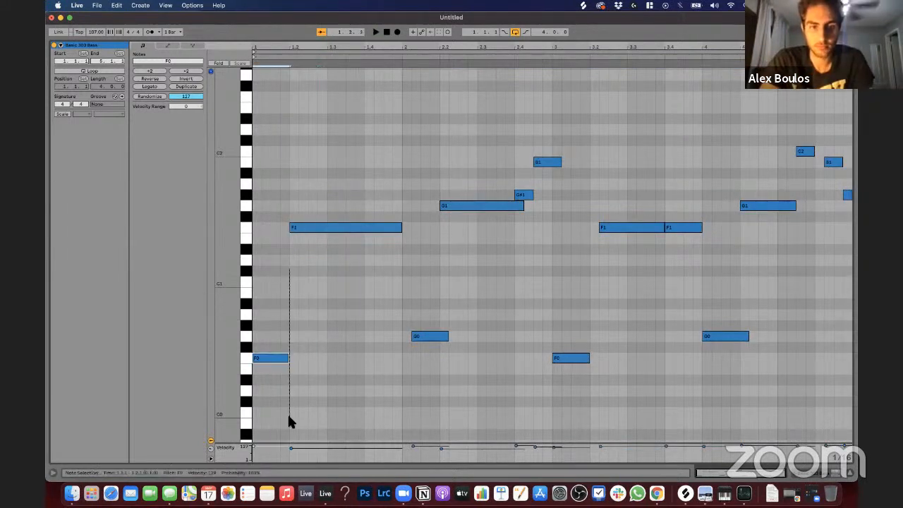
key(space)
drag(289, 358, 297, 359)
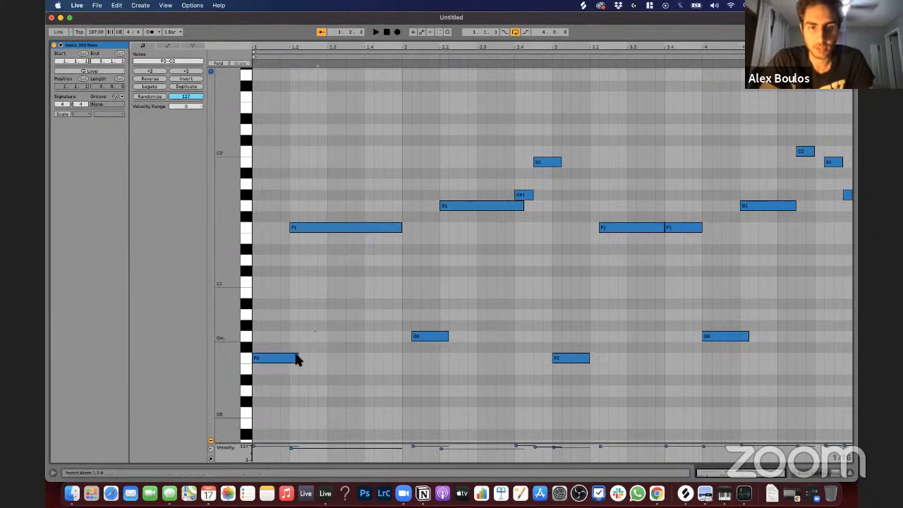
Step: Try shortening the first F0 note by one sixteenth, undo that change and play the loop
click(286, 358)
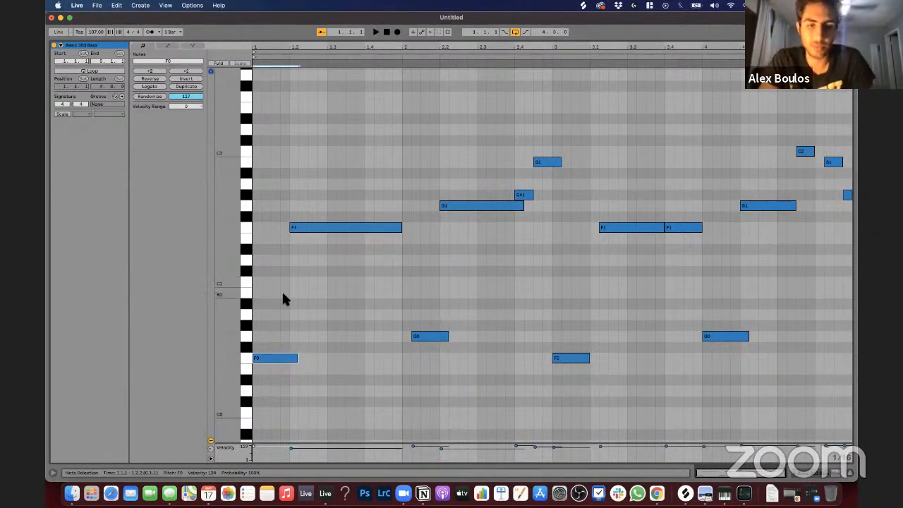
key(shift+Left)
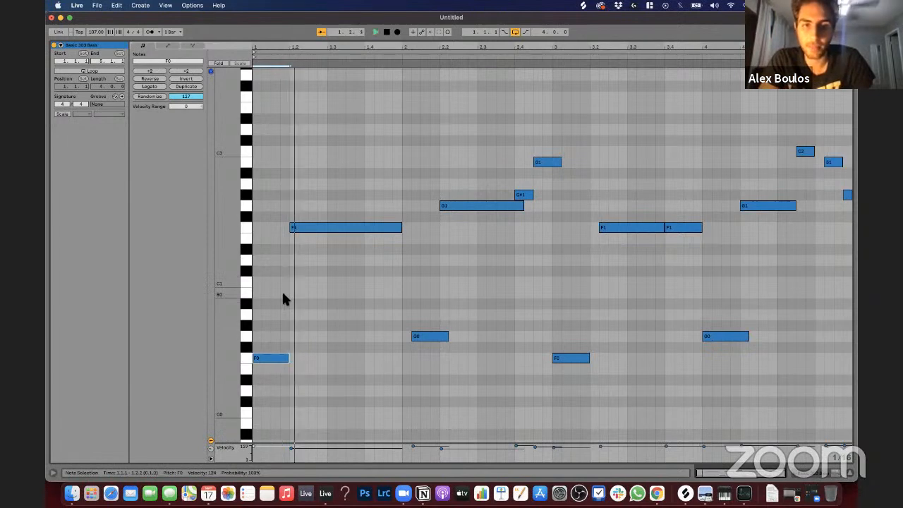
click(275, 321)
key(super+z)
key(space)
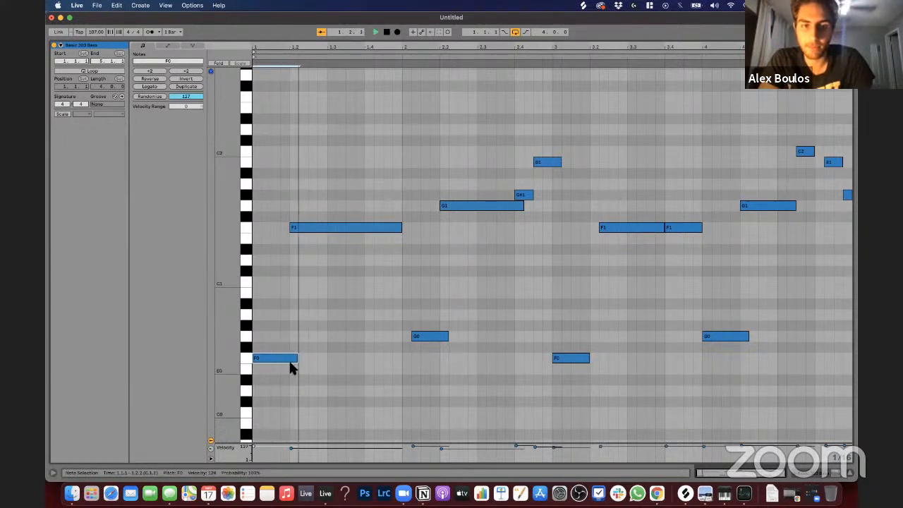
key(space)
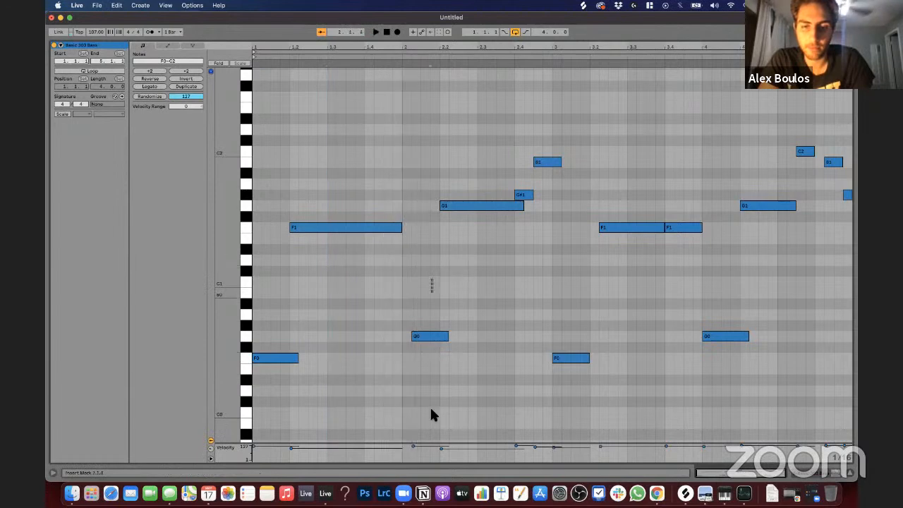
Step: Make the first G0 note start exactly at bar 2 with its end kept, and lengthen the G#1 note at 2.4 by one sixteenth
key(super+z)
key(space)
key(super+z)
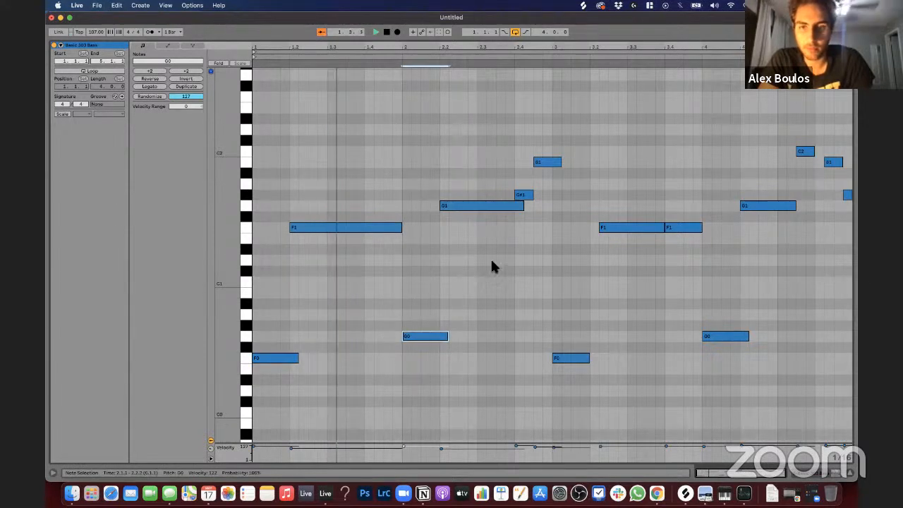
click(490, 258)
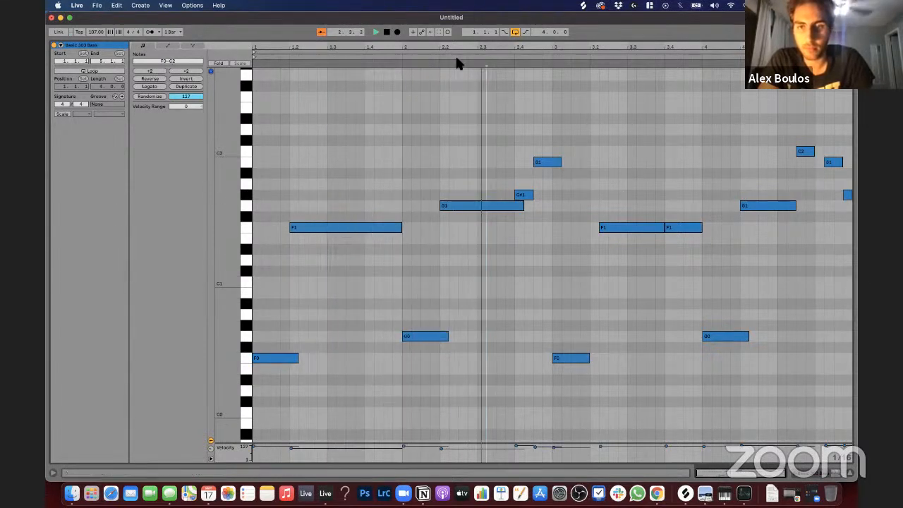
click(515, 194)
click(520, 192)
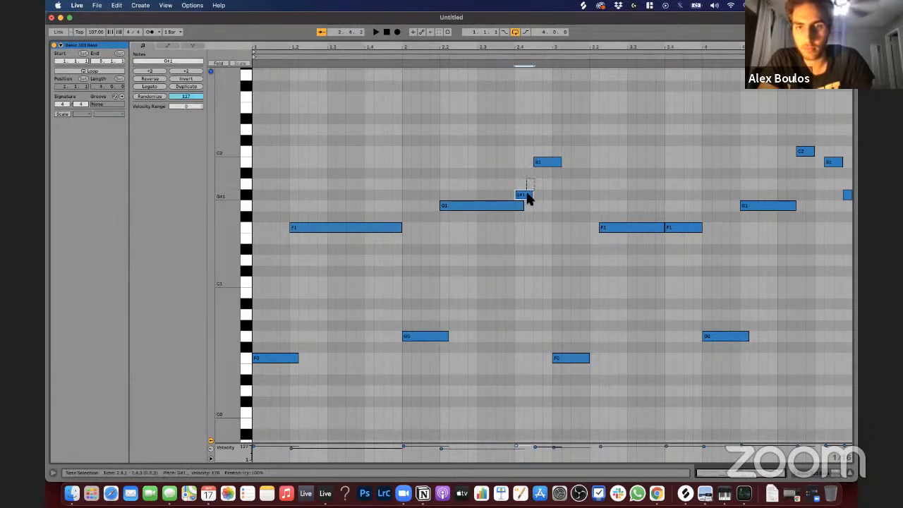
click(554, 291)
Step: Move the F1 note in bar 3 one sixteenth earlier to beat 3.2 and lengthen the F0 note at bar 3 by one sixteenth
scroll(554, 292, up, 1)
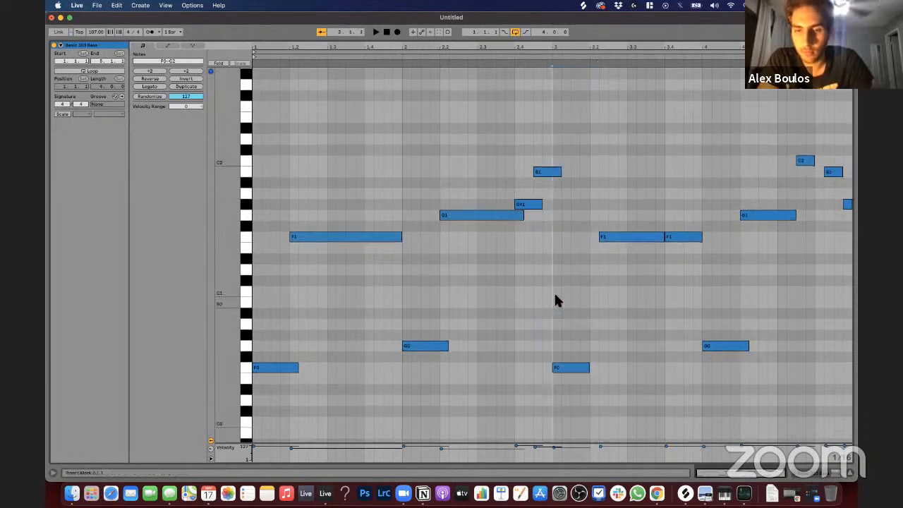
click(631, 241)
key(Left)
key(space)
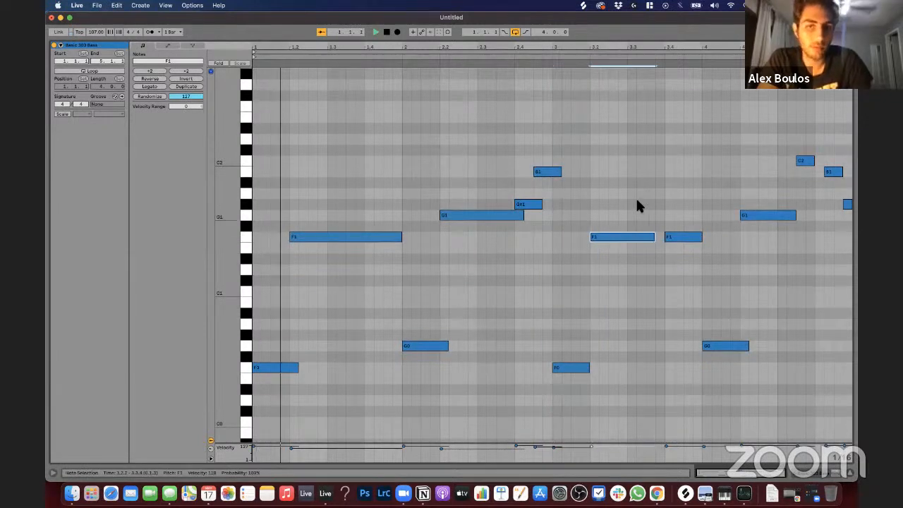
click(636, 201)
drag(545, 378, 575, 339)
key(shift+Right)
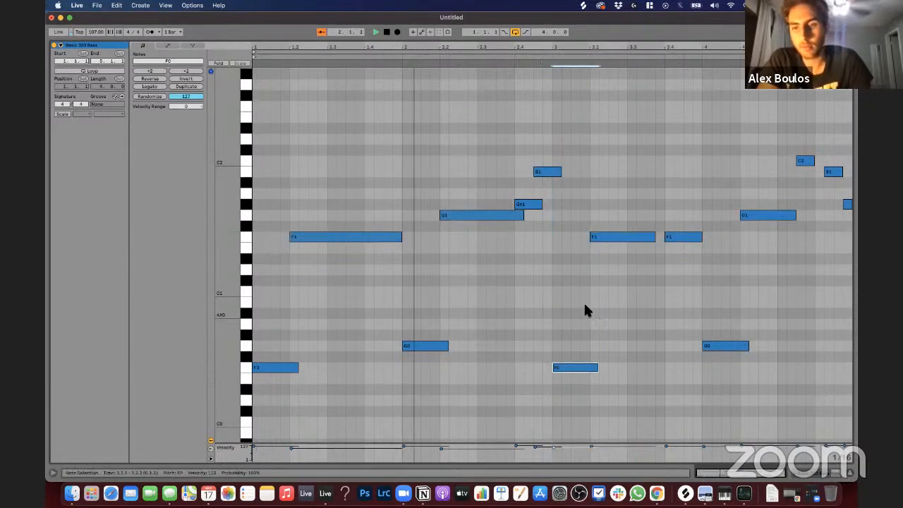
click(636, 253)
scroll(635, 255, up, 1)
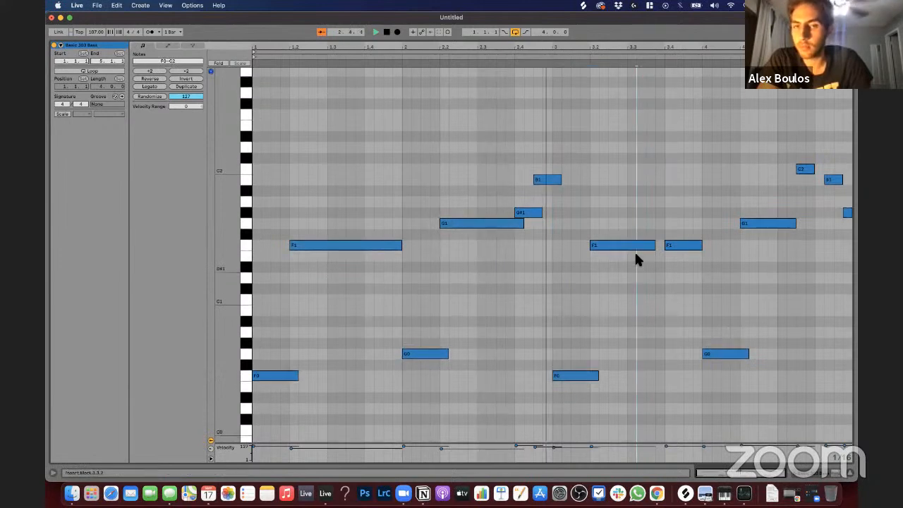
Step: Shorten the B1 note near the end of bar 2 so it stops at the start of bar 3, and play the loop
key(space)
click(546, 179)
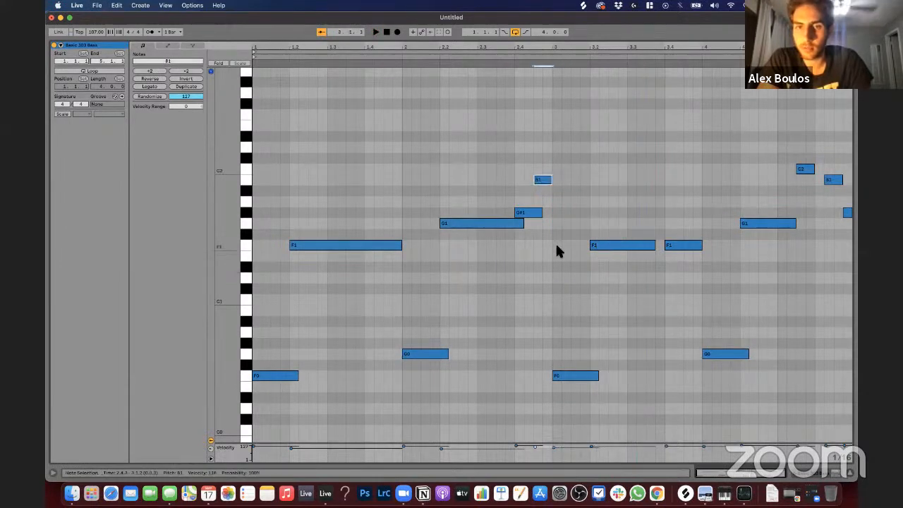
click(540, 295)
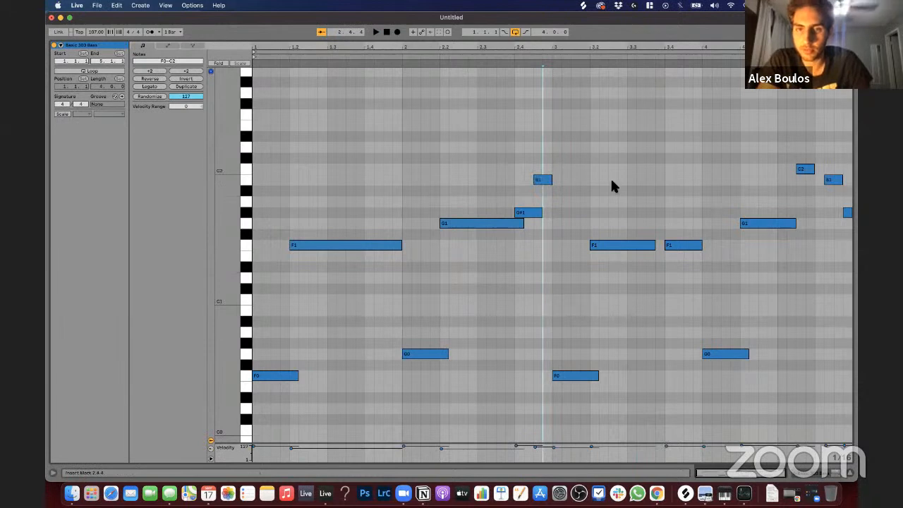
key(space)
Step: Lengthen the F1 note at beat 3.2 by one sixteenth to meet the following F1, and listen to the result
click(634, 244)
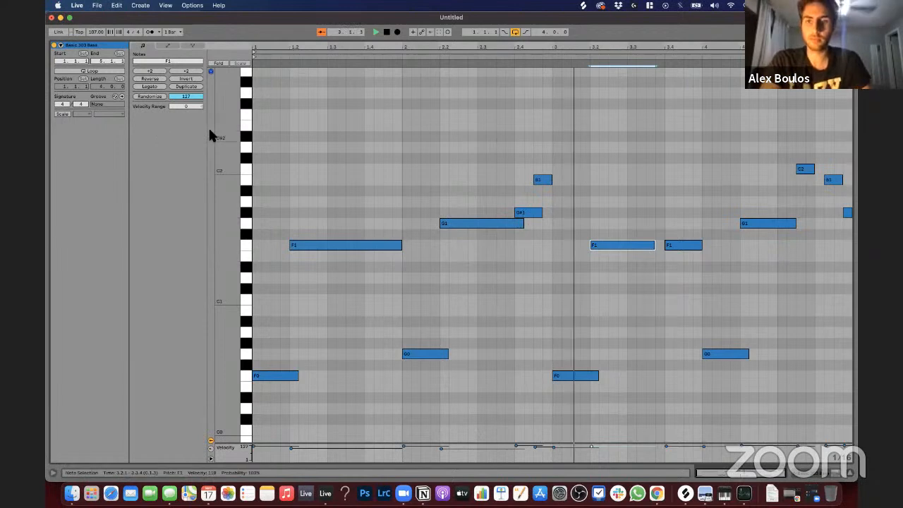
click(666, 144)
key(space)
drag(618, 199, 617, 270)
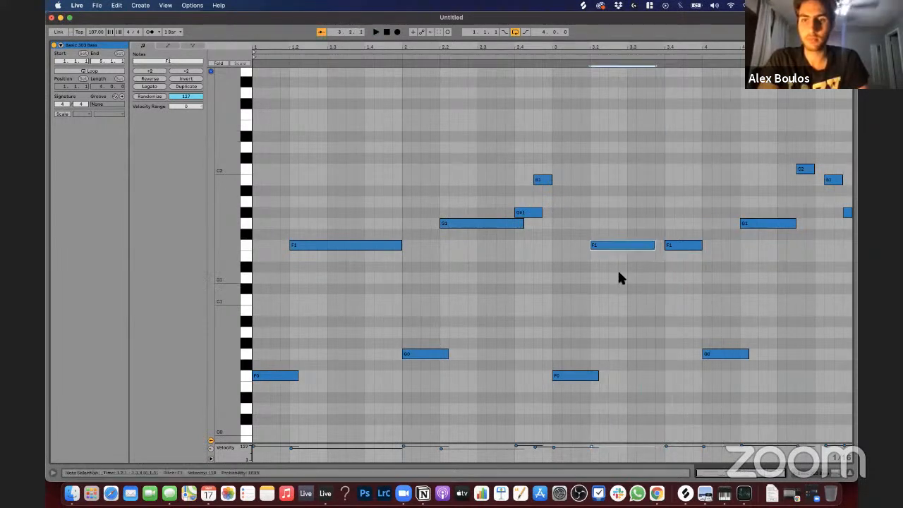
key(shift+Right)
click(545, 58)
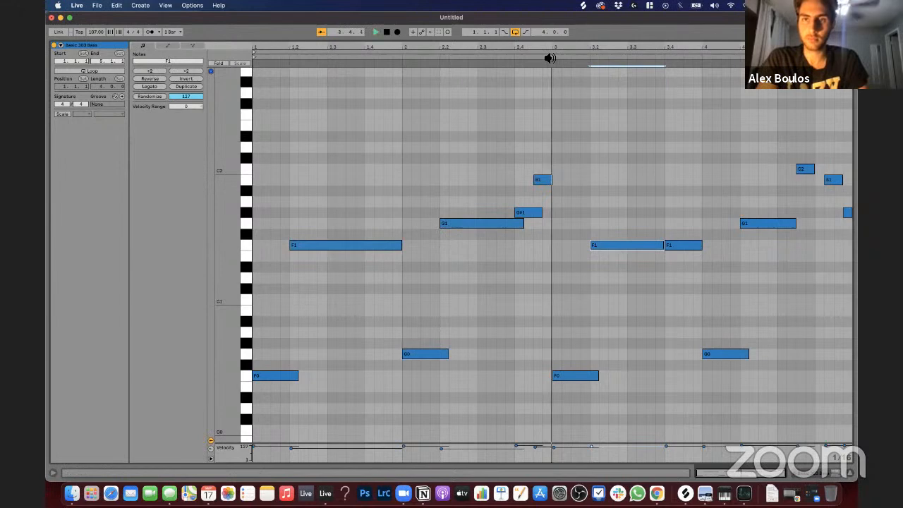
click(615, 154)
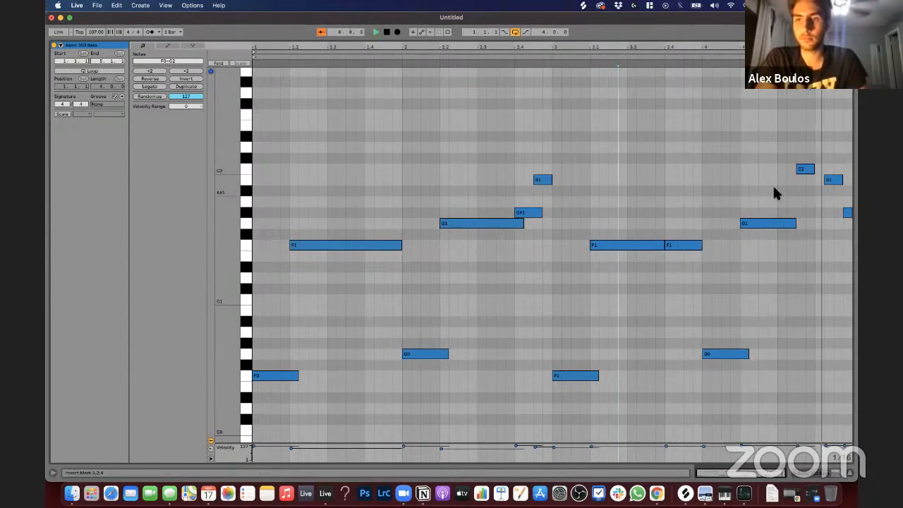
Step: Move the B1 and G#1 notes at the end of bar 4 one sixteenth earlier and play the loop
drag(834, 223, 835, 234)
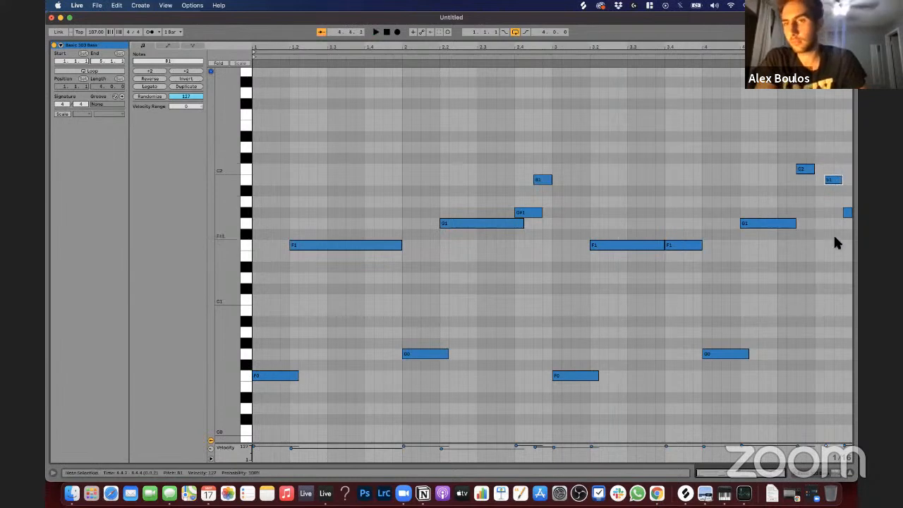
key(Left)
click(840, 216)
double_click(844, 212)
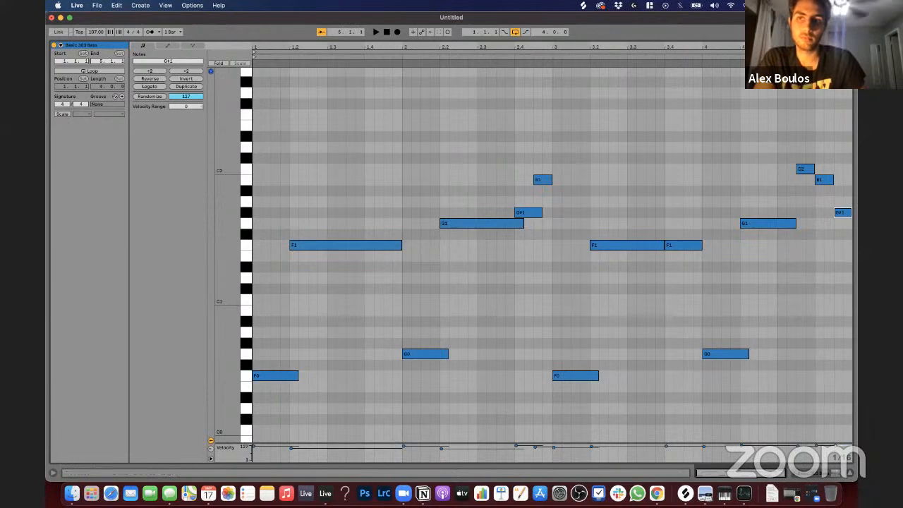
key(space)
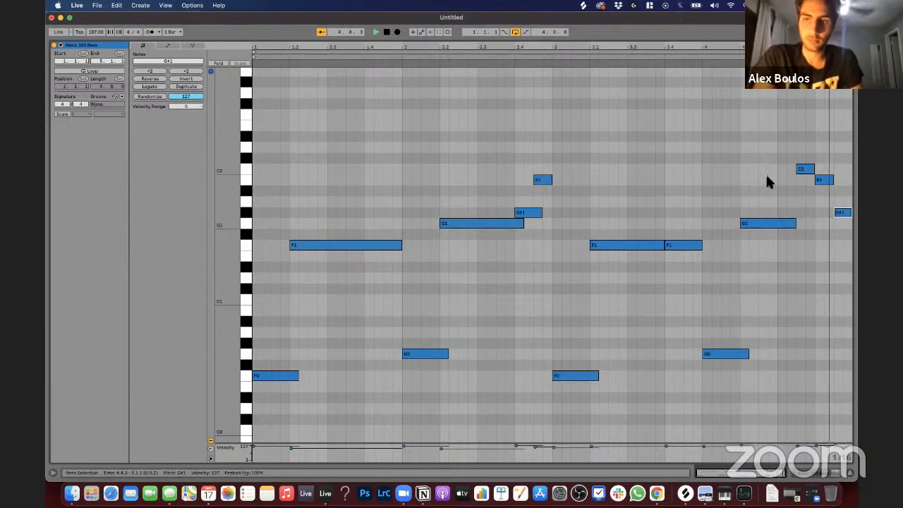
Step: Play back the bass line and lengthen the B1 note near the end of bar 4 by one sixteenth
click(750, 159)
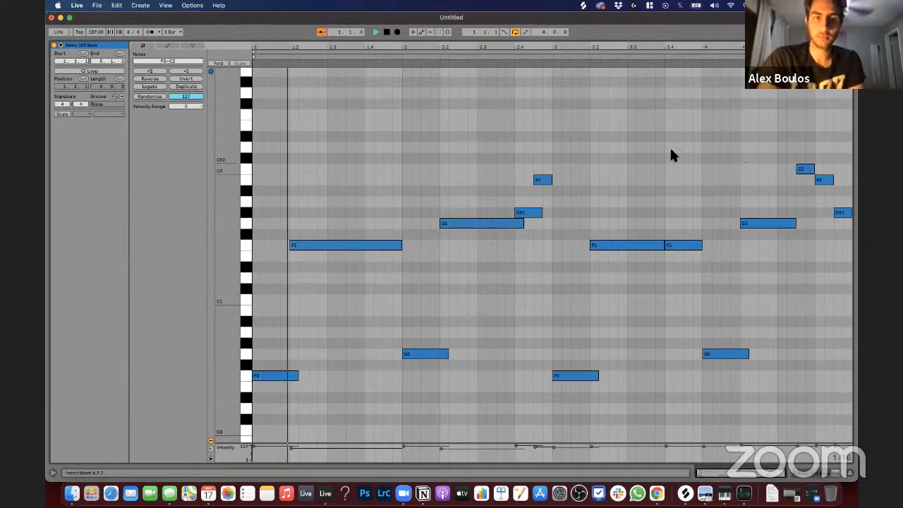
click(347, 183)
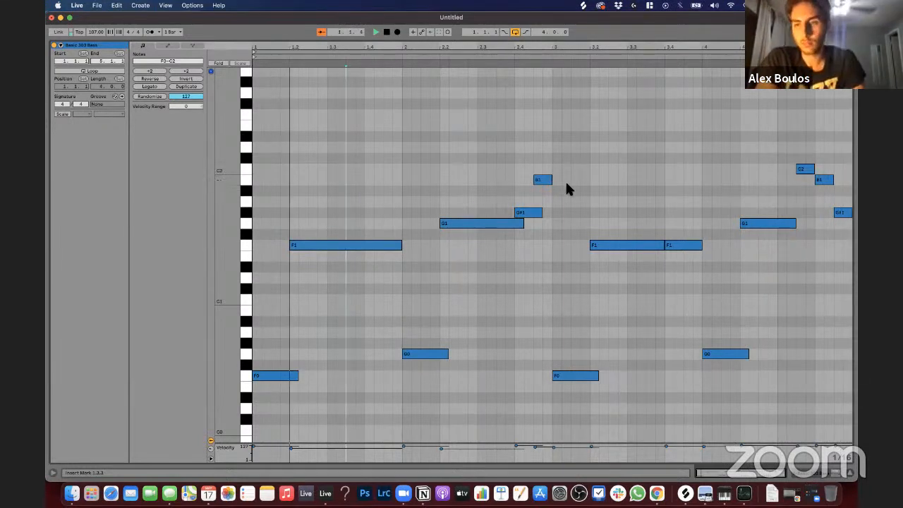
key(space)
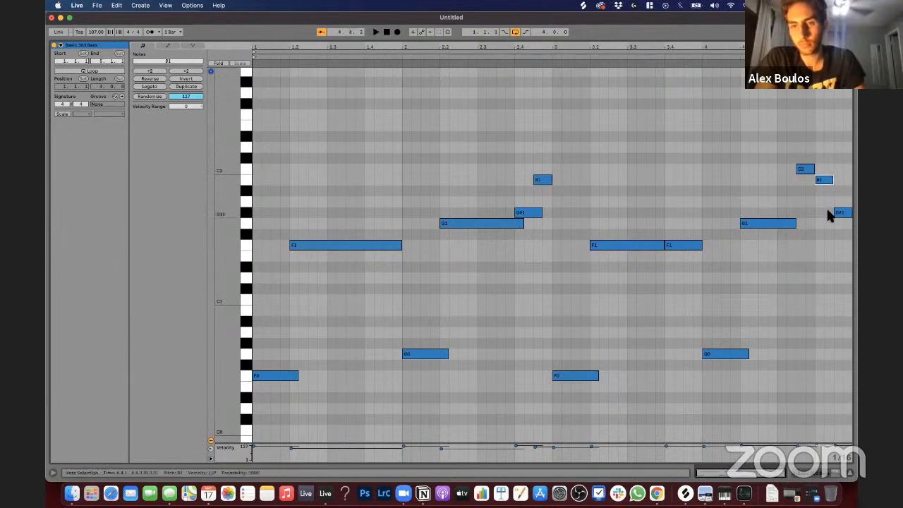
drag(831, 180, 841, 179)
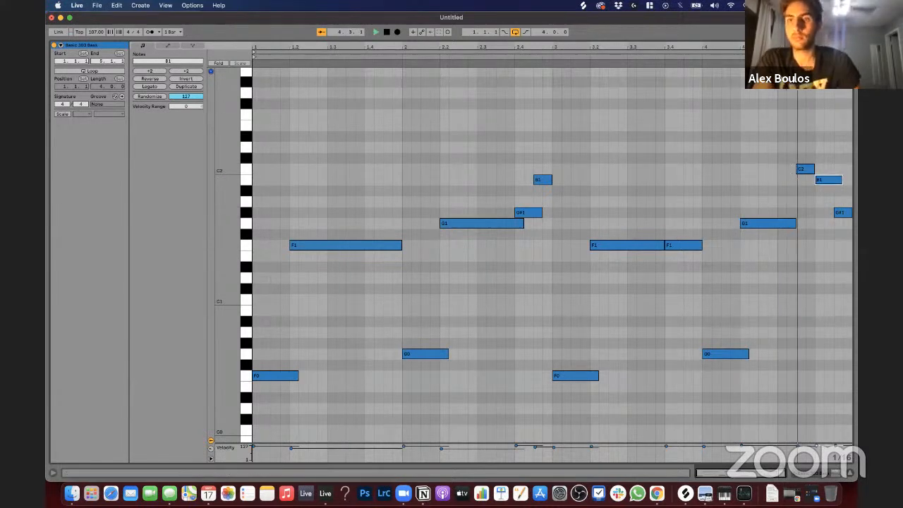
click(760, 134)
key(space)
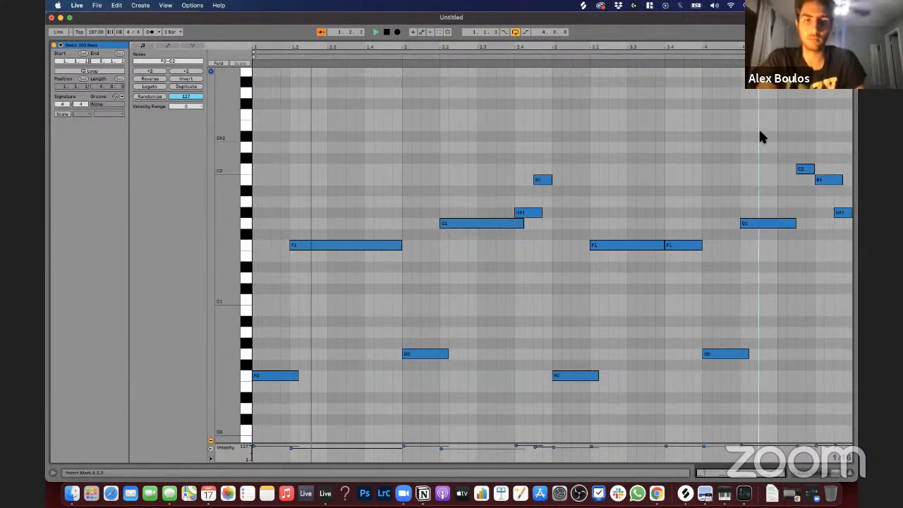
Step: Return to the device view and load the Basic Mello Bass preset onto track 7
key(shift+Tab)
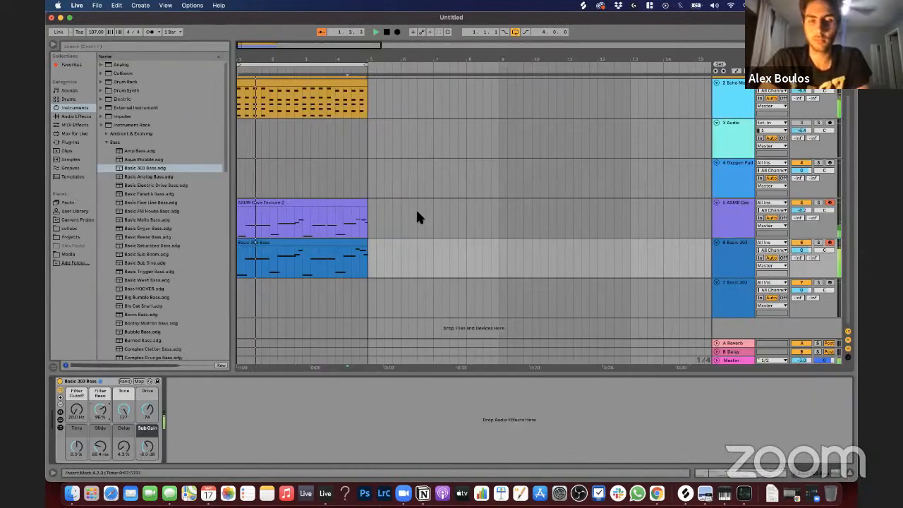
click(140, 220)
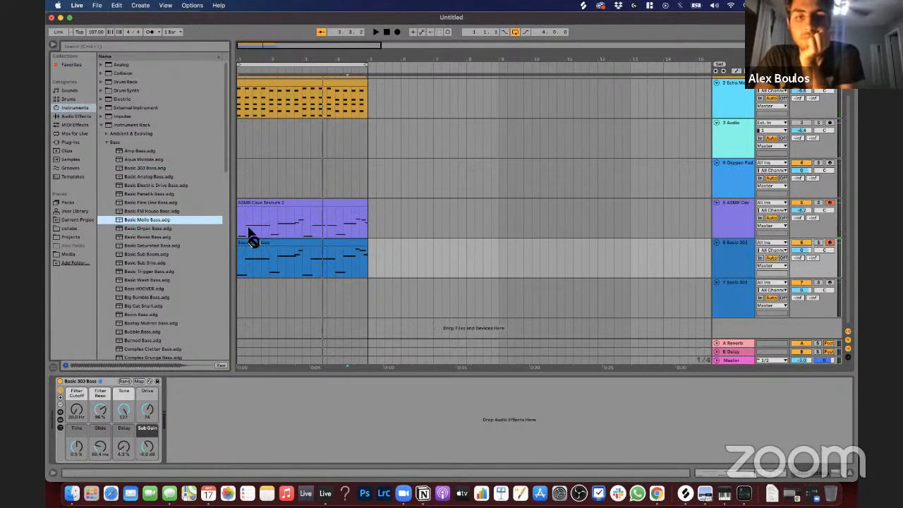
click(734, 293)
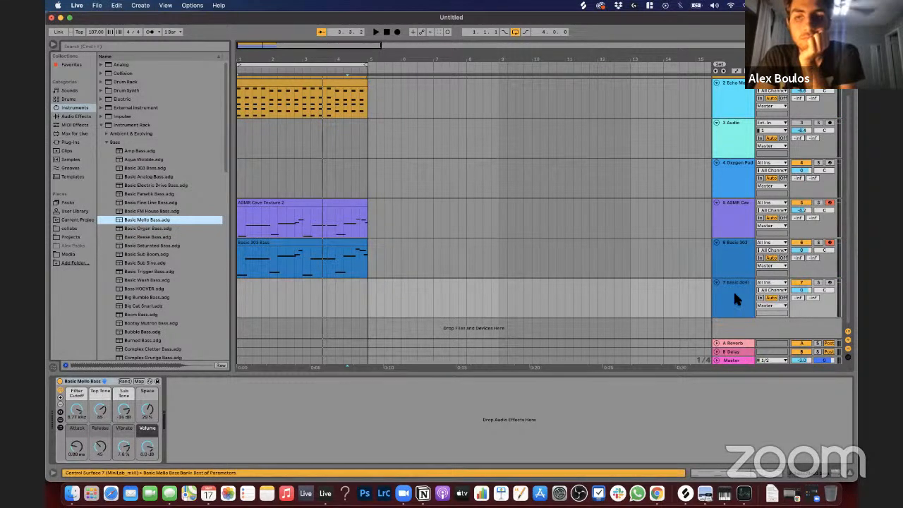
Step: Switch record arming from the Basic 303 track to the Basic Mello track and lower track 7's volume to -6.1 dB during loop playback
click(831, 243)
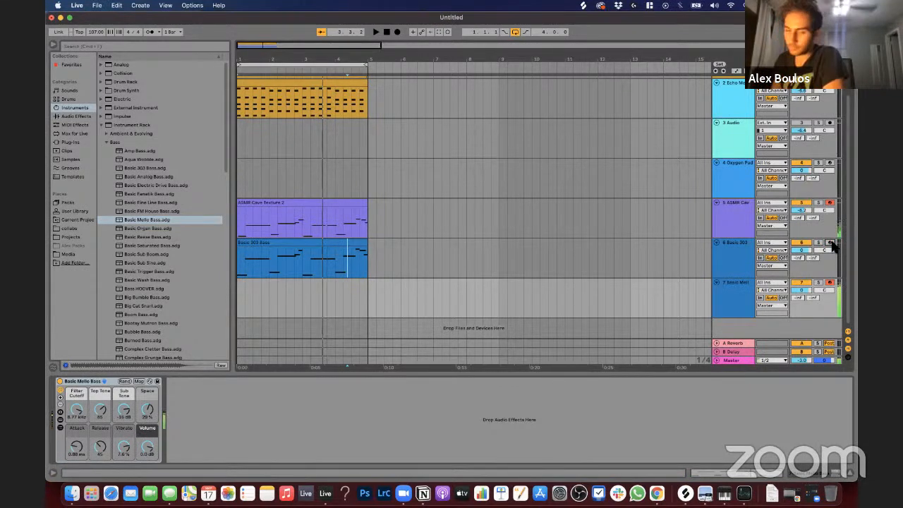
key(space)
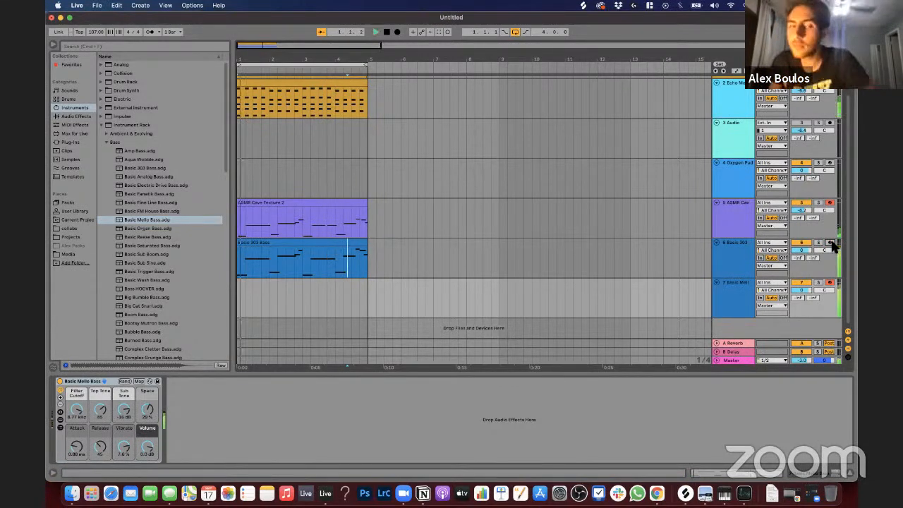
drag(803, 290, 803, 300)
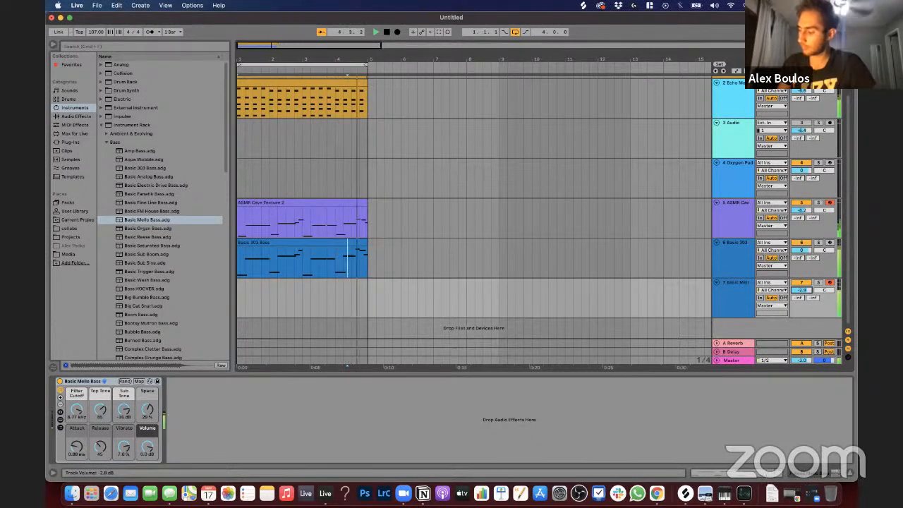
mouse_move(803, 290)
mouse_down()
mouse_move(803, 304)
mouse_move(803, 292)
mouse_up()
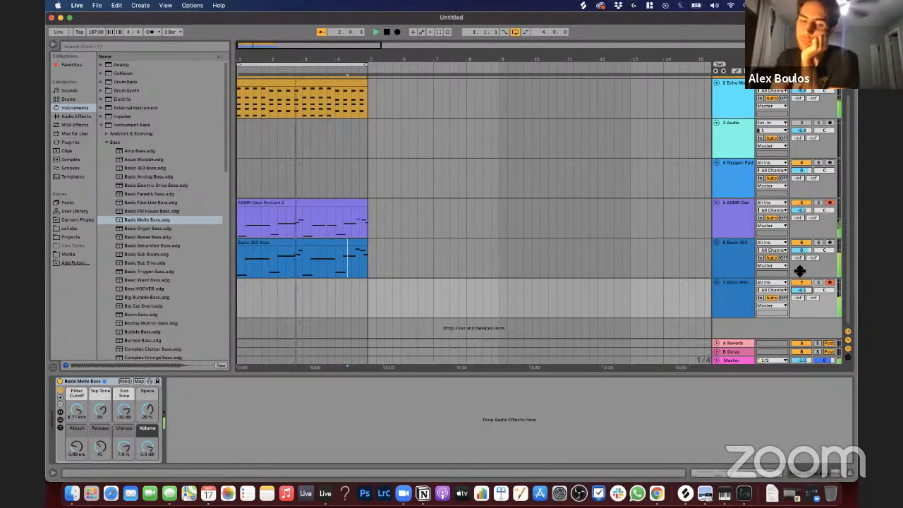
key(space)
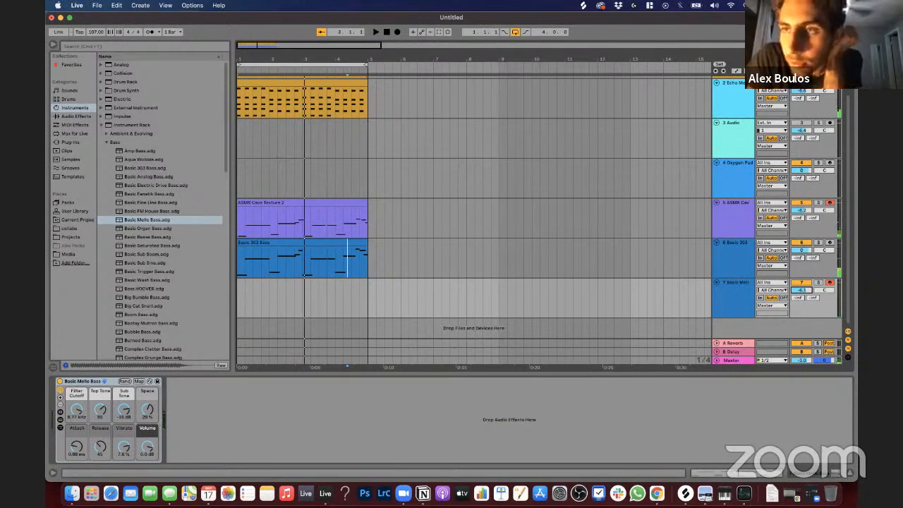
Step: Set the audio buffer size to 512 samples in the preferences and close them
key(super+comma)
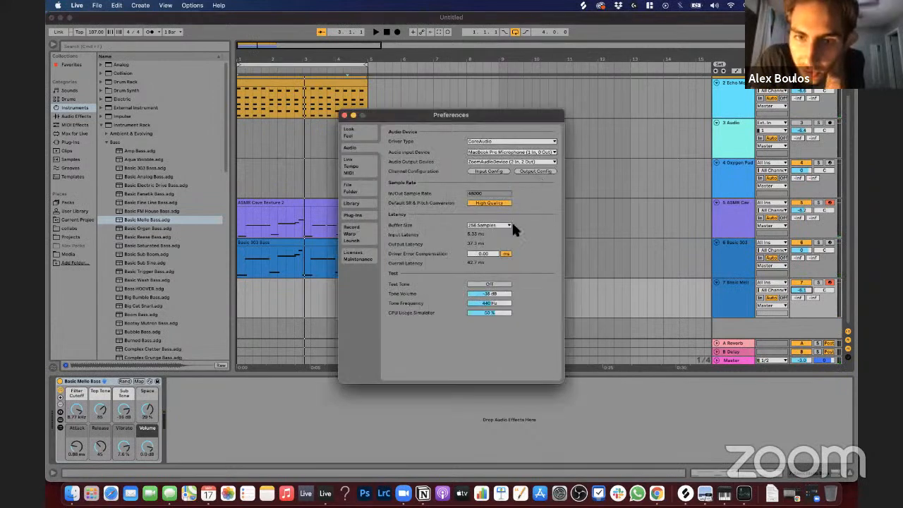
click(479, 224)
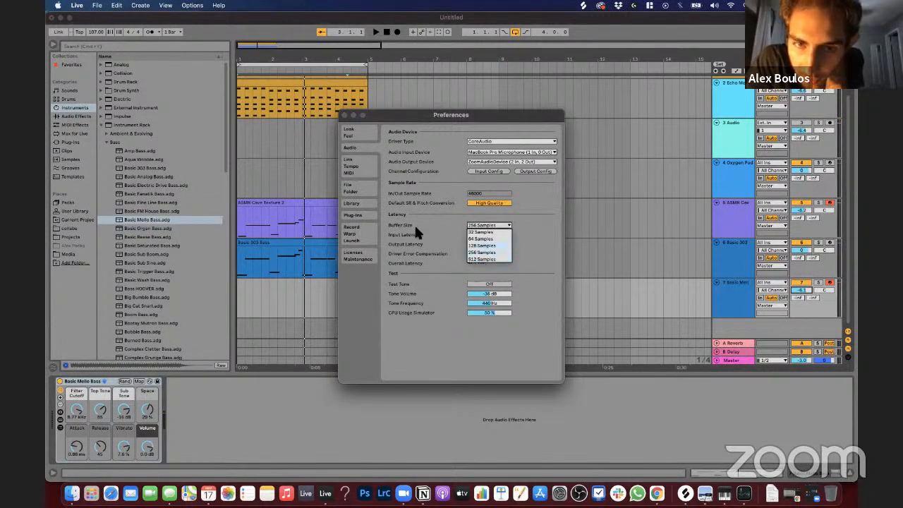
click(482, 259)
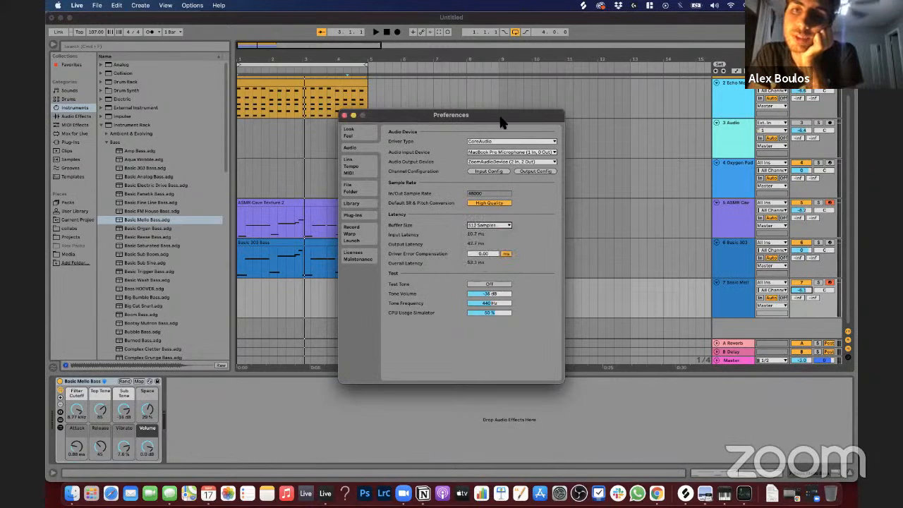
drag(504, 118, 611, 120)
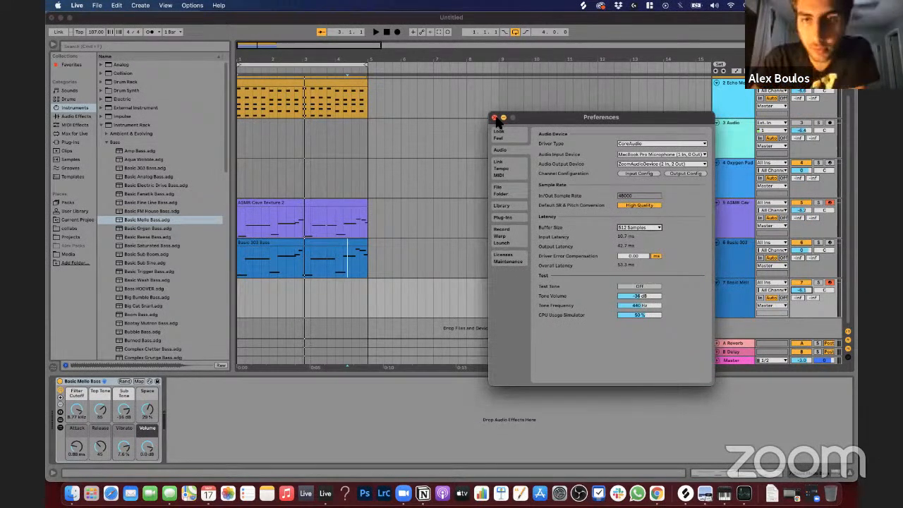
click(494, 118)
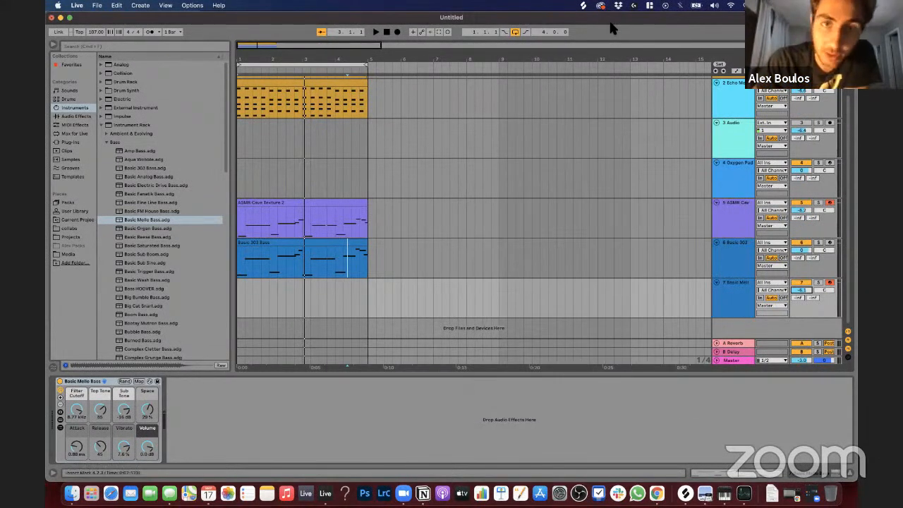
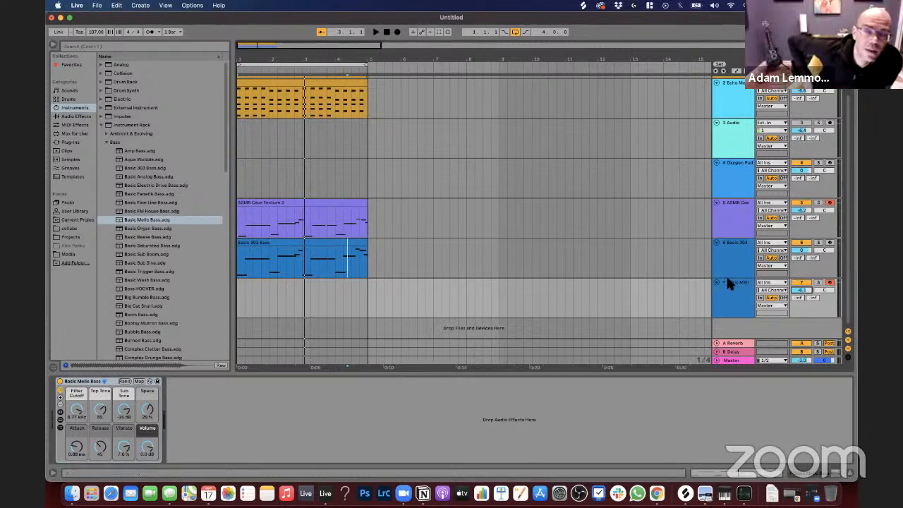
Step: Disarm the ASMR Cave track and capture the just-played Basic Mello Bass part as a MIDI clip on track 7
click(830, 203)
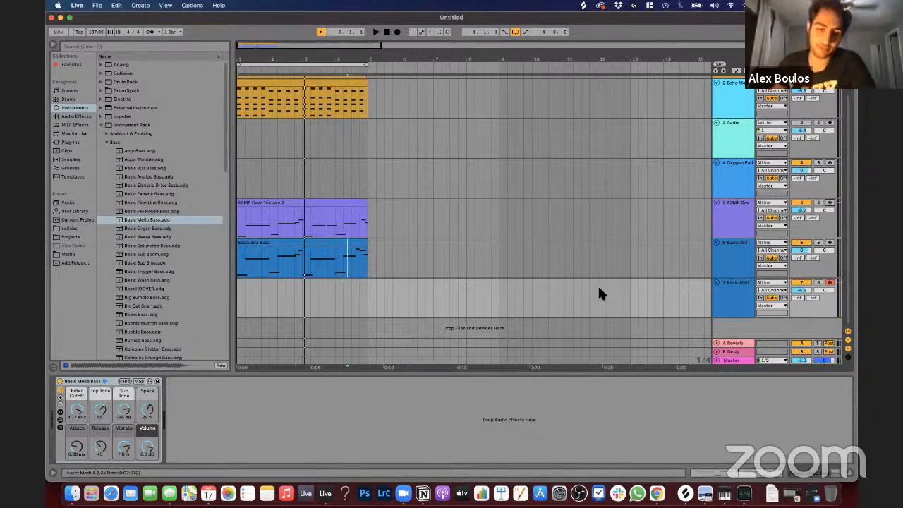
key(space)
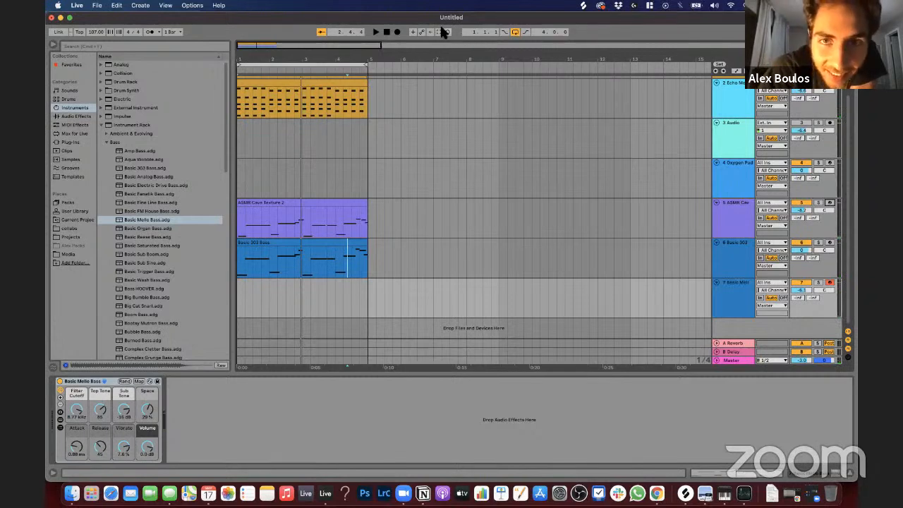
click(439, 32)
drag(301, 284, 365, 284)
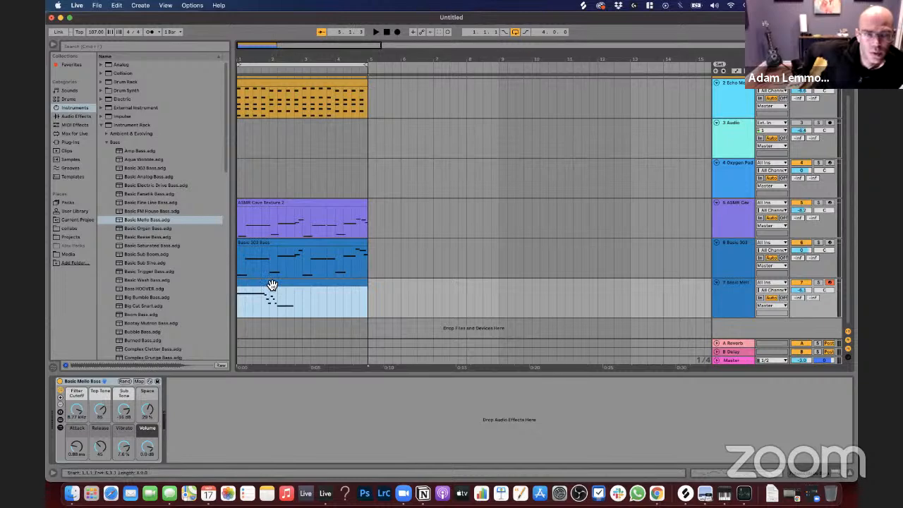
Step: Extend the captured Basic Mello clip back to start at 1.1.1 so it contains the whole performance
double_click(318, 108)
key(x)
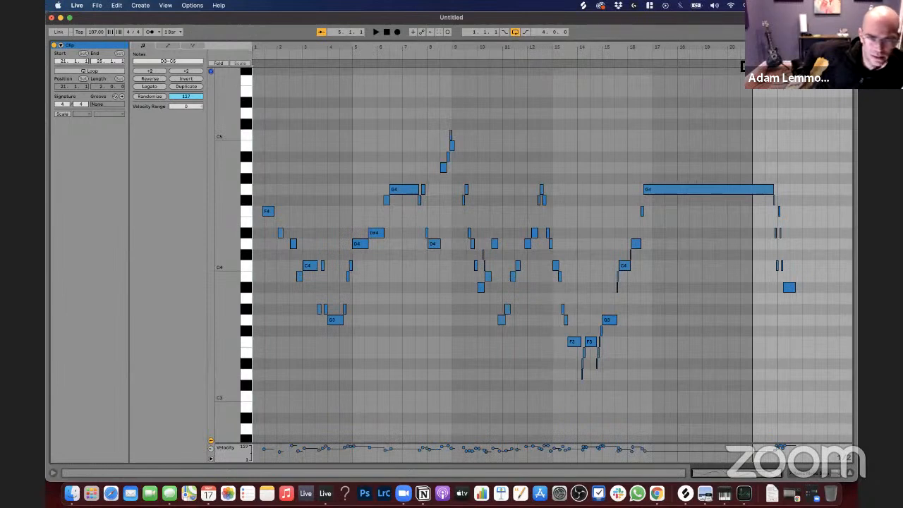
mouse_move(743, 67)
mouse_down()
mouse_move(299, 64)
mouse_move(201, 53)
mouse_up()
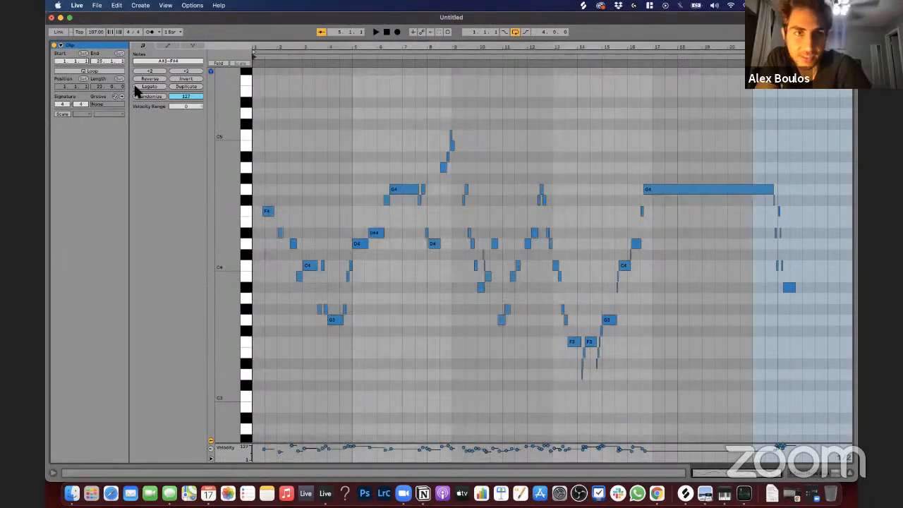
key(shift+Tab)
click(279, 283)
click(276, 280)
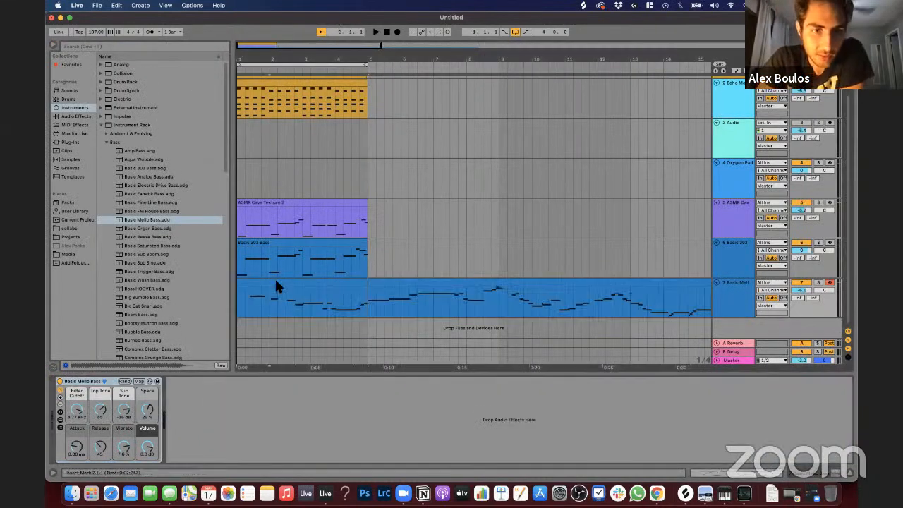
Step: Extend the Dirtypad clip on track 1 so its repeats run to bar 28
click(270, 270)
drag(393, 67, 275, 59)
scroll(334, 190, up, 2)
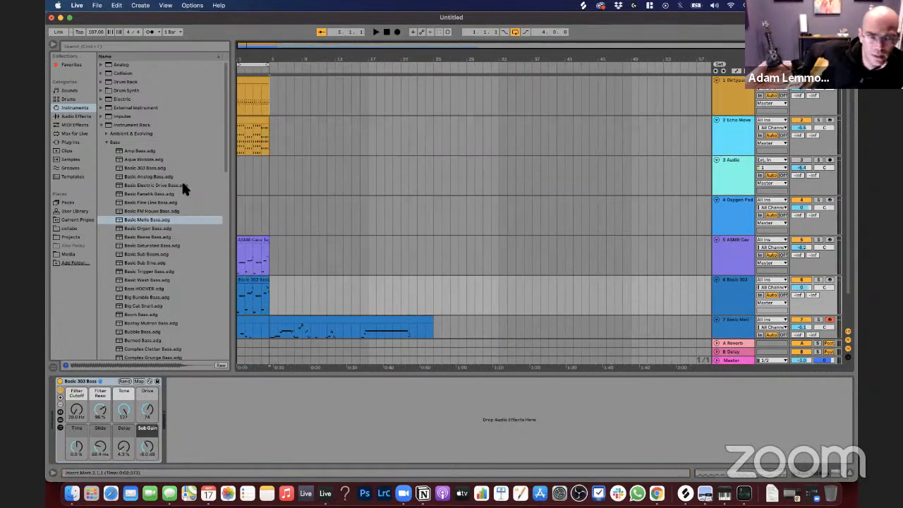
drag(182, 181, 215, 287)
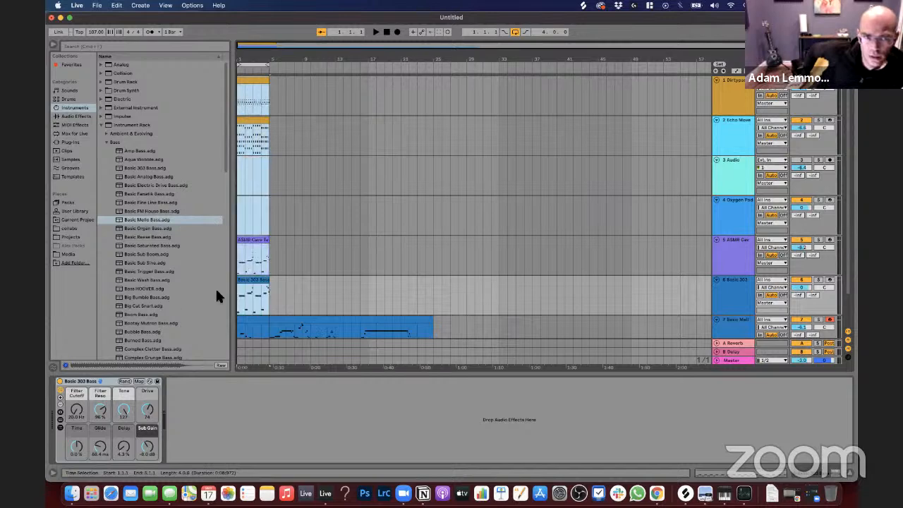
click(270, 82)
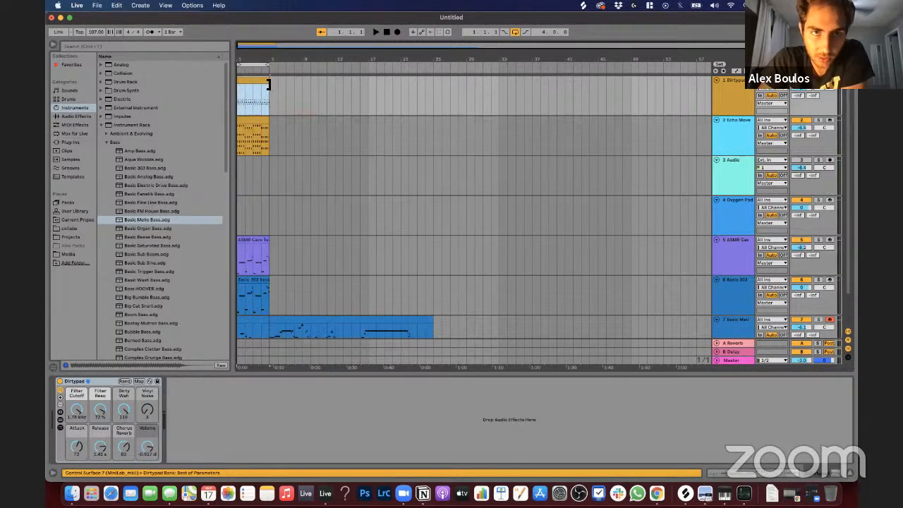
drag(269, 84, 462, 113)
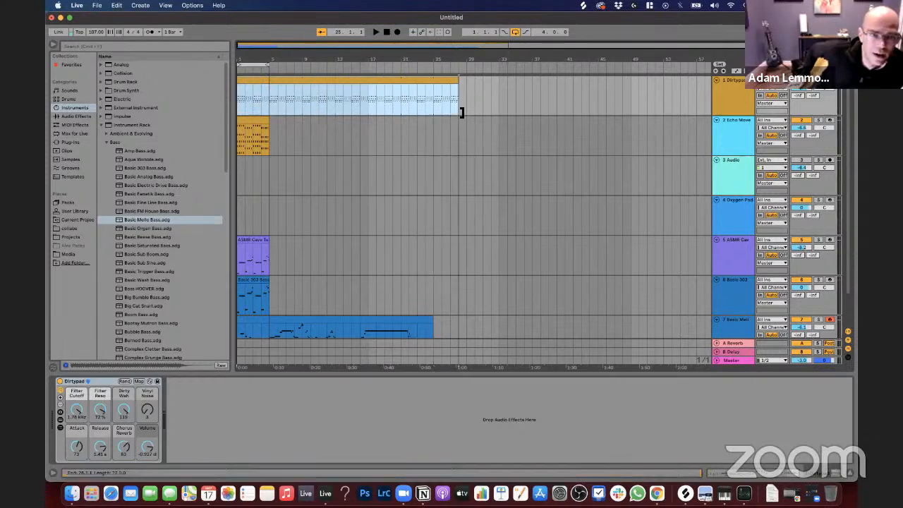
click(248, 123)
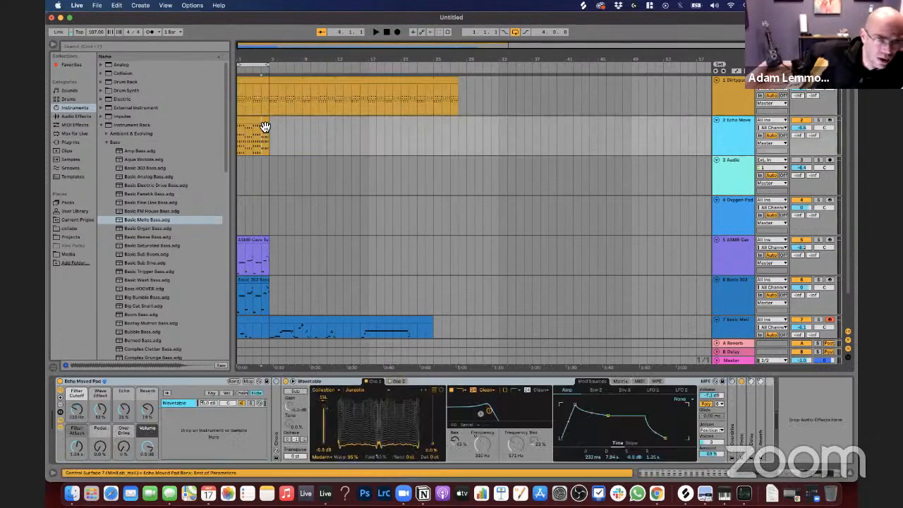
click(286, 95)
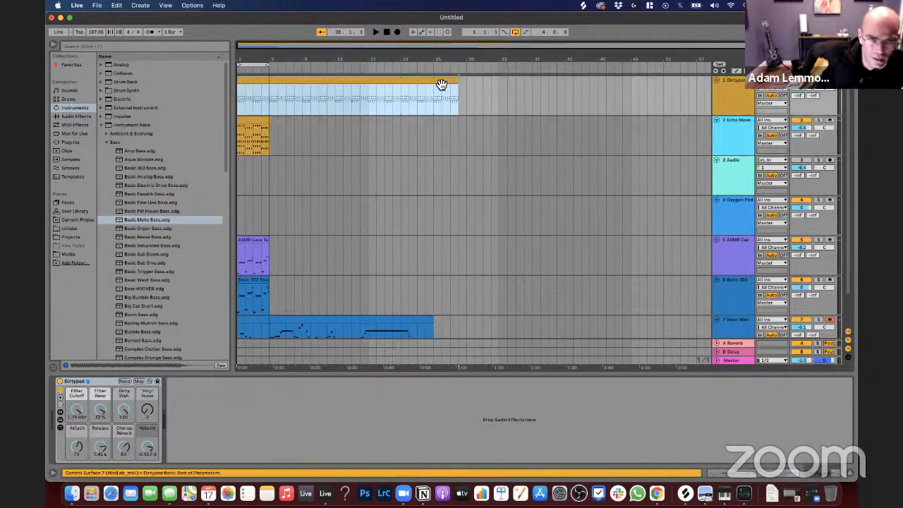
click(819, 80)
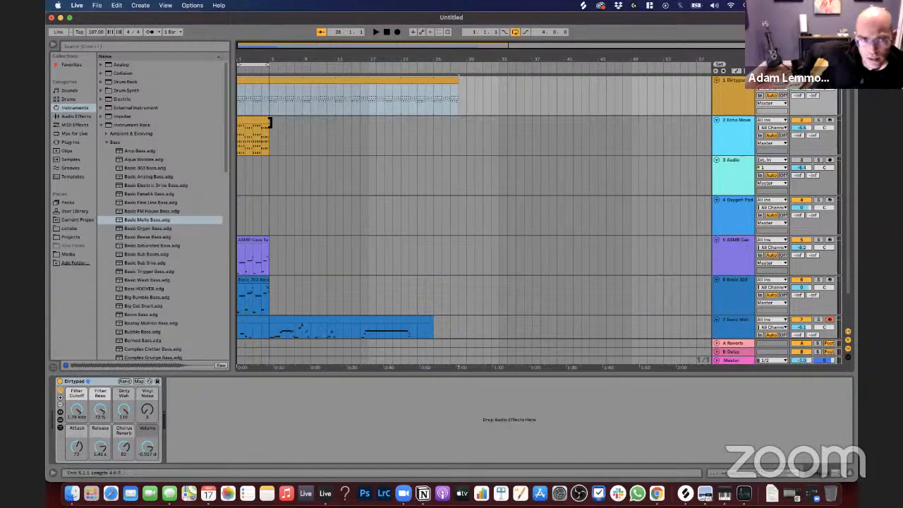
mouse_move(269, 124)
mouse_down()
mouse_move(306, 123)
mouse_move(252, 123)
mouse_move(272, 127)
mouse_up()
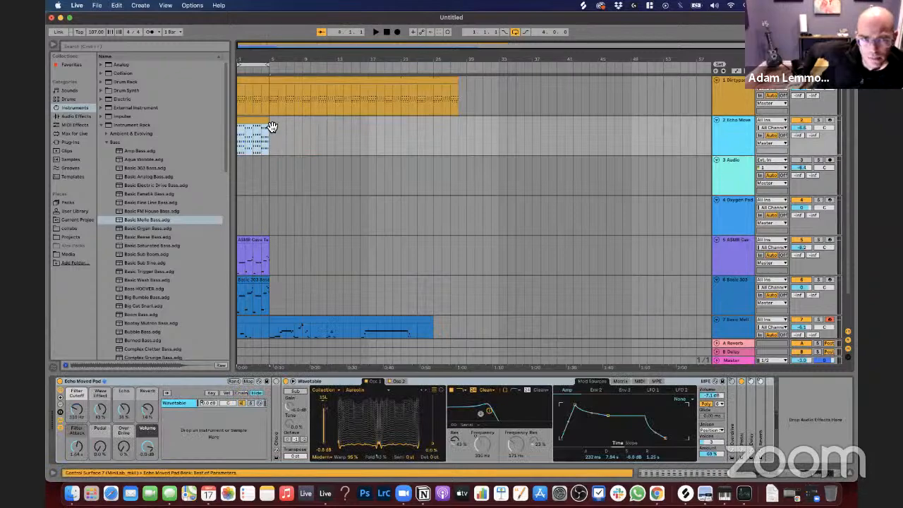
Step: Turn on looping for the Echo Moved Pad clip on track 2 and extend it to bar 28
double_click(259, 124)
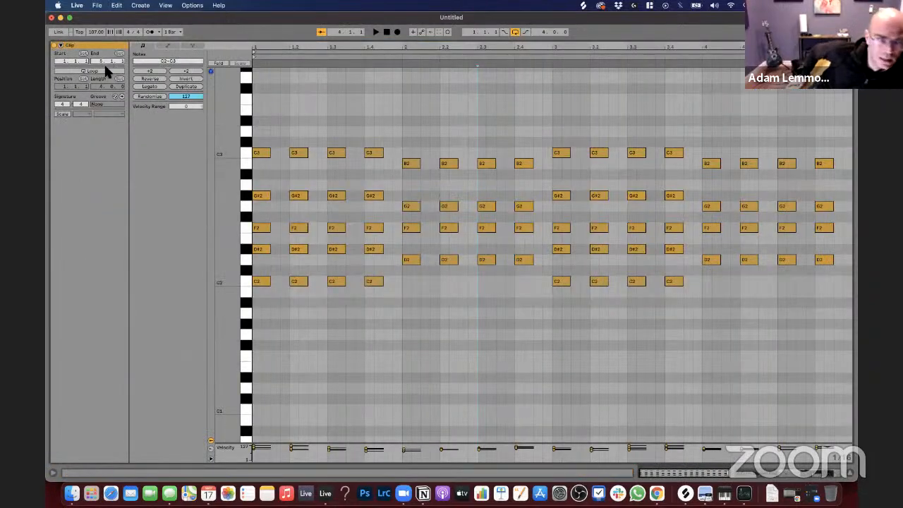
click(187, 86)
click(314, 118)
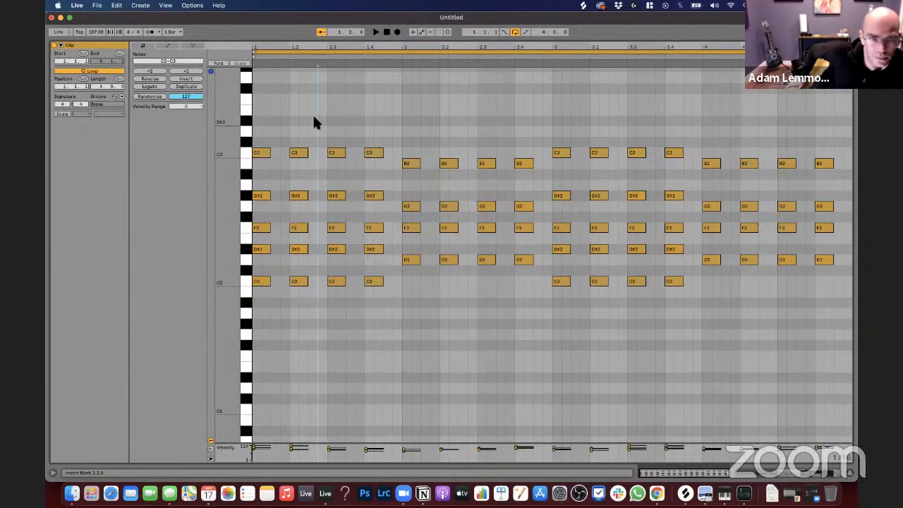
key(shift+Tab)
scroll(267, 114, up, 2)
drag(267, 120, 457, 141)
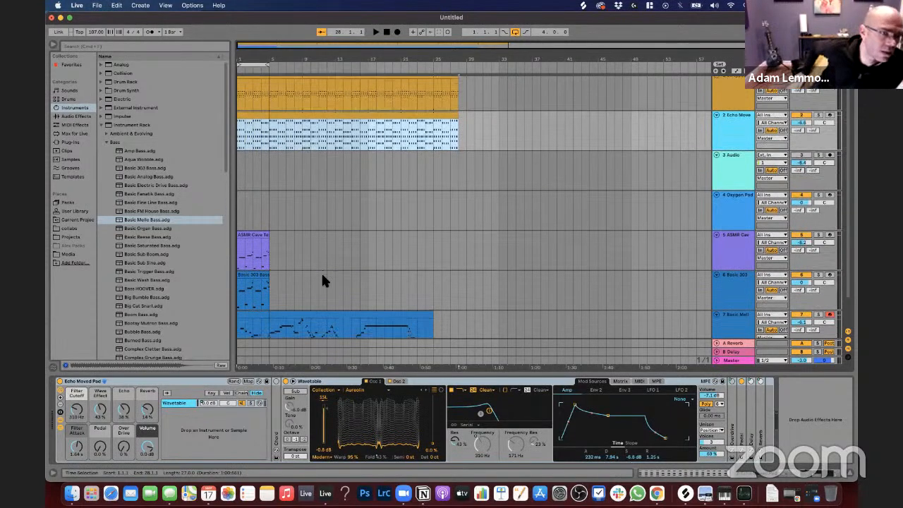
Step: Move the ASMR Cave Texture, Basic 303 and Basic Mello clips together so they start at bar 17
click(262, 97)
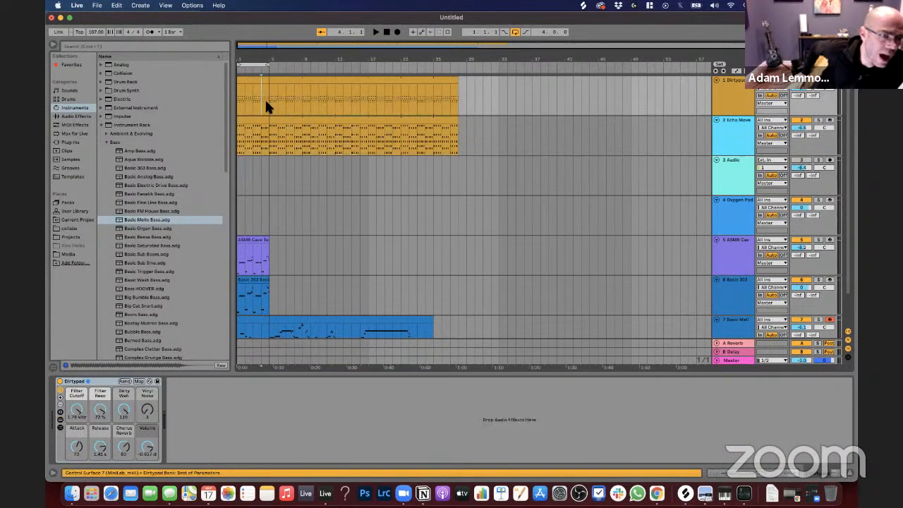
scroll(248, 201, down, 2)
click(249, 204)
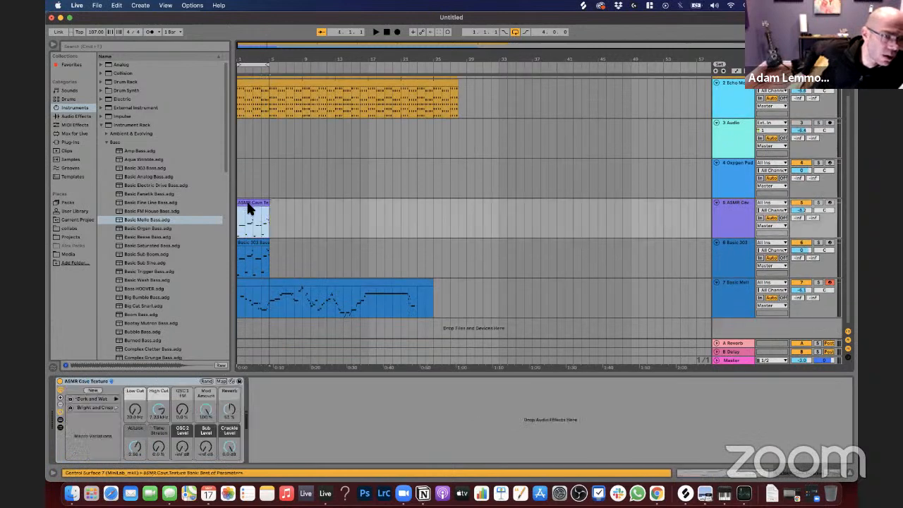
shift+click(425, 284)
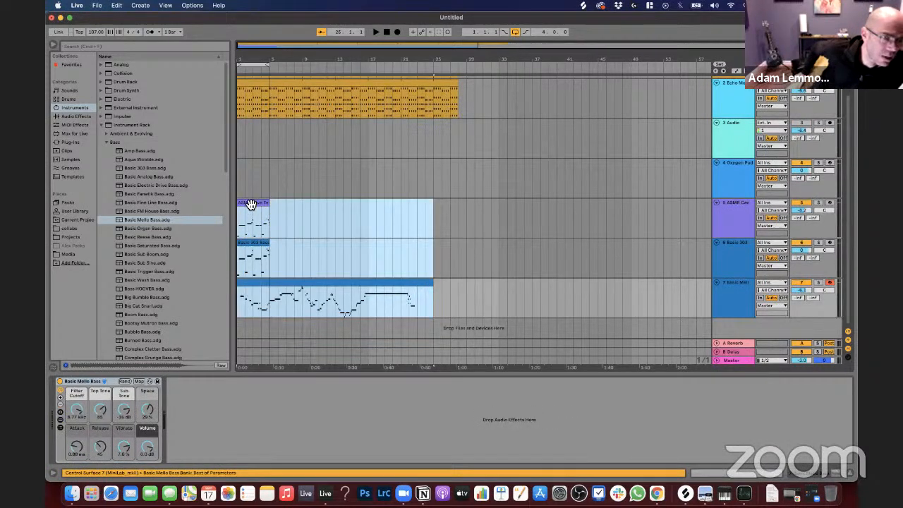
drag(251, 206, 378, 218)
Step: Move only the ASMR Cave Texture clip on track 5 back to the start of bar 1
click(328, 208)
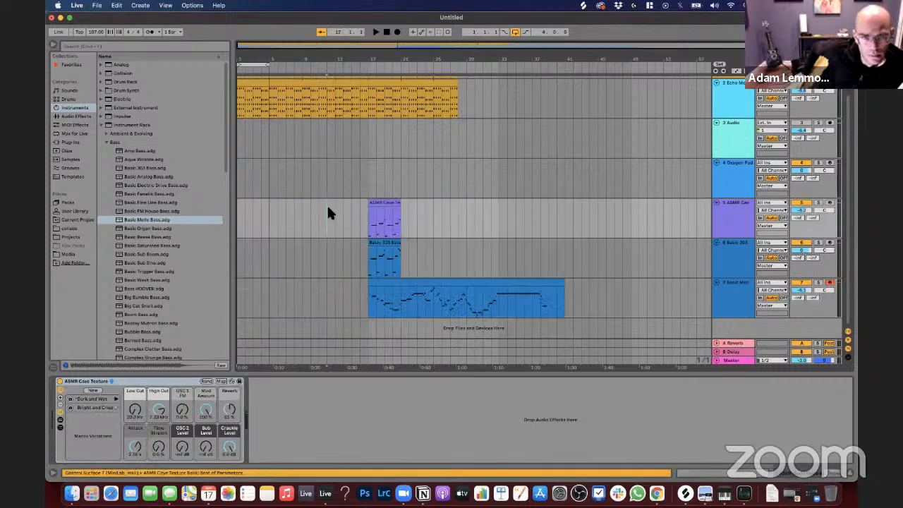
scroll(328, 207, up, 2)
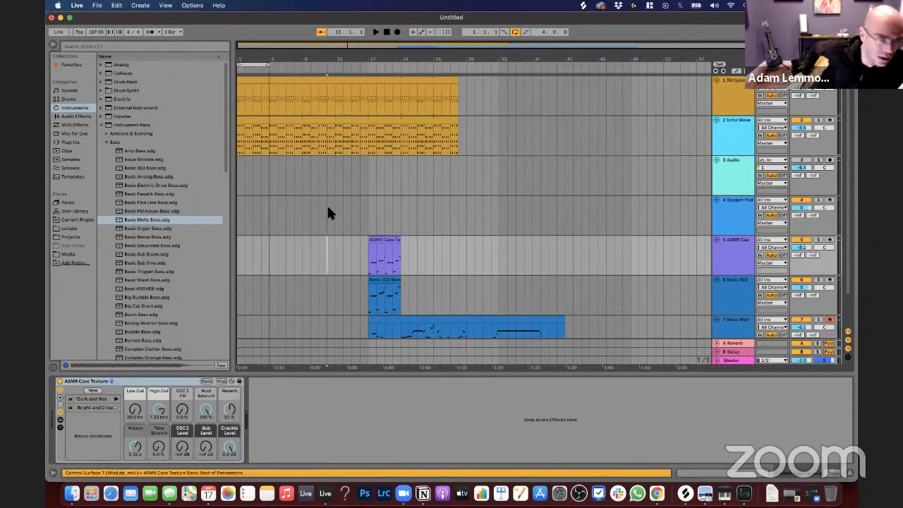
scroll(328, 208, down, 2)
scroll(327, 207, up, 2)
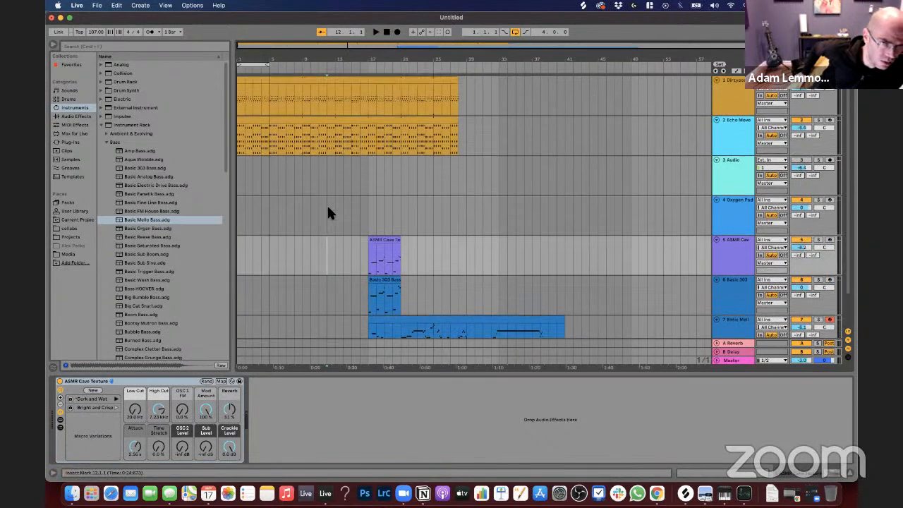
click(377, 233)
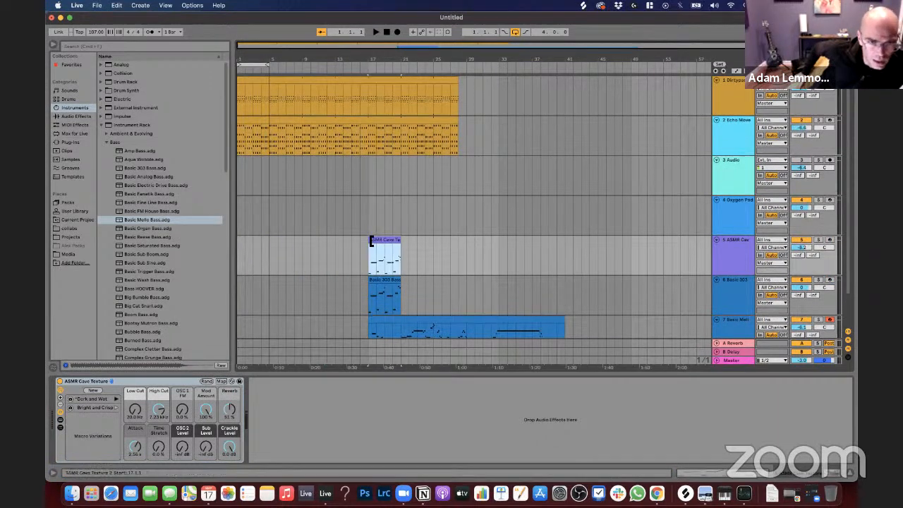
mouse_move(254, 240)
mouse_down()
mouse_move(245, 242)
mouse_move(296, 243)
mouse_move(266, 242)
mouse_up()
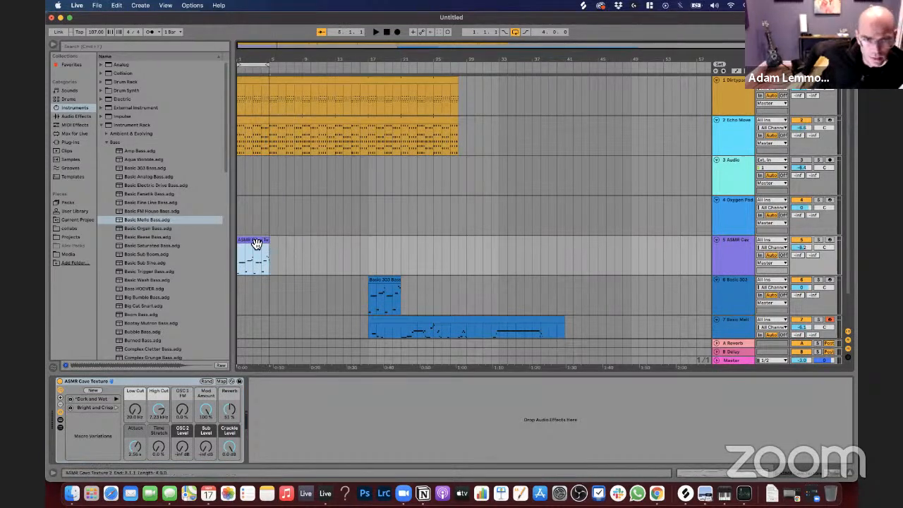
Step: Turn on looping for the ASMR Cave Texture clip and extend it to bar 17
double_click(254, 243)
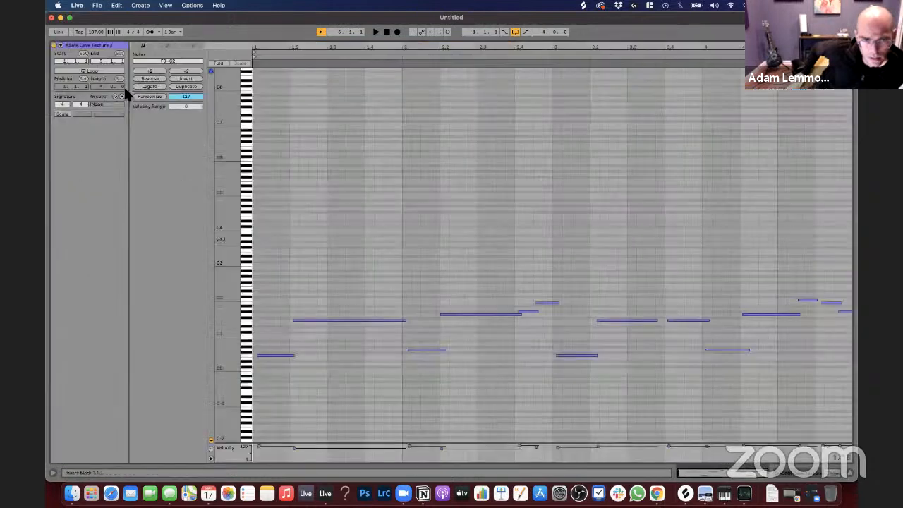
click(147, 86)
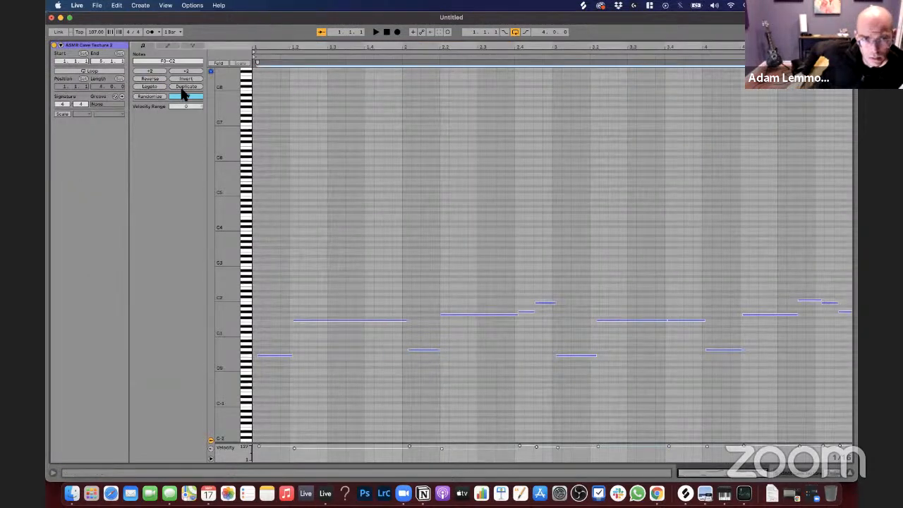
click(95, 72)
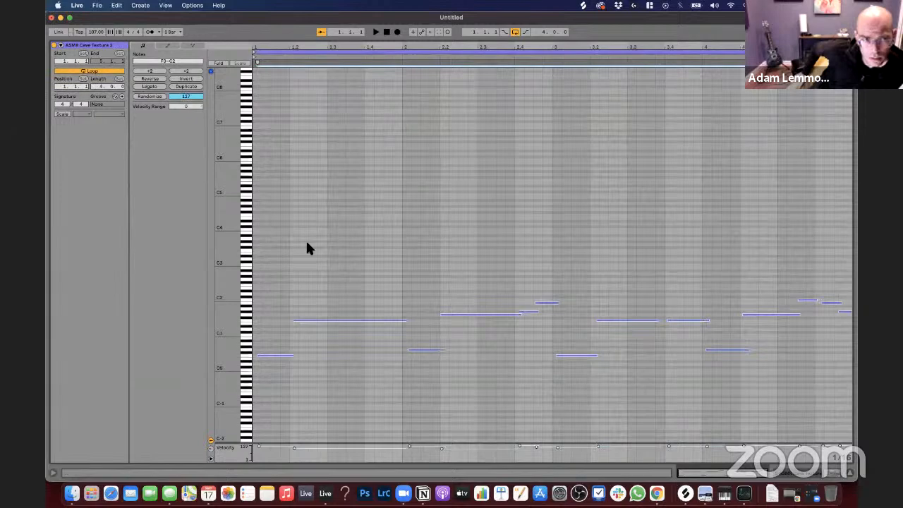
key(shift+Tab)
drag(331, 205, 369, 206)
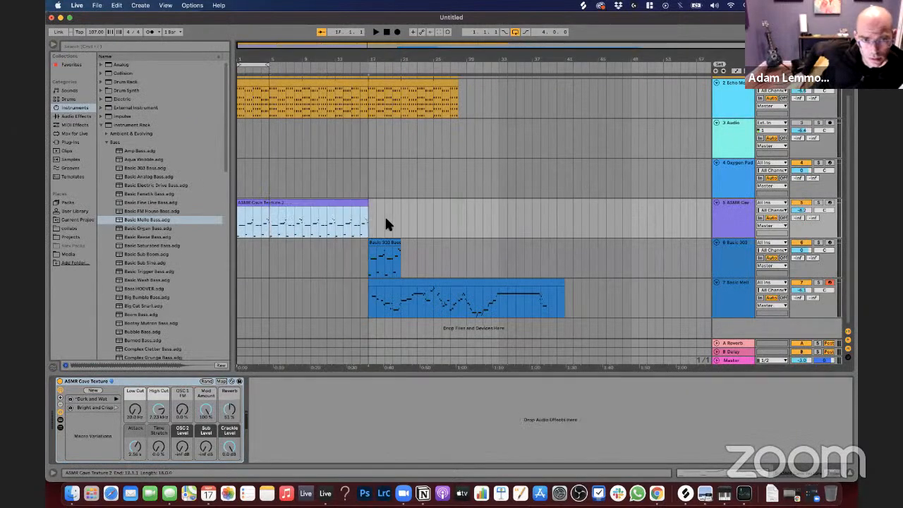
Step: Turn on looping for the Basic 303 Bass clip and extend its end to bar 33
click(472, 242)
drag(472, 243, 402, 242)
key(shift+Tab)
click(98, 71)
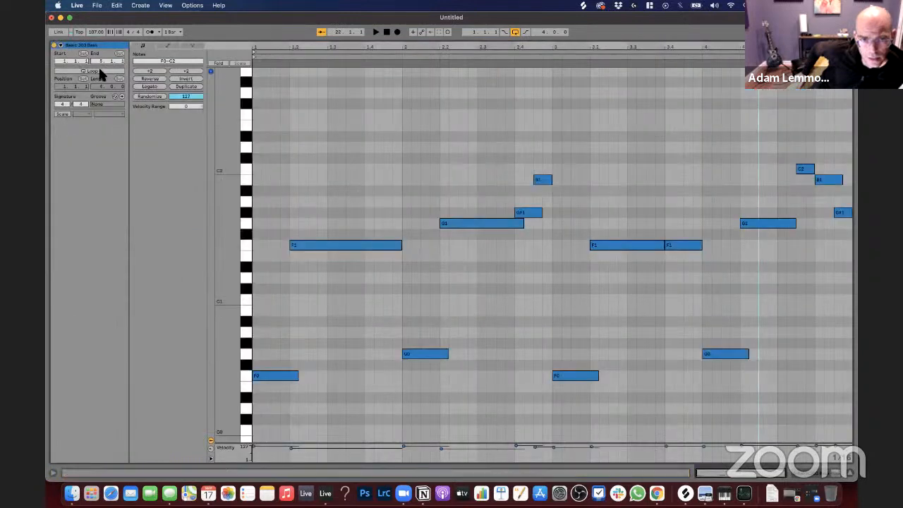
key(shift+Tab)
click(399, 245)
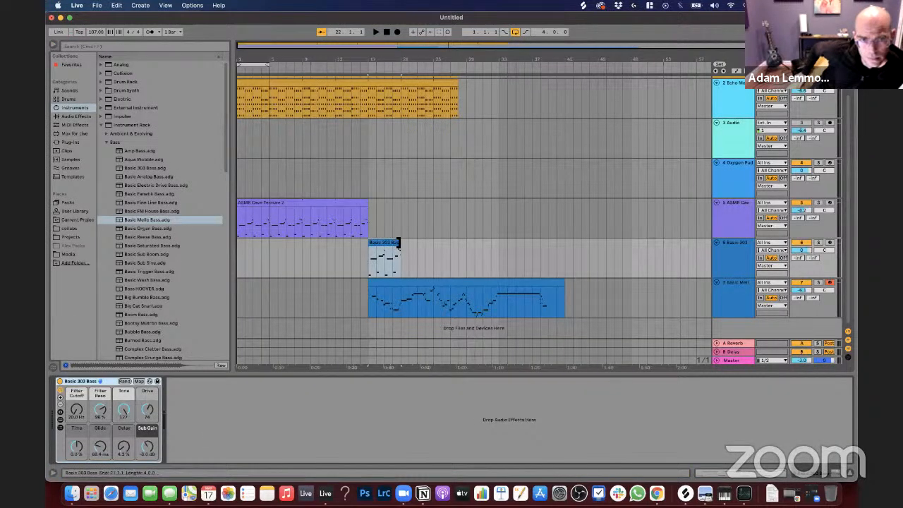
drag(399, 243, 499, 251)
Step: Extend the Echo Moved Pad and Dirtypad clips to bar 33, matching the end of the Basic 303 clip
scroll(464, 152, up, 2)
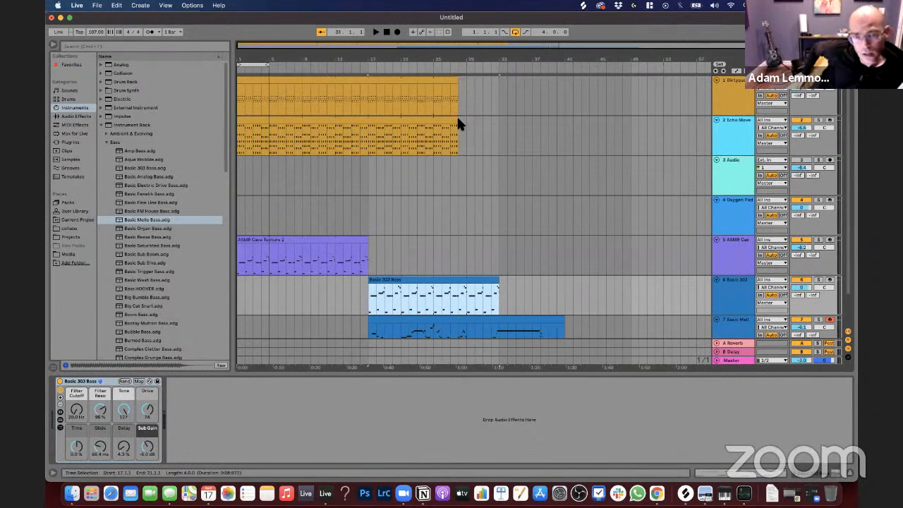
drag(456, 124, 500, 123)
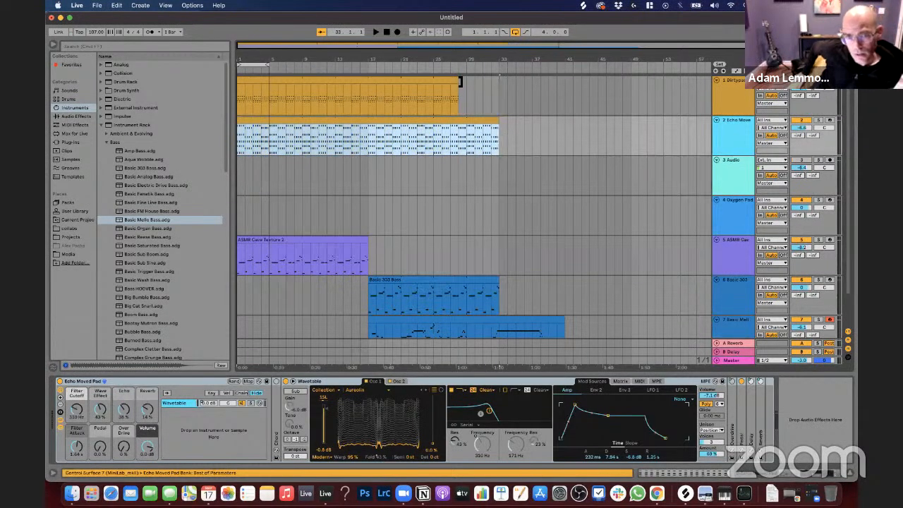
drag(460, 81, 498, 83)
scroll(504, 241, down, 2)
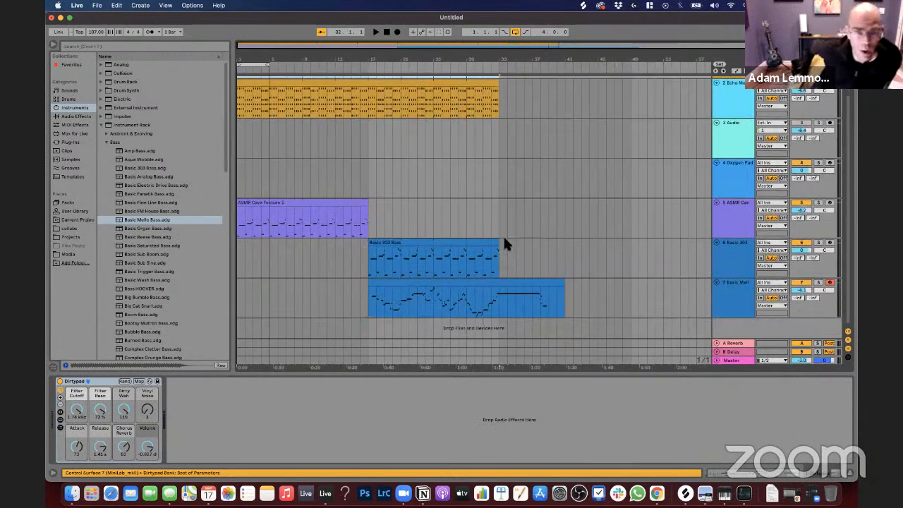
key(super+a)
scroll(441, 257, up, 2)
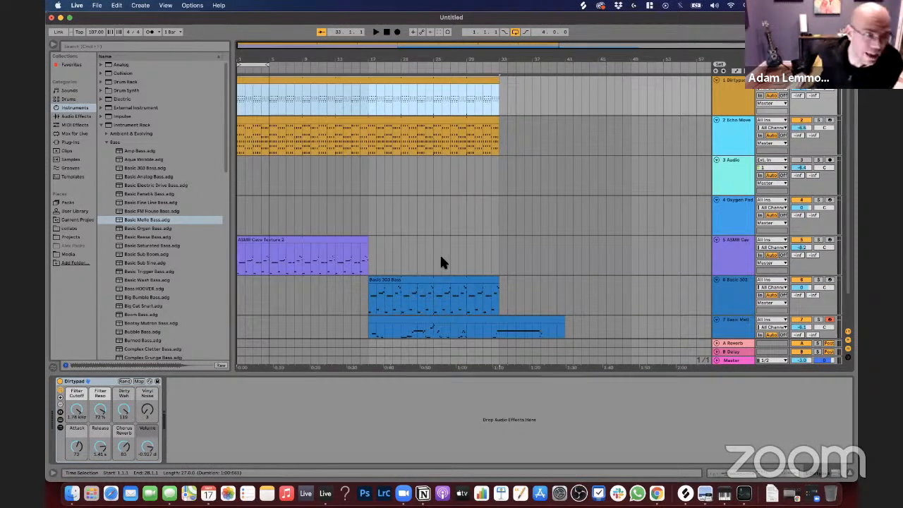
Step: Move the Basic Mello clip to bar 33 and duplicate bars 1 to 33 of the ASMR Cave Texture and Basic 303 tracks directly after themselves
scroll(441, 257, down, 2)
drag(401, 299, 533, 296)
drag(498, 268, 228, 233)
key(super+d)
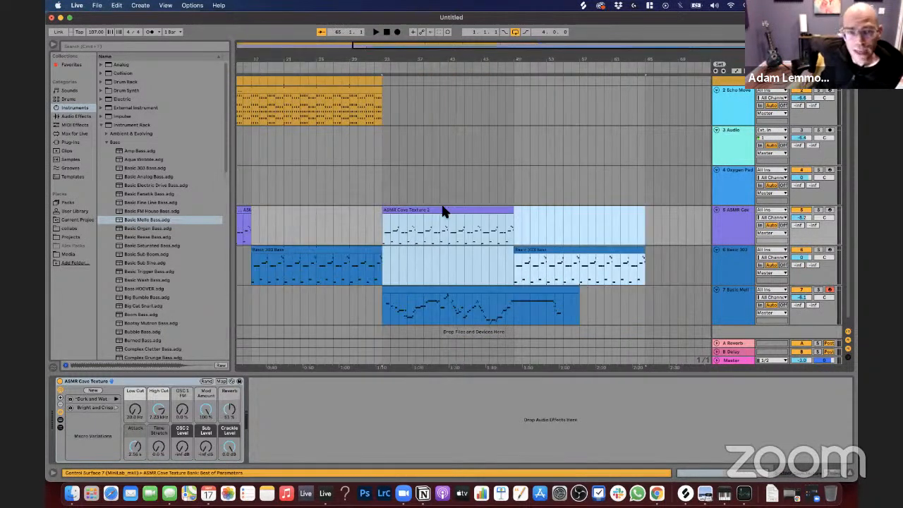
Step: Move the duplicated Basic 303 Bass clip back from bar 49 to start at bar 33
click(519, 262)
drag(529, 254, 397, 259)
scroll(399, 255, left, 5)
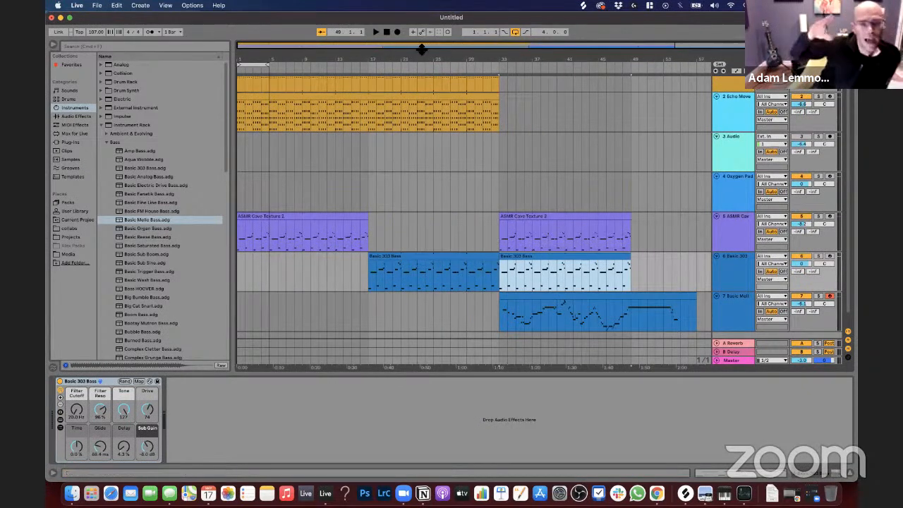
Step: Replace the notes in the first ASMR Cave Texture clip with a single low note sustained across its four-bar loop
drag(422, 57, 418, 53)
scroll(562, 219, up, 2)
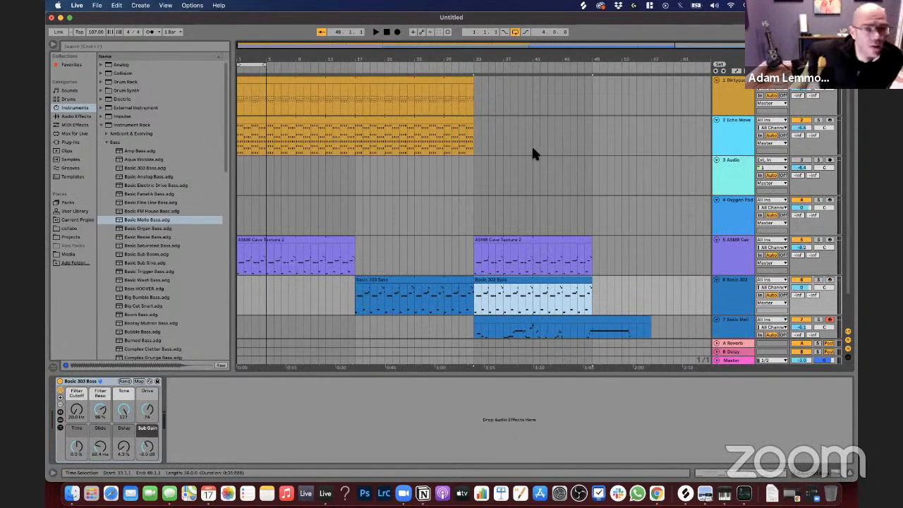
scroll(533, 148, down, 3)
scroll(533, 148, up, 3)
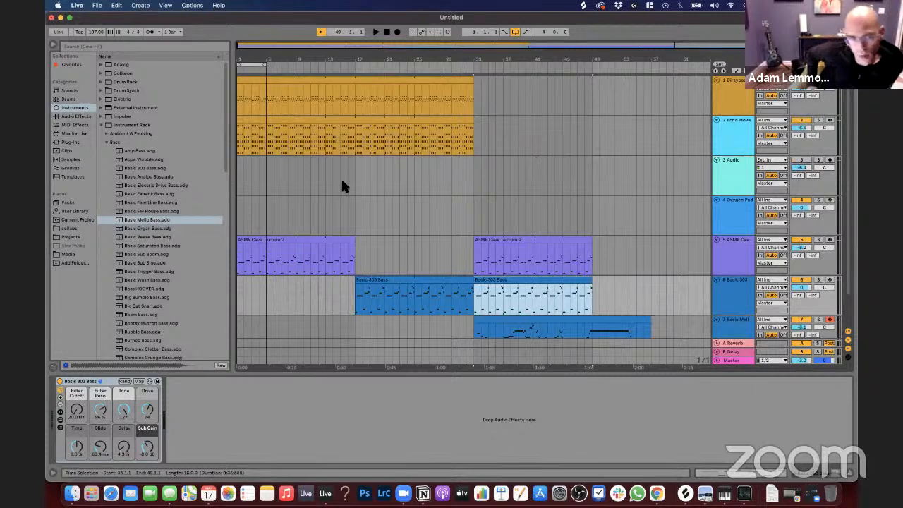
scroll(342, 185, down, 3)
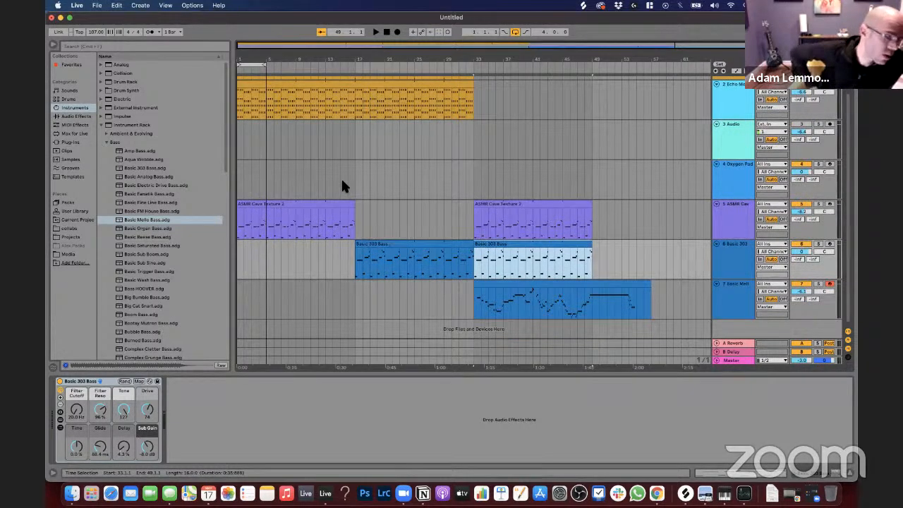
click(308, 206)
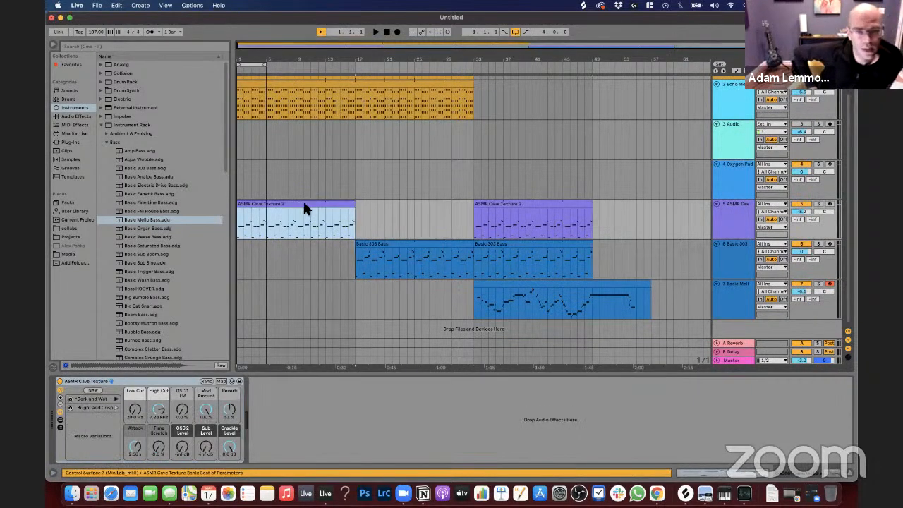
double_click(305, 209)
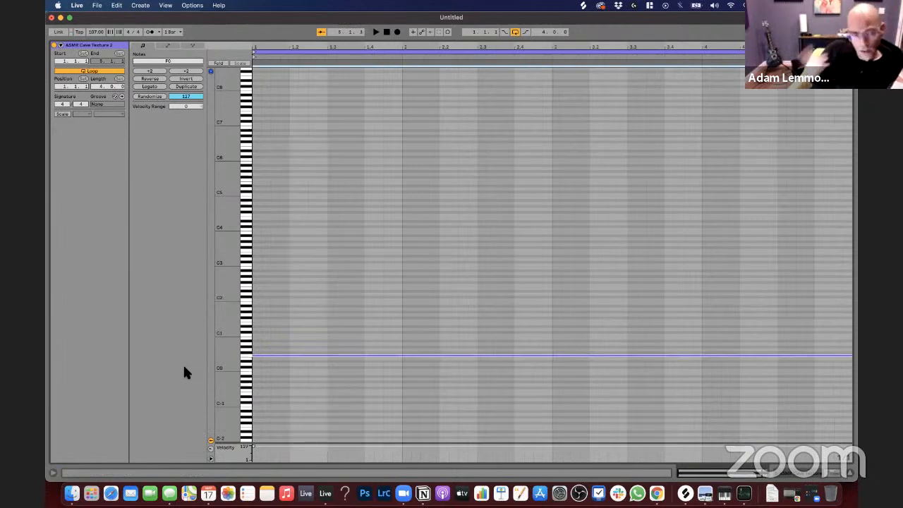
key(super+z)
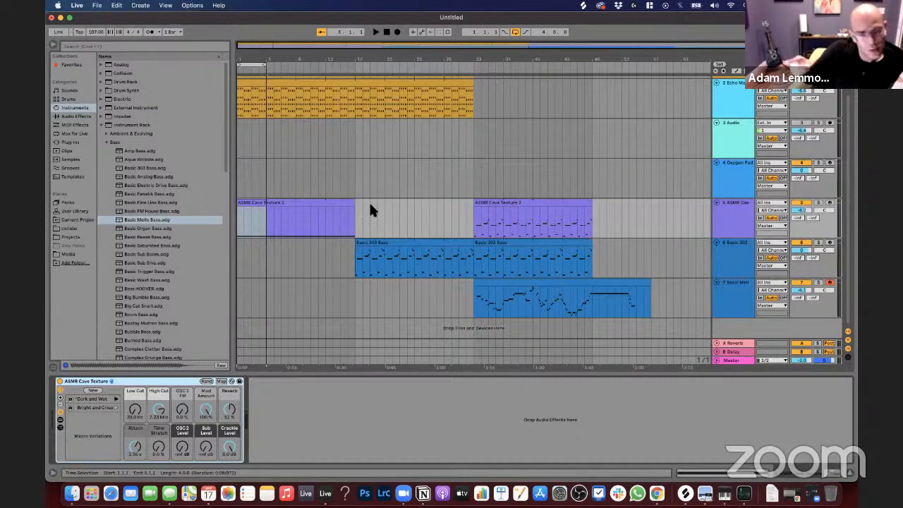
Step: Copy the first ASMR Cave Texture clip, with its sustained note, over the second ASMR Cave Texture clip at bar 33
click(313, 203)
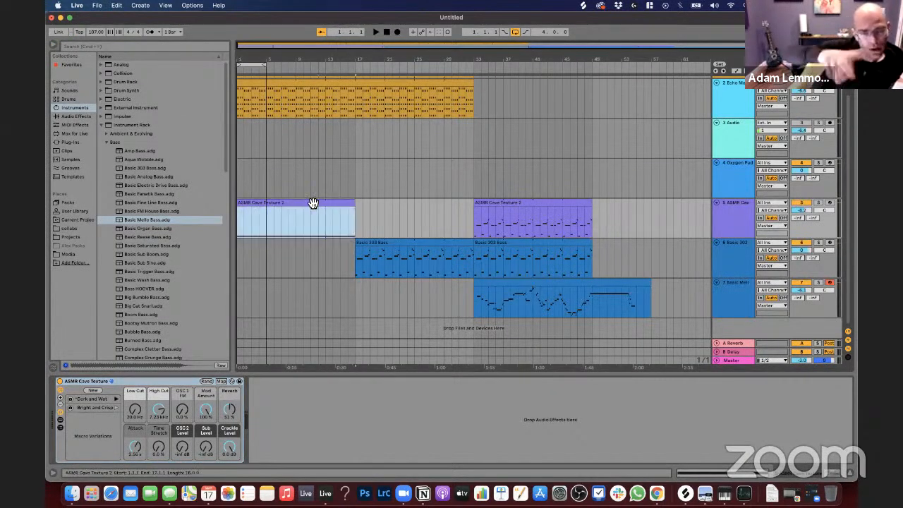
scroll(313, 203, up, 1)
scroll(315, 202, down, 1)
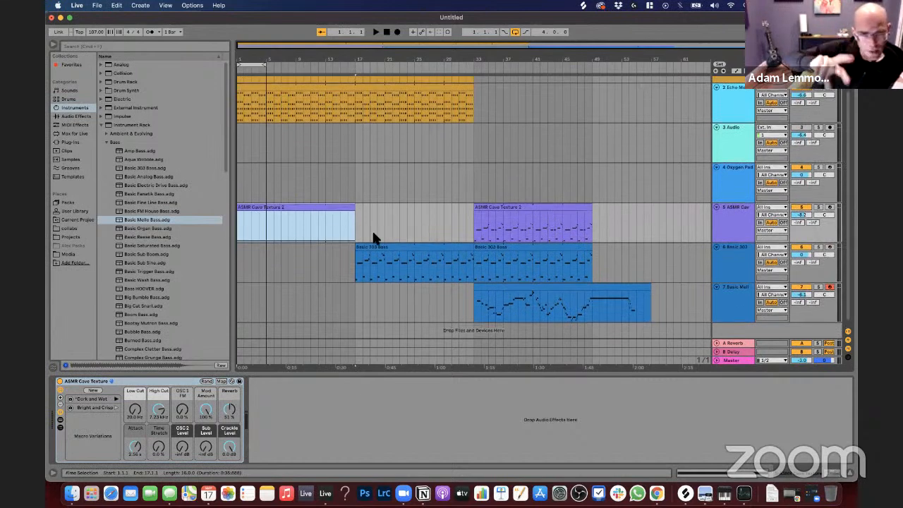
scroll(496, 257, up, 3)
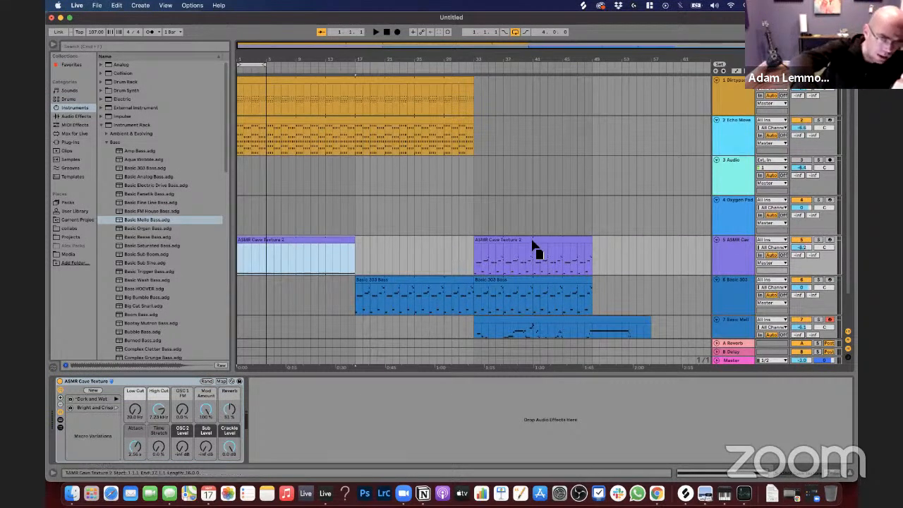
drag(534, 247, 528, 250)
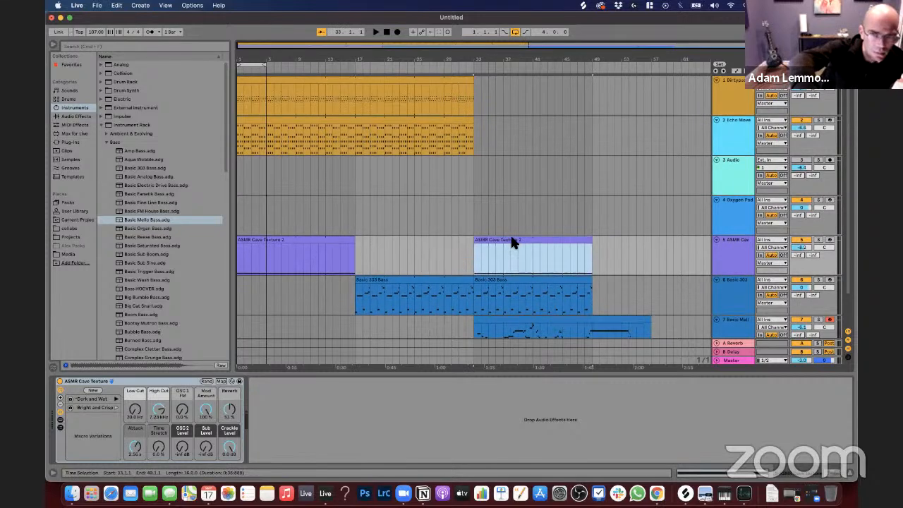
scroll(512, 239, down, 2)
scroll(442, 206, up, 2)
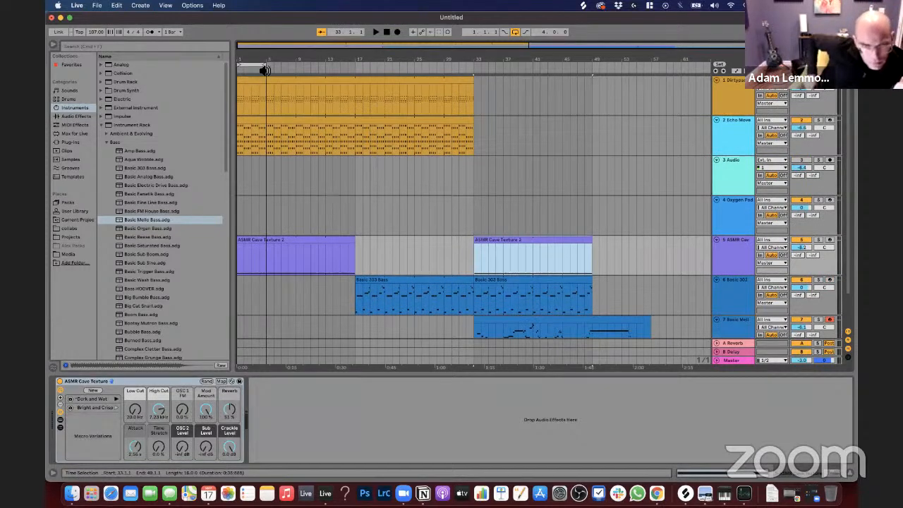
Step: Play back the four-bar loop at bar 1 to hear the sustained ASMR Cave Texture note with the pads
click(259, 65)
key(space)
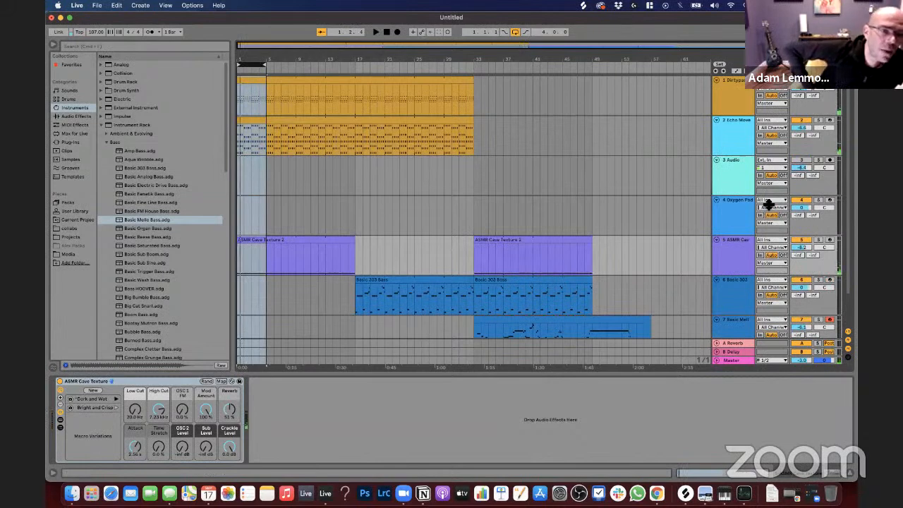
click(358, 215)
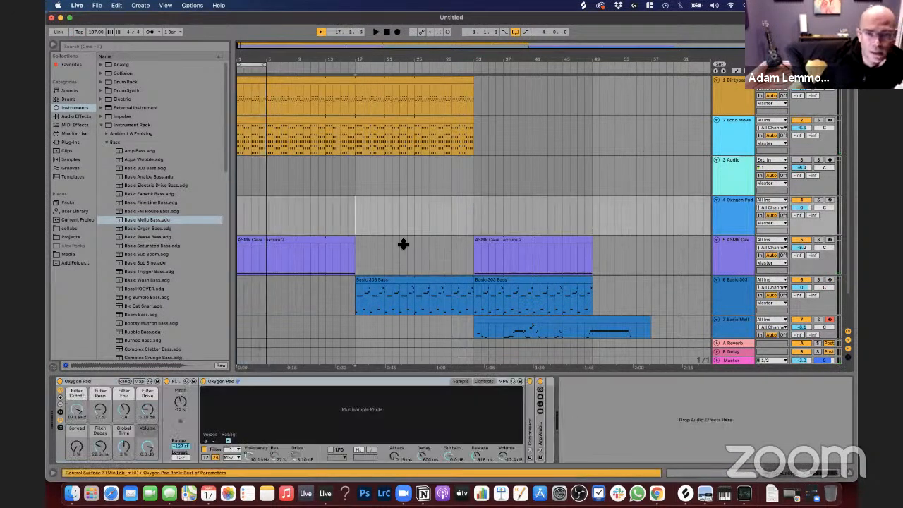
Step: Play from bar 33 with only the ASMR Cave Texture and Basic 303 tracks soloed
click(740, 257)
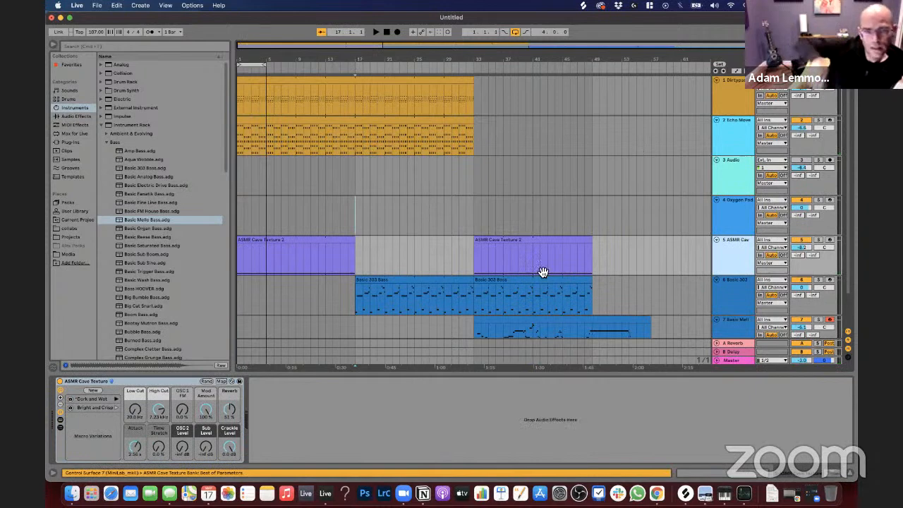
click(528, 245)
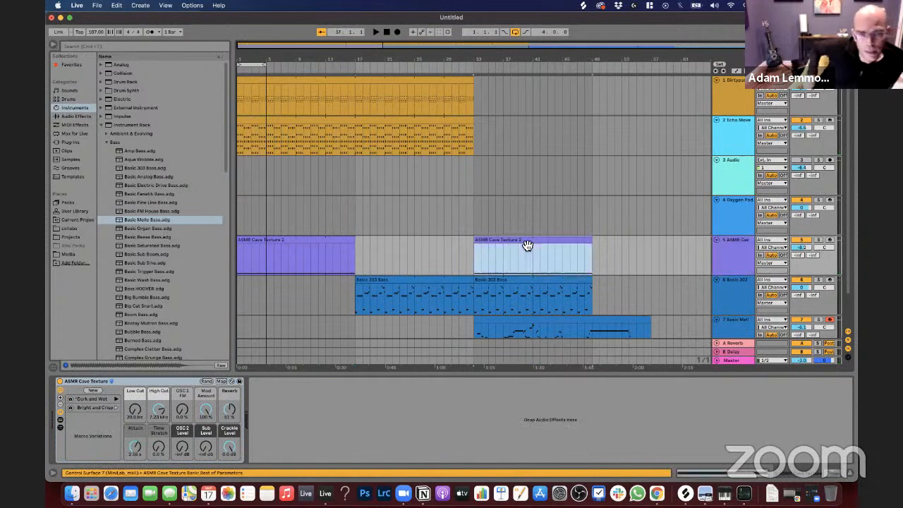
click(819, 241)
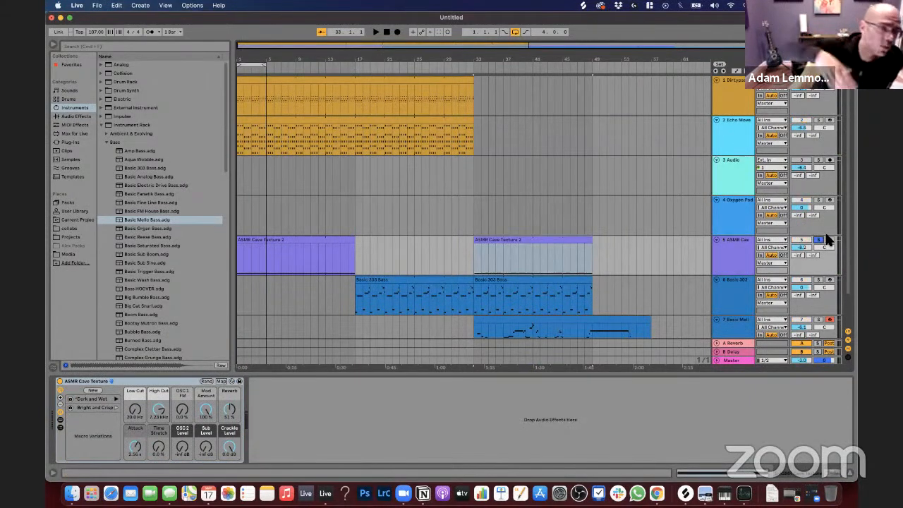
key(space)
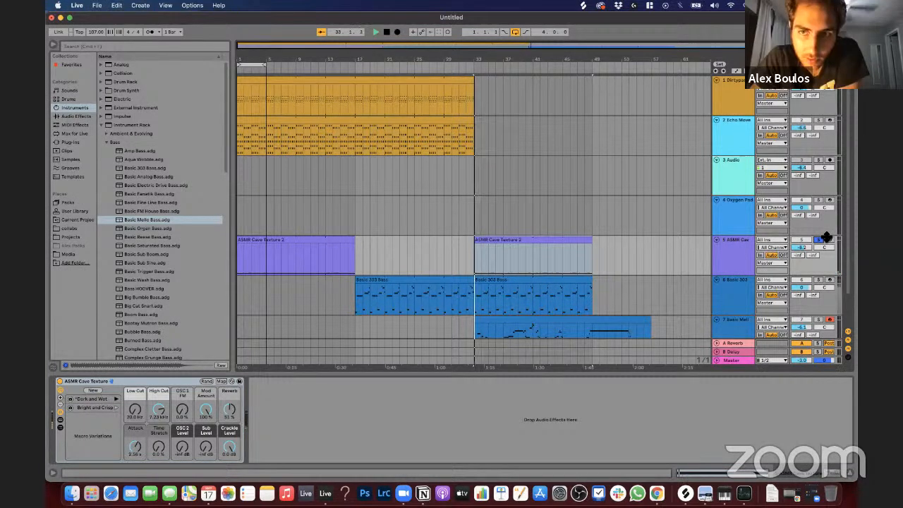
click(818, 280)
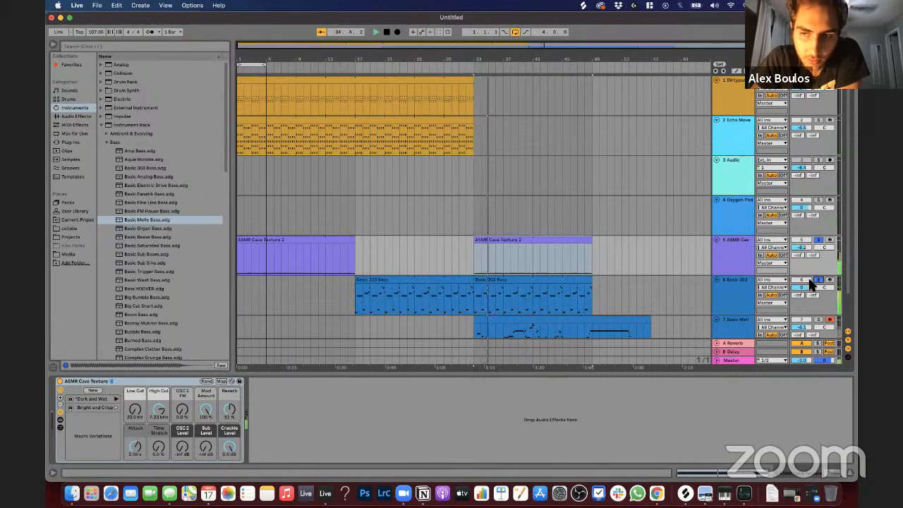
Step: Lower the Basic 303 track volume to -12.3 dB and bring the ASMR Cave Texture track down to about the same level
click(806, 291)
drag(805, 290, 805, 318)
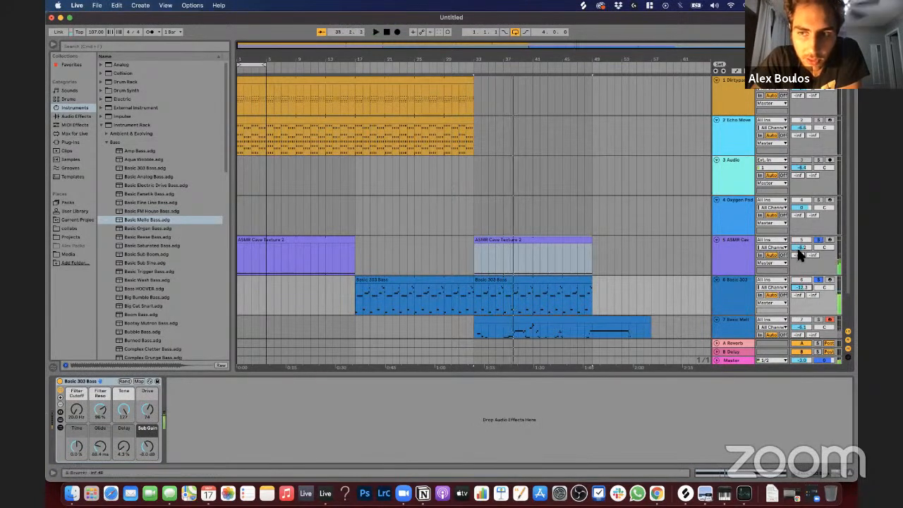
drag(799, 248, 799, 255)
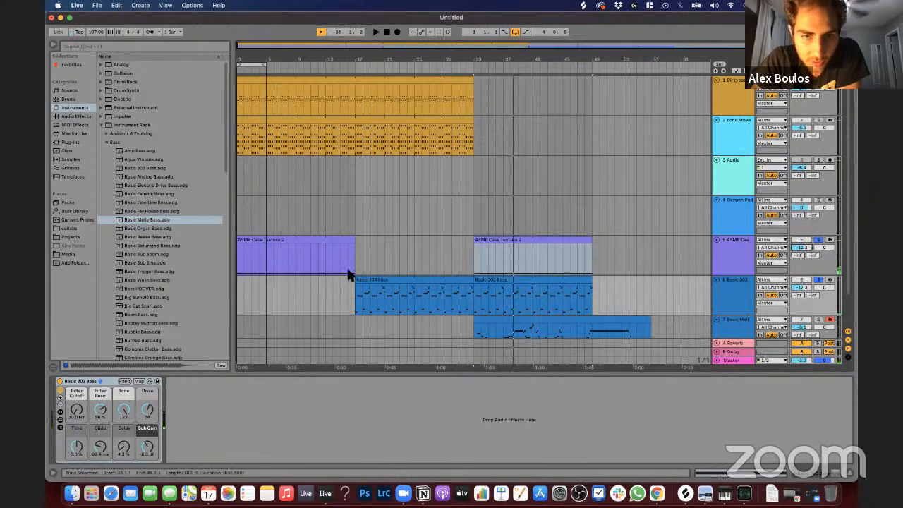
Step: Play from bar 1 with the solos off and rebalance the two pads, adjusting Dirtypad's volume and setting Echo Moved Pad to -7.1 dB
click(287, 242)
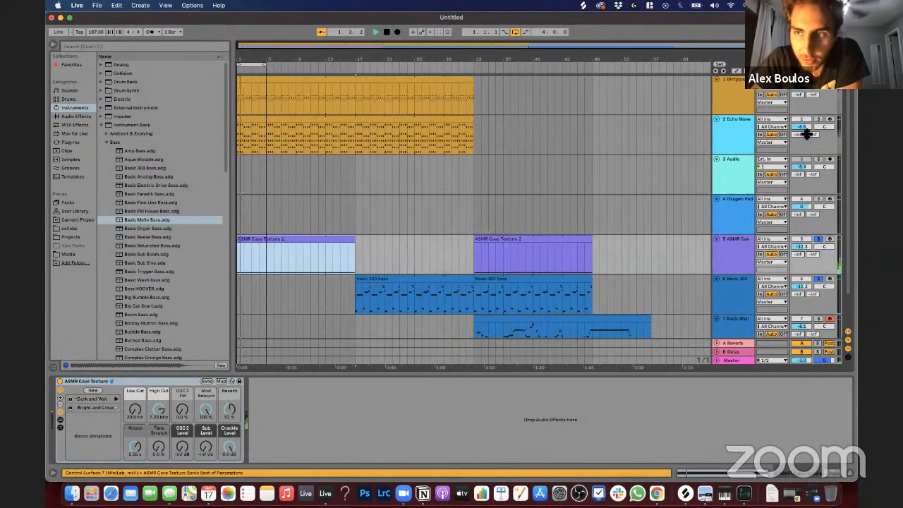
click(819, 239)
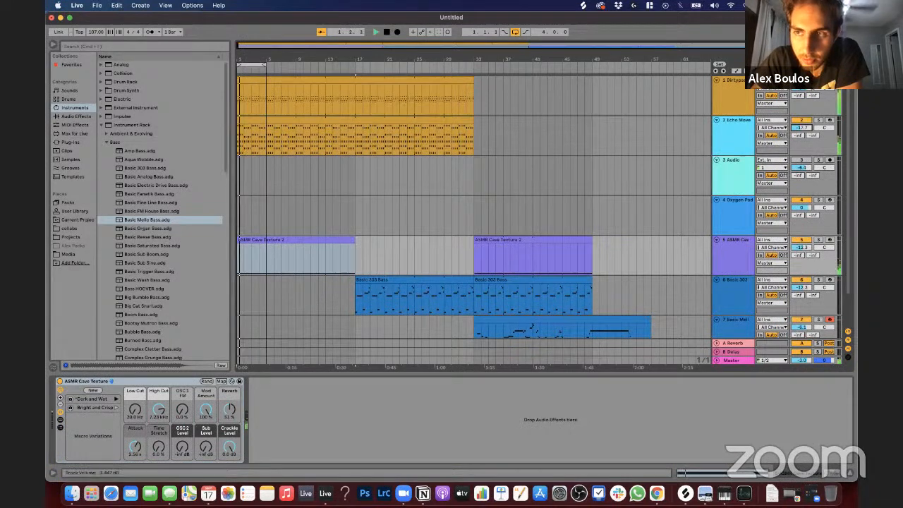
drag(802, 127, 805, 97)
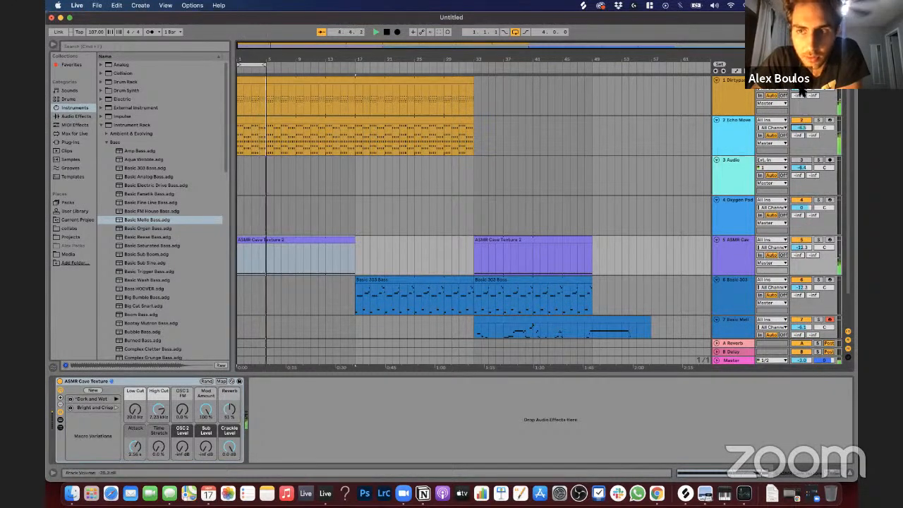
mouse_move(801, 88)
mouse_down()
mouse_move(801, 115)
mouse_move(801, 88)
mouse_up()
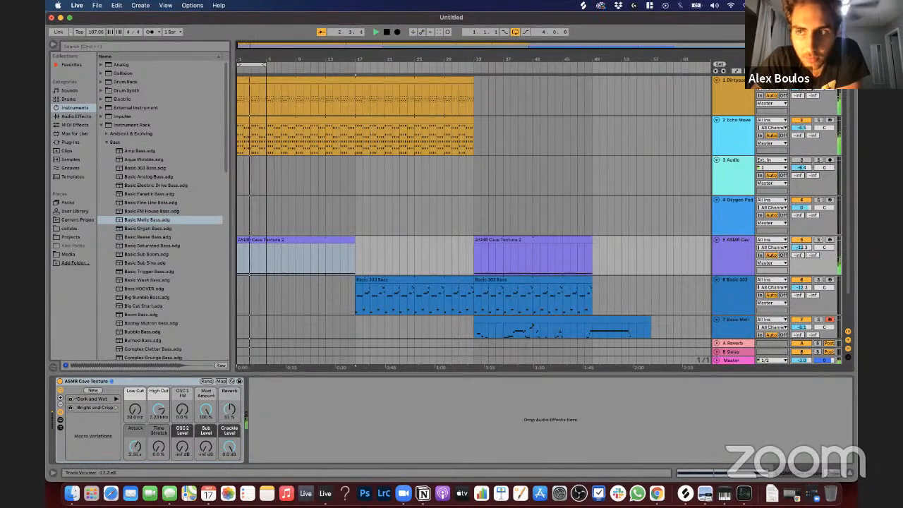
drag(803, 127, 804, 129)
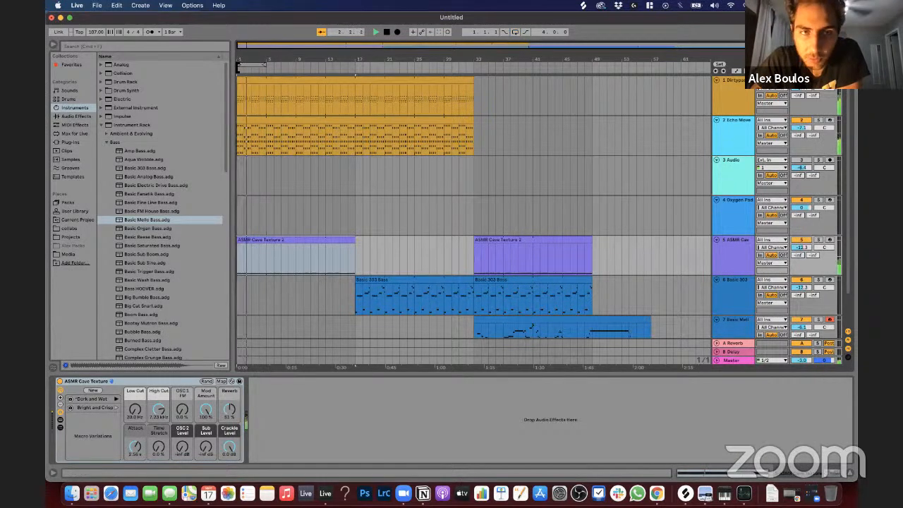
Step: Automate the Echo Moved Pad's Filter Cutoff to rise steadily from bar 1 to about 7.4 kHz at bar 17
click(254, 99)
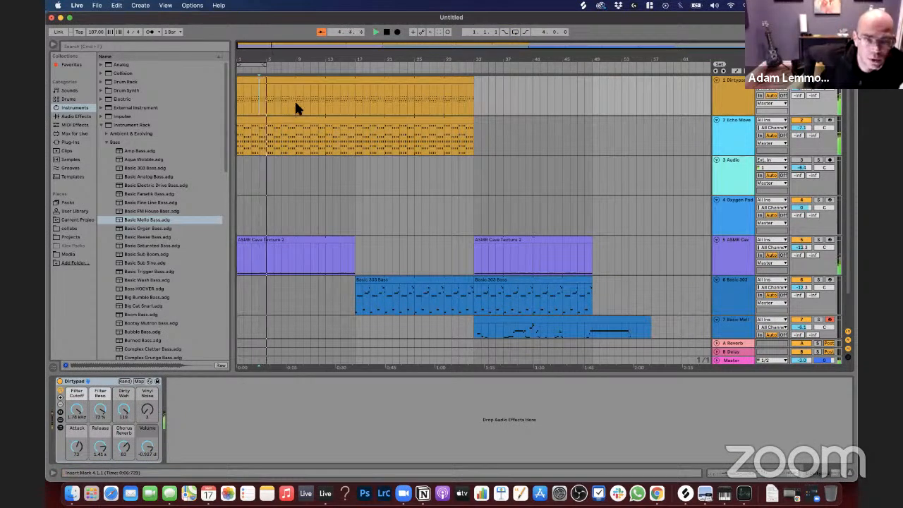
click(730, 127)
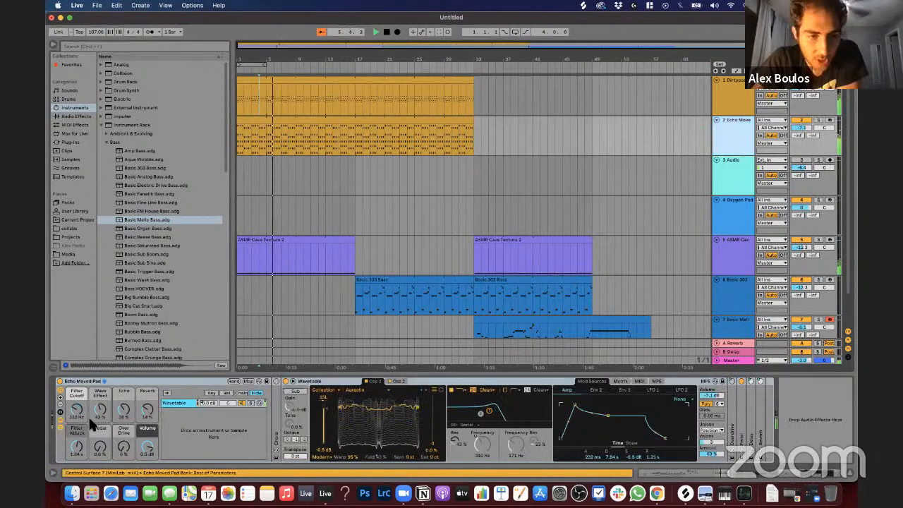
drag(77, 412, 77, 407)
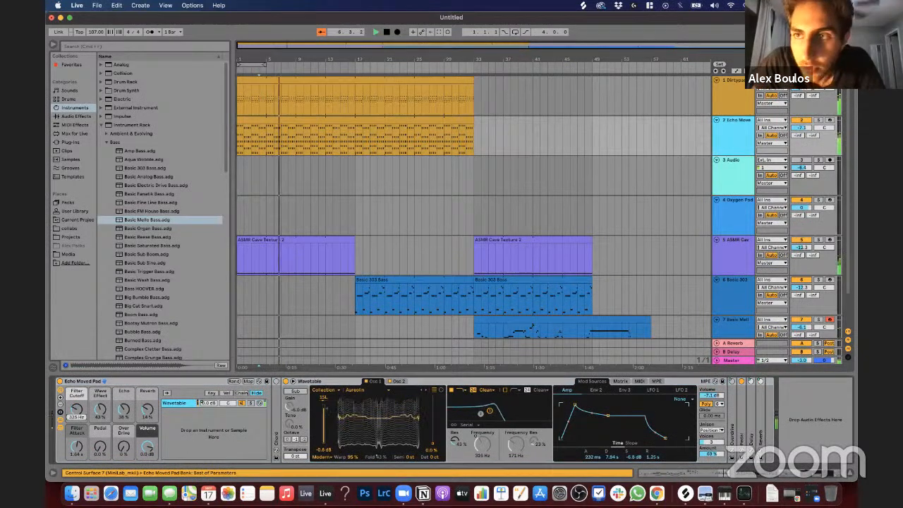
key(a)
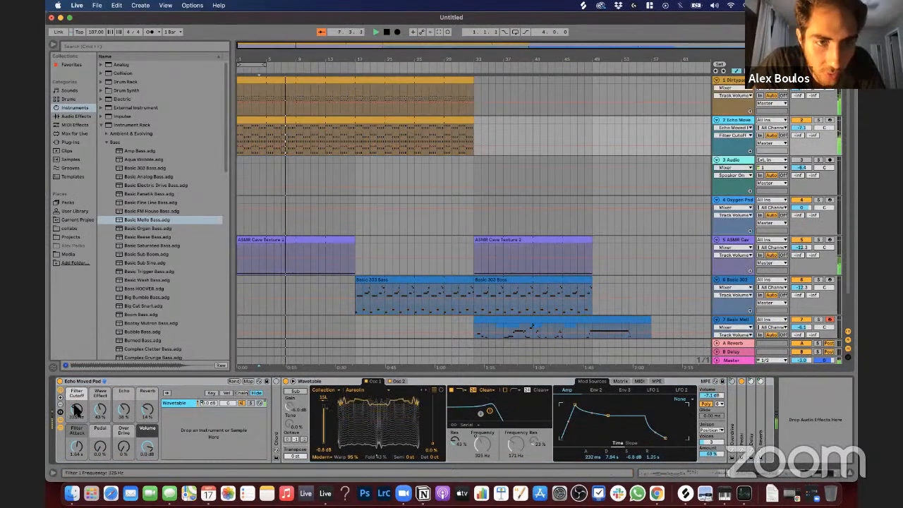
drag(240, 149, 357, 130)
key(space)
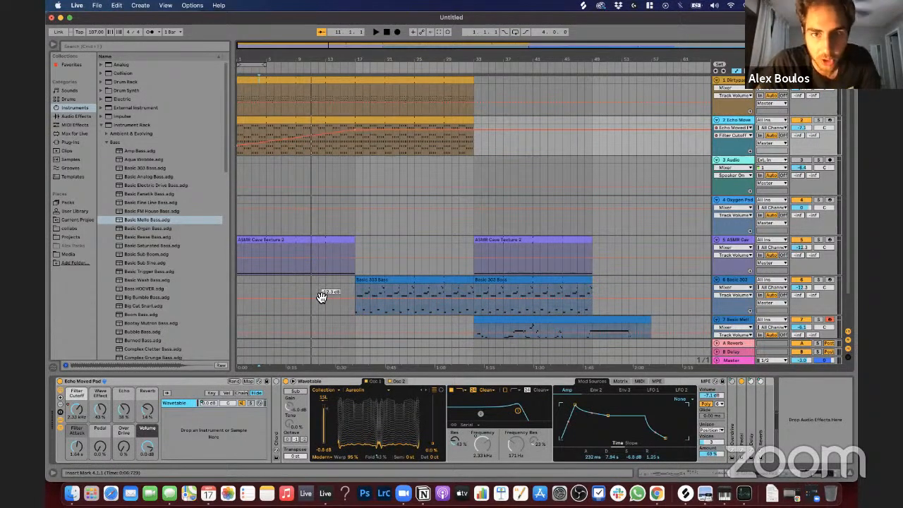
Step: Hide and show the automation envelopes to compare the arrangement with and without them displayed
key(a)
key(a)
key(a)
key(a)
key(a)
key(a)
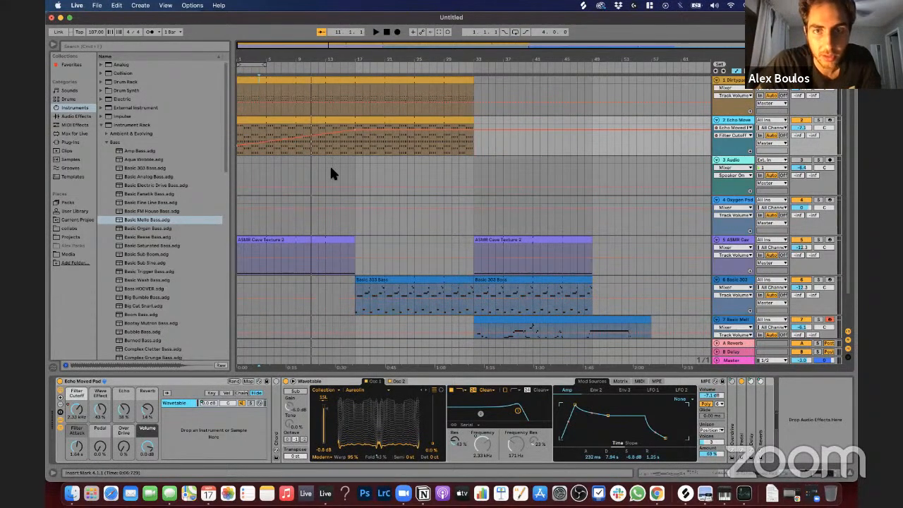
key(a)
key(a)
key(a)
key(a)
key(a)
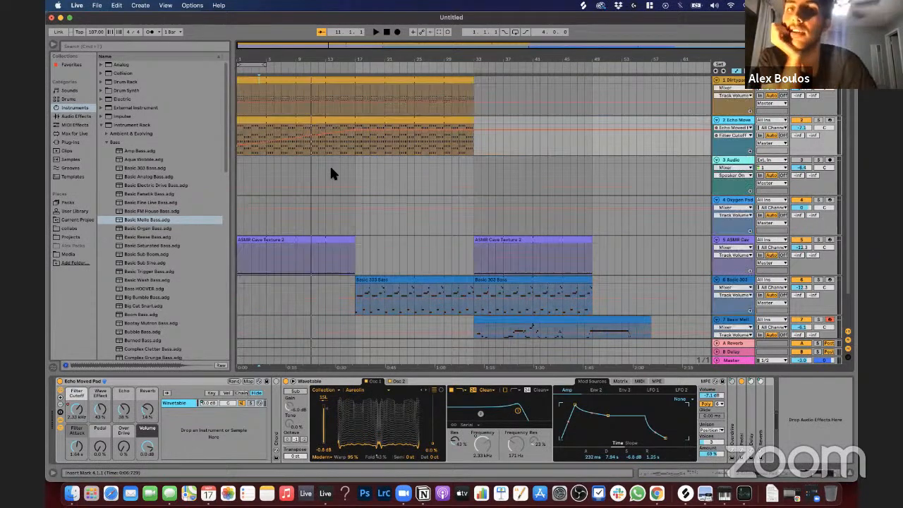
key(a)
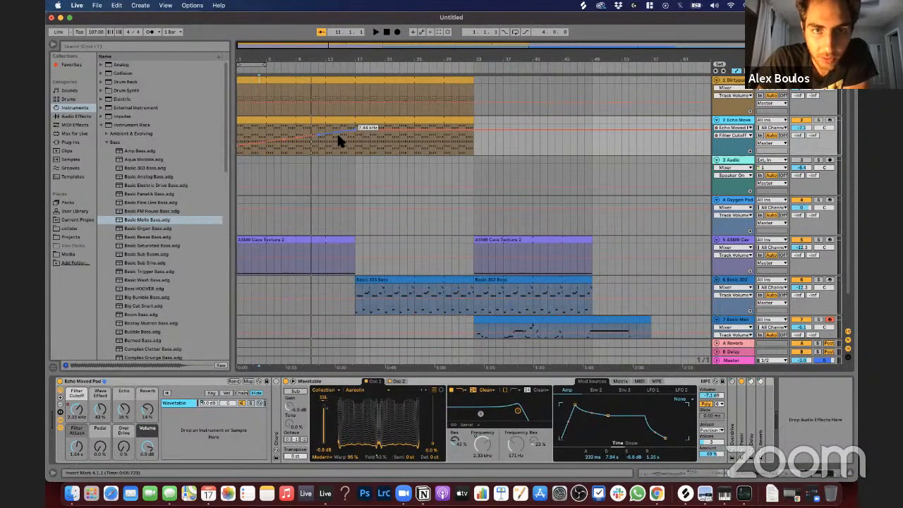
Step: Reshape the Echo Moved Pad's Filter Cutoff automation to rise until about bar 8 and fall until bar 17, lowering bars 9 to 24
drag(355, 130, 336, 144)
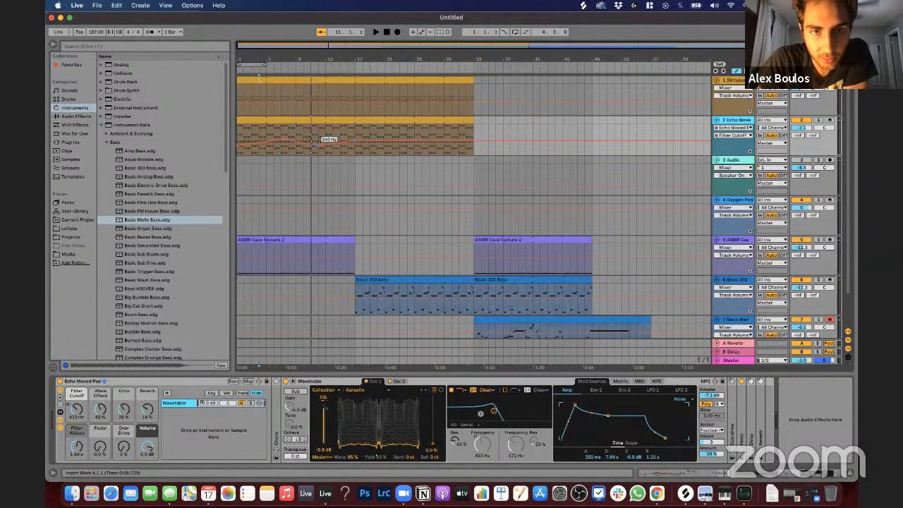
mouse_move(319, 139)
mouse_down()
mouse_move(319, 128)
mouse_move(321, 149)
mouse_move(319, 136)
mouse_move(304, 135)
mouse_up()
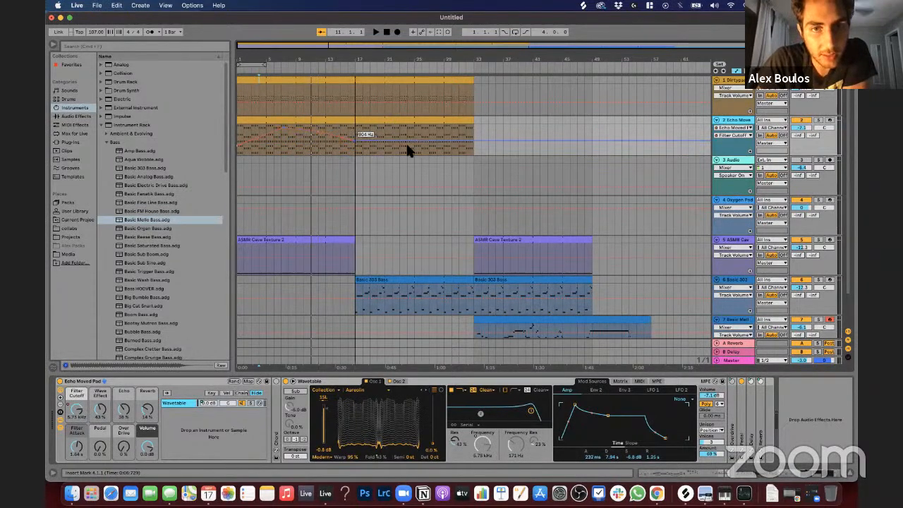
drag(408, 132, 296, 141)
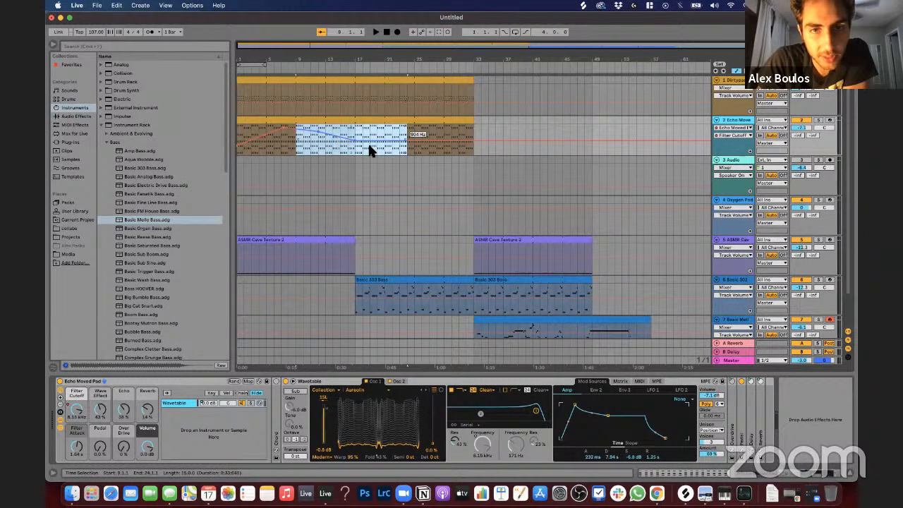
mouse_move(408, 134)
mouse_down()
mouse_move(407, 126)
mouse_move(408, 140)
mouse_up()
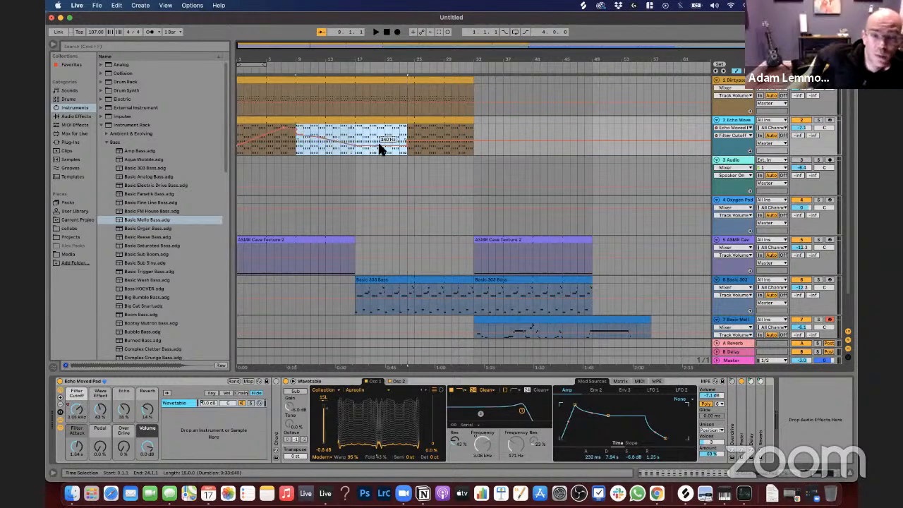
Step: Insert a sine shape into the pad's Filter Cutoff automation over bars 9 to 24 and adjust its curve during playback
right_click(325, 138)
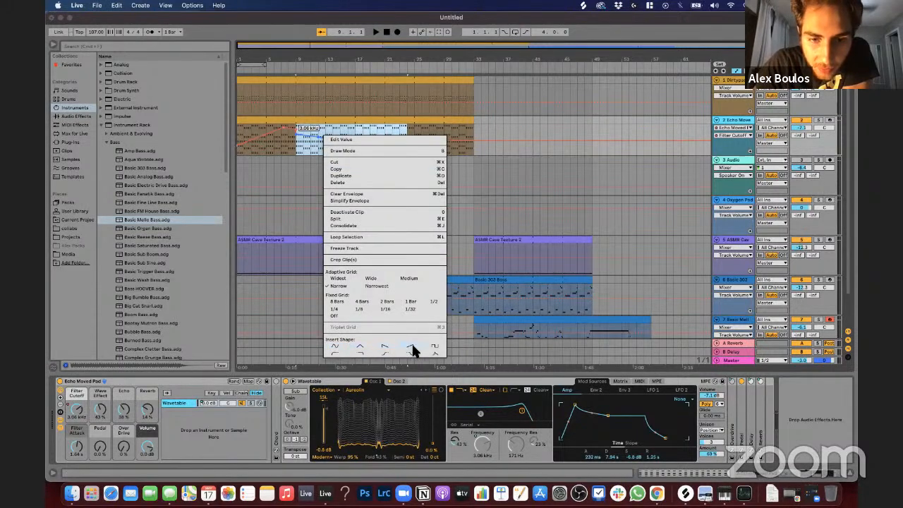
click(336, 346)
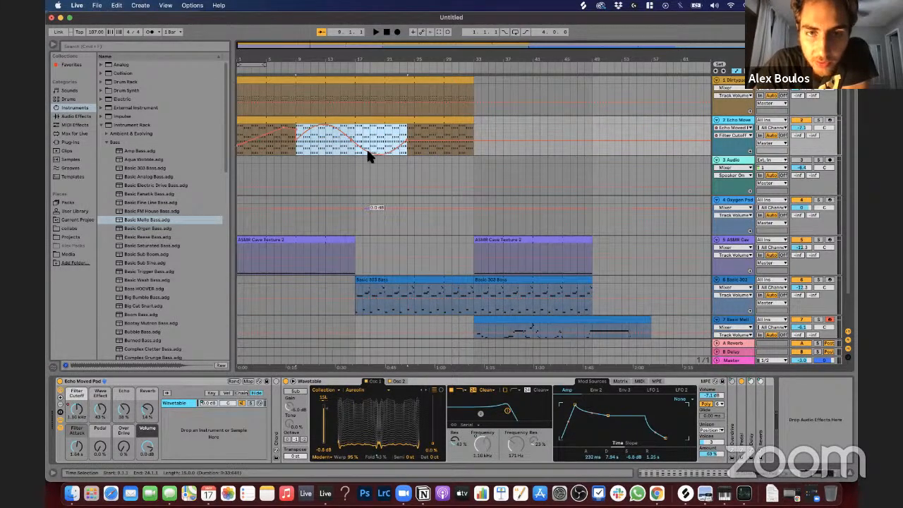
key(space)
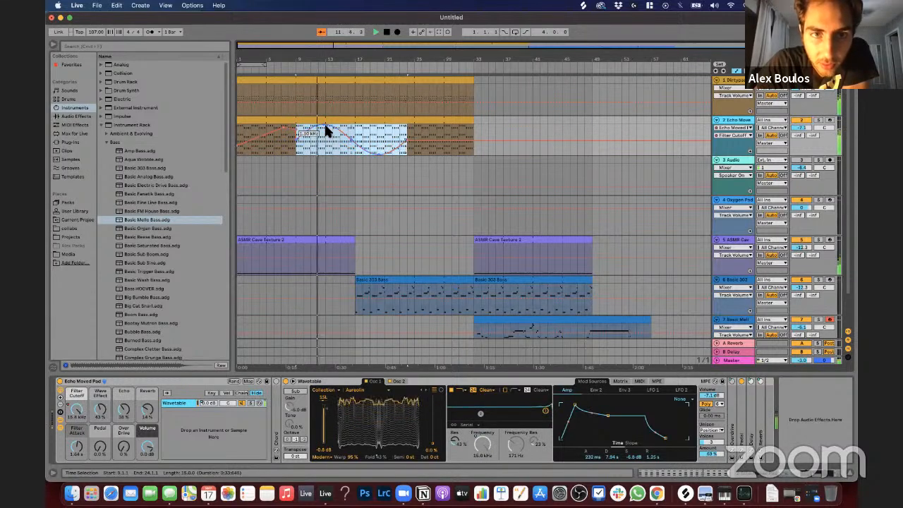
drag(324, 126, 355, 140)
mouse_move(411, 142)
mouse_down()
mouse_move(382, 142)
mouse_move(408, 142)
mouse_up()
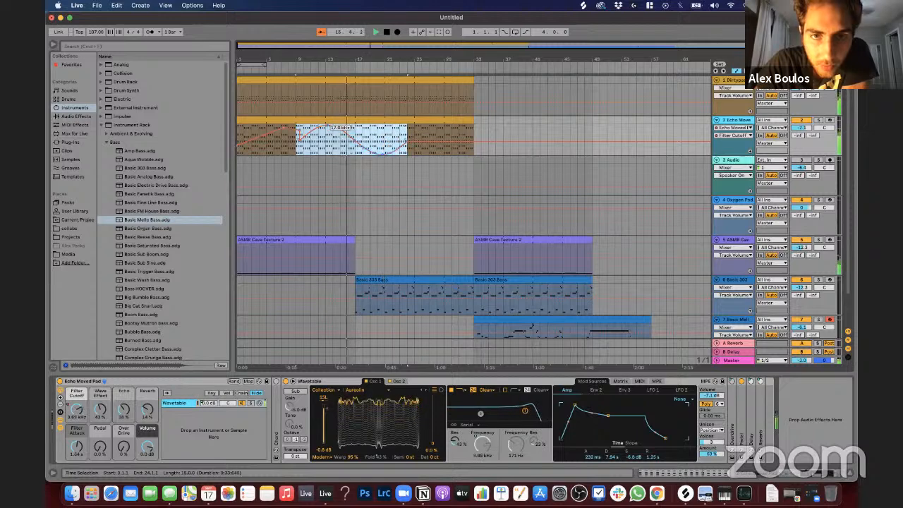
click(350, 146)
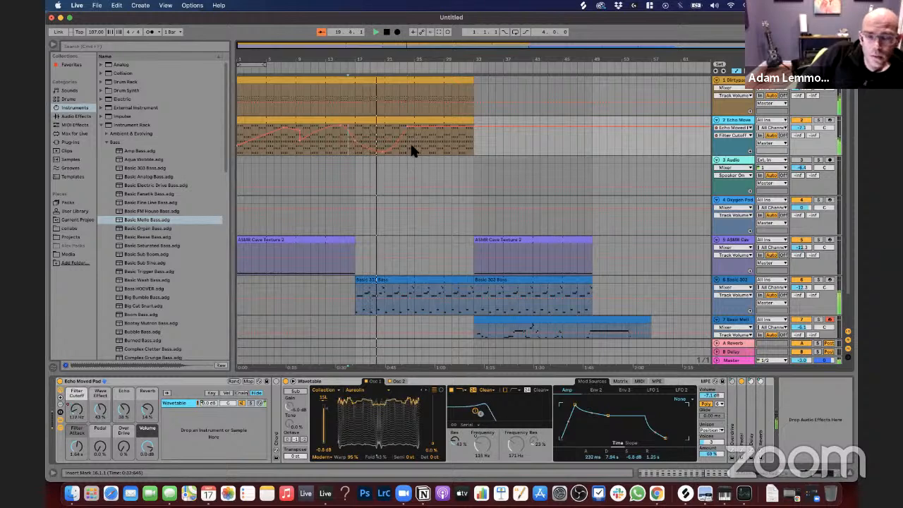
Step: Duplicate the pad's Filter Cutoff automation of bars 10 to 25 onward from bar 25 and smooth the join around bar 24
drag(414, 148, 300, 154)
key(super+d)
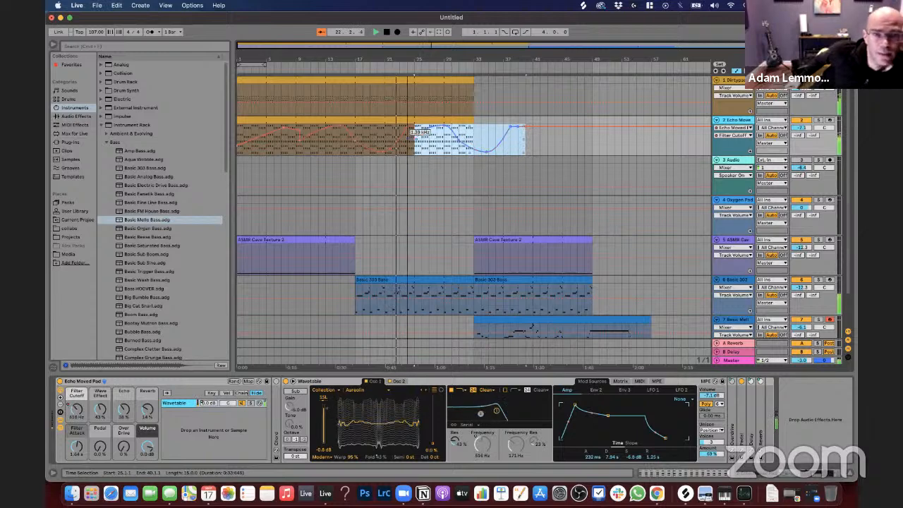
click(419, 139)
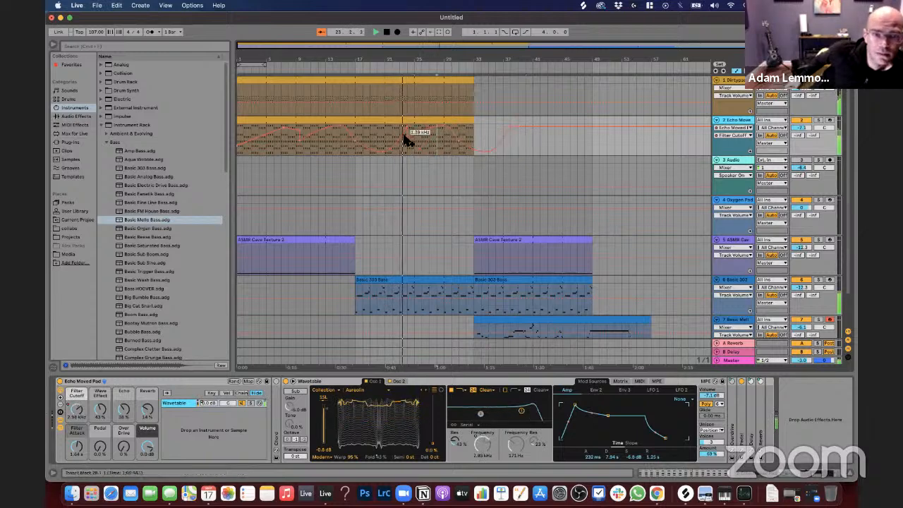
click(408, 127)
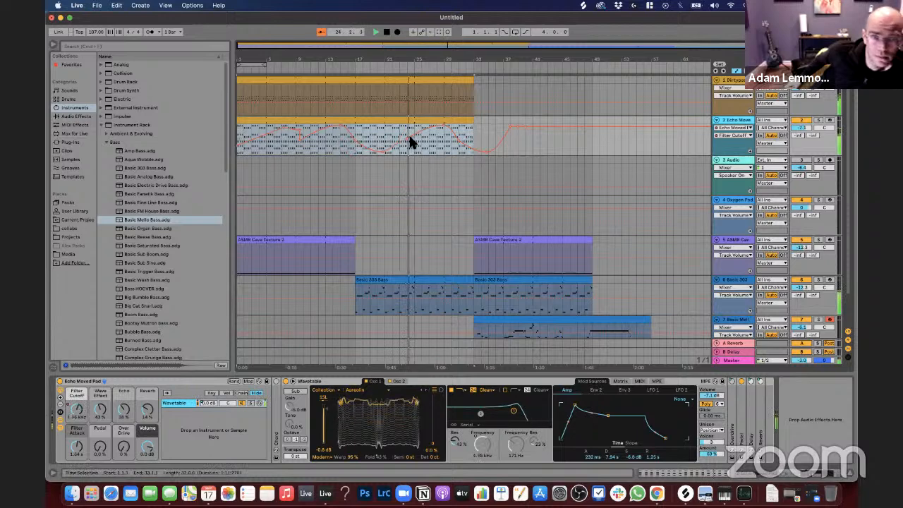
click(423, 145)
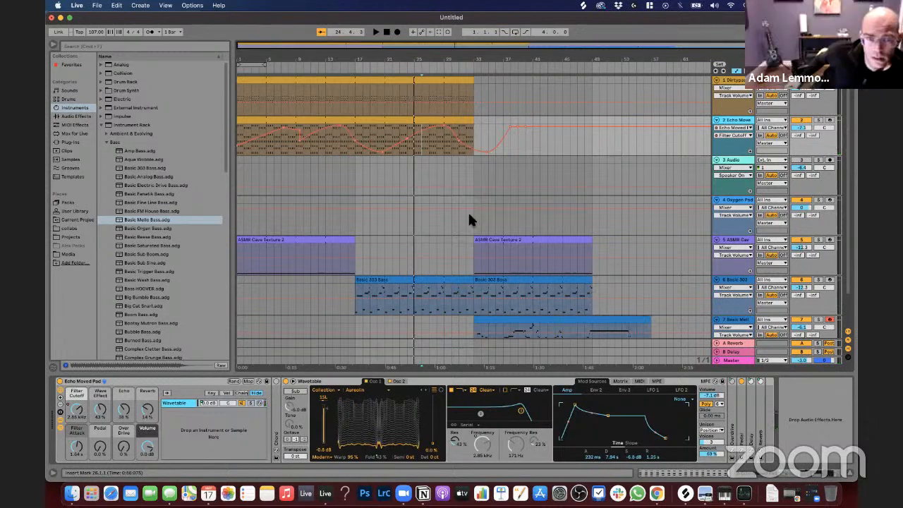
Step: Hide the automation envelopes in the arrangement
click(346, 155)
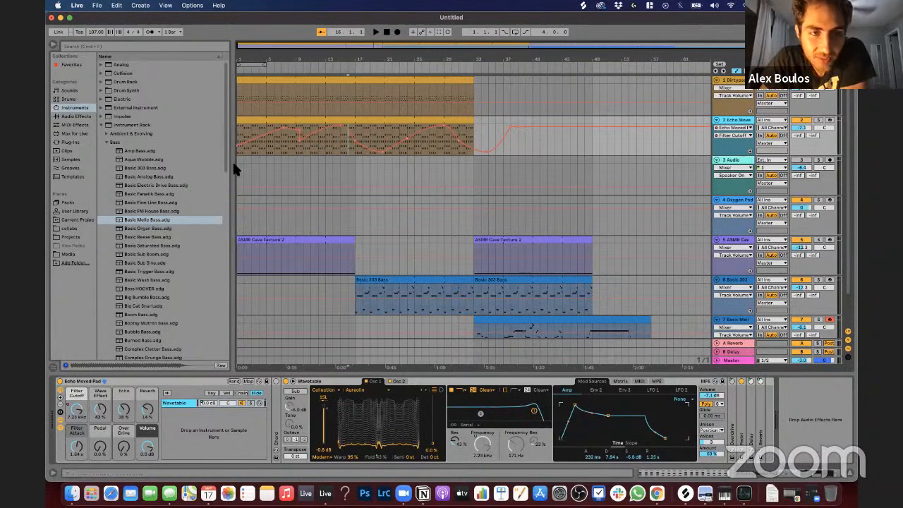
click(255, 151)
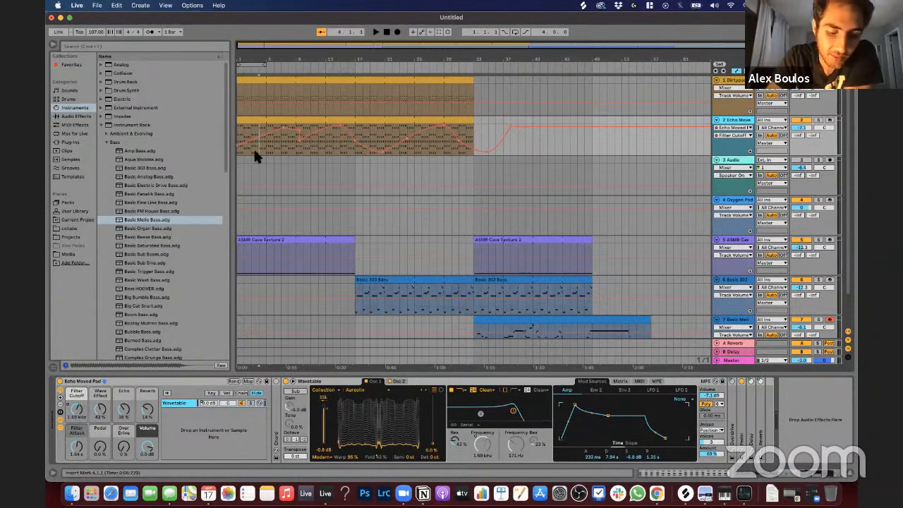
key(a)
Step: Fold the Bass presets away and preview the Booms instrument racks, including 2-Way Boom and 3 OP Boom
scroll(341, 272, down, 2)
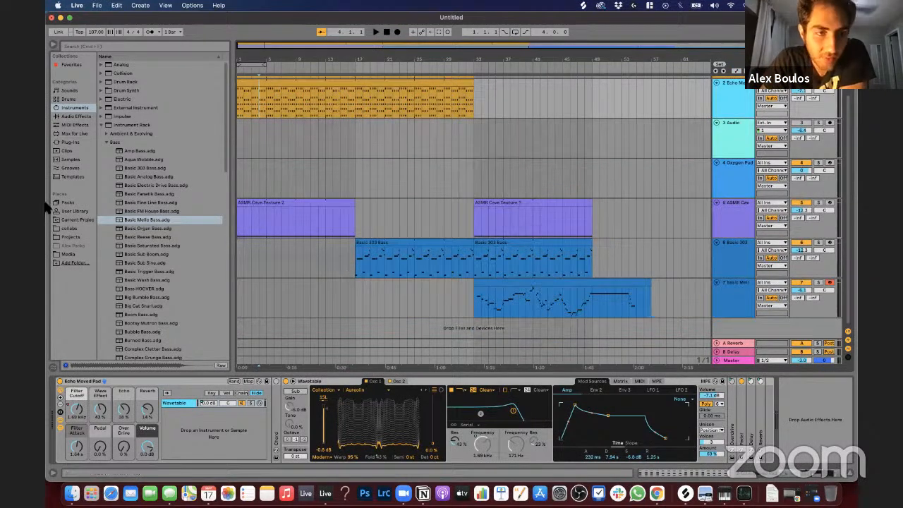
click(106, 142)
key(Down)
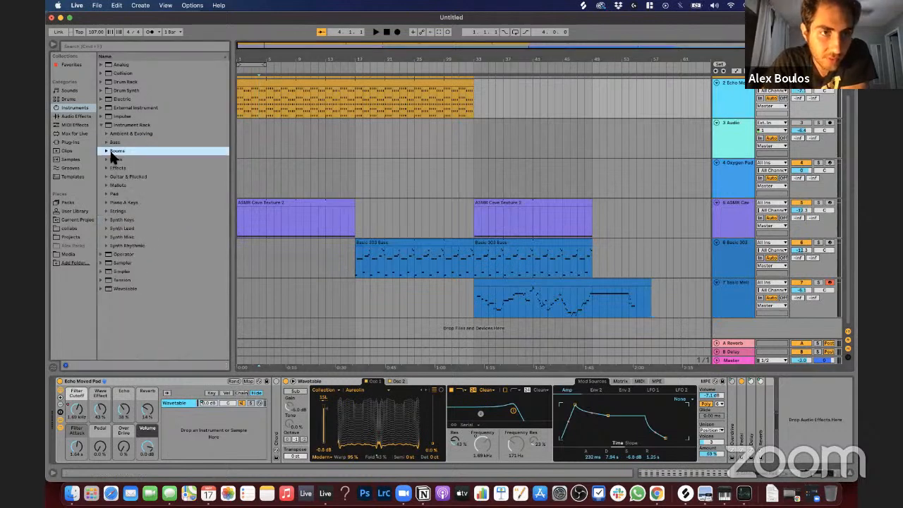
key(Right)
key(Down)
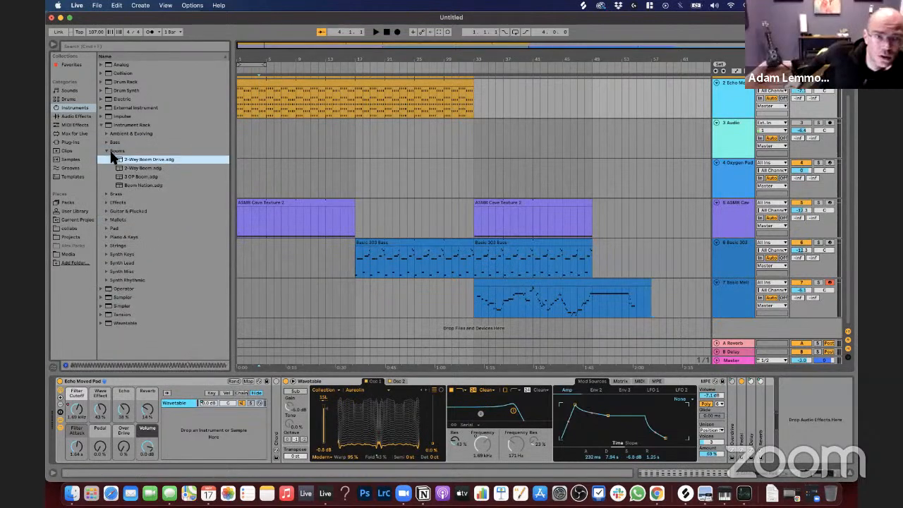
key(Down)
key(Down)
key(Down)
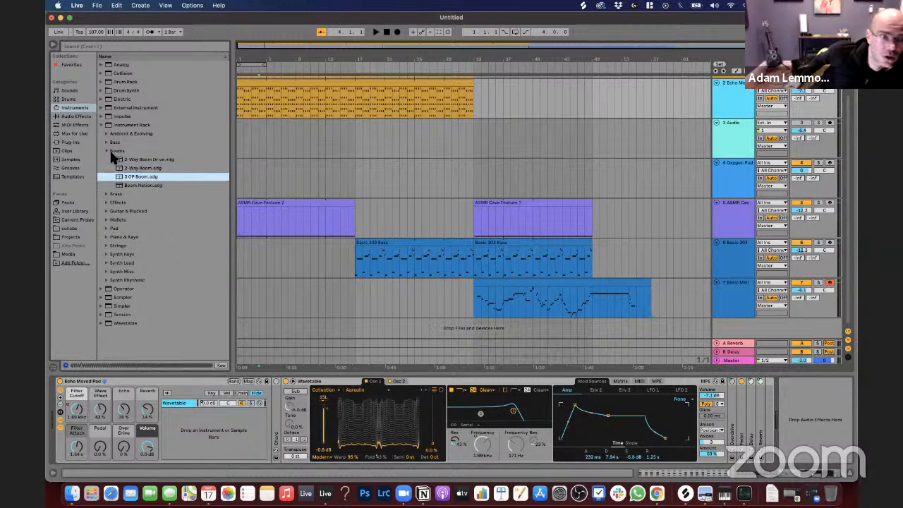
key(Up)
key(Up)
key(Up)
key(Up)
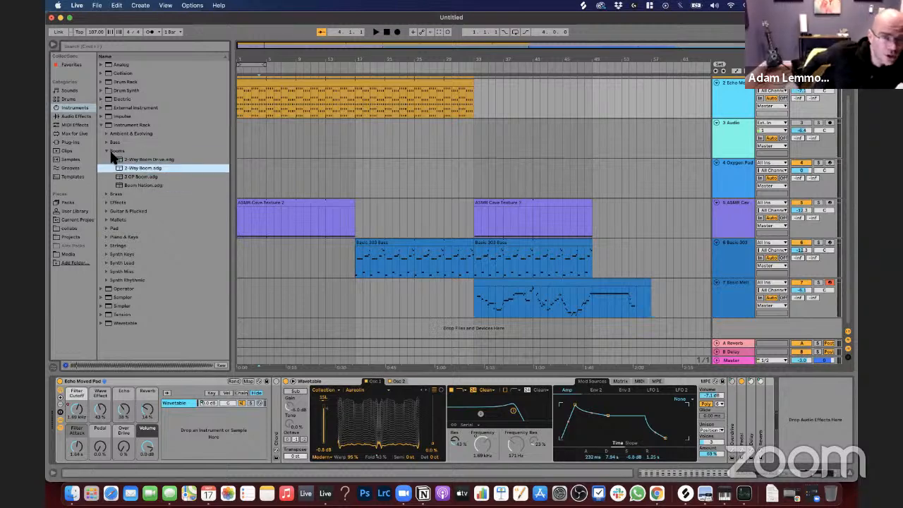
key(Left)
scroll(375, 141, up, 1)
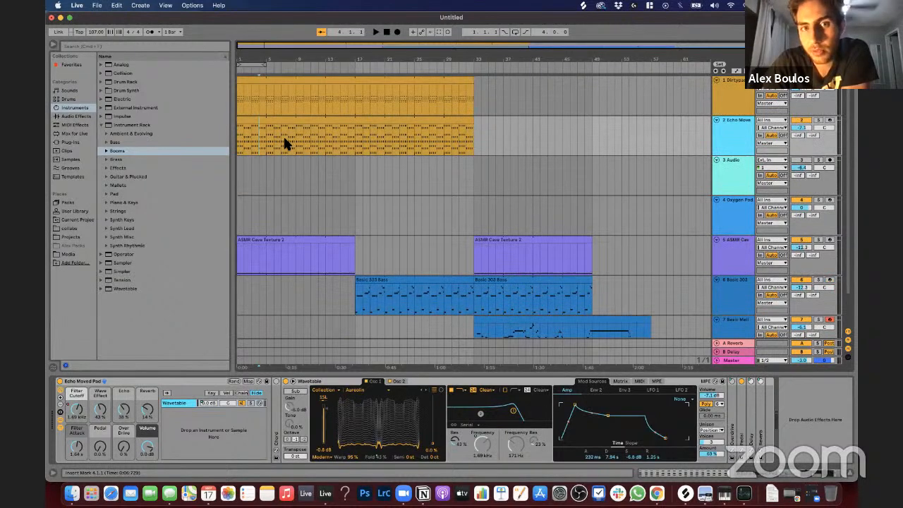
click(266, 139)
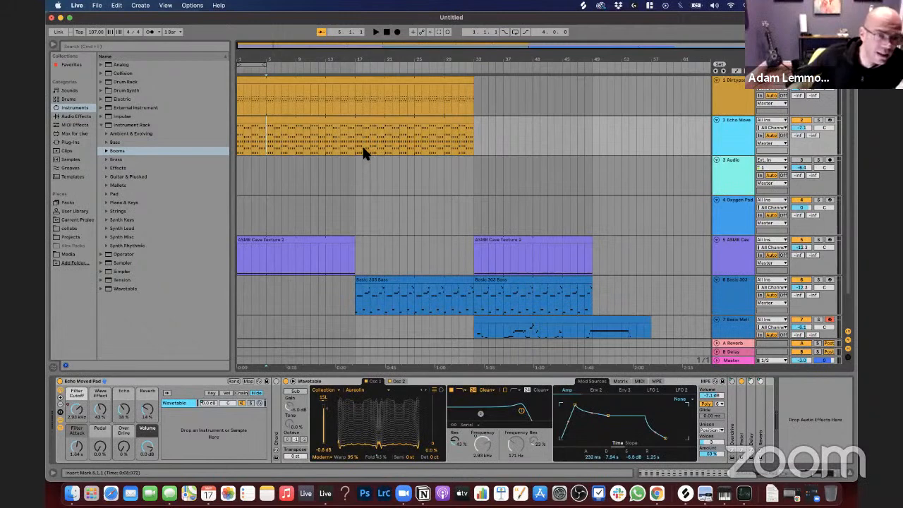
click(293, 141)
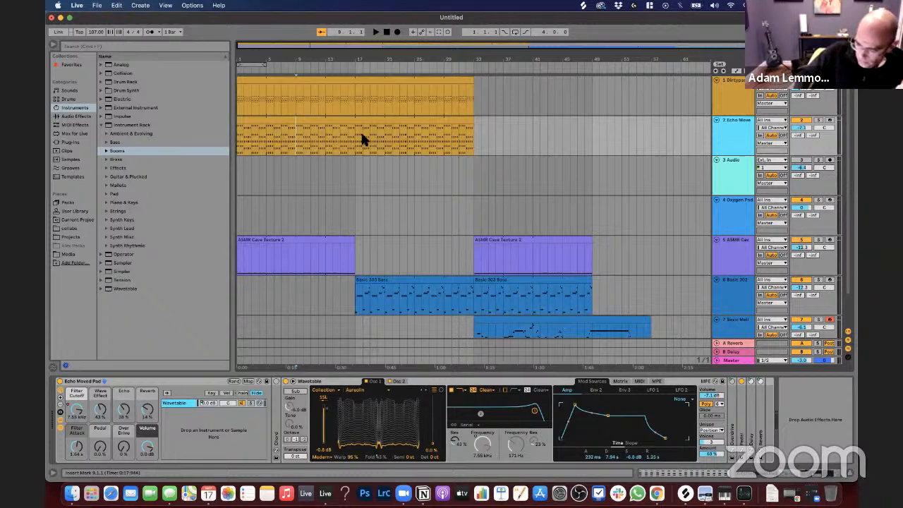
click(252, 145)
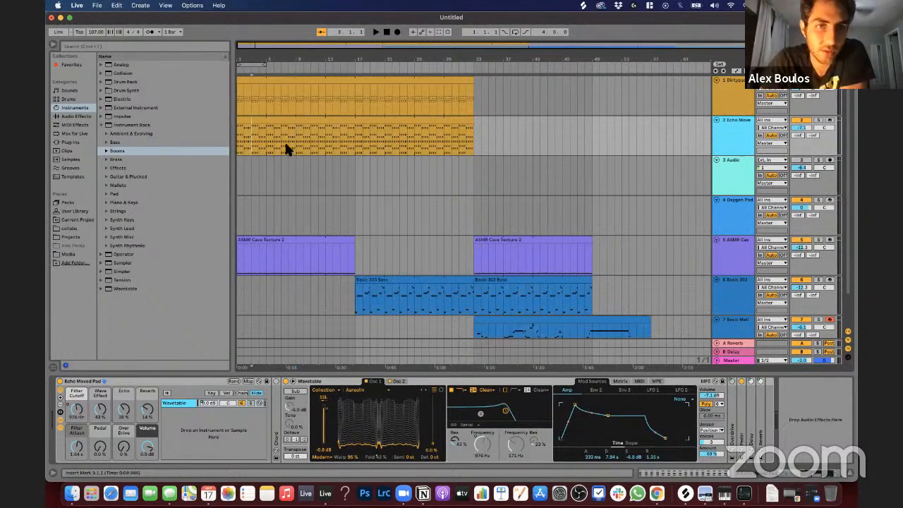
click(286, 139)
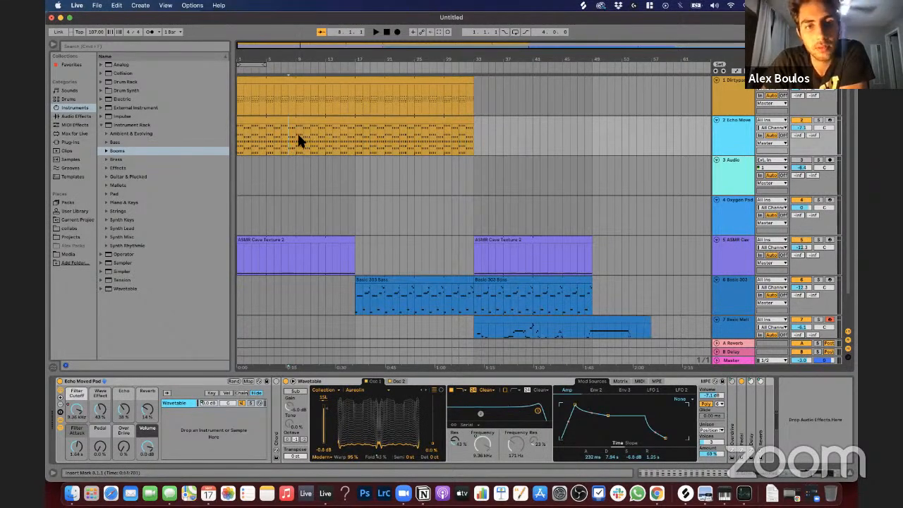
click(414, 148)
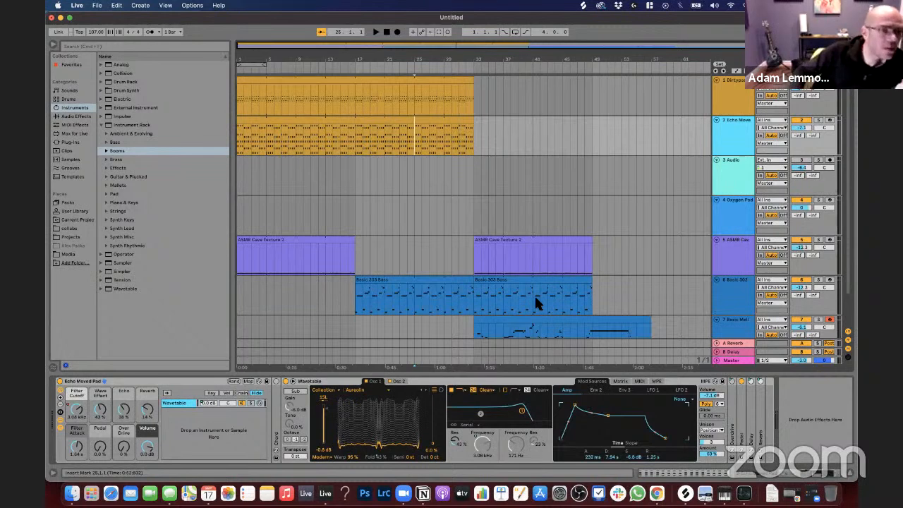
Step: Play the arrangement from the first ASMR Cave Texture clip at bar 1 to judge the length of the intro
scroll(536, 302, down, 2)
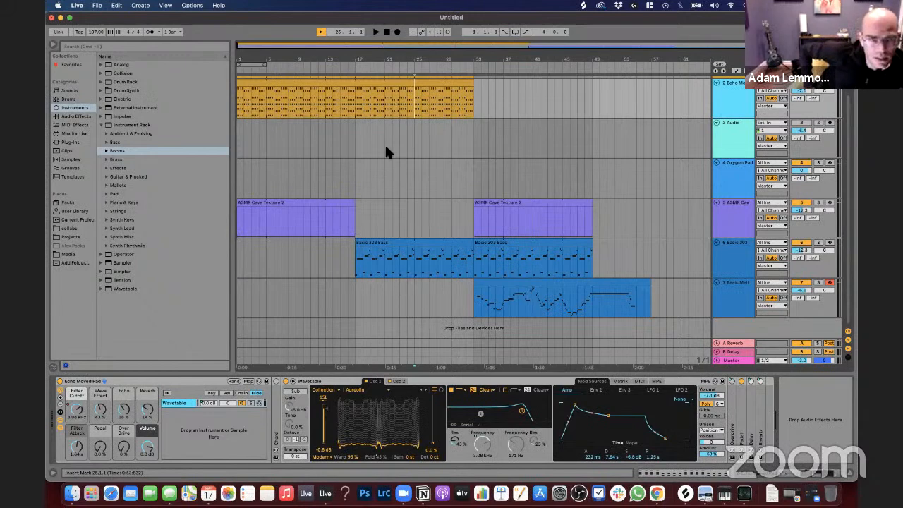
click(290, 208)
scroll(289, 209, up, 1)
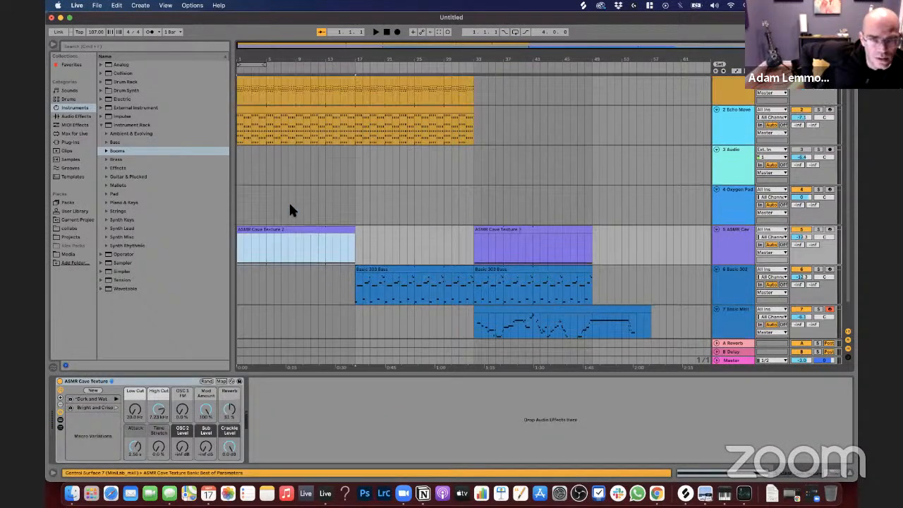
scroll(289, 209, up, 1)
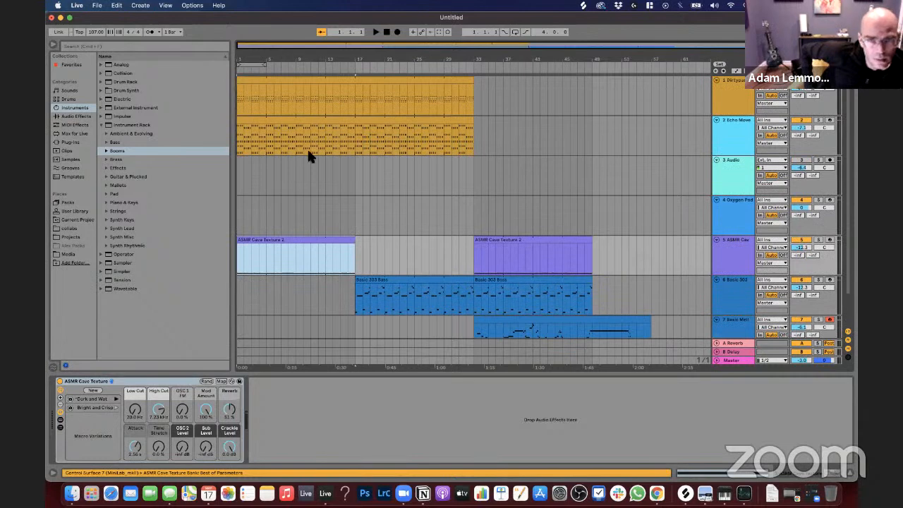
key(space)
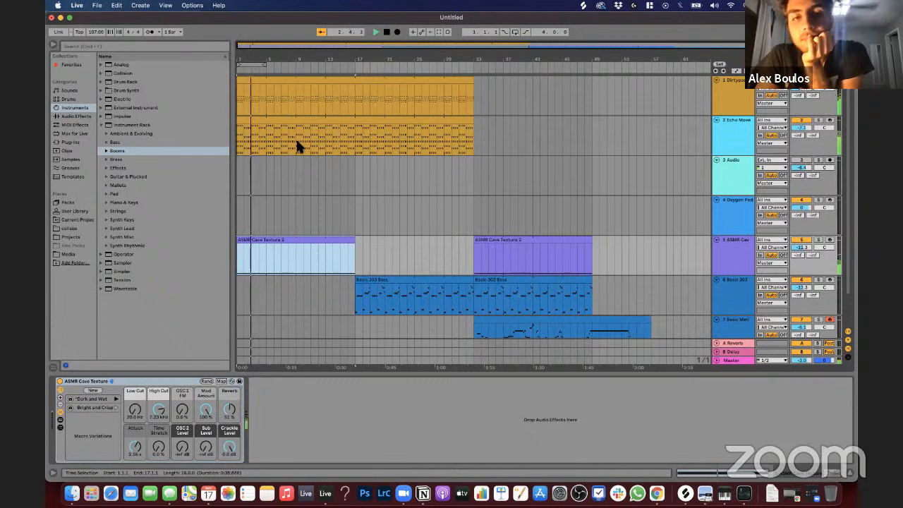
click(296, 143)
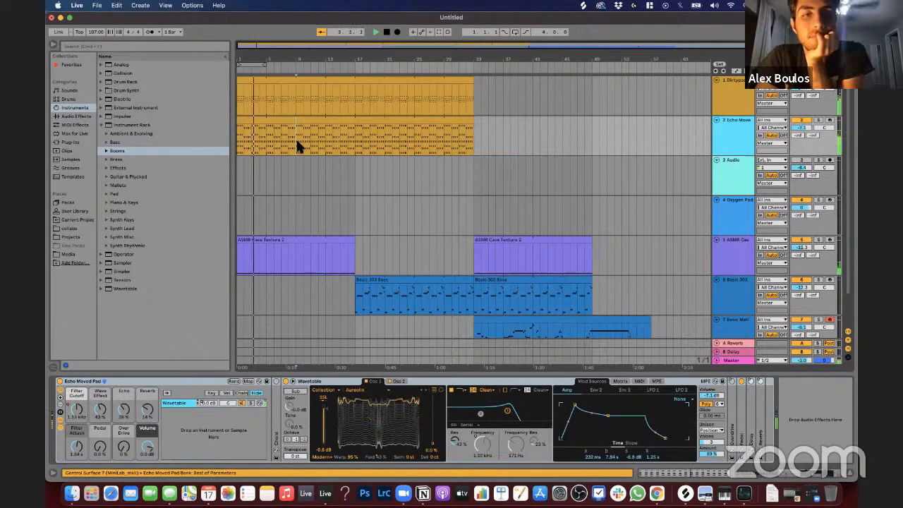
Step: Delete the time between bars 9 and 17 across all tracks so the Basic 303 Bass enters at bar 9
scroll(296, 137, down, 2)
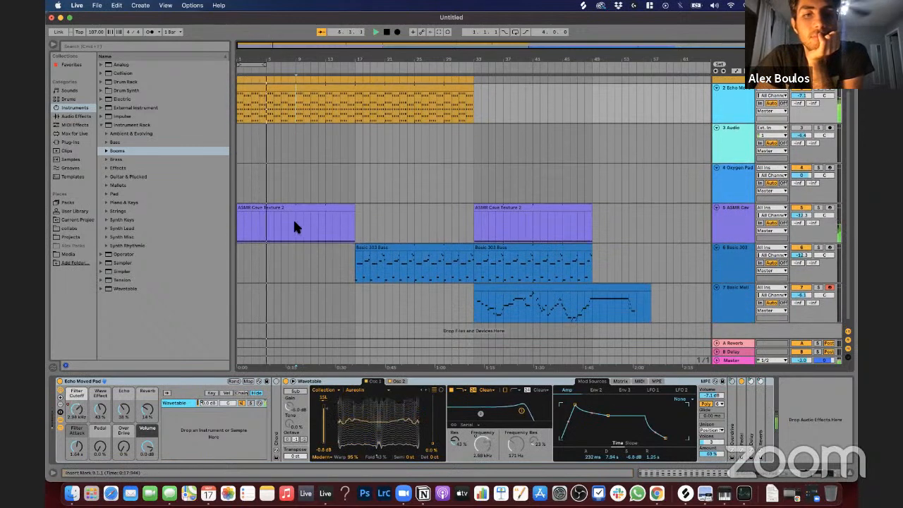
drag(294, 222, 354, 106)
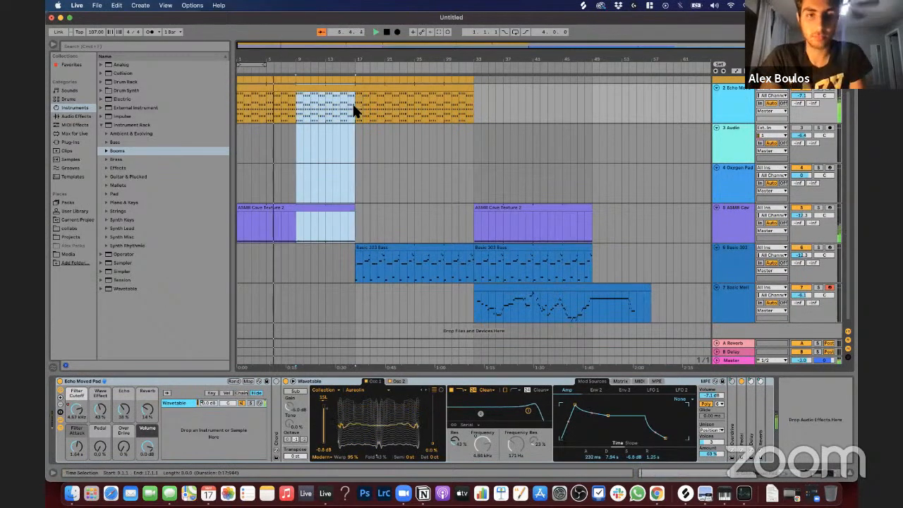
key(super+shift+BackSpace)
scroll(346, 109, up, 2)
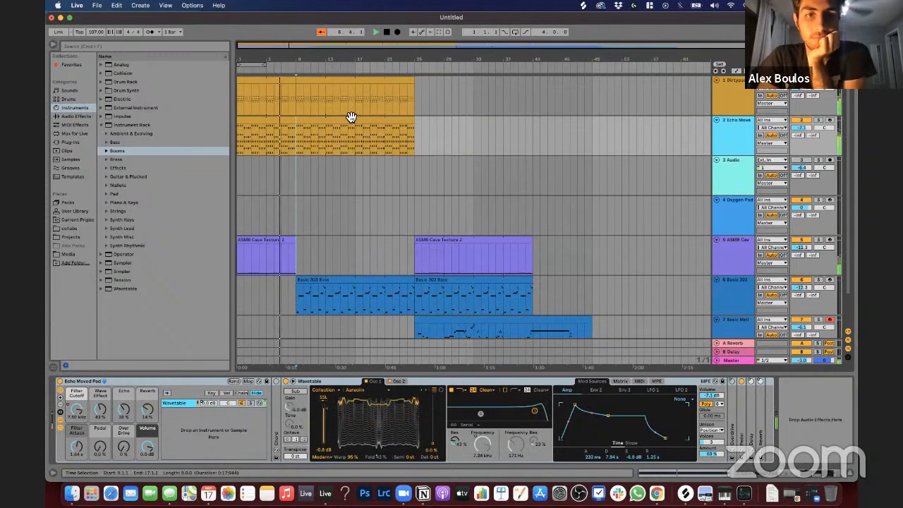
scroll(304, 124, down, 2)
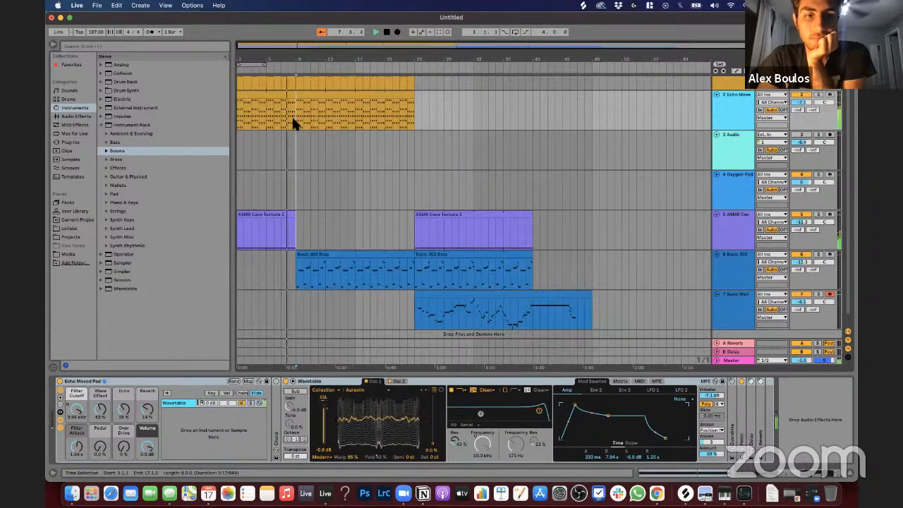
Step: Move the Basic Mello Bass clip to start at bar 17, trying the second ASMR Cave Texture clip there too before returning it to bar 25
key(a)
scroll(295, 126, up, 2)
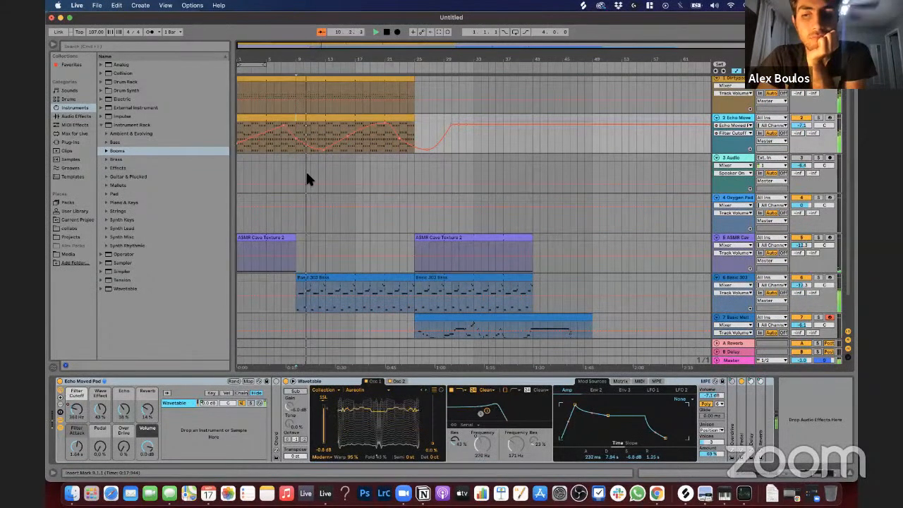
scroll(307, 175, down, 2)
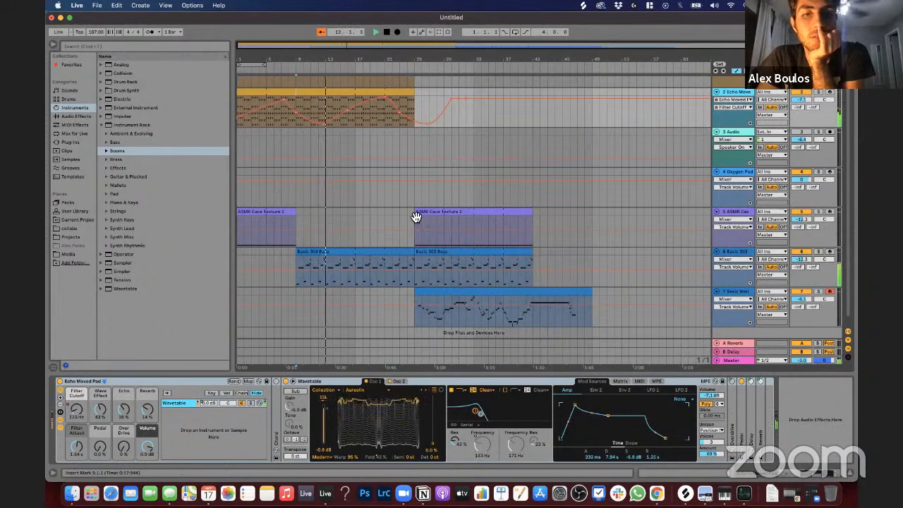
drag(416, 216, 368, 216)
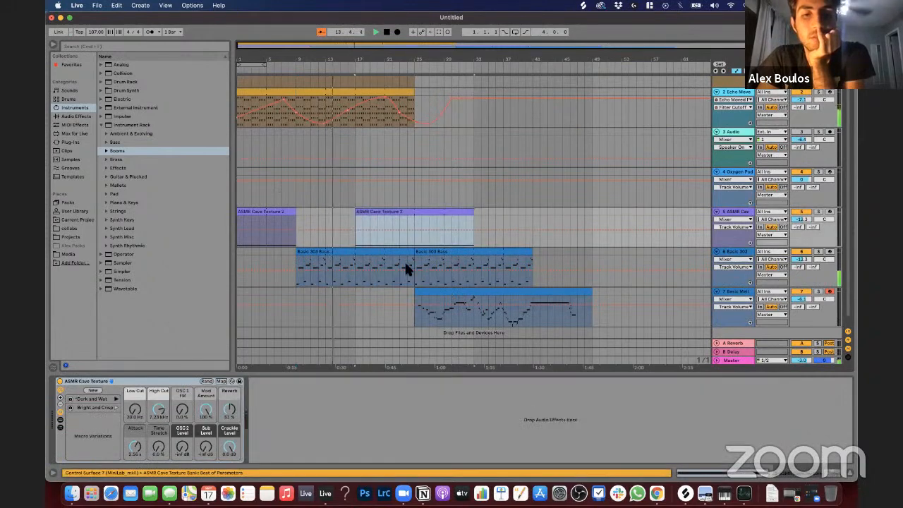
scroll(413, 265, down, 1)
drag(454, 287, 393, 296)
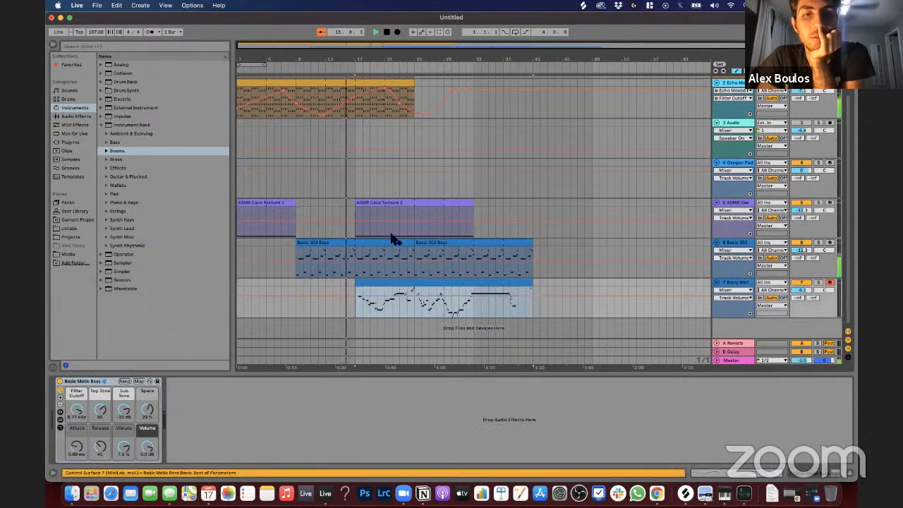
drag(385, 203, 440, 208)
Step: Hide the automation envelopes and lower the Basic Mello Bass track's volume to -12.9 dB
key(a)
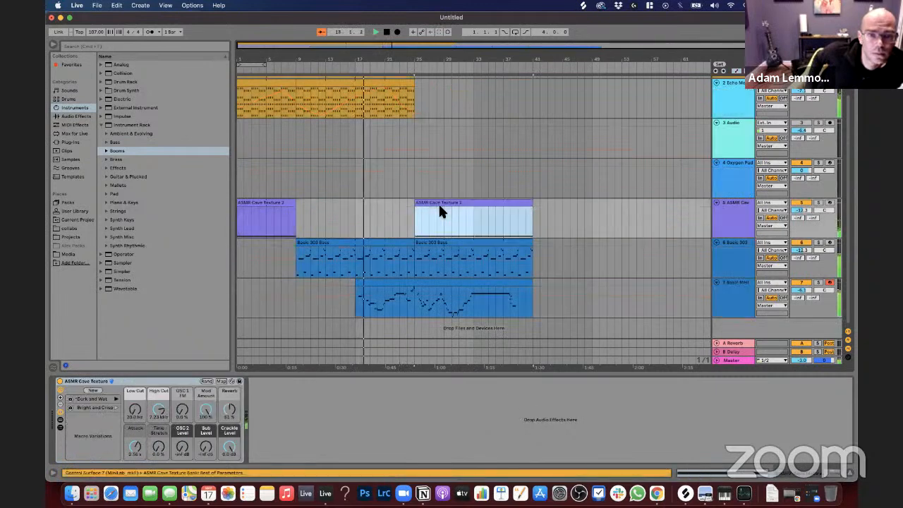
click(393, 225)
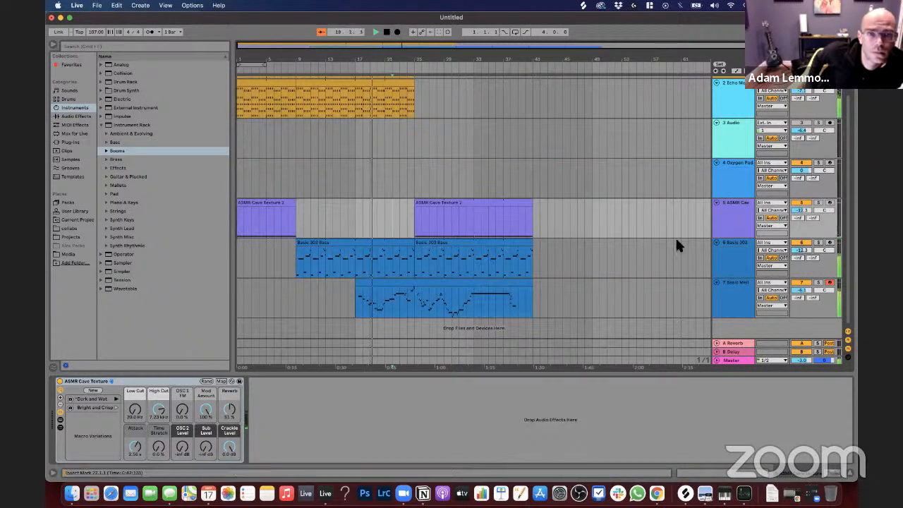
mouse_move(807, 291)
mouse_down()
mouse_move(809, 301)
mouse_move(807, 284)
mouse_up()
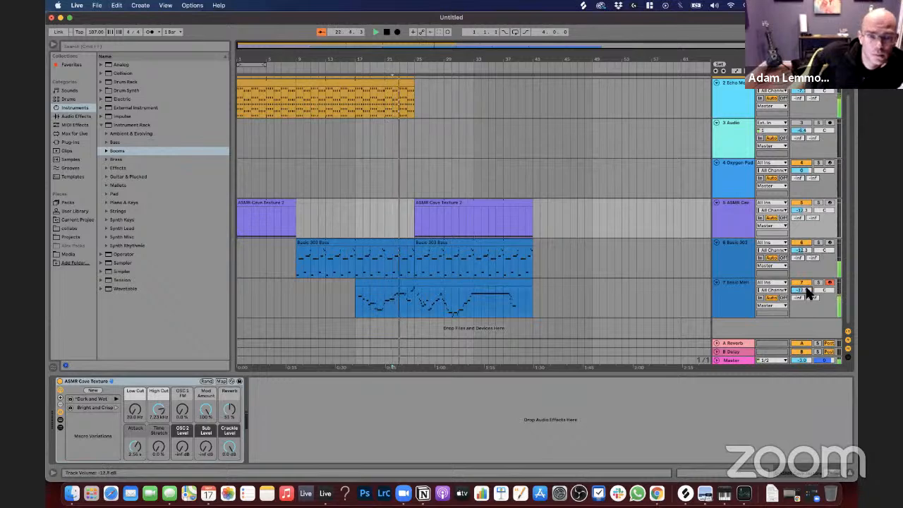
Step: Extend the Echo Moved Pad and Dirtypad clips to bar 41, level with the end of the bass clips
scroll(509, 169, up, 2)
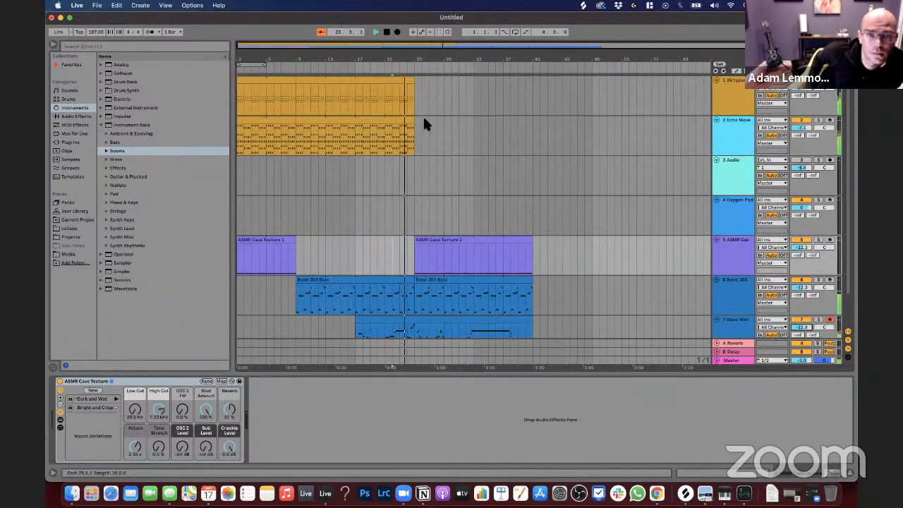
drag(414, 120, 533, 121)
drag(413, 82, 537, 92)
click(276, 108)
click(259, 131)
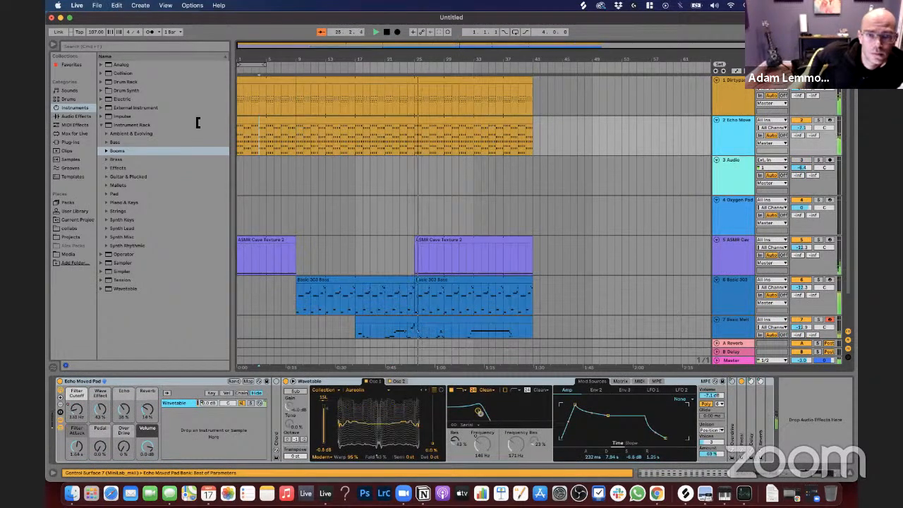
drag(198, 122, 205, 122)
drag(298, 81, 210, 78)
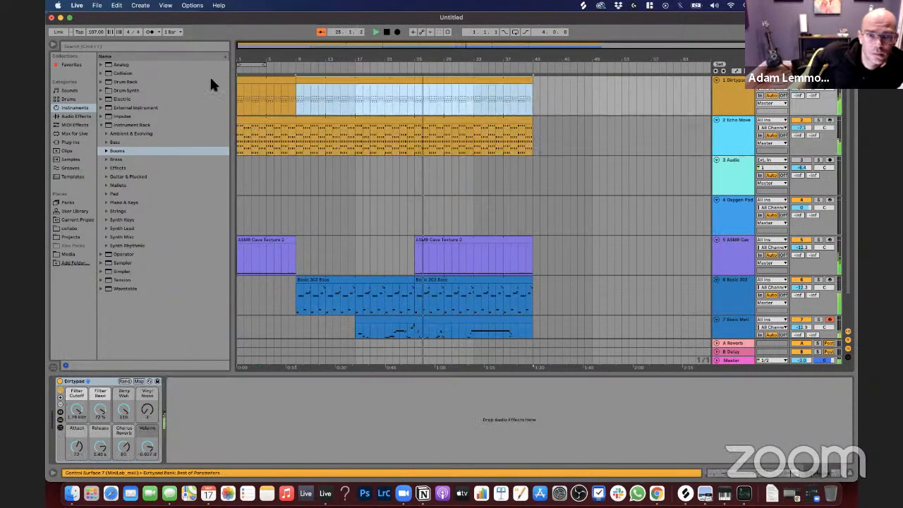
click(472, 88)
Step: Lower the Basic Mello Bass track's volume to -14.8 dB while listening, and stop playback
scroll(441, 118, down, 2)
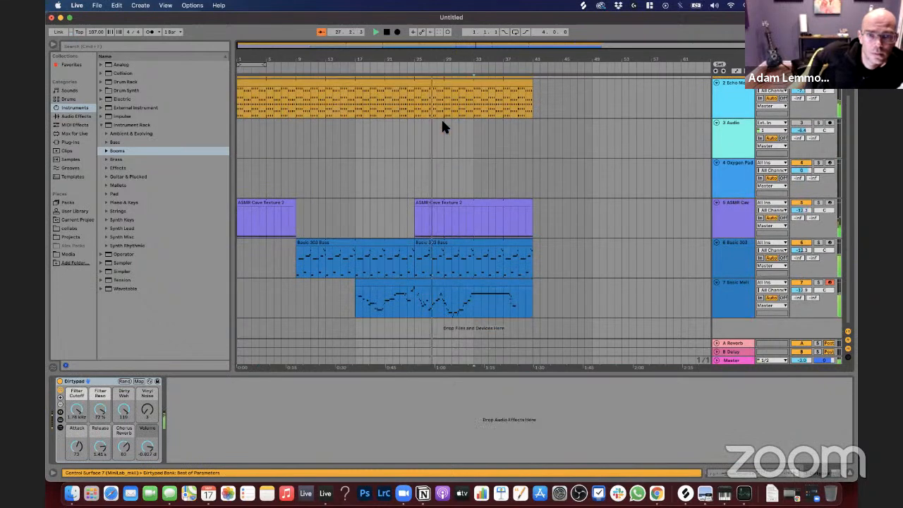
scroll(442, 122, up, 2)
scroll(451, 141, down, 2)
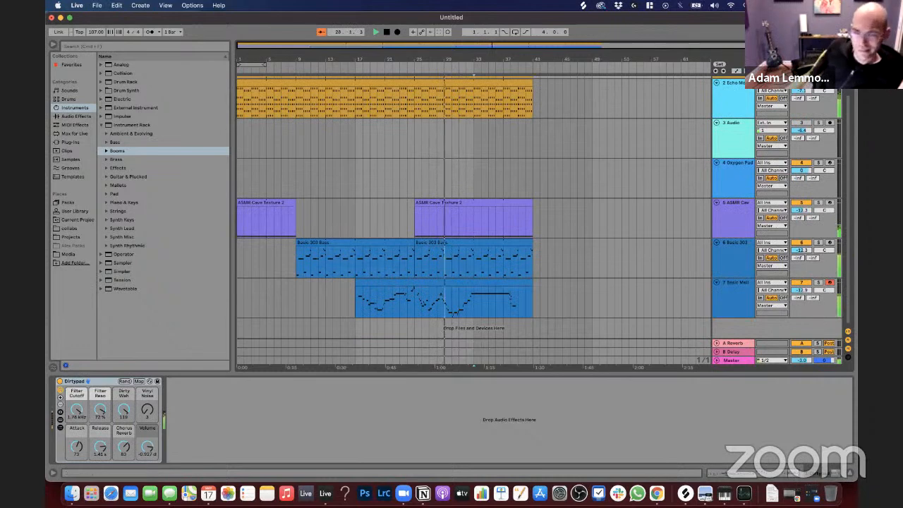
drag(804, 289, 804, 296)
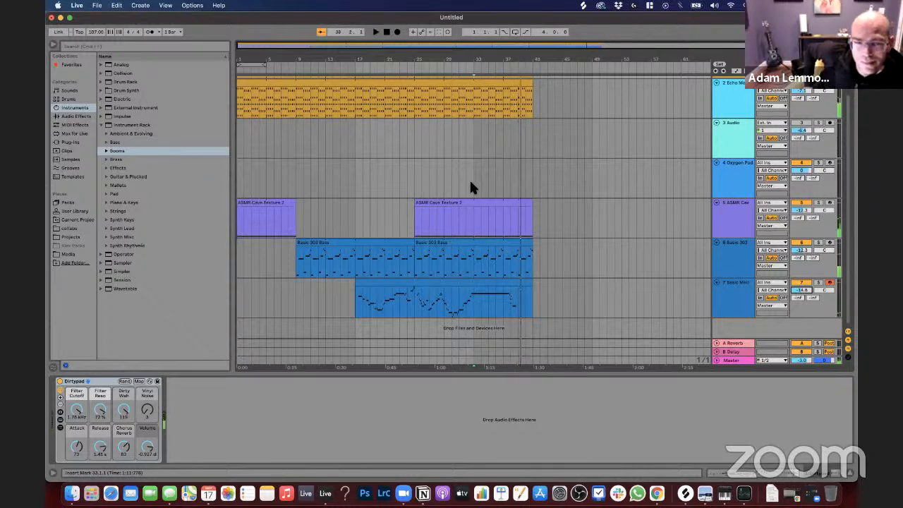
key(space)
Step: Deactivate the Basic Mello Bass track and fold it in the arrangement
click(418, 287)
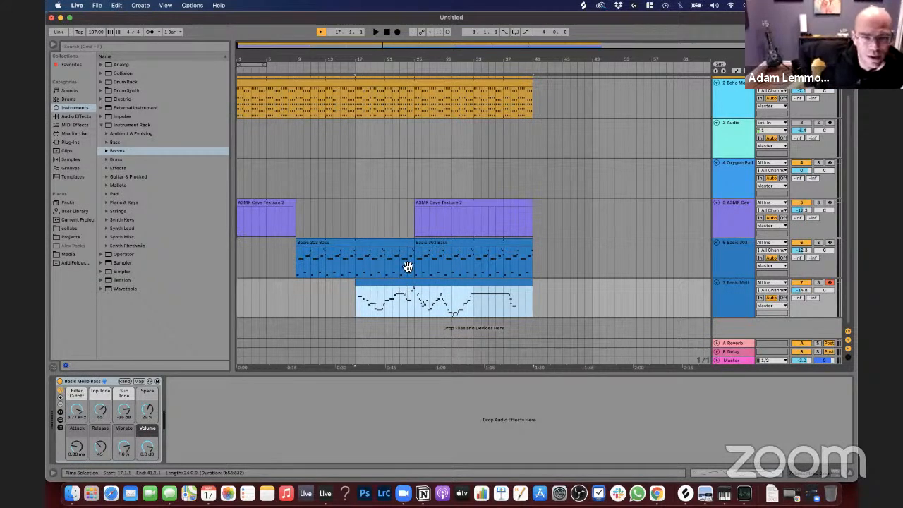
click(800, 282)
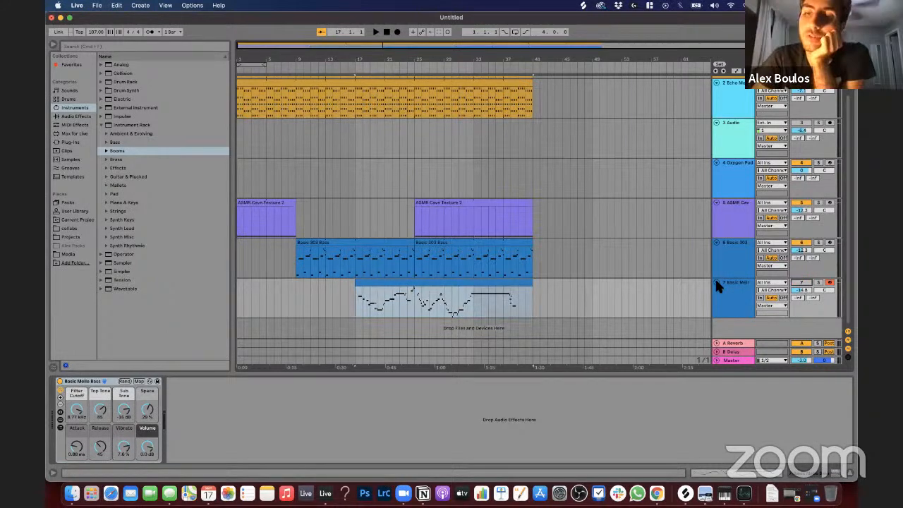
click(716, 283)
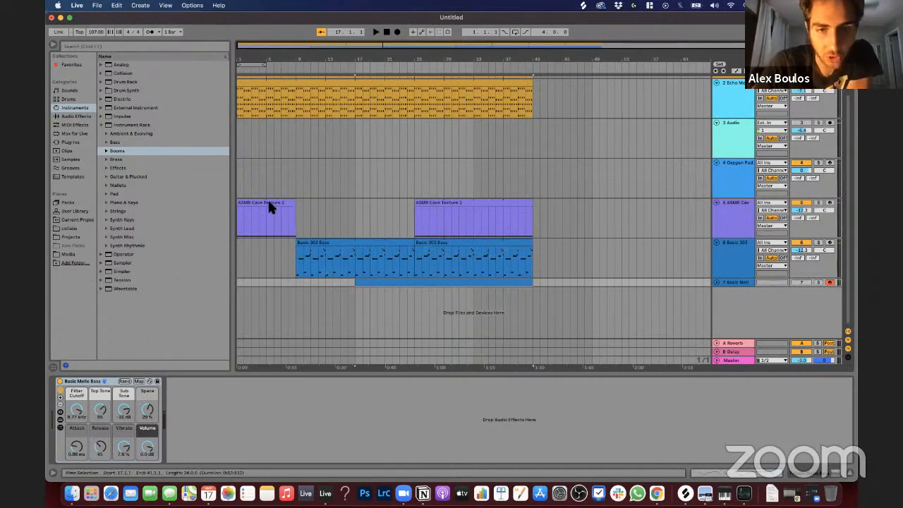
scroll(269, 202, up, 1)
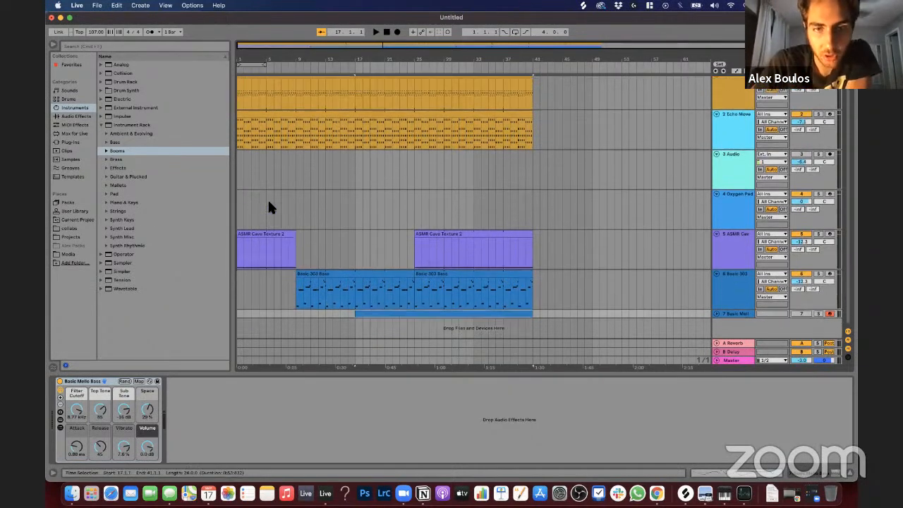
click(281, 242)
click(372, 274)
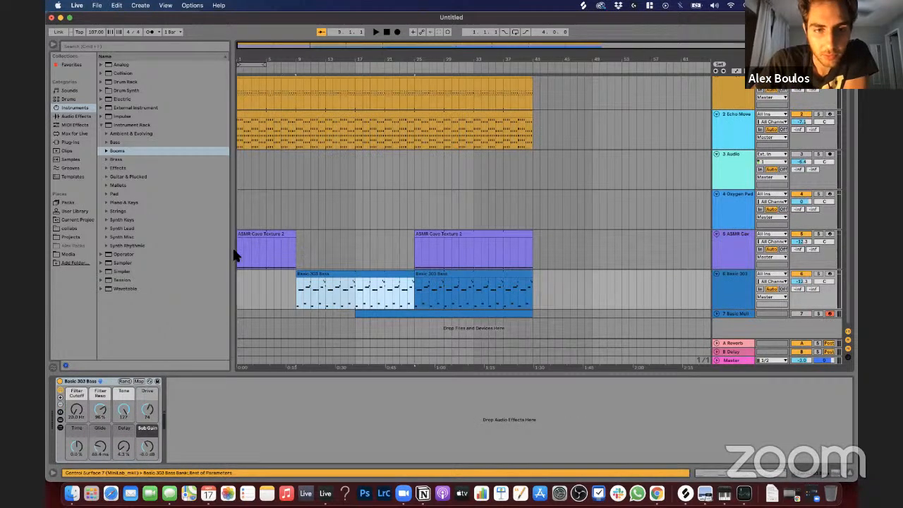
drag(239, 247, 259, 250)
drag(294, 253, 412, 254)
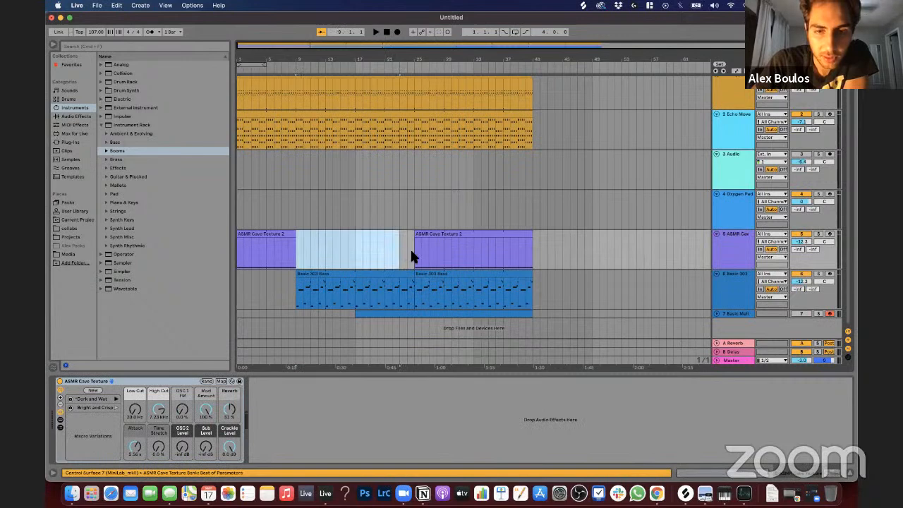
key(Delete)
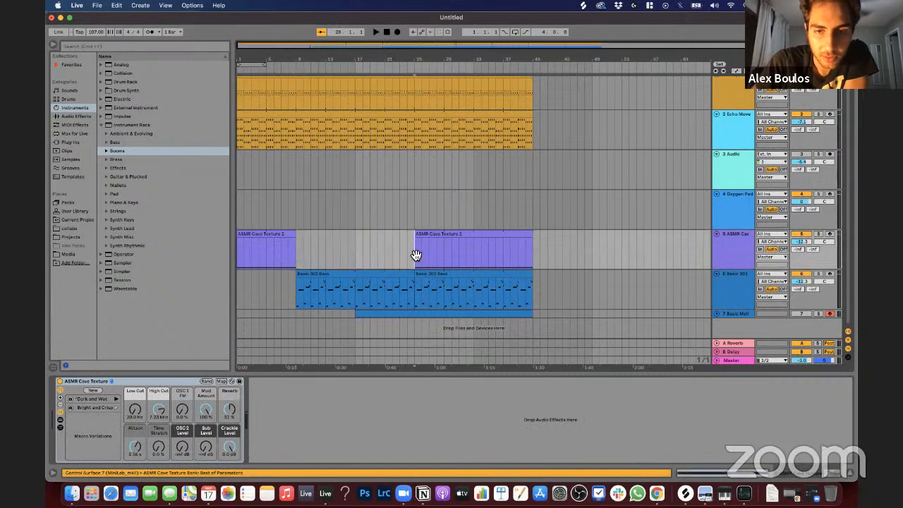
click(356, 315)
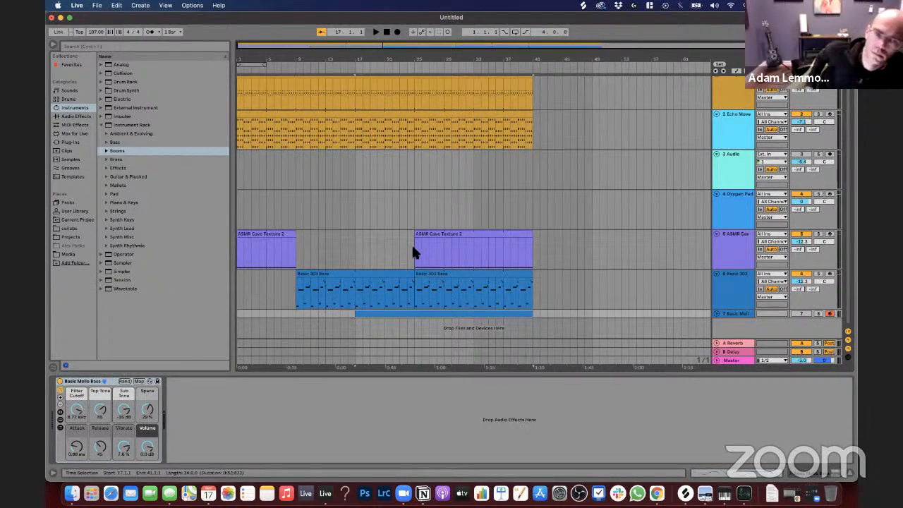
drag(414, 244, 529, 289)
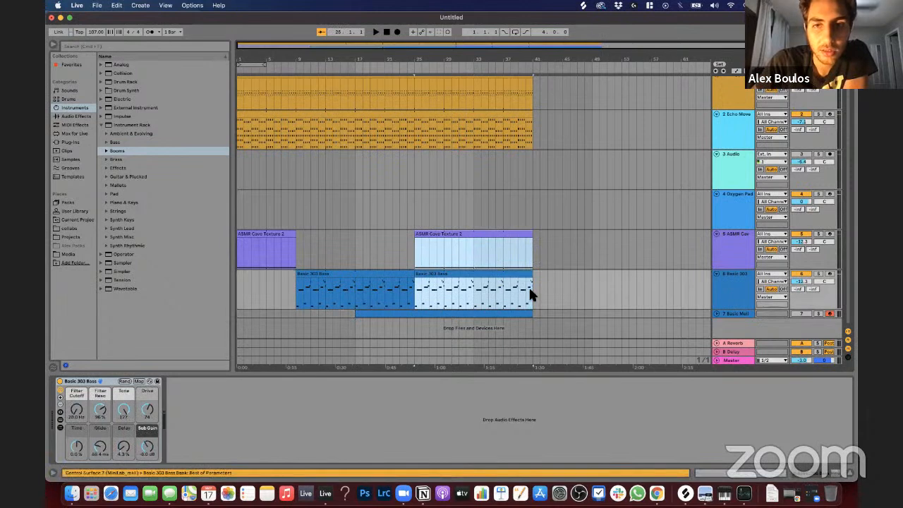
drag(532, 244, 621, 222)
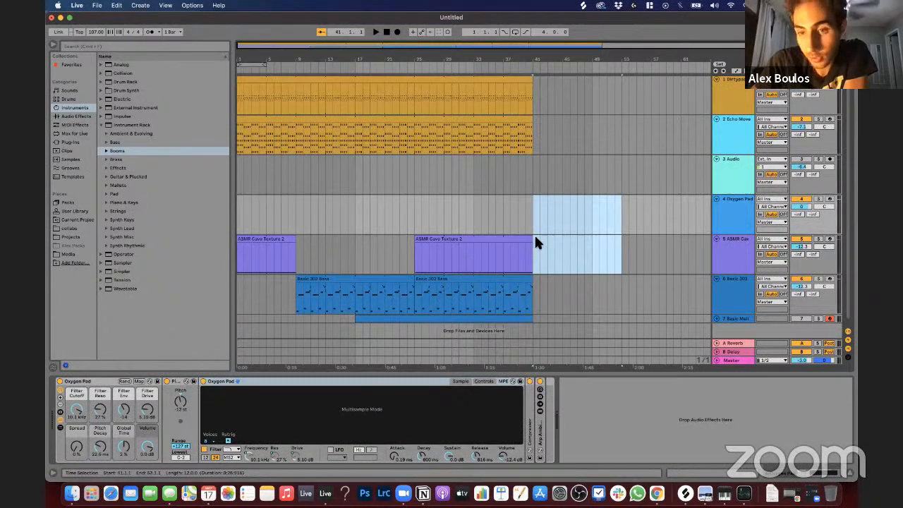
drag(538, 220, 601, 222)
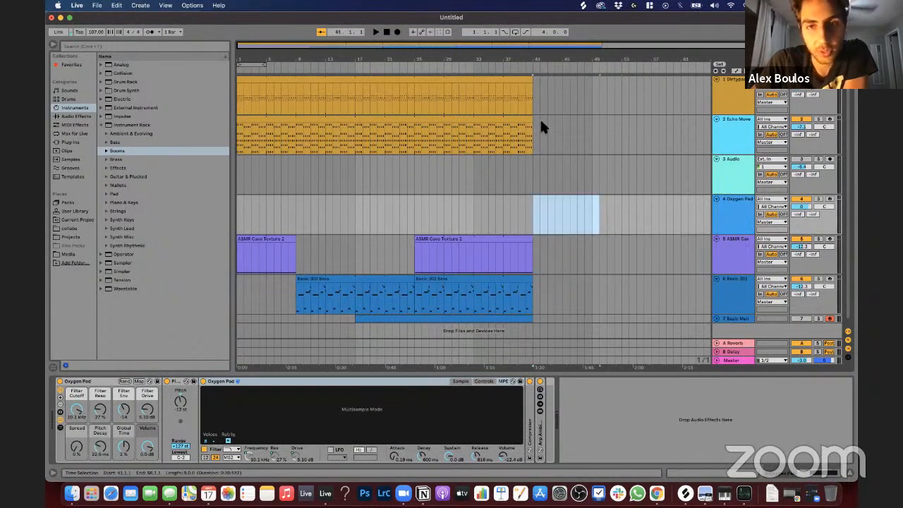
Step: Extend the Dirtypad clip to bar 49 and play from bar 41 to hear the pad on its own
drag(533, 80, 592, 89)
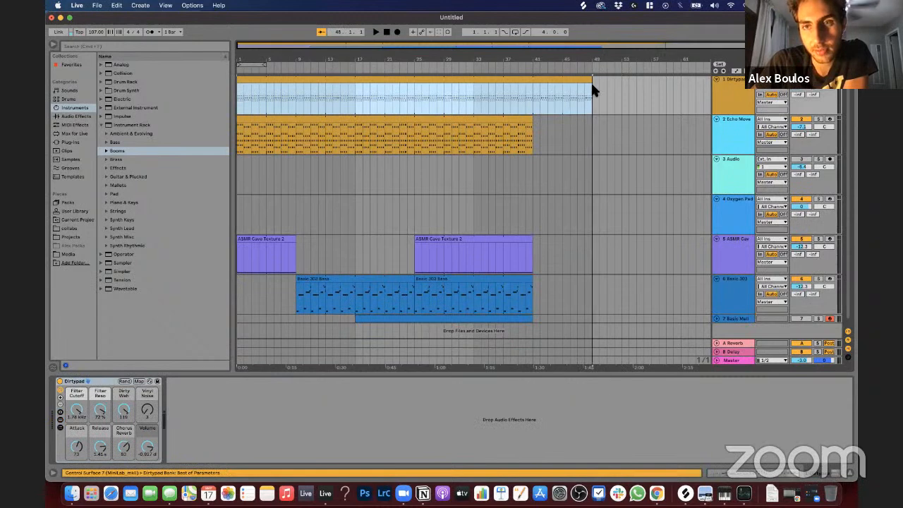
click(534, 95)
key(space)
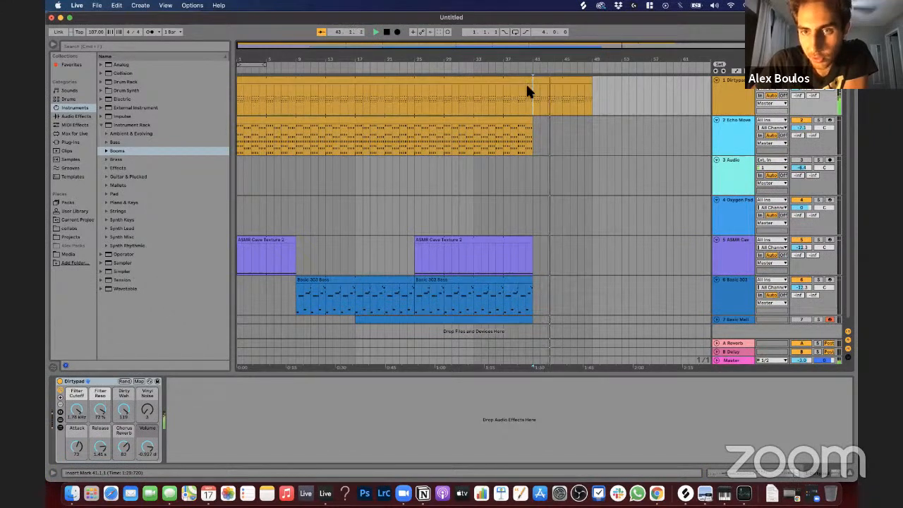
click(436, 125)
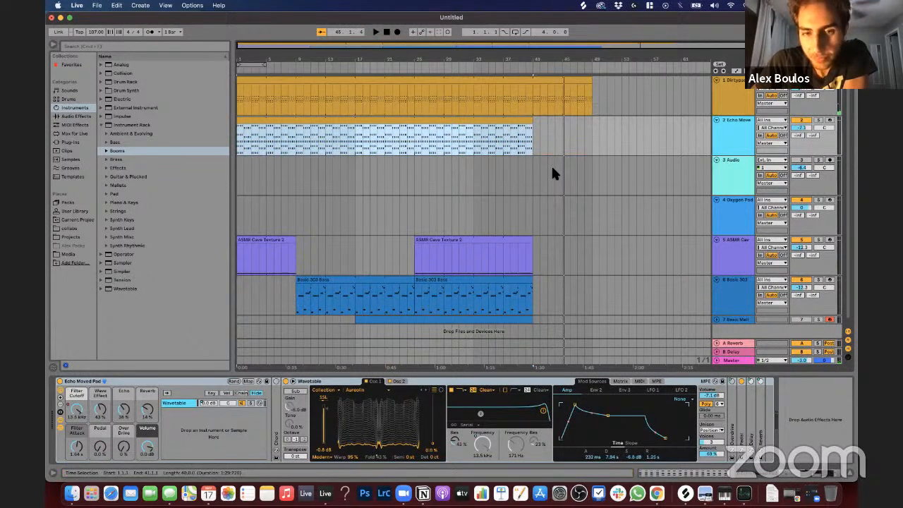
scroll(552, 174, down, 1)
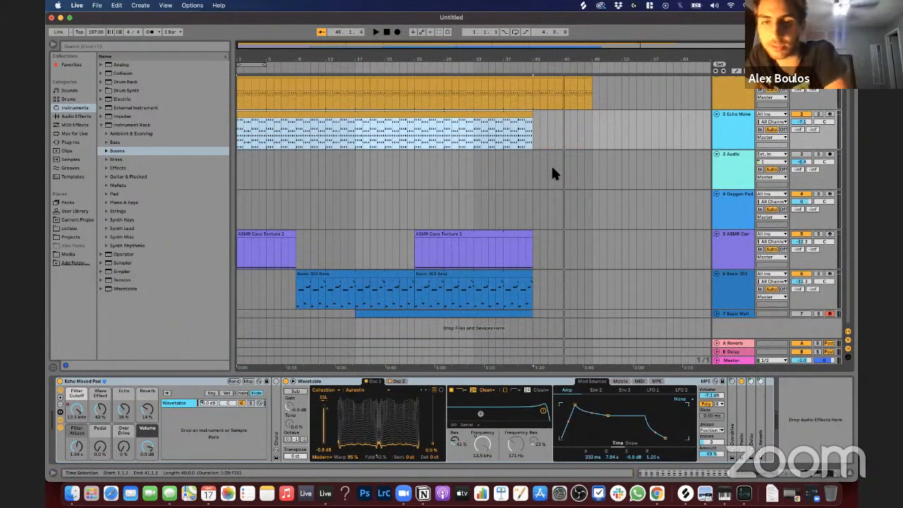
scroll(552, 173, up, 1)
scroll(543, 99, down, 1)
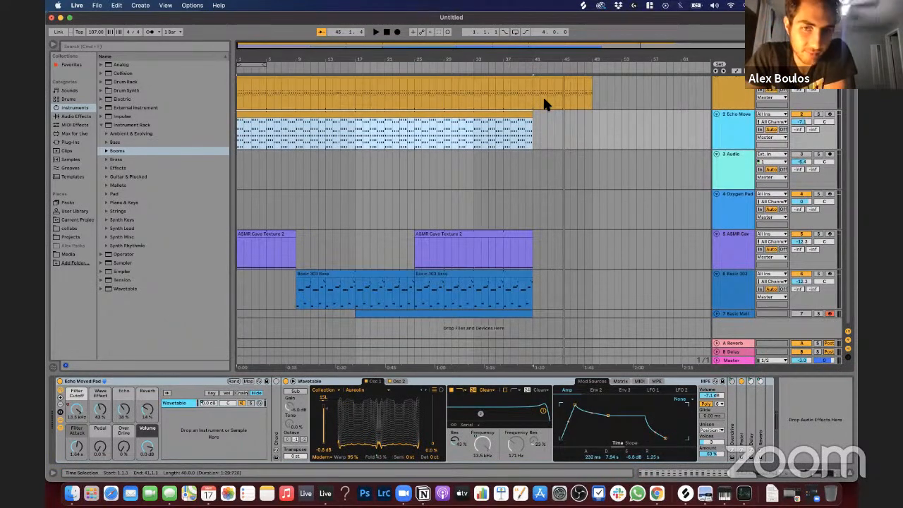
scroll(543, 98, up, 1)
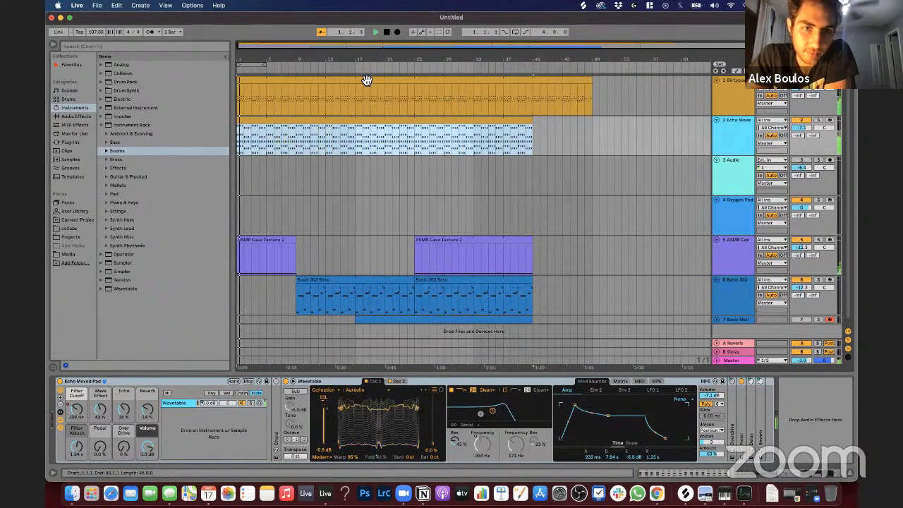
Step: Automate the Dirtypad's Filter Cutoff to rise from about 400 Hz at bar 1 to 2.00 kHz at bar 41
click(312, 92)
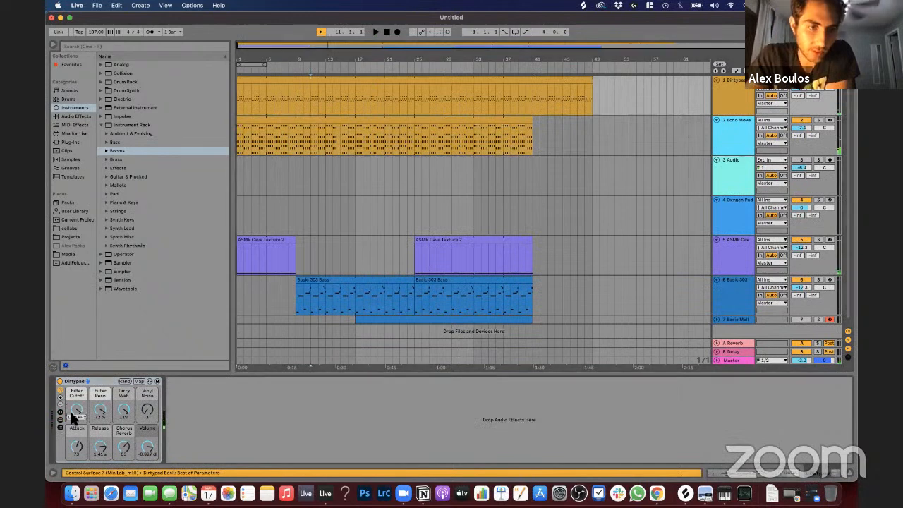
key(a)
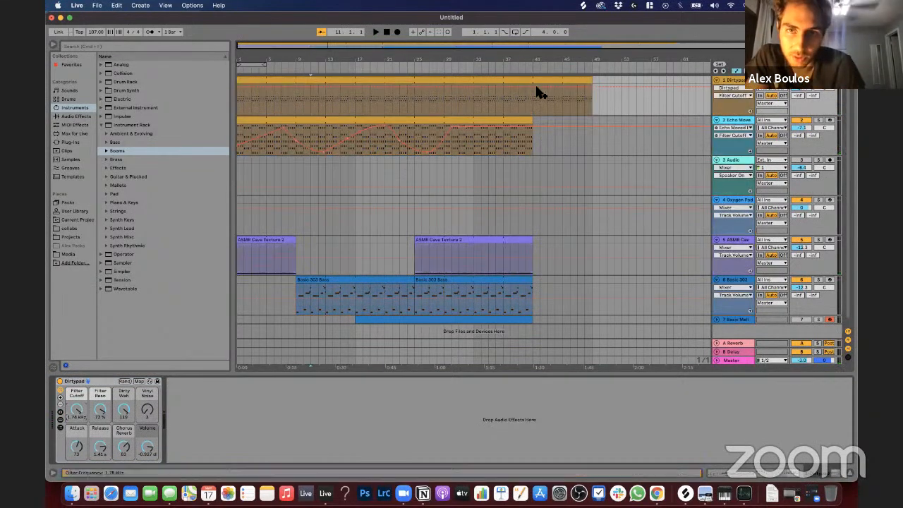
drag(533, 88, 533, 90)
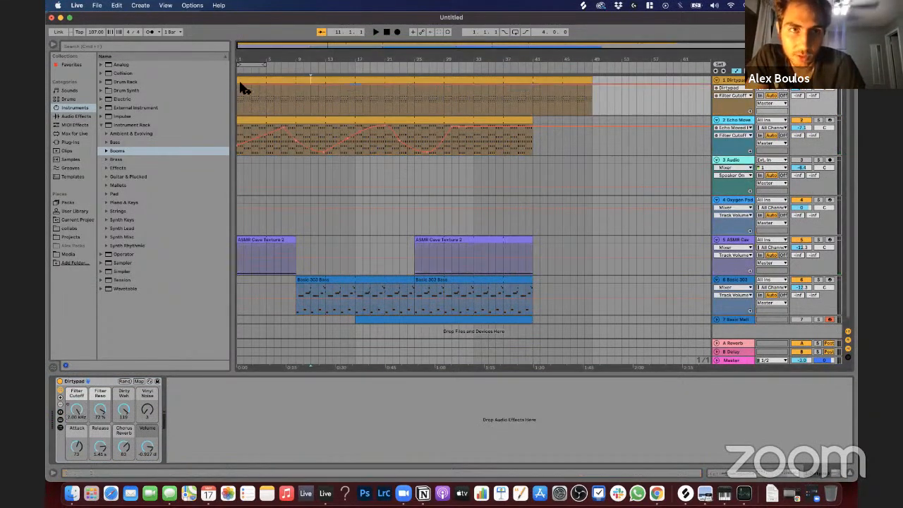
drag(244, 84, 238, 86)
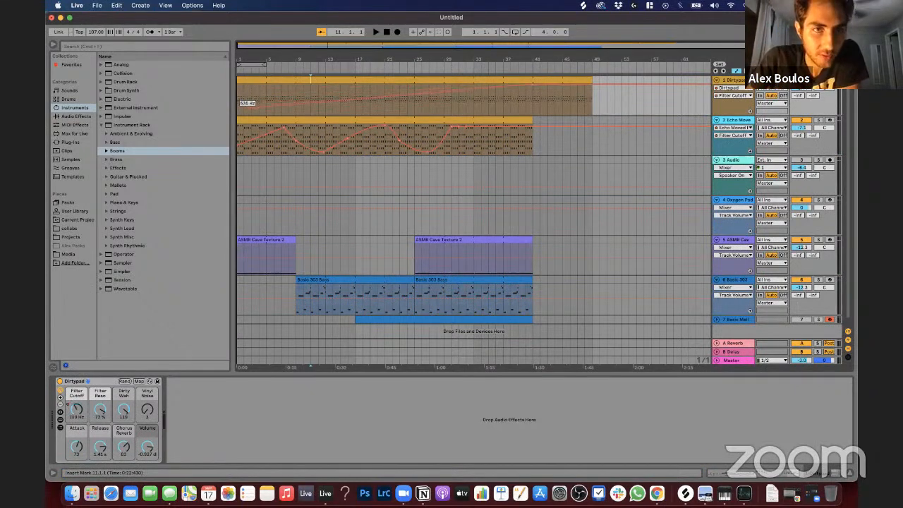
drag(238, 104, 237, 91)
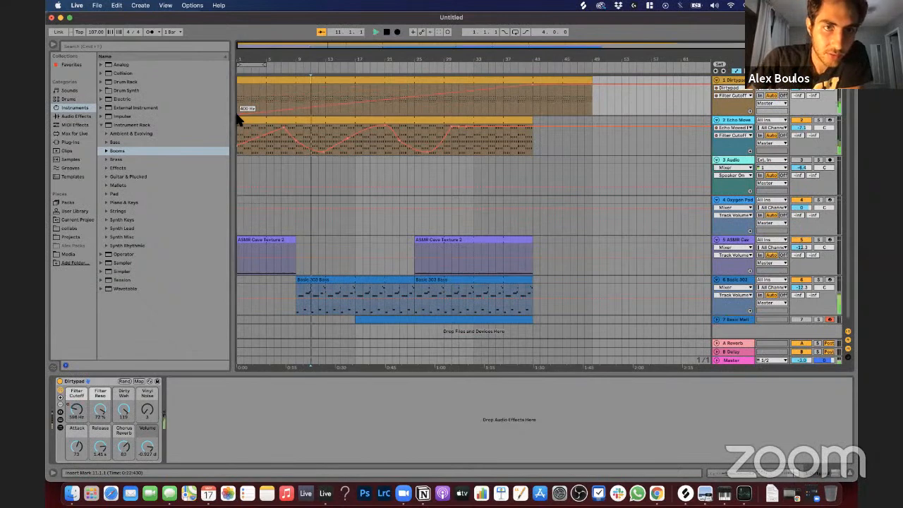
Step: Play the Dirtypad clip from bar 1 to hear its filter rise, stop playback and inspect the Echo Moved Pad's Filter Cutoff automation
click(252, 82)
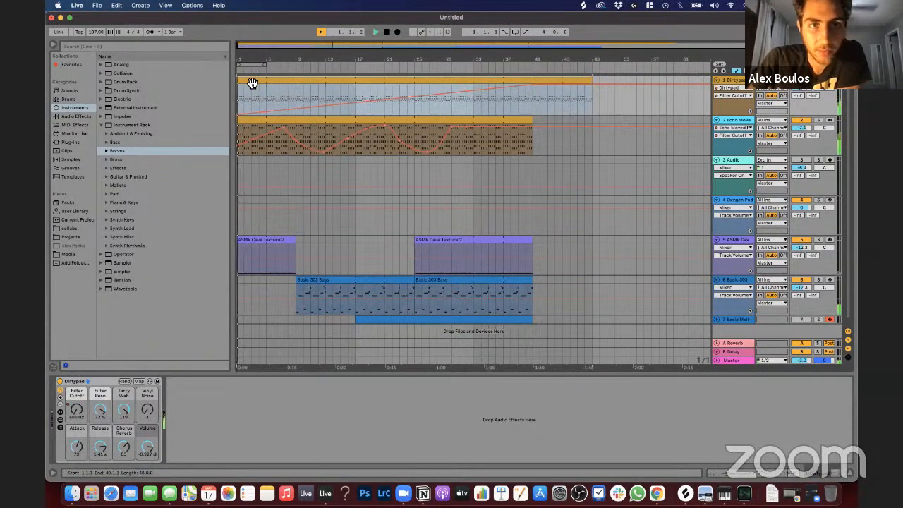
key(space)
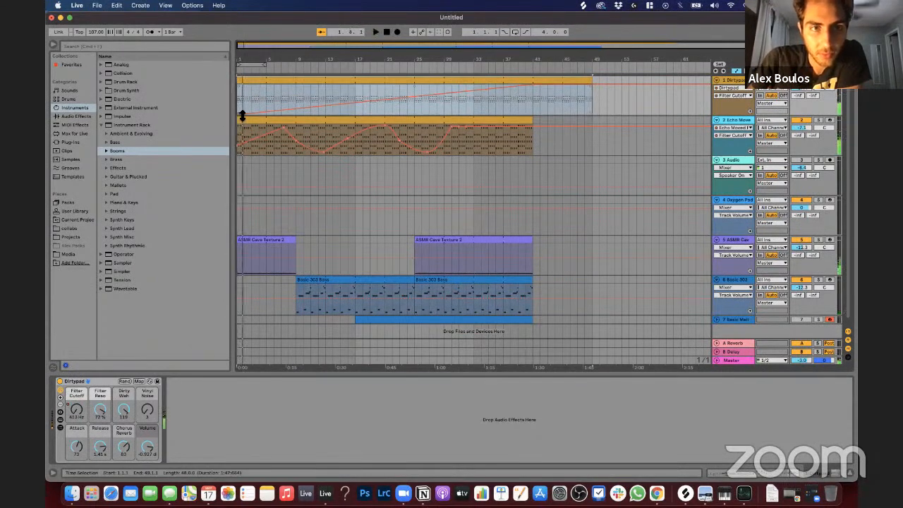
click(245, 93)
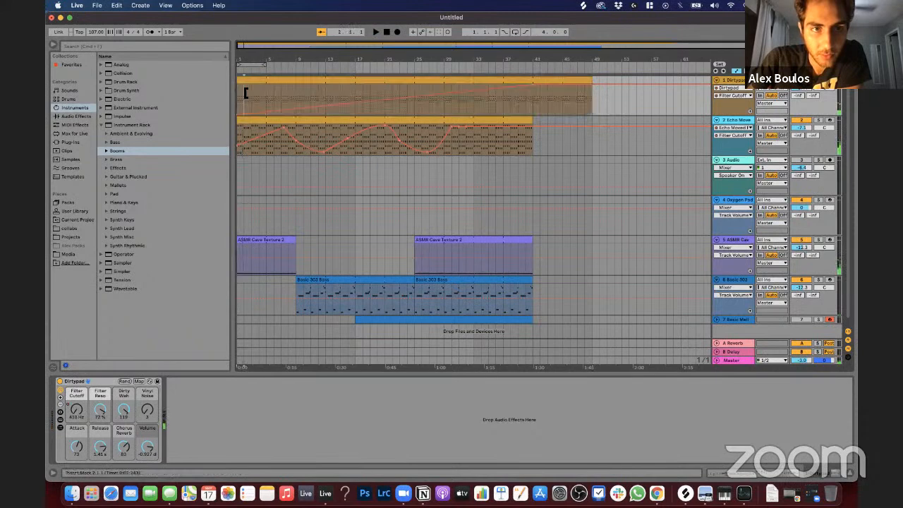
click(242, 147)
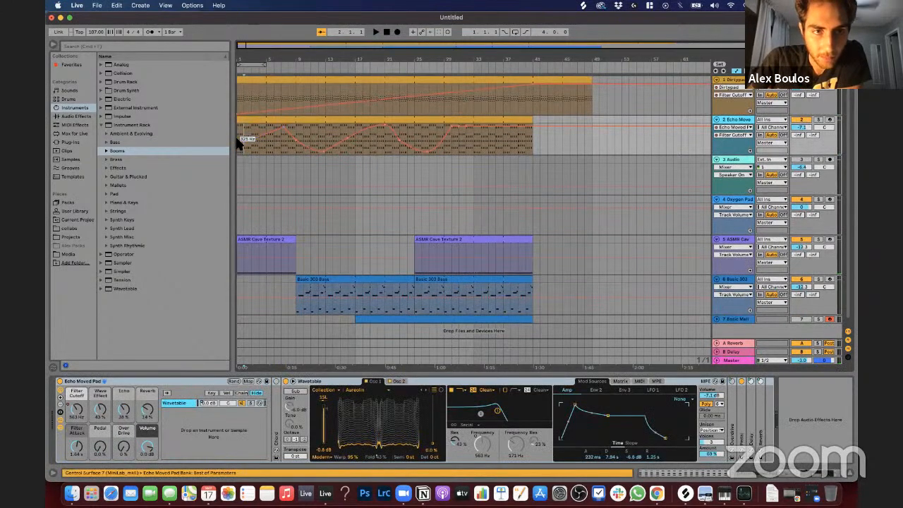
drag(242, 132, 256, 139)
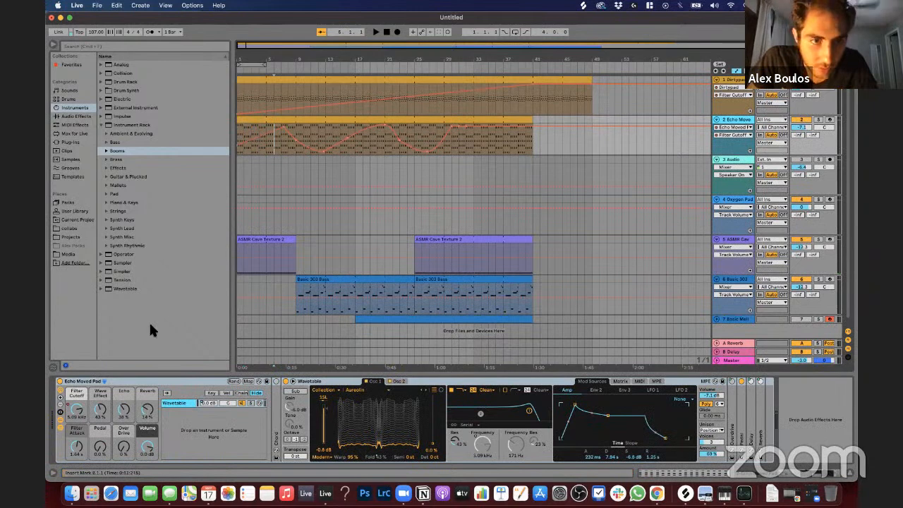
Step: Try the Echo Moved Pad with its Wave Effect at 0.0 % and play the clip from bar 1
click(101, 415)
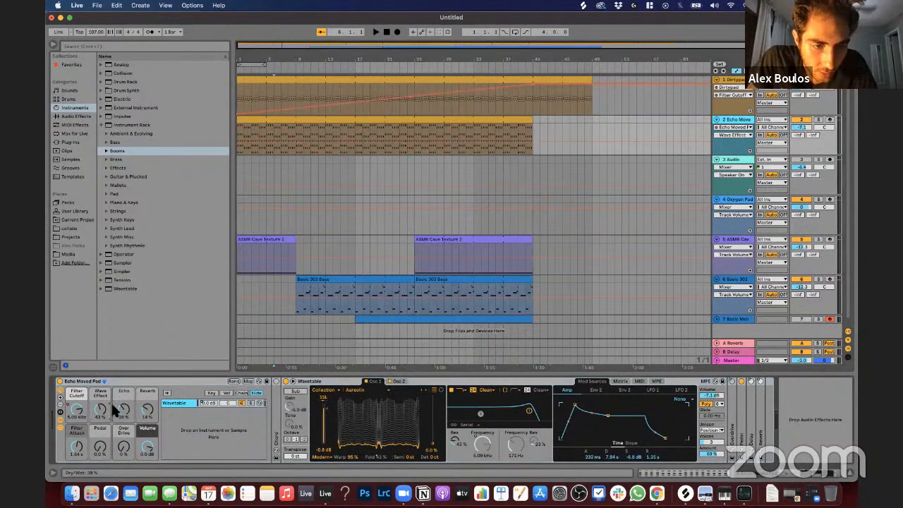
key(space)
drag(101, 415, 100, 445)
key(space)
key(space)
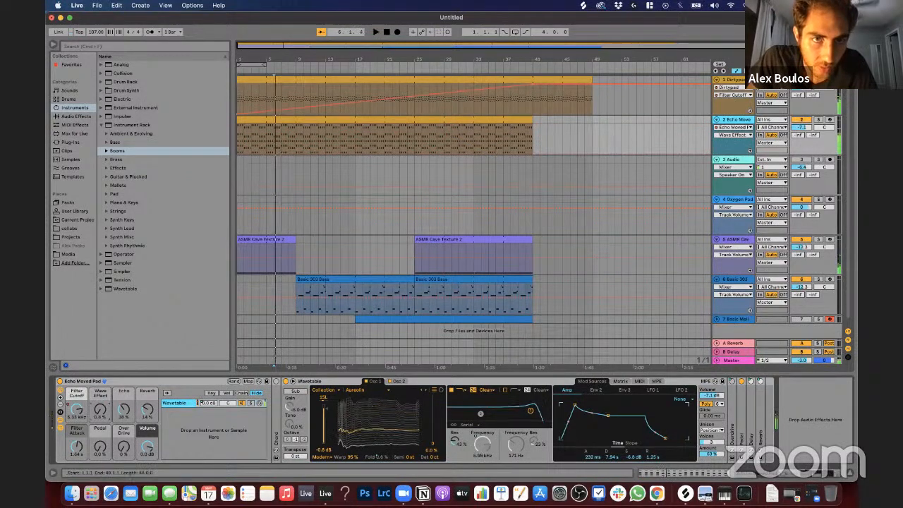
click(308, 117)
key(space)
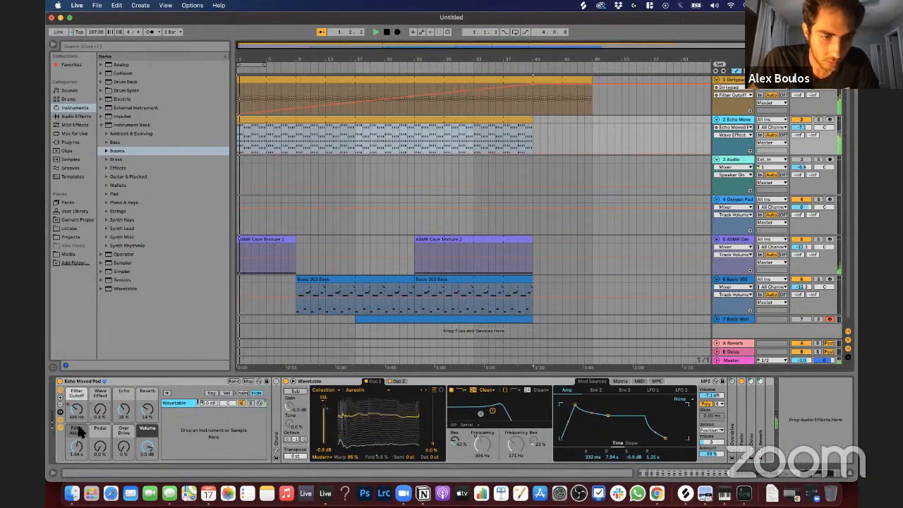
Step: Lower the Echo Moved Pad's Filter Cutoff automation peak near bar 7 to about 1.4 kHz and play from there
click(76, 411)
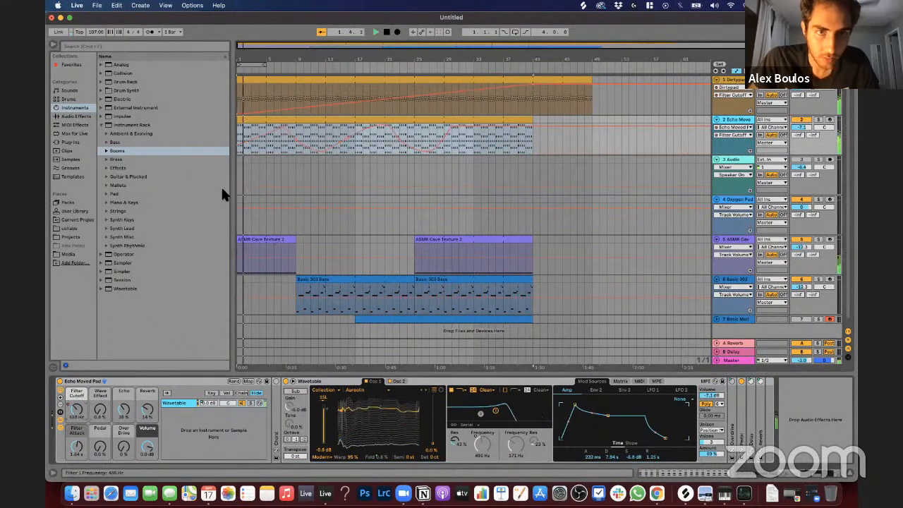
click(282, 138)
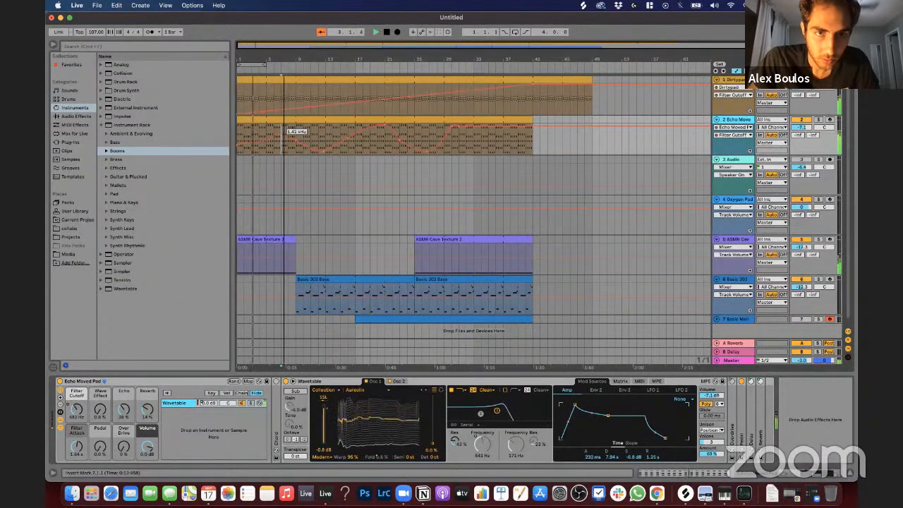
key(space)
key(space)
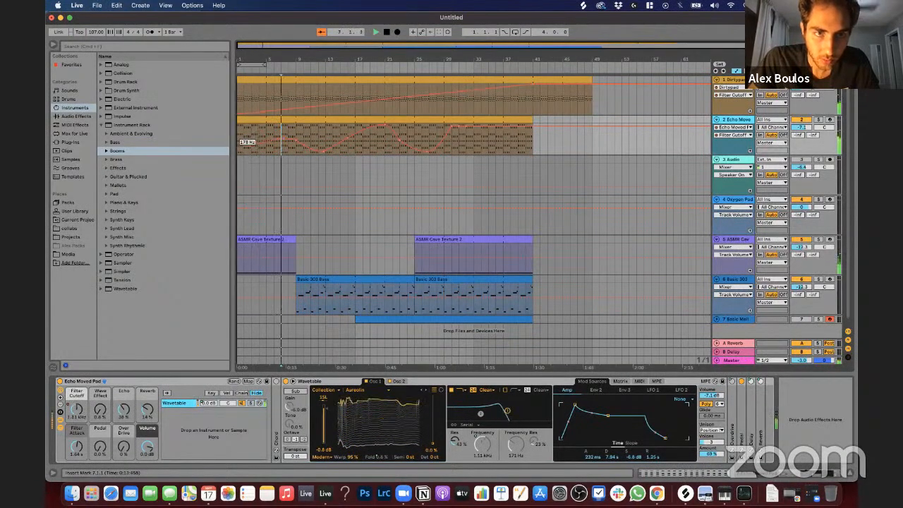
Step: Lower the pad's Filter Cutoff automation at bar 1 to about 130 Hz and raise its dip near bar 13 to about 340 Hz
drag(238, 145, 238, 150)
click(246, 121)
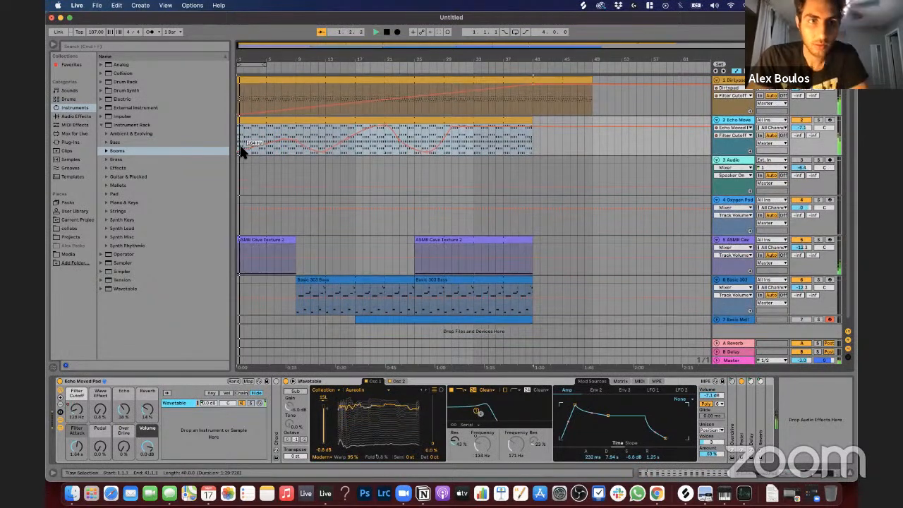
click(260, 154)
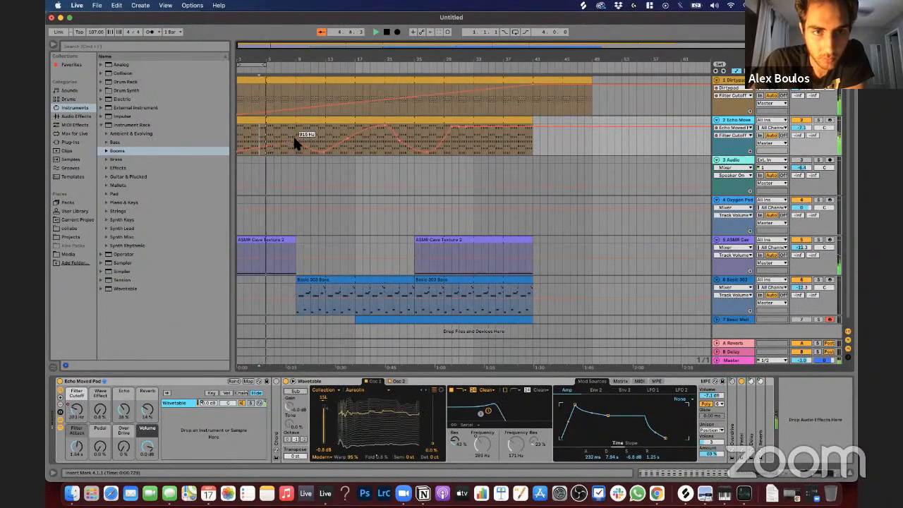
drag(294, 137, 297, 126)
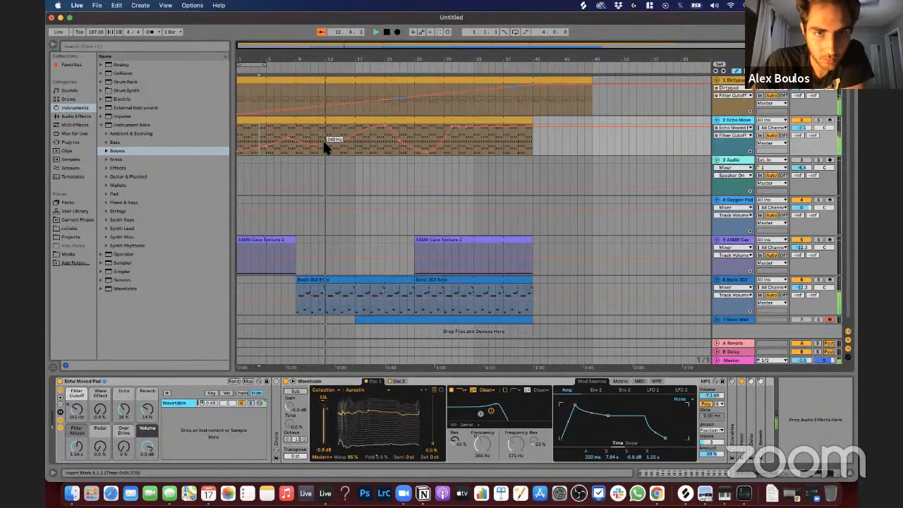
Step: Open the first Basic 303 Bass clip to view its notes during playback, and return to the arrangement
double_click(324, 281)
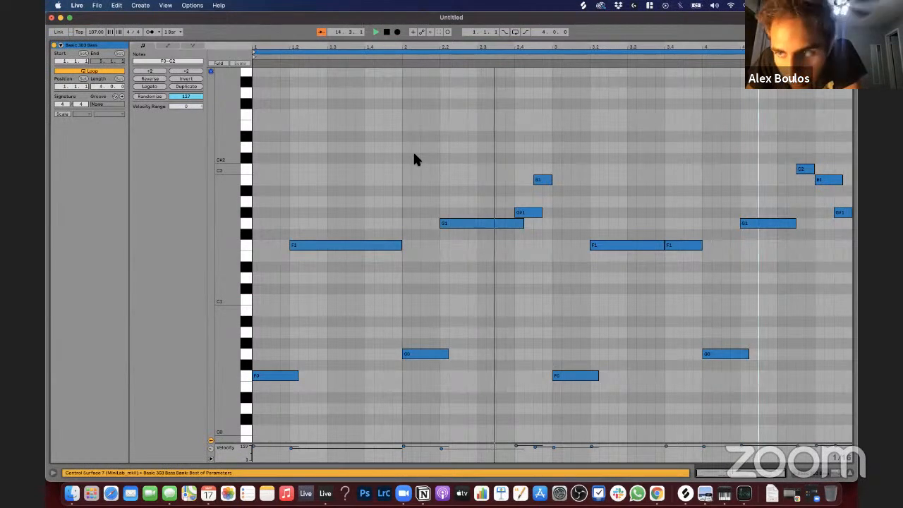
click(414, 155)
key(shift+Tab)
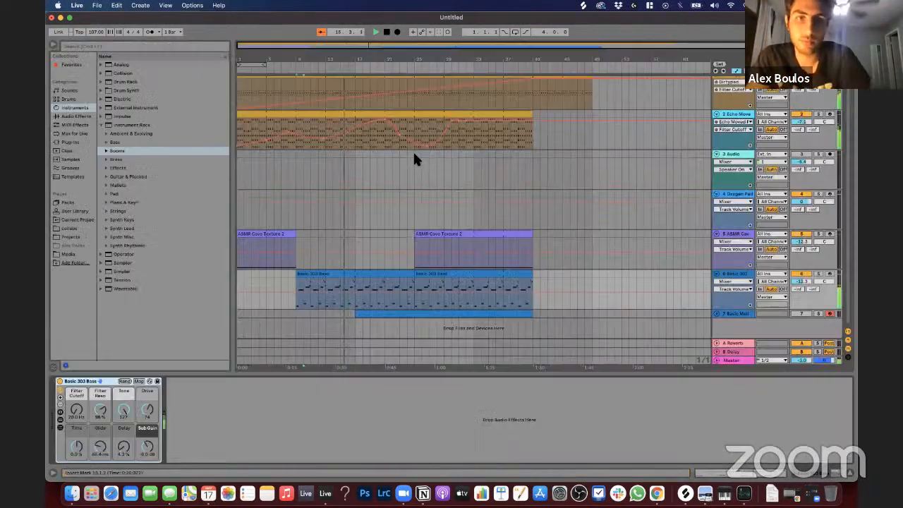
click(335, 166)
scroll(335, 166, up, 1)
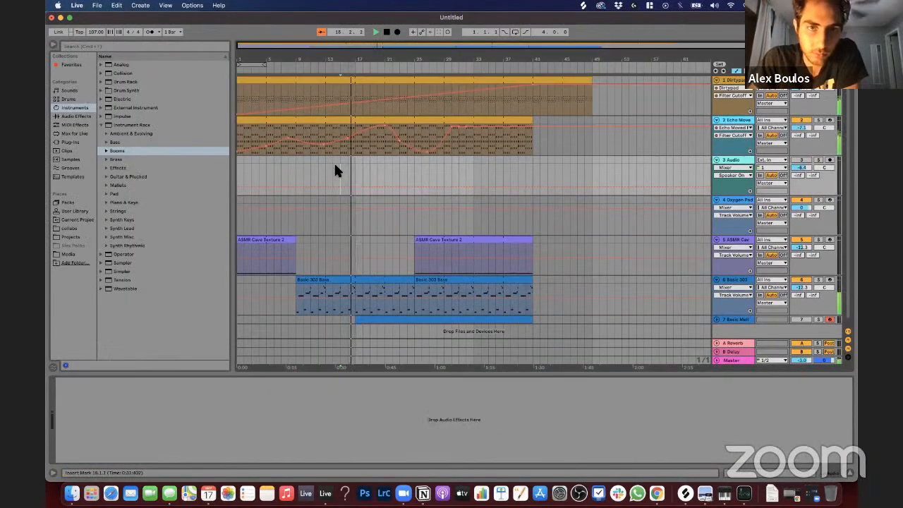
scroll(335, 168, down, 1)
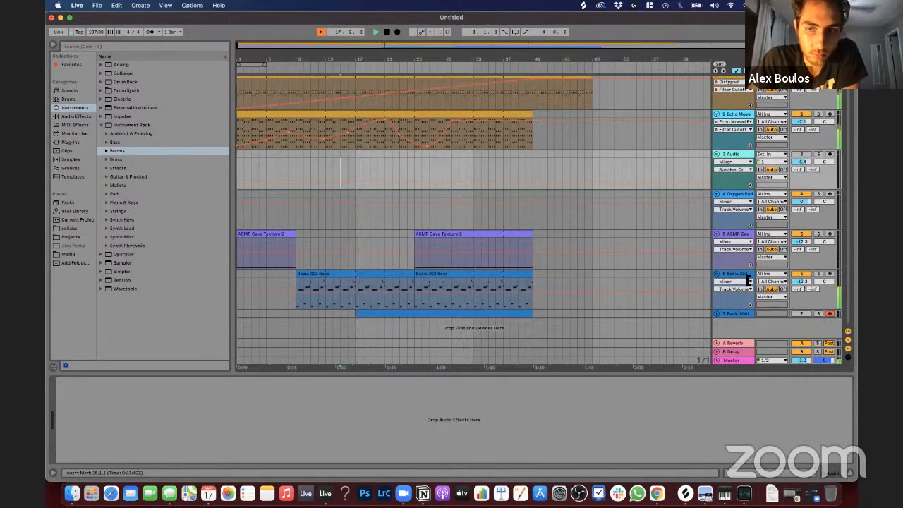
Step: Shorten the Echo Moved Pad's Wavetable amp attack to 181 ms and display its second envelope
click(746, 116)
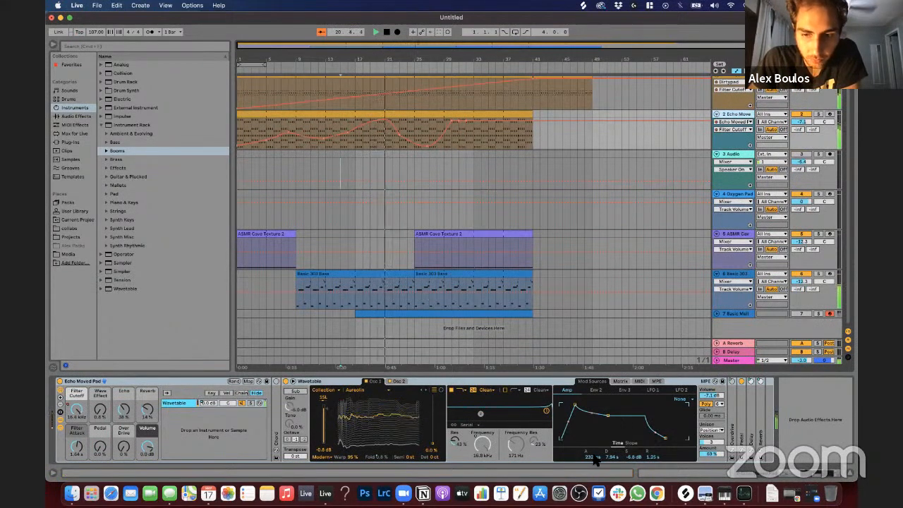
mouse_move(593, 457)
mouse_down()
mouse_move(592, 494)
mouse_move(592, 459)
mouse_up()
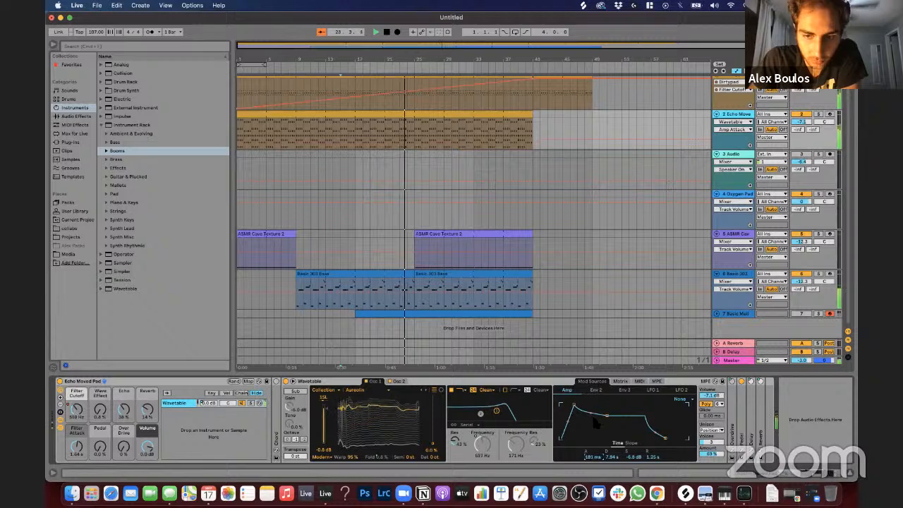
click(596, 390)
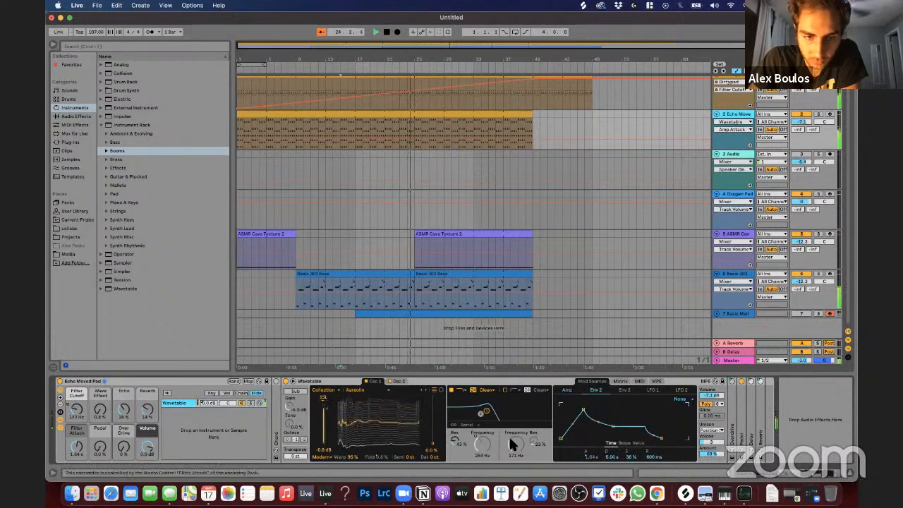
Step: Try Filter Attack times of 1.13 ms, 2.56 s and 520 ms on the Echo Moved Pad, replaying from bar 1
click(77, 447)
drag(77, 446, 77, 480)
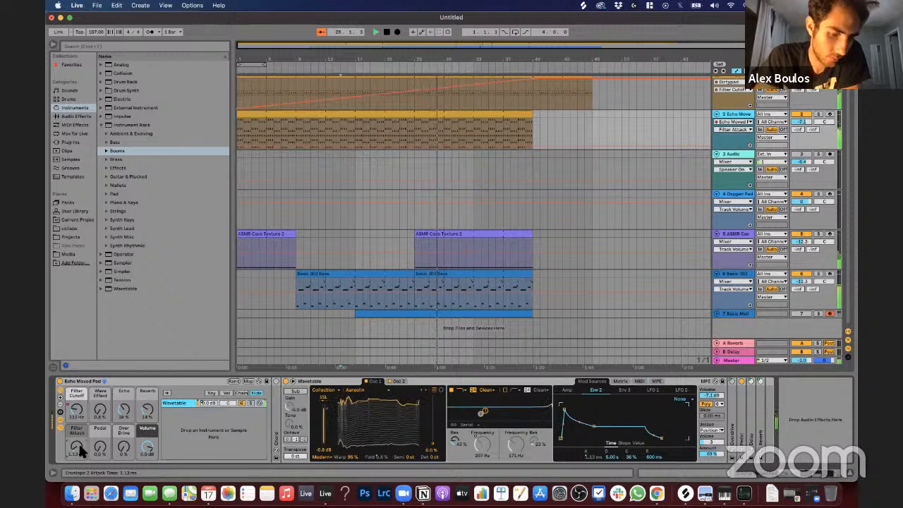
drag(79, 442, 78, 414)
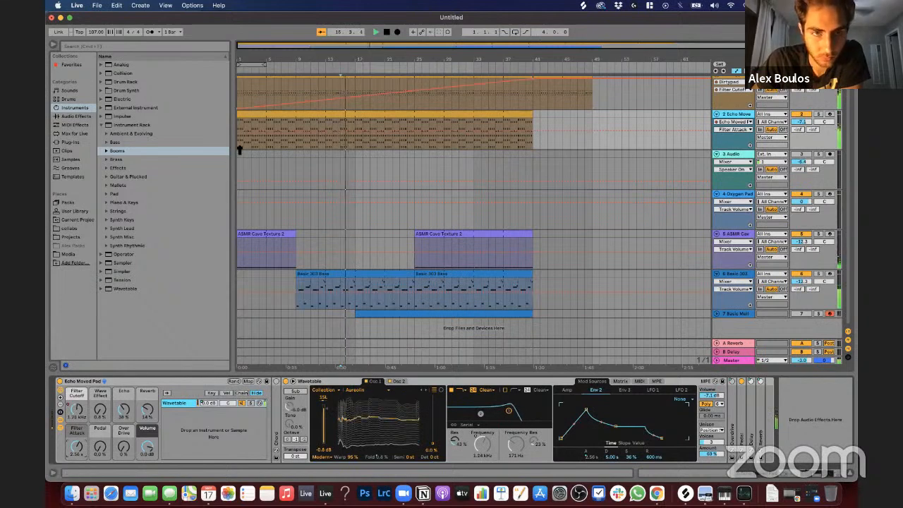
click(255, 115)
key(space)
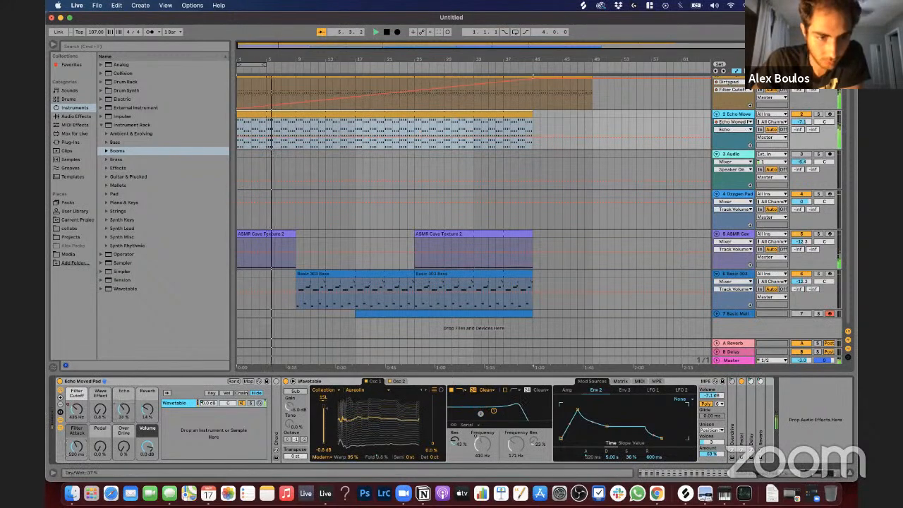
Step: Set the Echo Moved Pad's Echo to 0.0 %, Reverb to 42 % and Wave Effect to 89 % during playback, and stop
click(141, 405)
drag(145, 410, 145, 374)
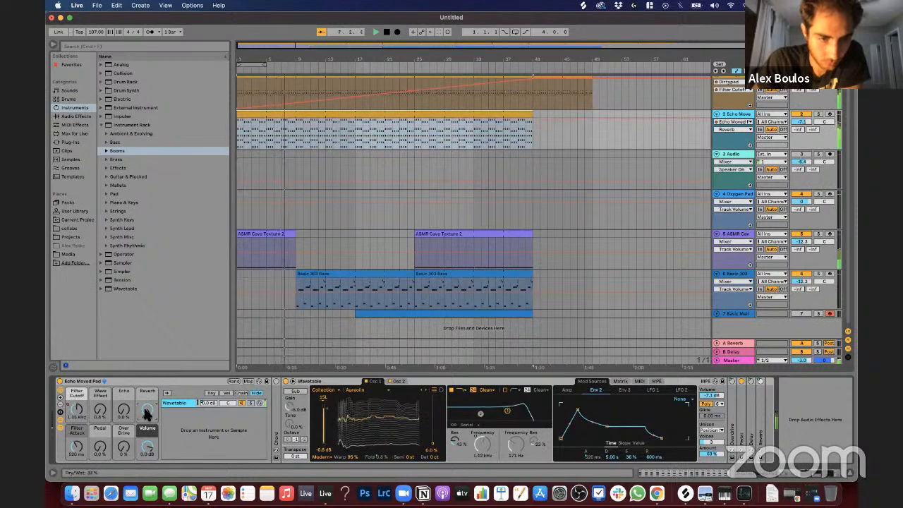
drag(99, 415, 99, 365)
key(space)
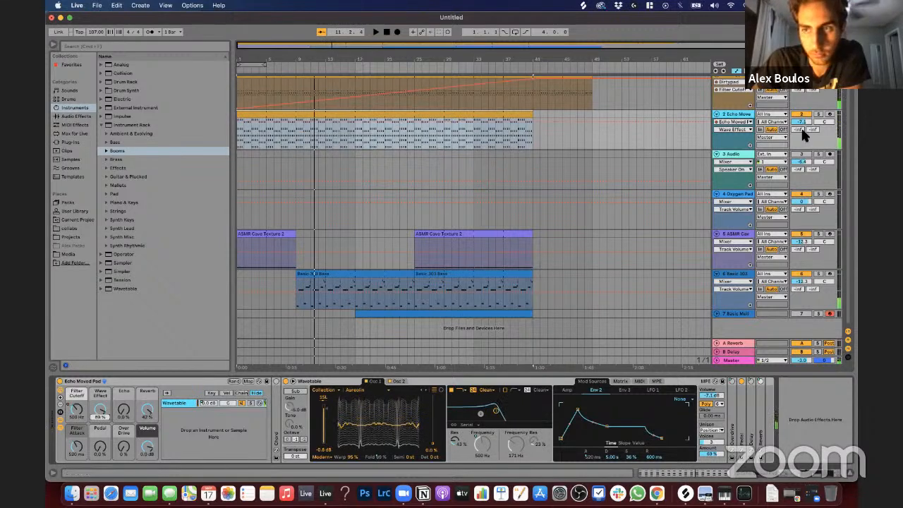
Step: Solo the Echo Moved Pad, play it from bar 1 and reduce its Wave Effect and Reverb to 0.0 %
click(818, 114)
key(space)
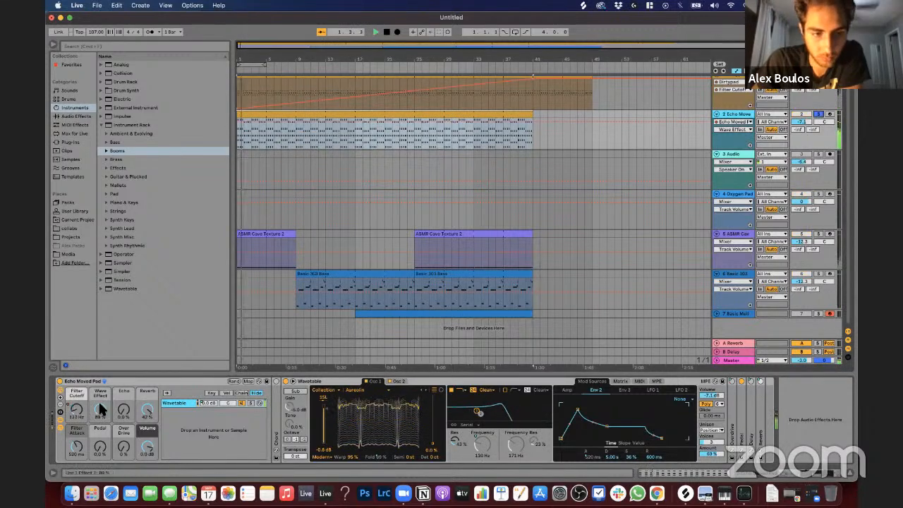
drag(100, 406, 99, 438)
drag(147, 410, 147, 439)
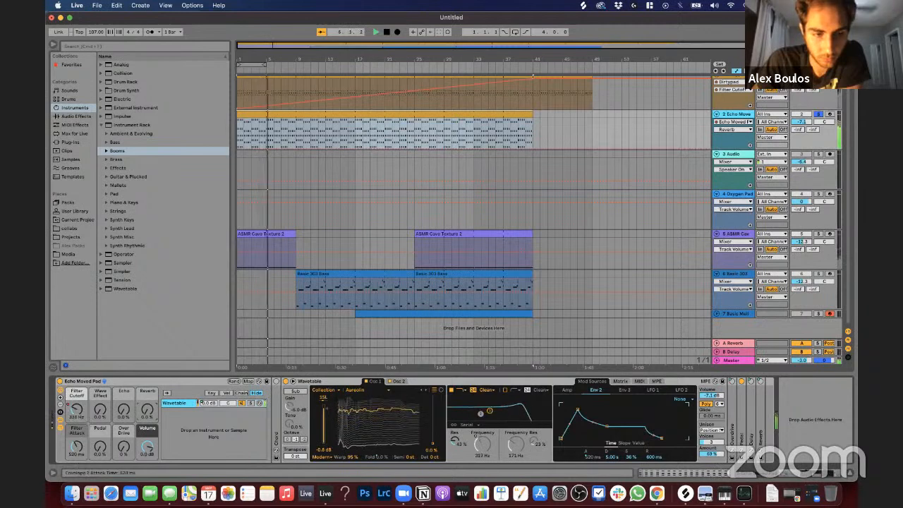
Step: Set the pad's Filter Attack to 1.95 s and Wave Effect to 100 %, return Pedal to 0.0 % after trying it, and stop playback
drag(79, 458, 123, 421)
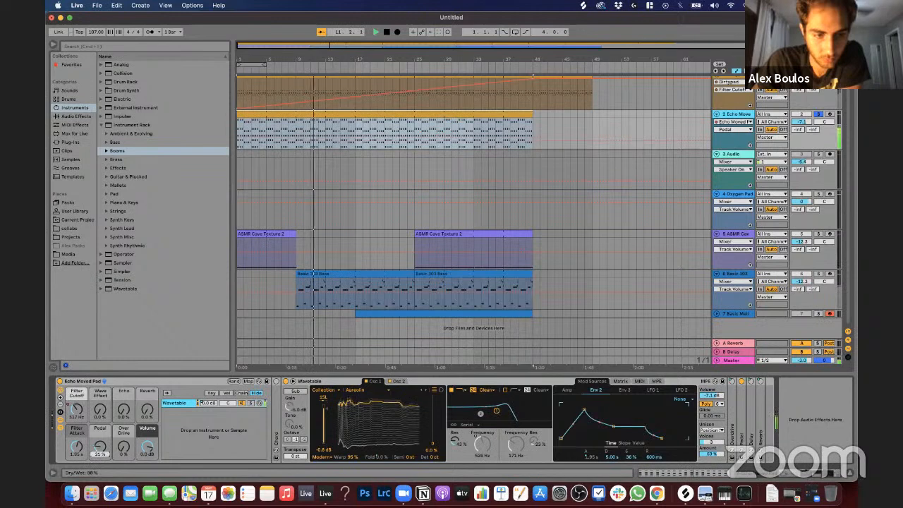
drag(100, 447, 100, 463)
drag(101, 411, 100, 339)
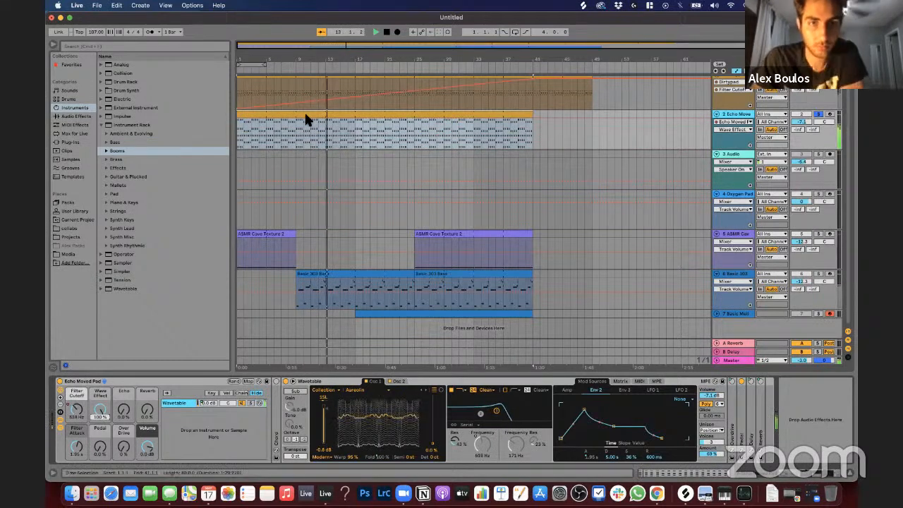
key(space)
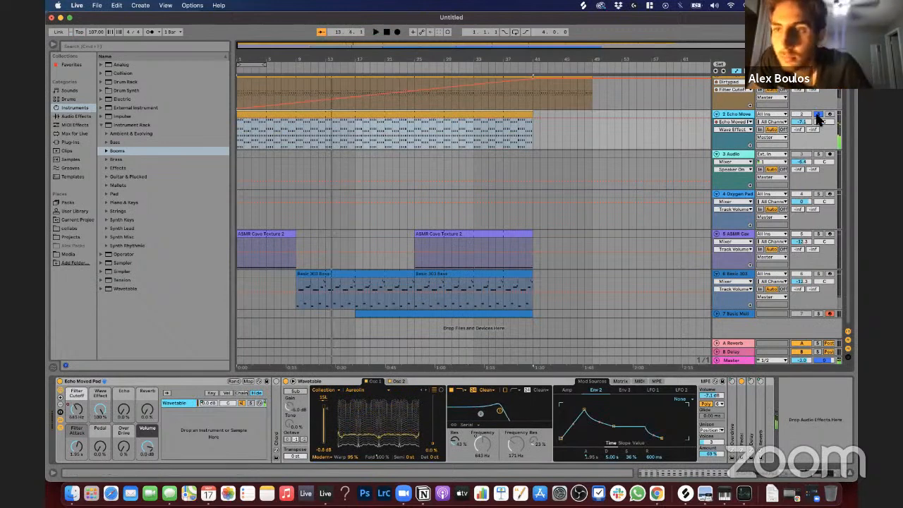
Step: Unsolo the Echo Moved Pad, play the arrangement from bar 1 and show the pad's Filter Cutoff automation
key(space)
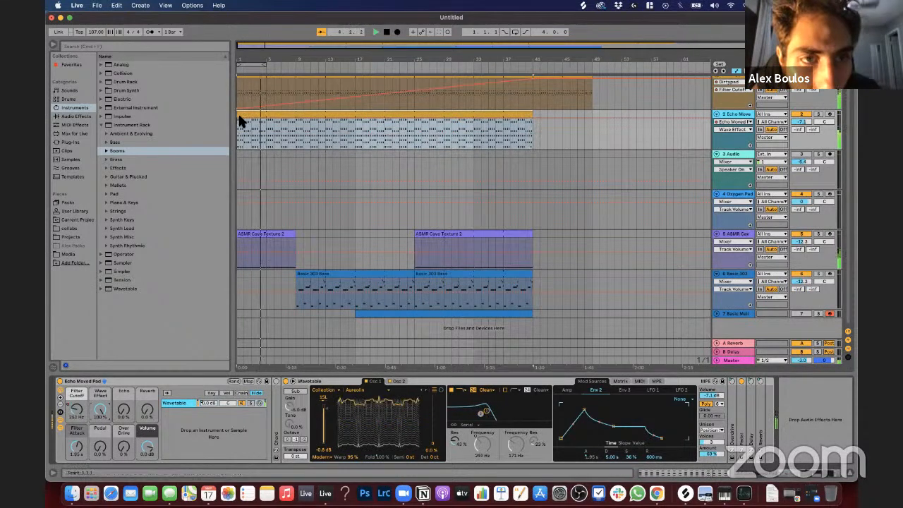
click(239, 138)
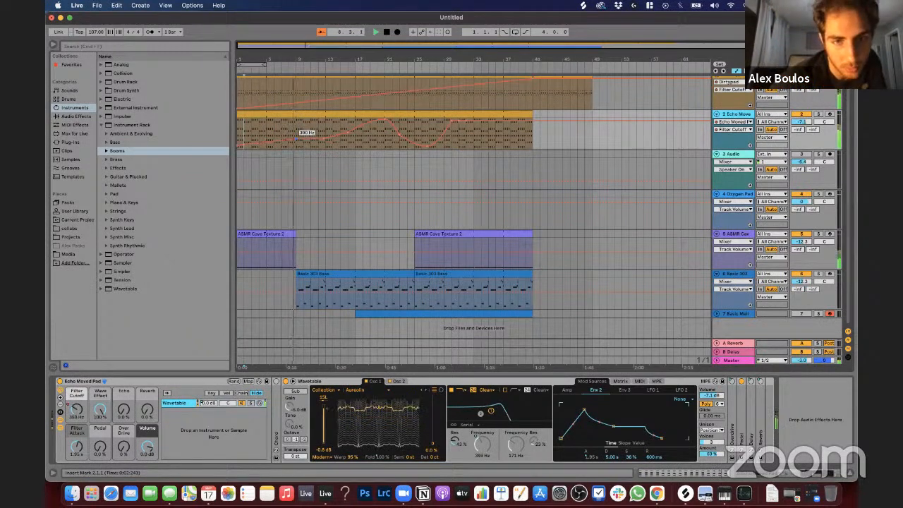
click(242, 115)
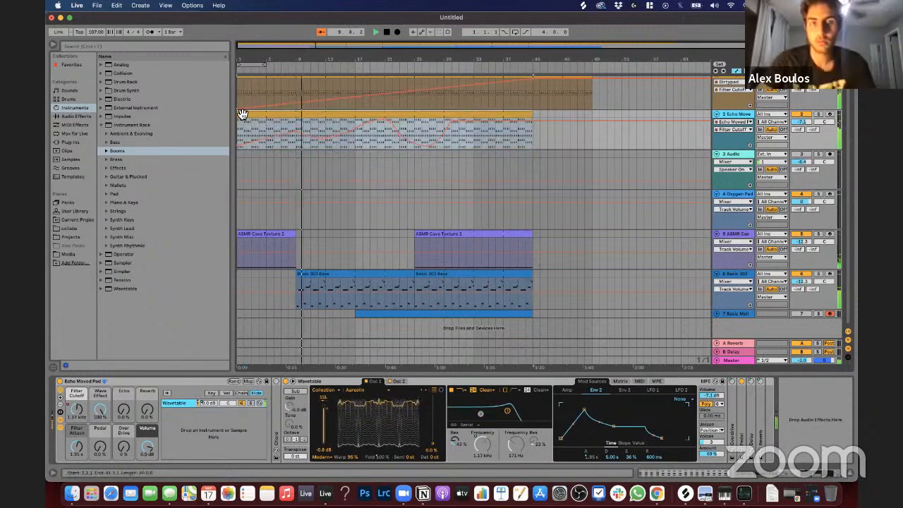
click(318, 125)
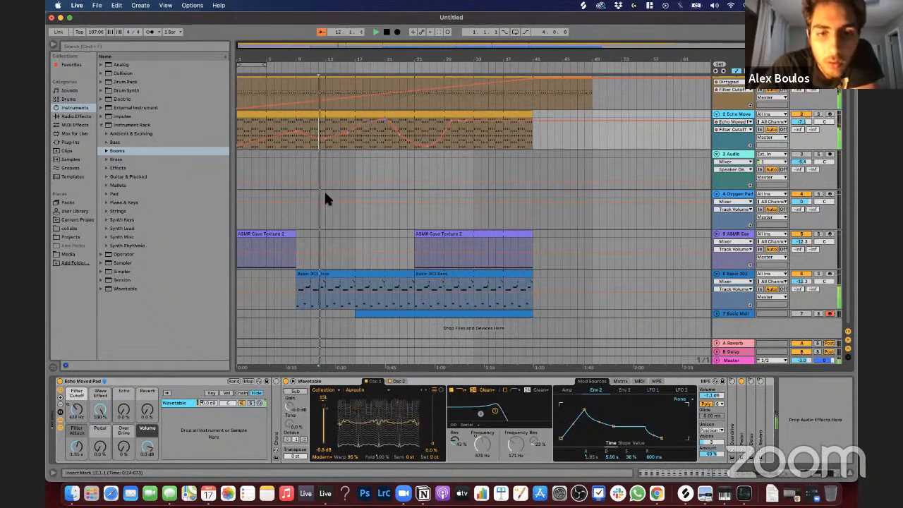
Step: Show the Basic 303 Bass's Filter Cutoff automation and draw a curve peaking around bar 17 and falling back by about bar 25
click(326, 279)
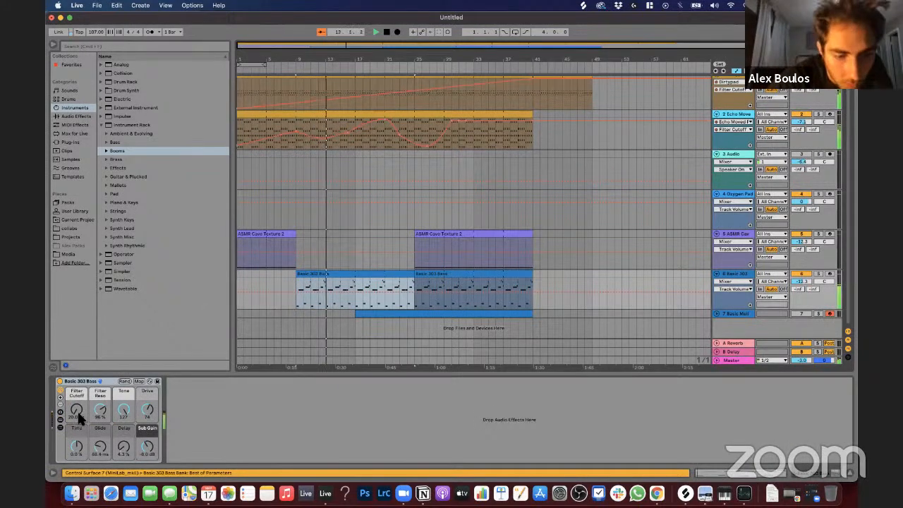
key(a)
key(a)
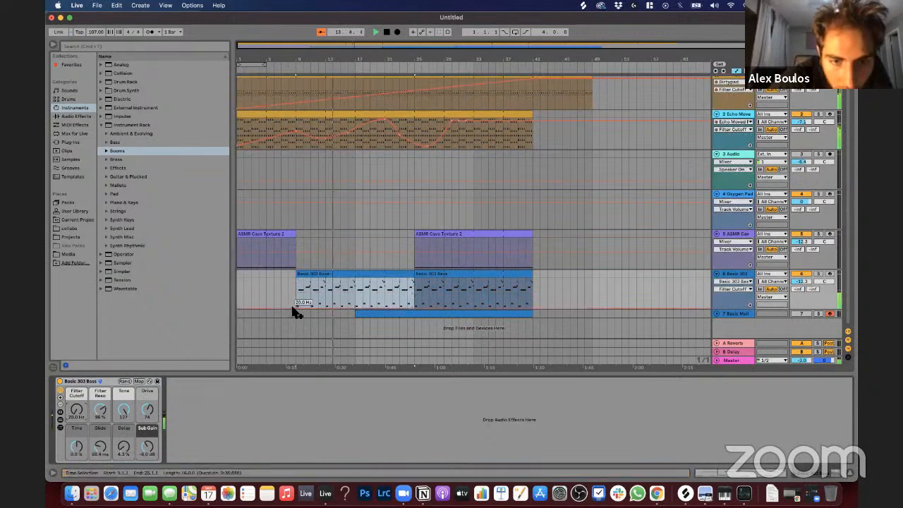
click(299, 311)
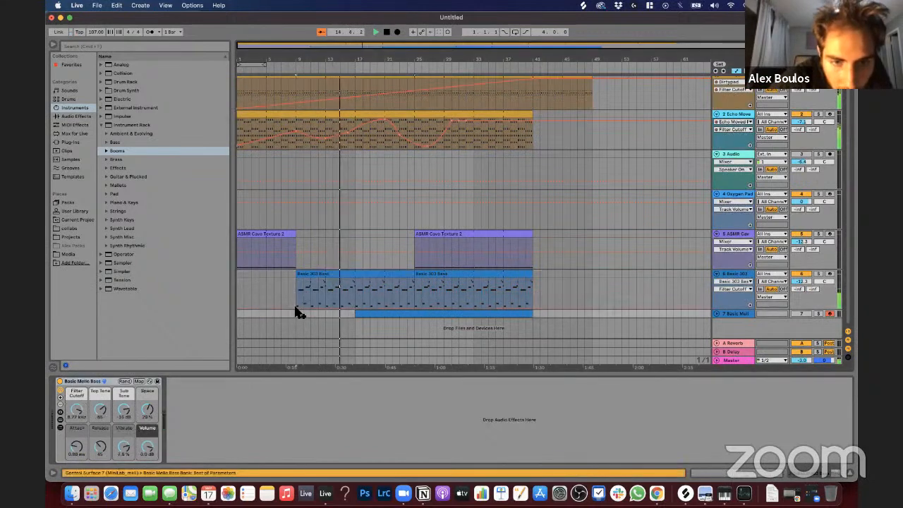
click(301, 309)
drag(341, 309, 413, 309)
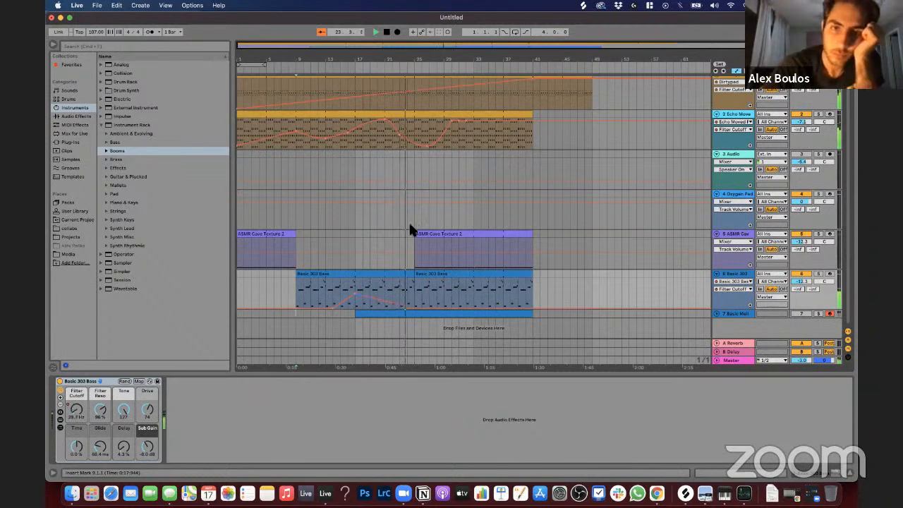
Step: Set the Basic 303 Bass's Filter Reso to 76 % and adjust its Drive during playback
click(100, 407)
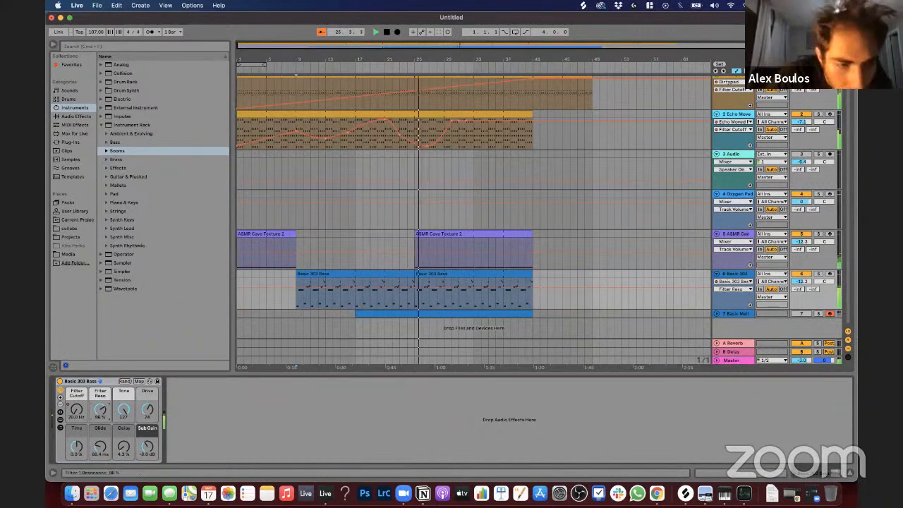
drag(100, 408, 101, 432)
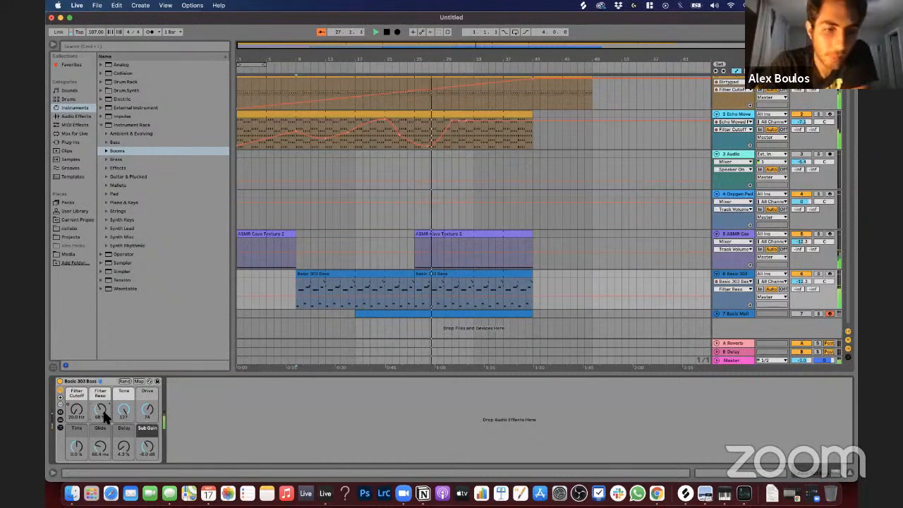
drag(103, 410, 147, 410)
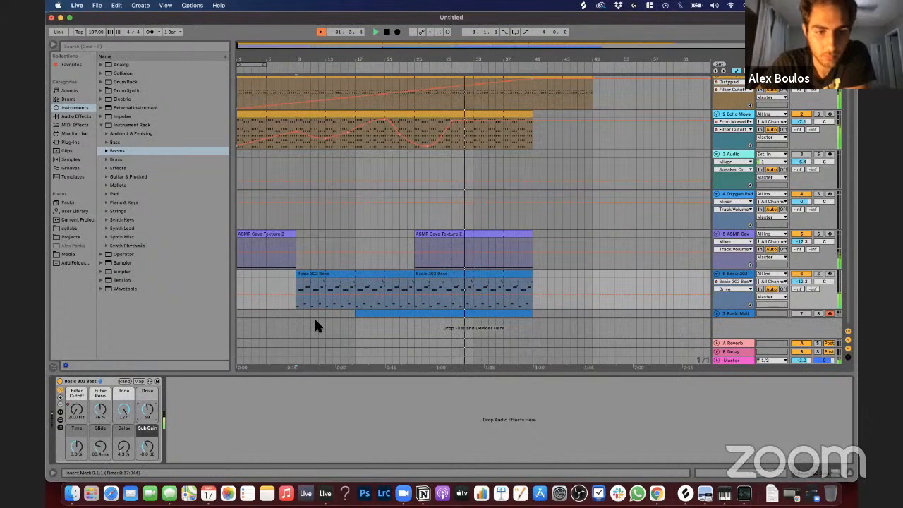
Step: Lower the Echo Moved Pad track's volume to -13.1 dB and stop playback
click(802, 124)
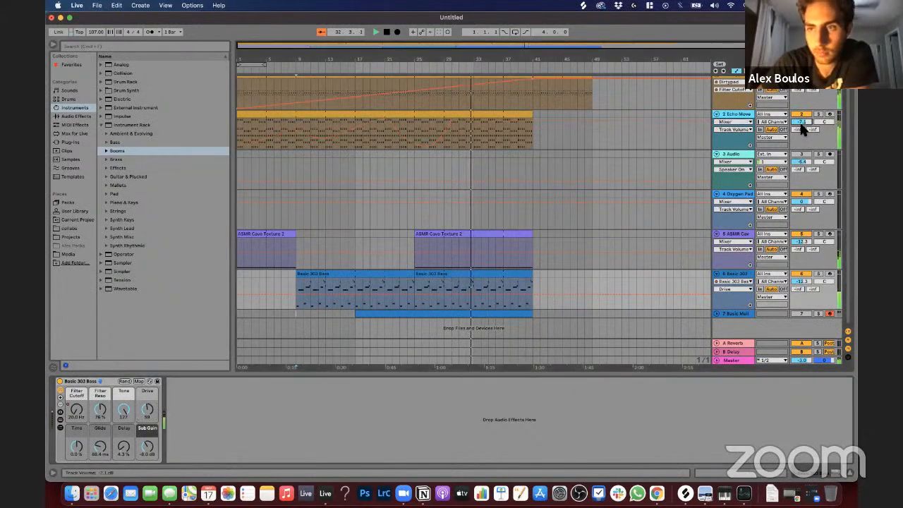
scroll(803, 126, down, 2)
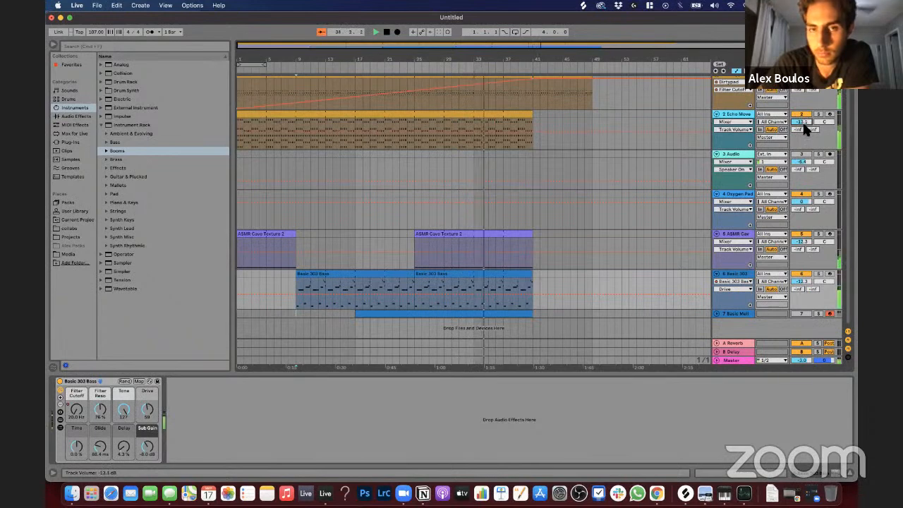
scroll(408, 175, up, 1)
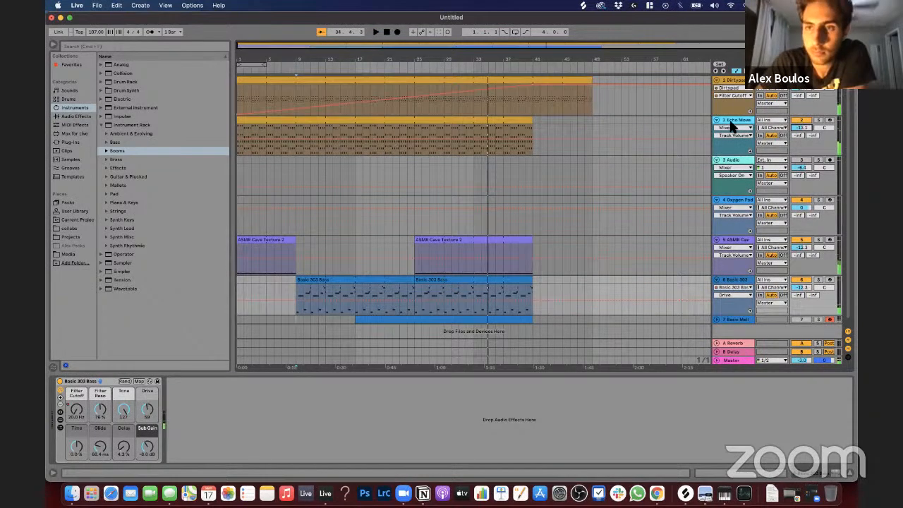
Step: Play the Echo Moved Pad clip from bar 1, soloing it briefly, then set its track volume to -9.0 dB and pan it left
click(708, 125)
click(384, 127)
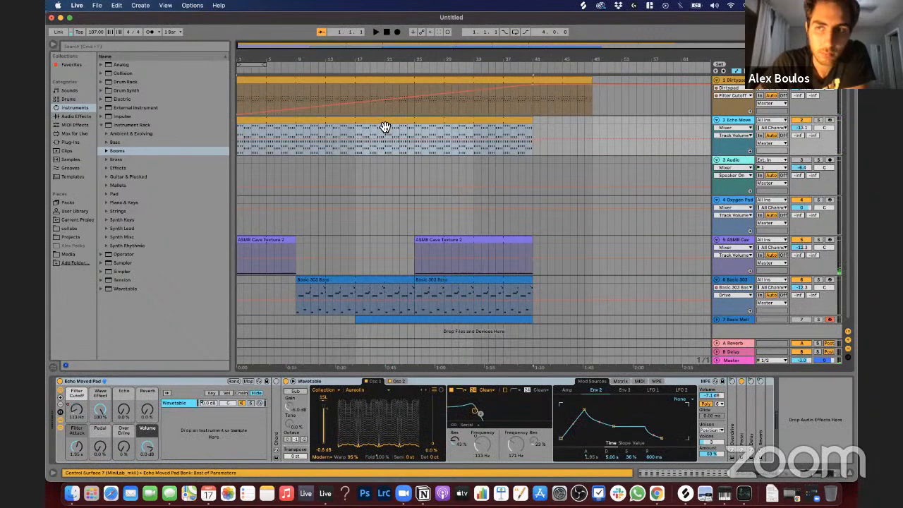
click(818, 120)
key(space)
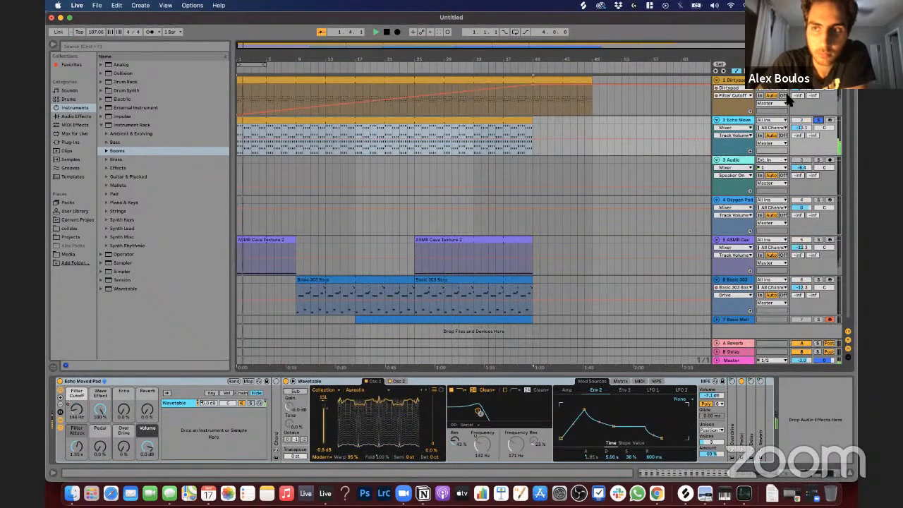
click(819, 121)
click(800, 128)
drag(802, 128, 824, 115)
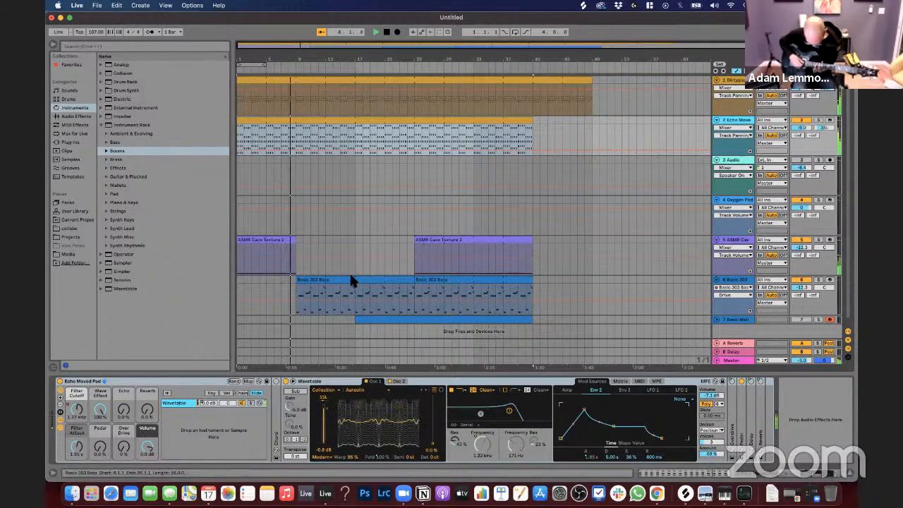
Step: Fill the gap in the ASMR Cave Texture so one clip covers bars 1 to 41, and hide the automation
drag(293, 247, 534, 243)
click(416, 244)
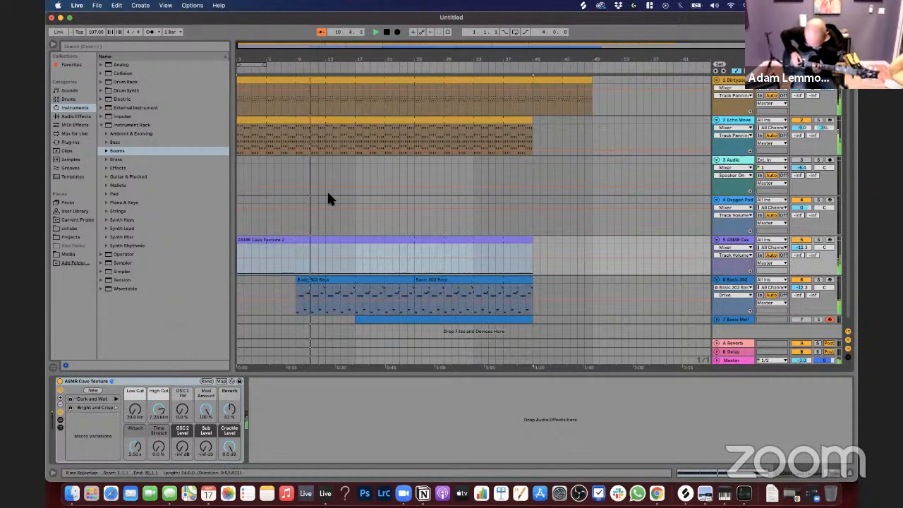
scroll(317, 205, down, 1)
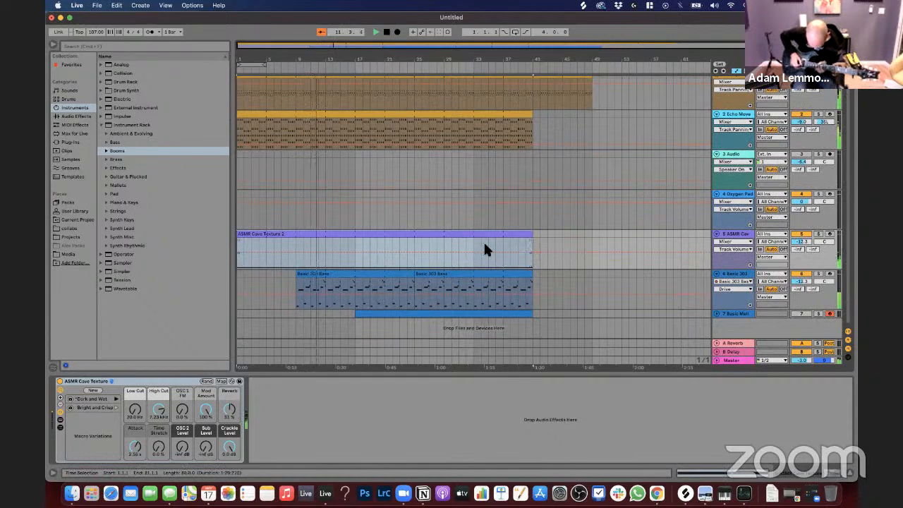
key(a)
Step: Delete the empty Audio and Oxygen Pad tracks and unfold the last bass track
click(349, 201)
click(753, 171)
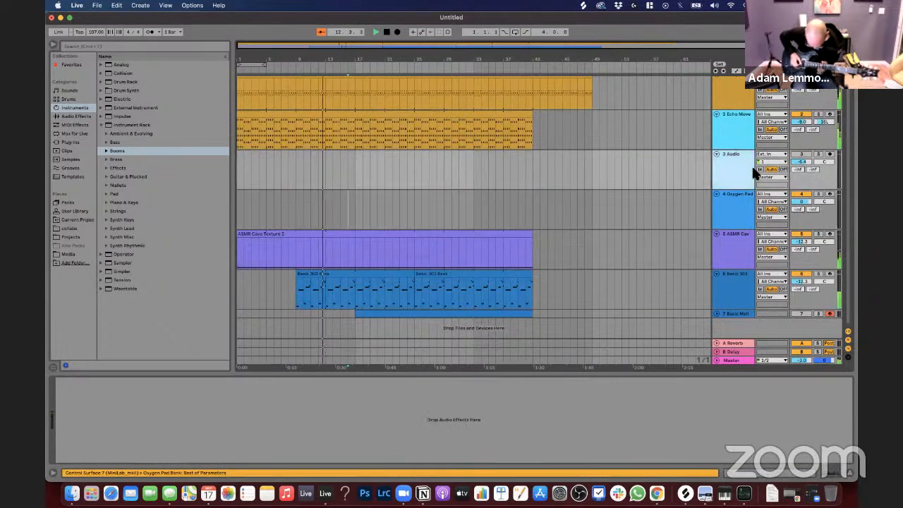
key(Delete)
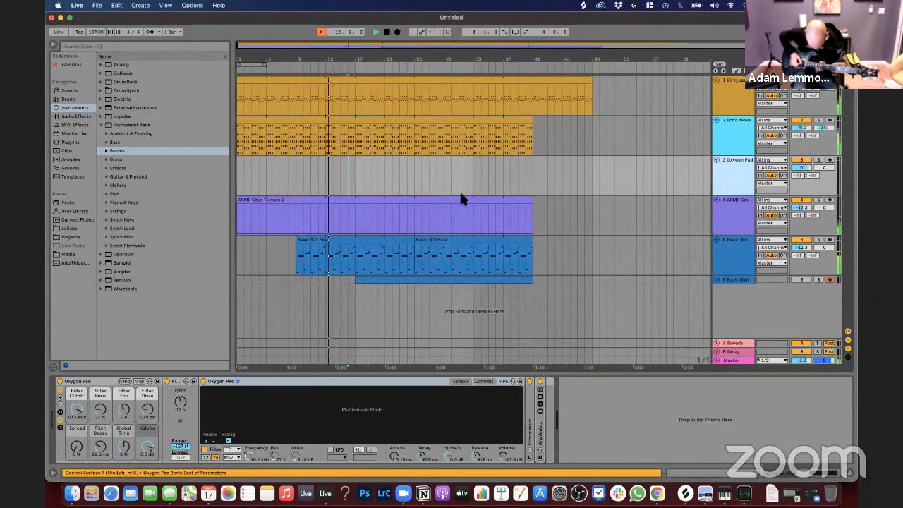
key(Delete)
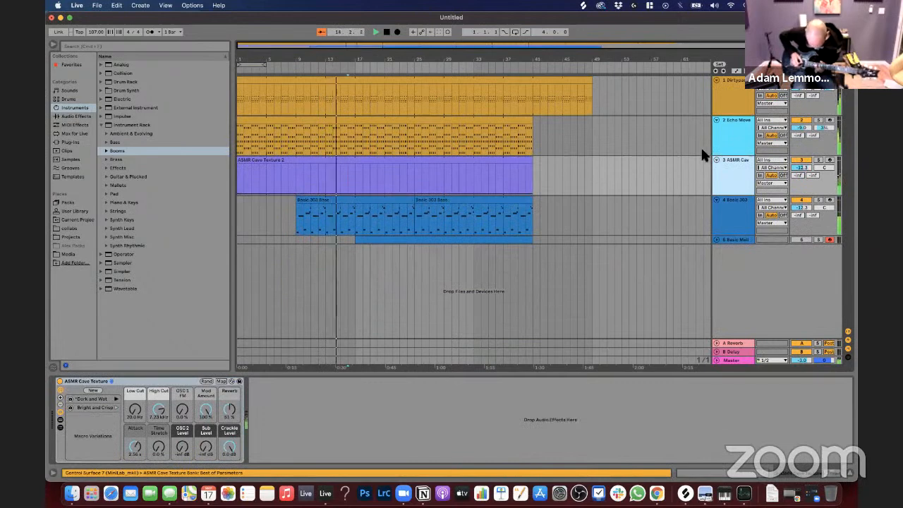
click(717, 240)
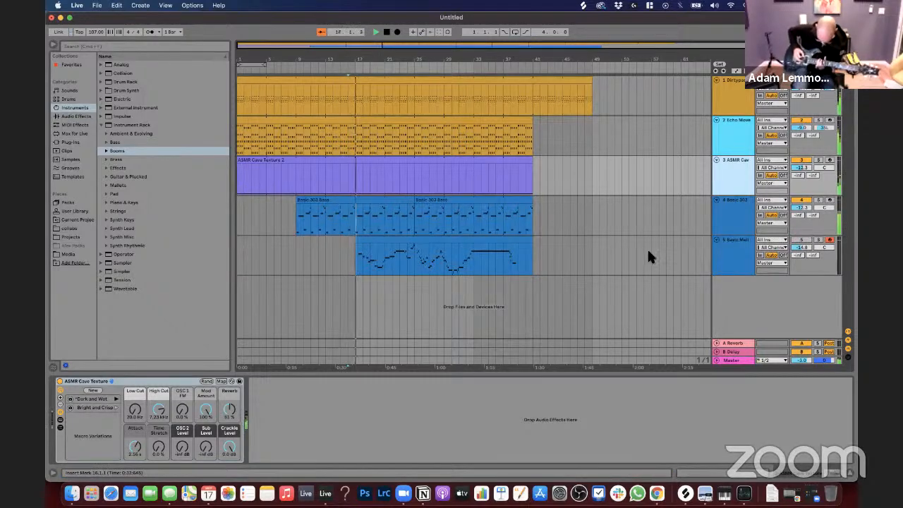
Step: Try the OTT preset of Multiband Dynamics on the Echo Moved Pad, remove it and stop playback
click(105, 176)
click(105, 176)
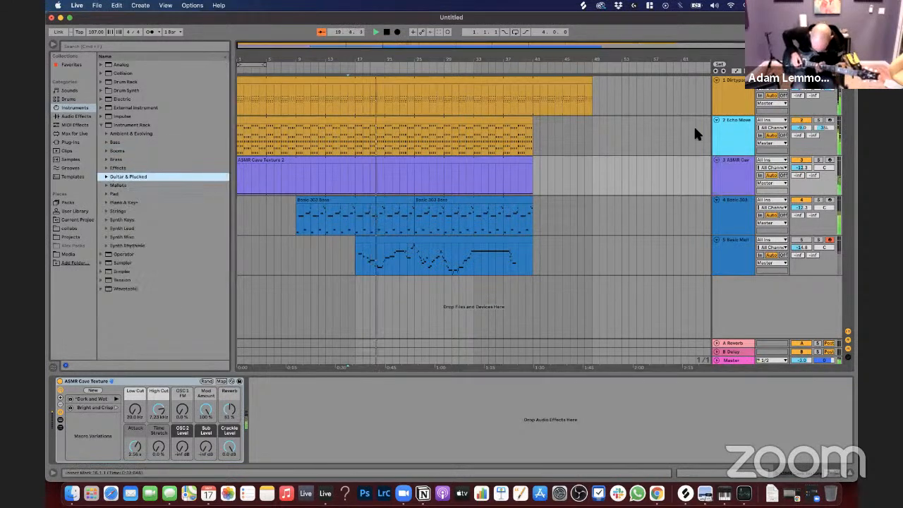
click(534, 154)
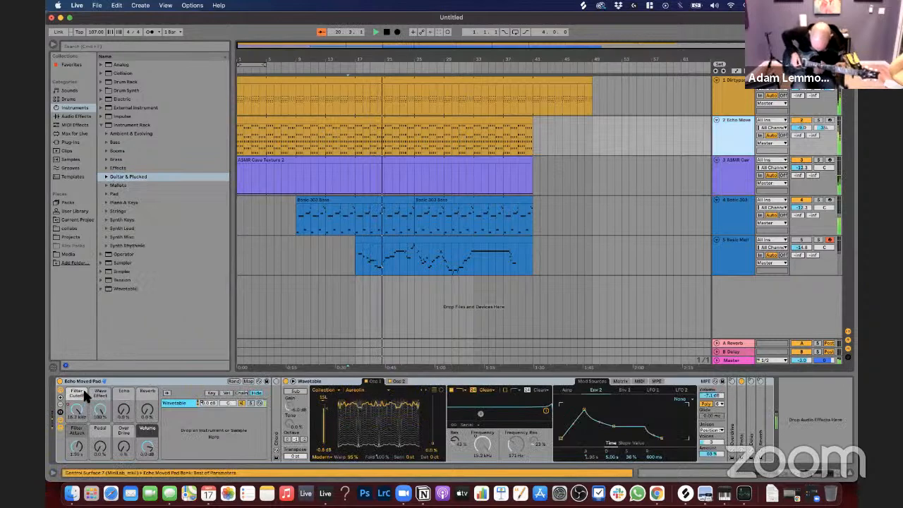
click(73, 116)
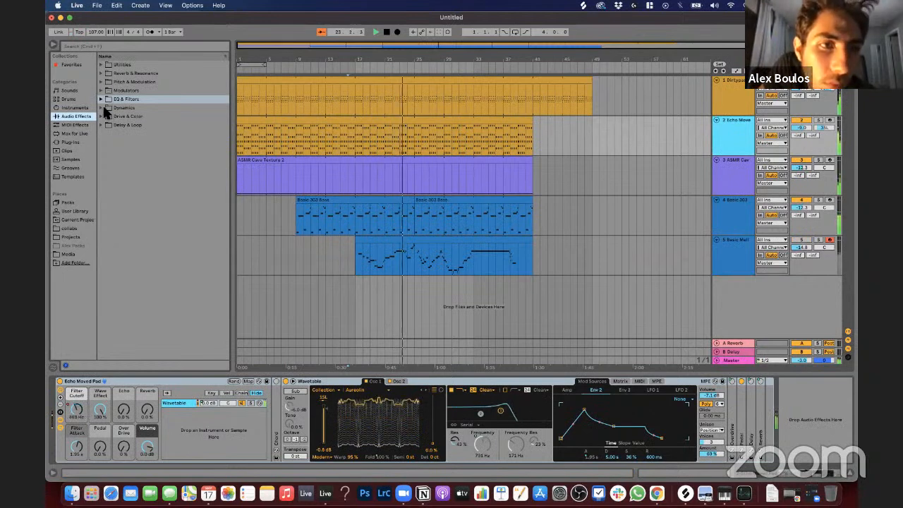
click(107, 107)
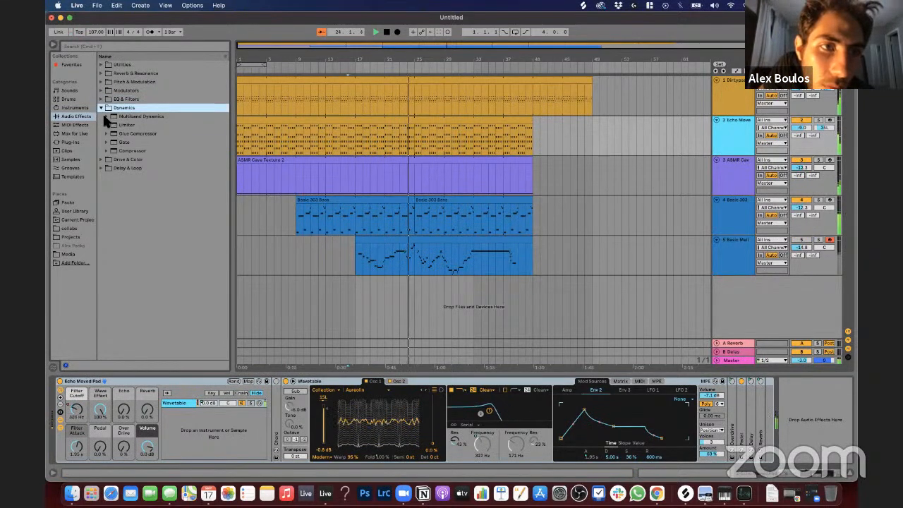
click(106, 115)
click(128, 167)
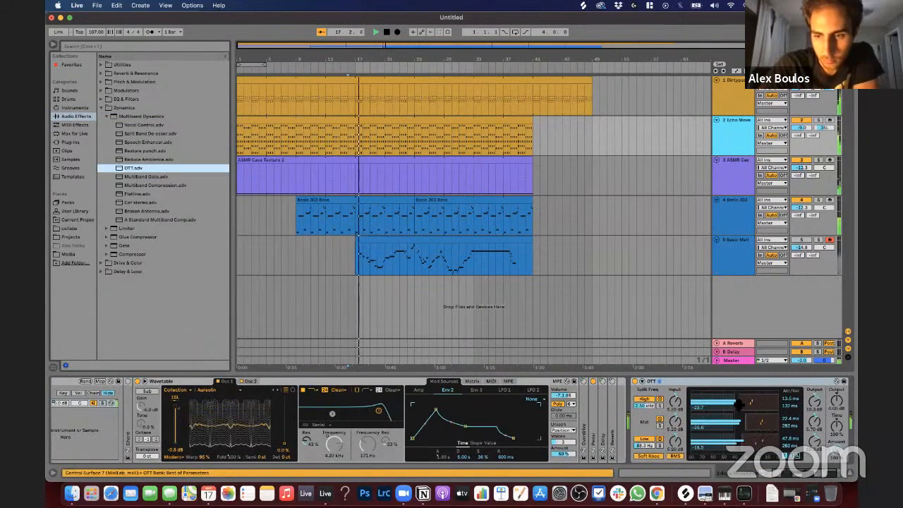
click(686, 382)
key(Delete)
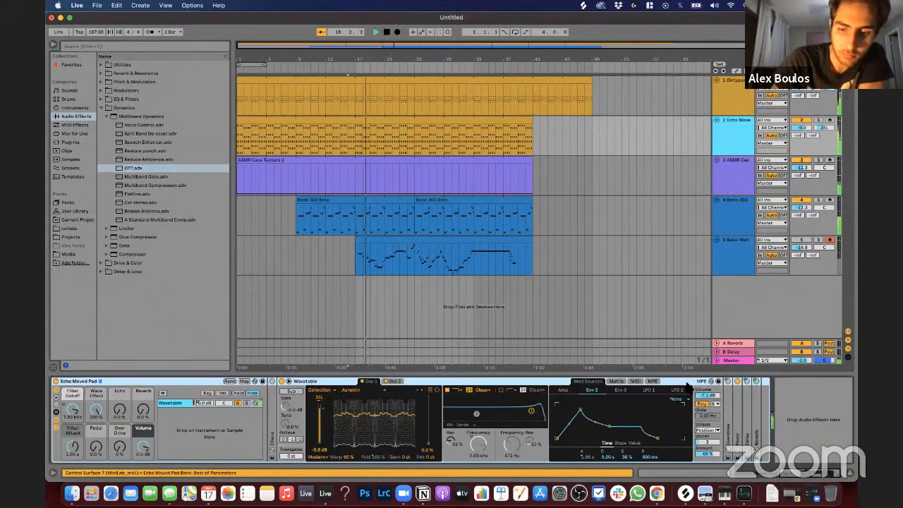
key(XF86AudioRaiseVolume)
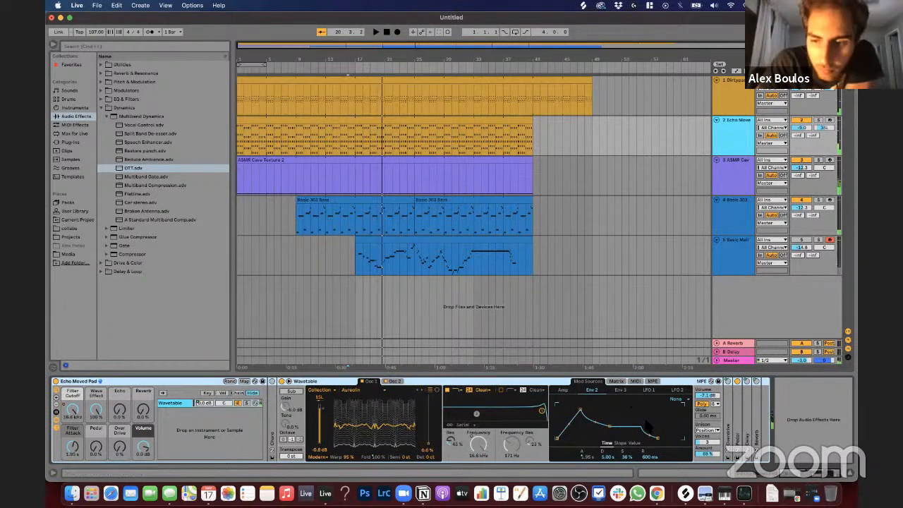
Step: Add a Glue Compressor to the Echo Moved Pad, lower its Threshold and replay the arrangement from bar 16
click(101, 108)
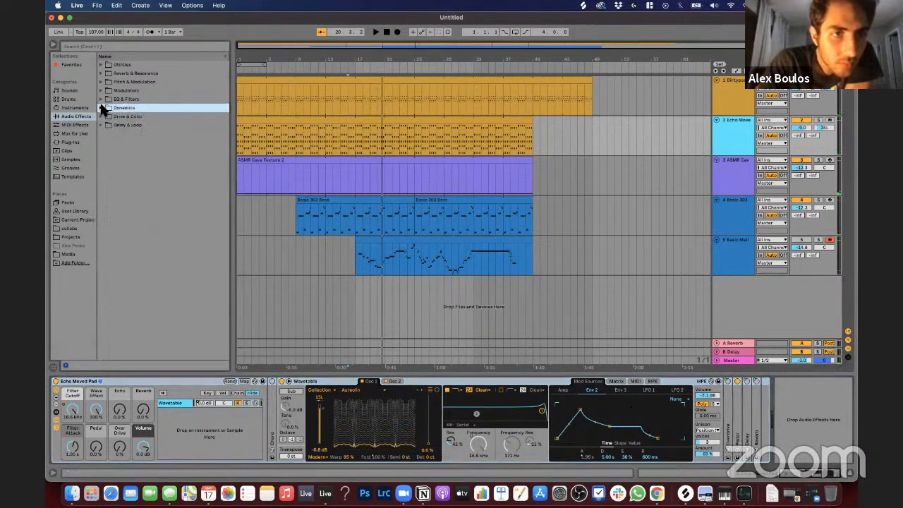
click(101, 108)
click(107, 116)
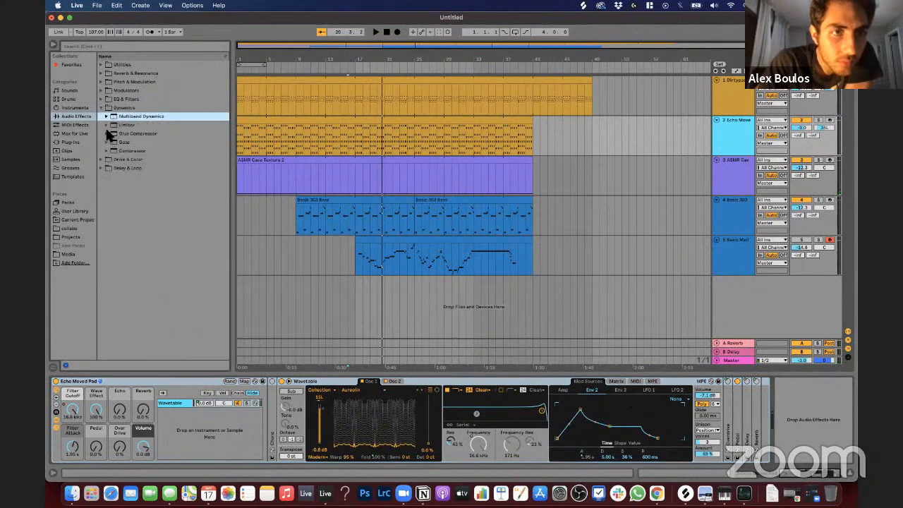
double_click(127, 133)
key(space)
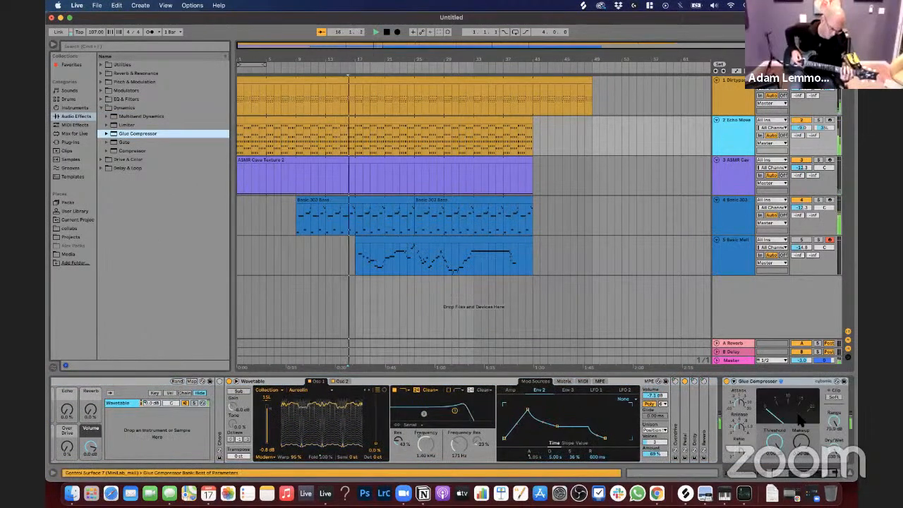
drag(775, 441, 775, 471)
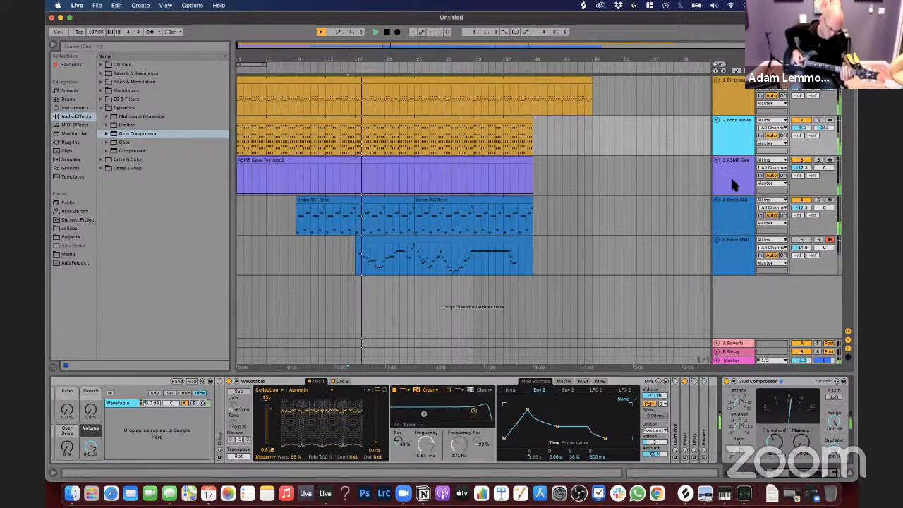
key(space)
key(space)
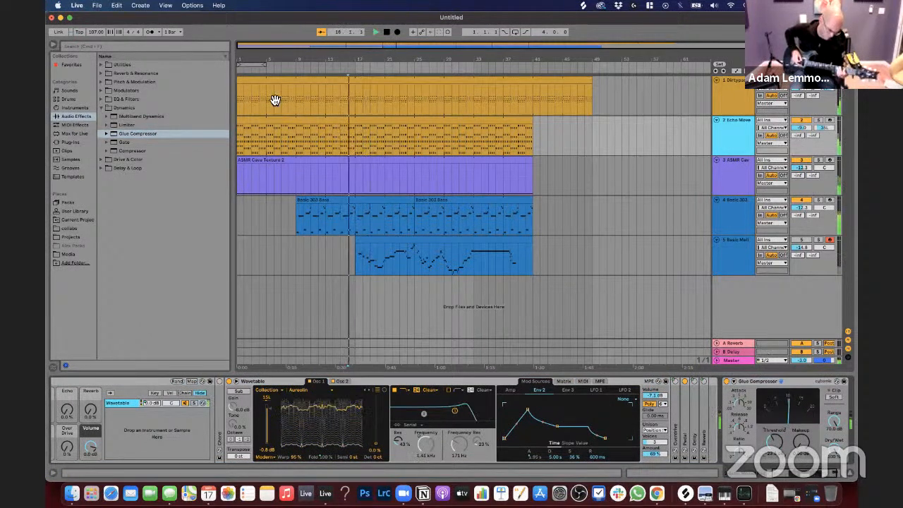
Step: Play the arrangement from bar 1, muting and unmuting the system sound, and show the Echo Moved Pad's macros
click(282, 123)
key(space)
key(space)
key(XF86AudioMute)
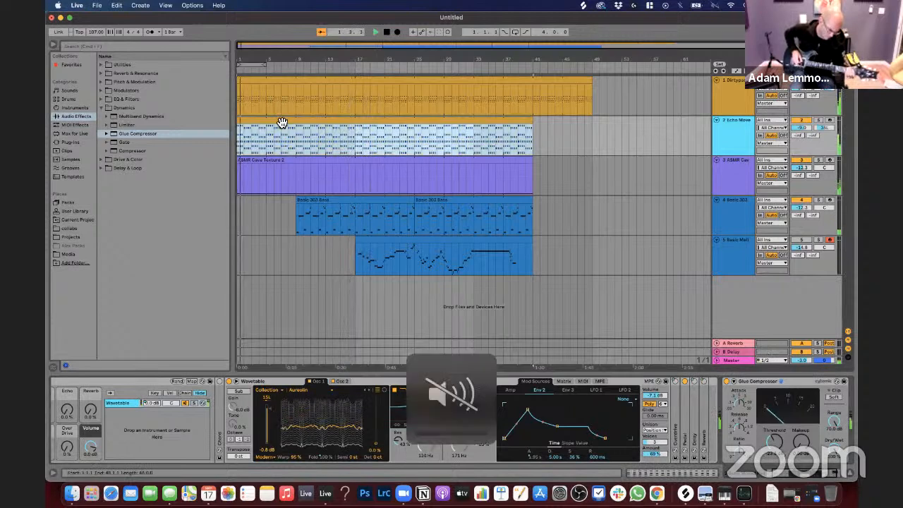
key(XF86AudioMute)
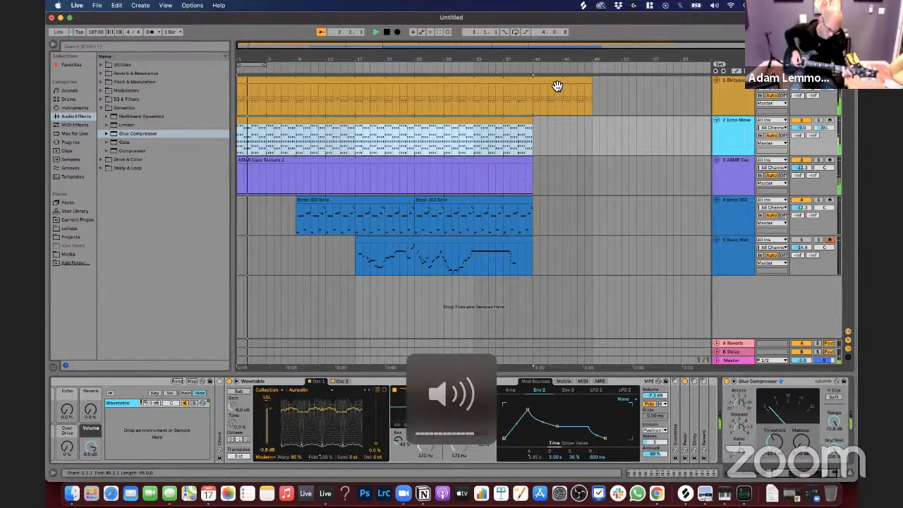
key(XF86AudioMute)
key(XF86AudioMute)
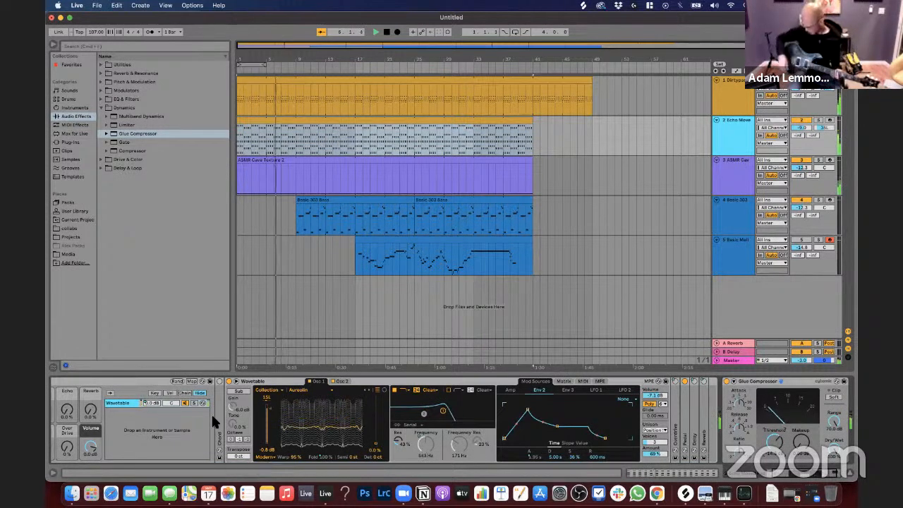
scroll(109, 407, left, 2)
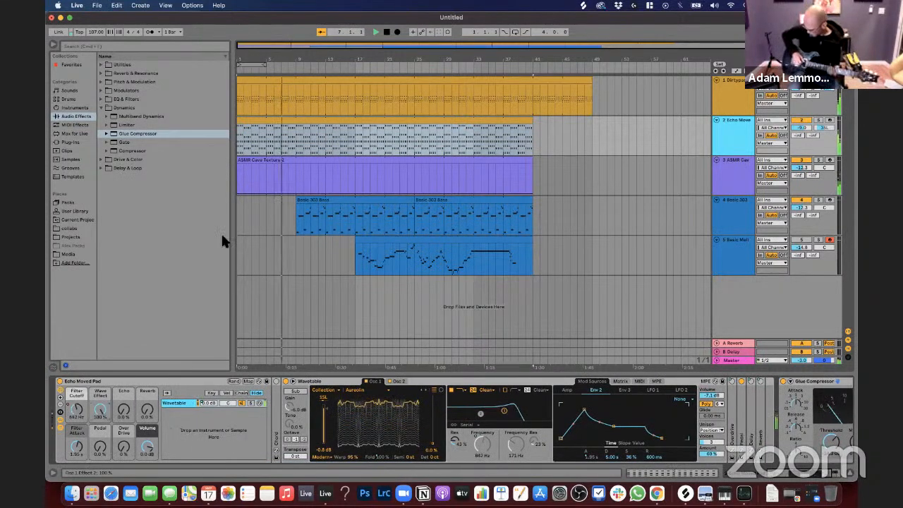
Step: Automate the Echo Moved Pad's Wave Effect to fall gradually from 100 % at bar 1 until about bar 9, and play the arrangement to check it
key(a)
click(238, 124)
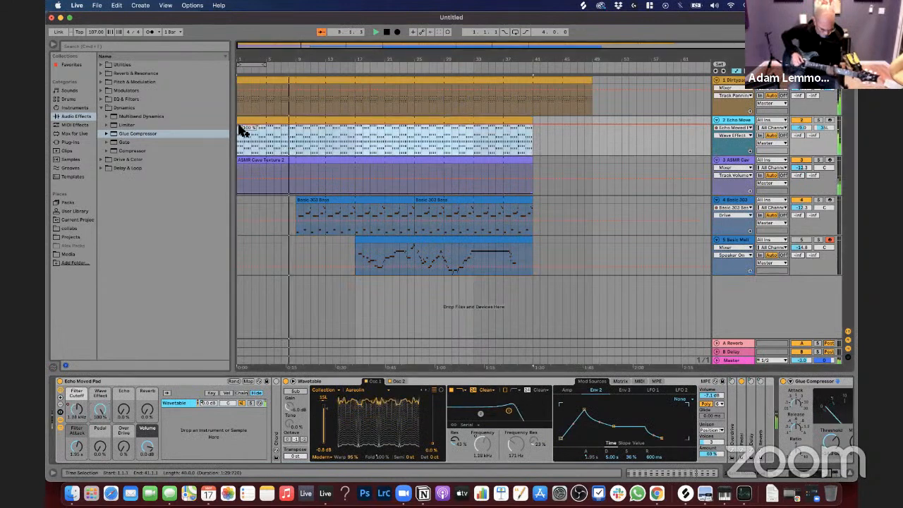
click(238, 126)
drag(267, 126, 298, 132)
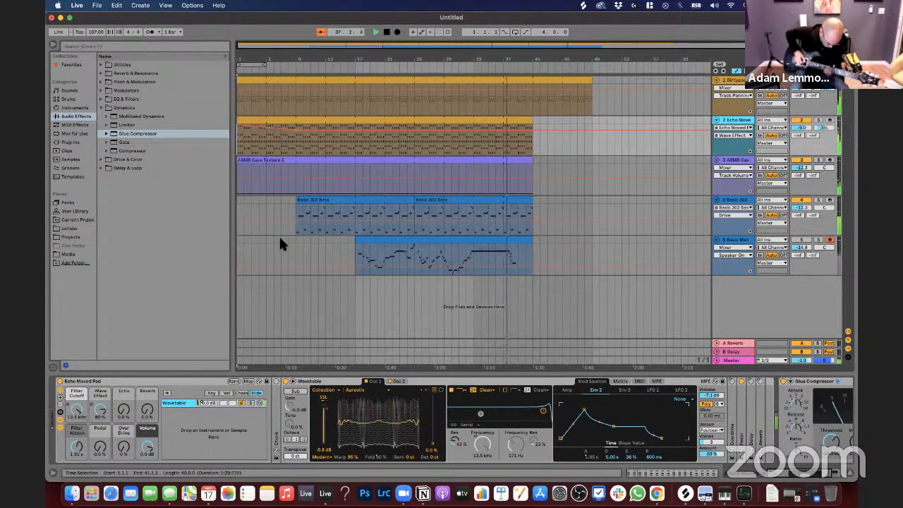
key(space)
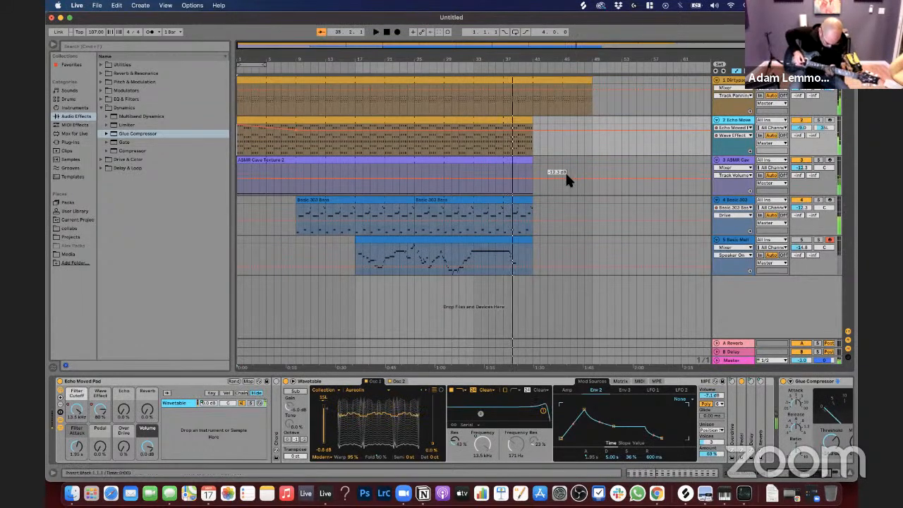
Step: Start saving the Live Set under a new name and choose the Ableton Live collaboration's Projects folder in Dropbox as its location
click(101, 108)
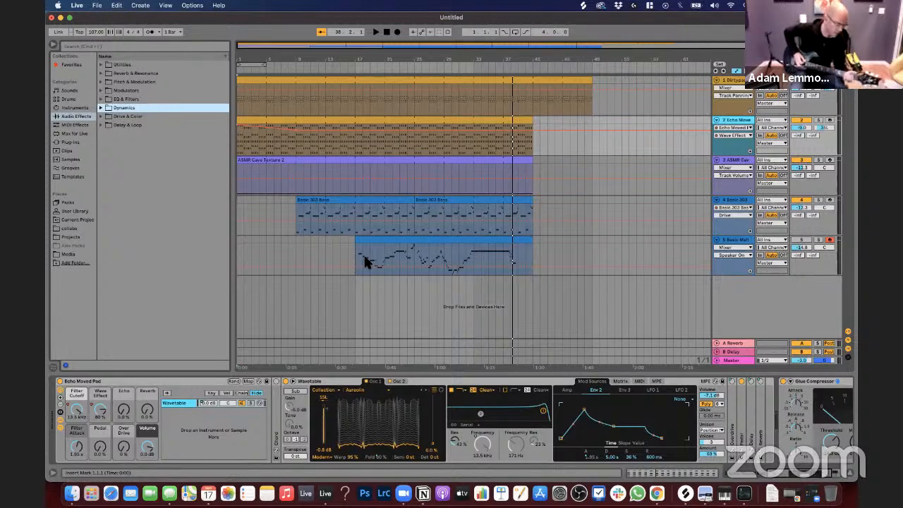
click(96, 5)
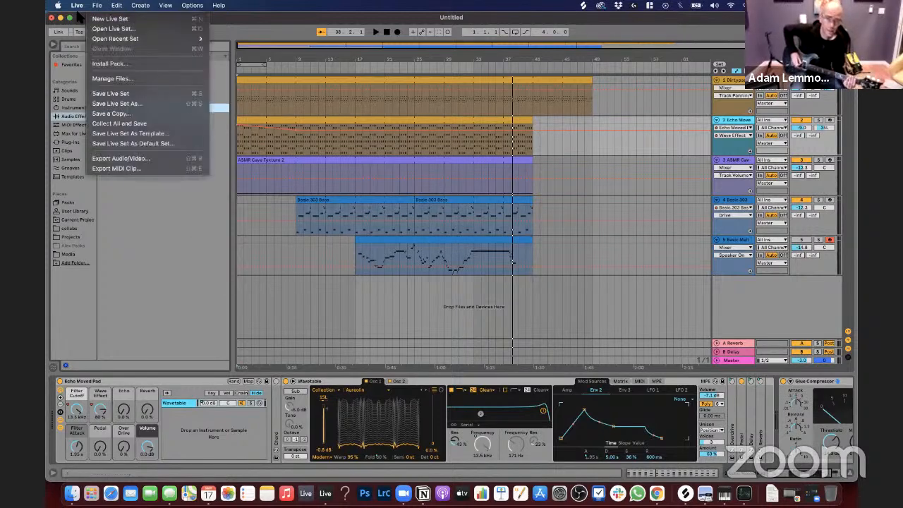
click(121, 103)
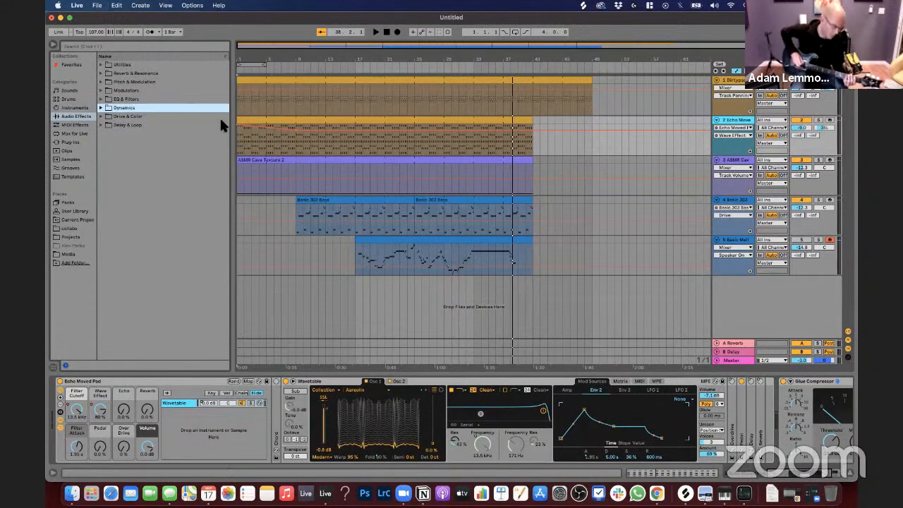
click(317, 116)
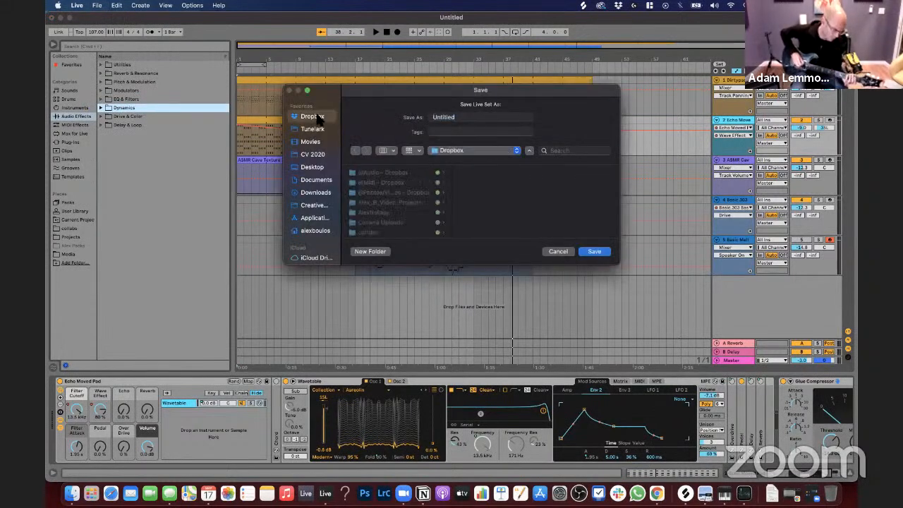
scroll(387, 181, down, 2)
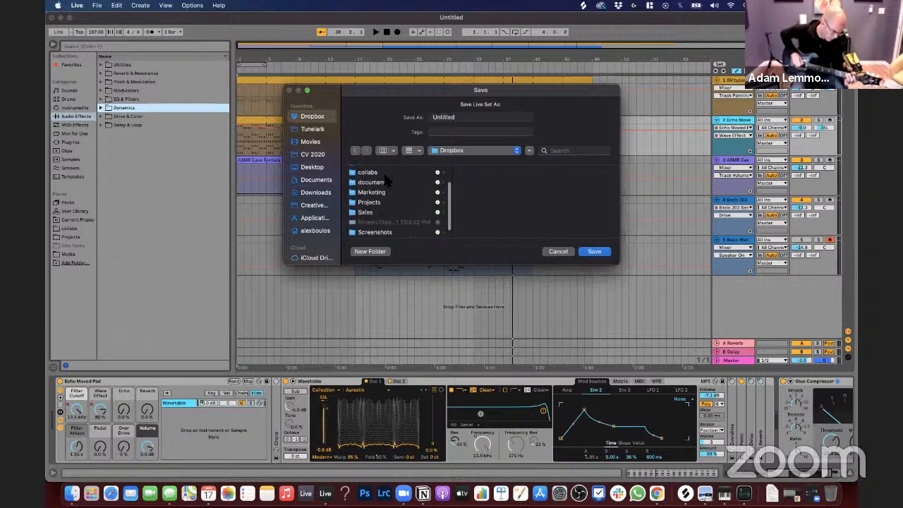
scroll(387, 181, up, 2)
click(381, 201)
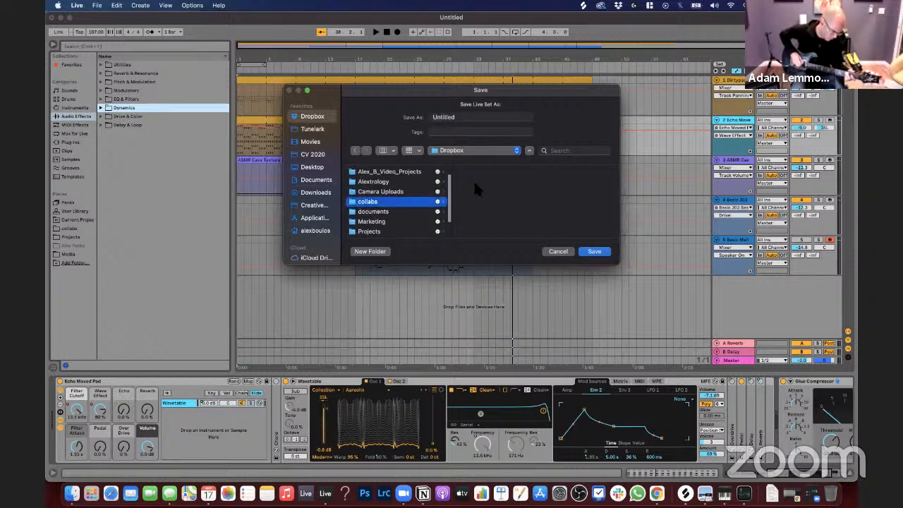
click(477, 173)
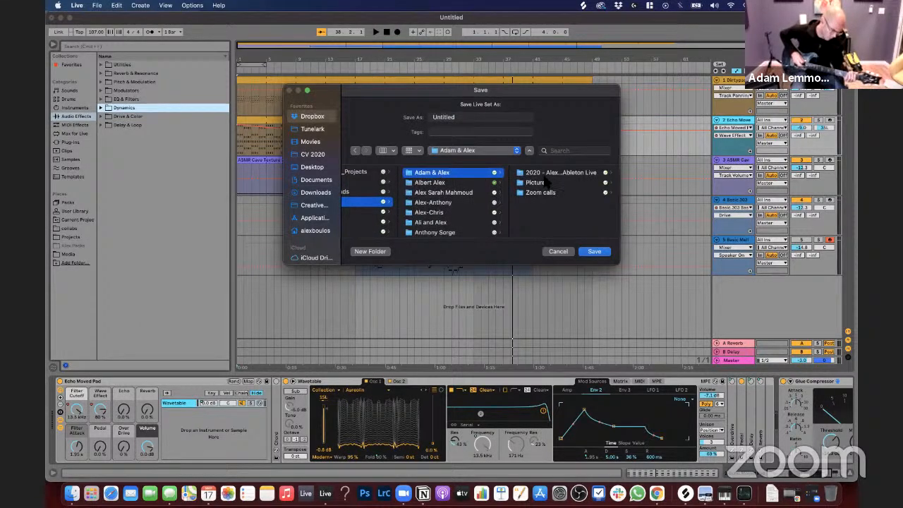
click(547, 173)
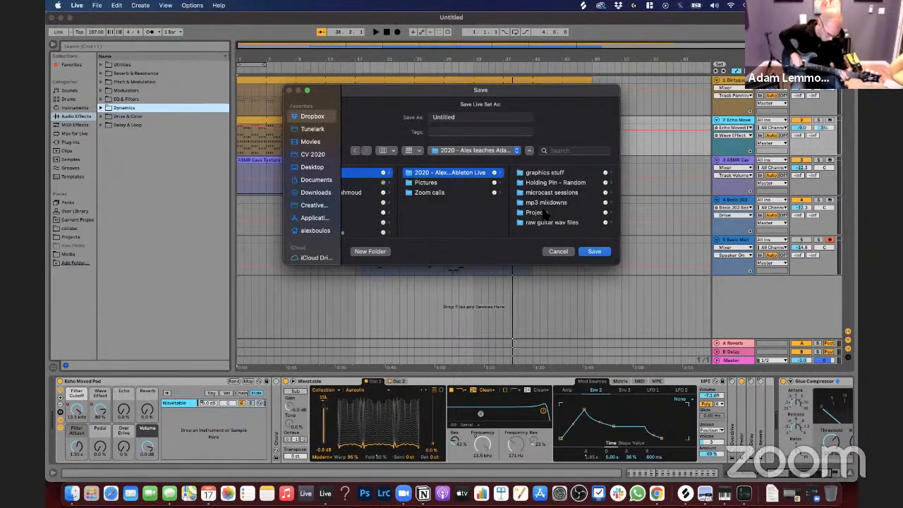
click(540, 213)
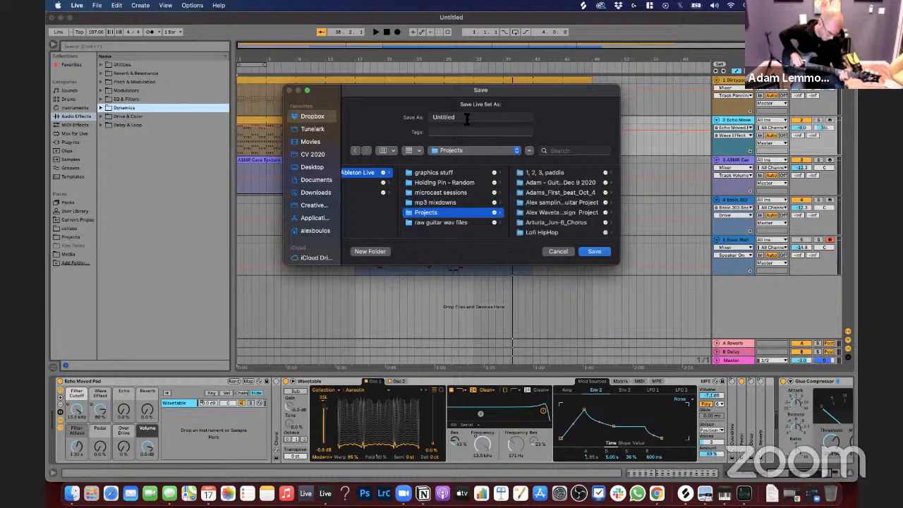
Step: Save the Live Set as Spooky Stuff Man and open its audio export settings
drag(467, 120, 305, 120)
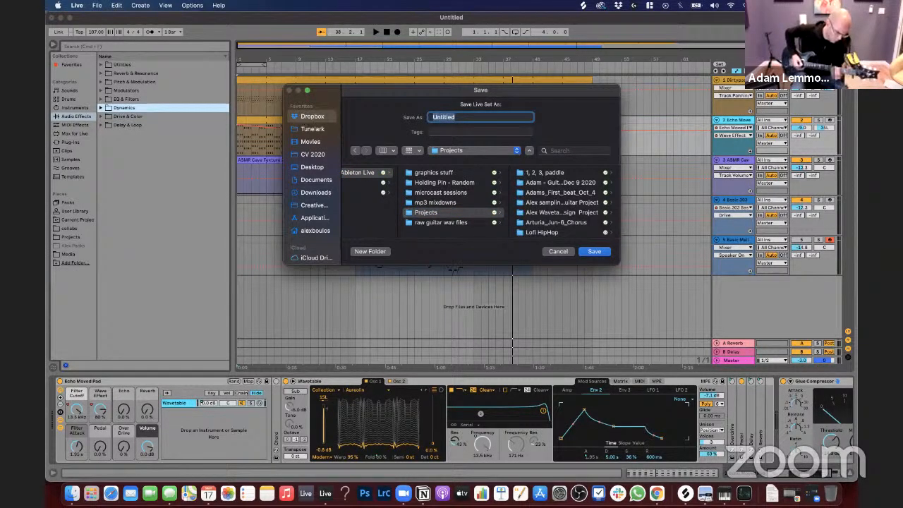
text(Spooky Stuff Man)
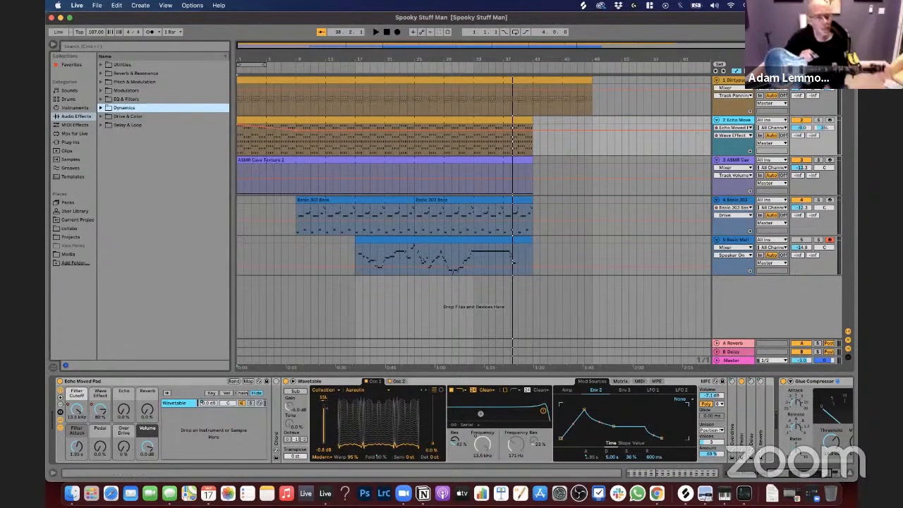
click(96, 5)
click(118, 159)
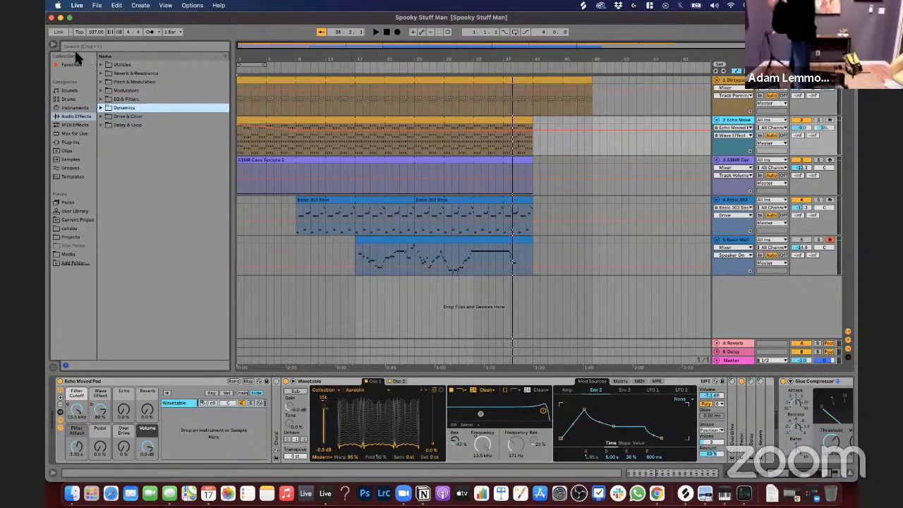
Step: Look through the browser's instruments, favorites, MIDI effects and audio effects
click(75, 107)
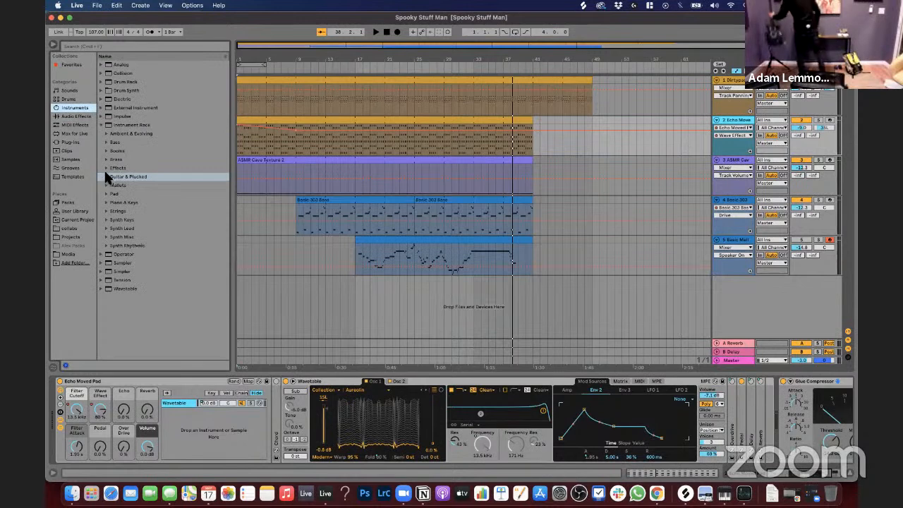
click(116, 221)
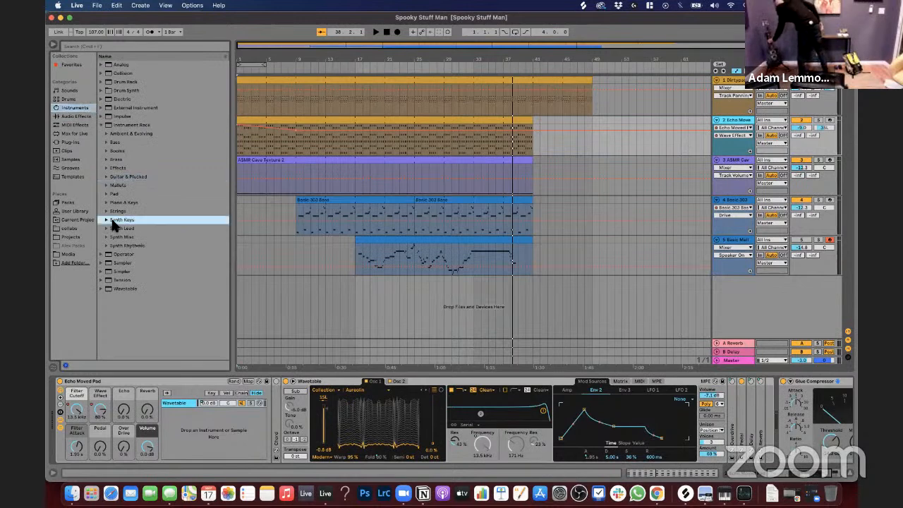
key(Left)
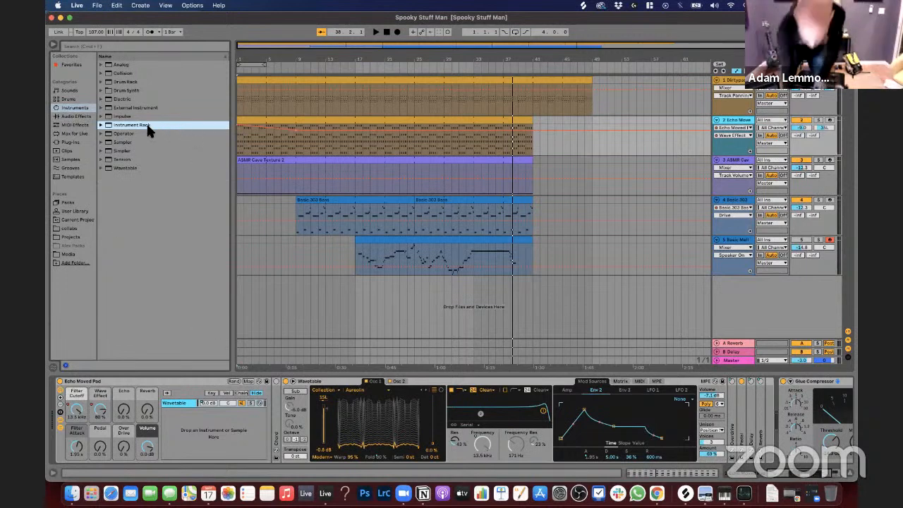
click(71, 64)
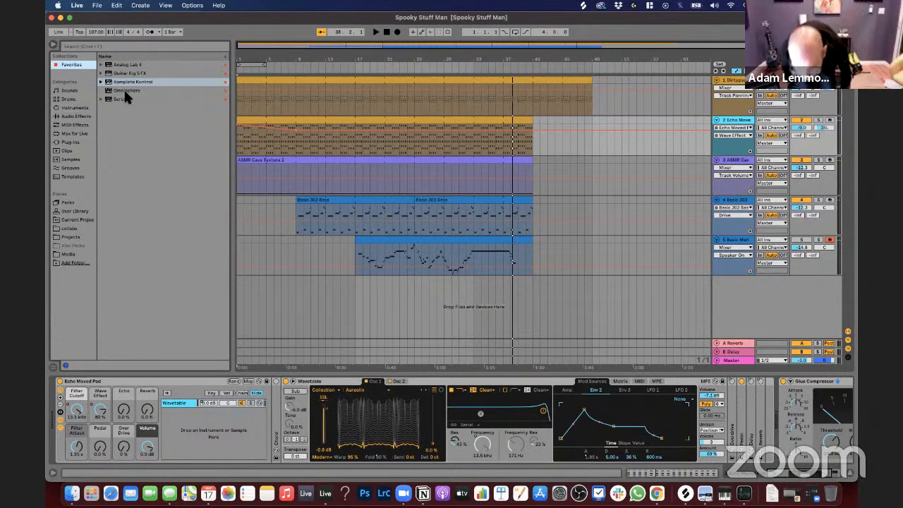
drag(123, 93, 160, 103)
click(74, 118)
click(74, 125)
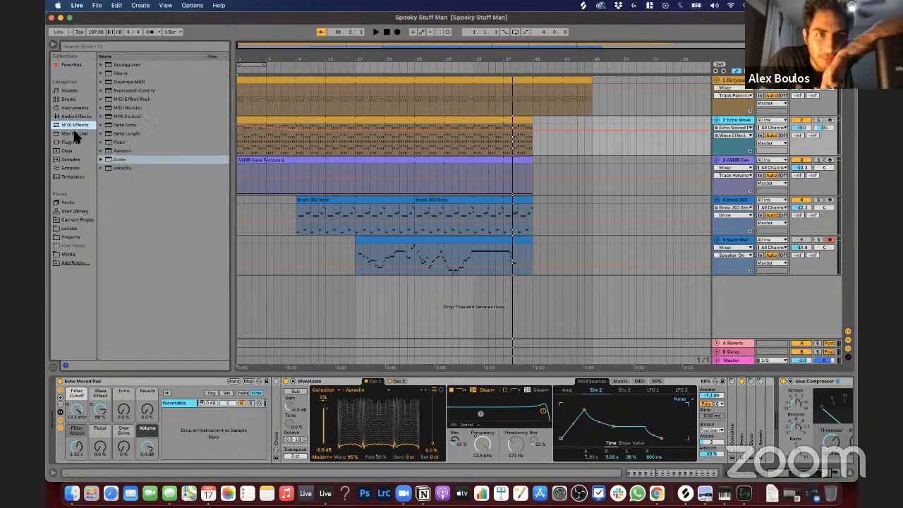
click(76, 115)
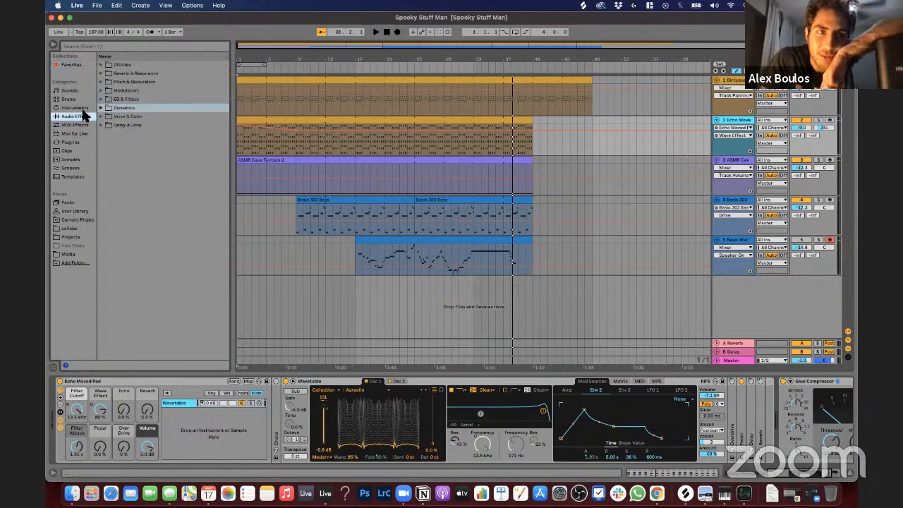
click(79, 108)
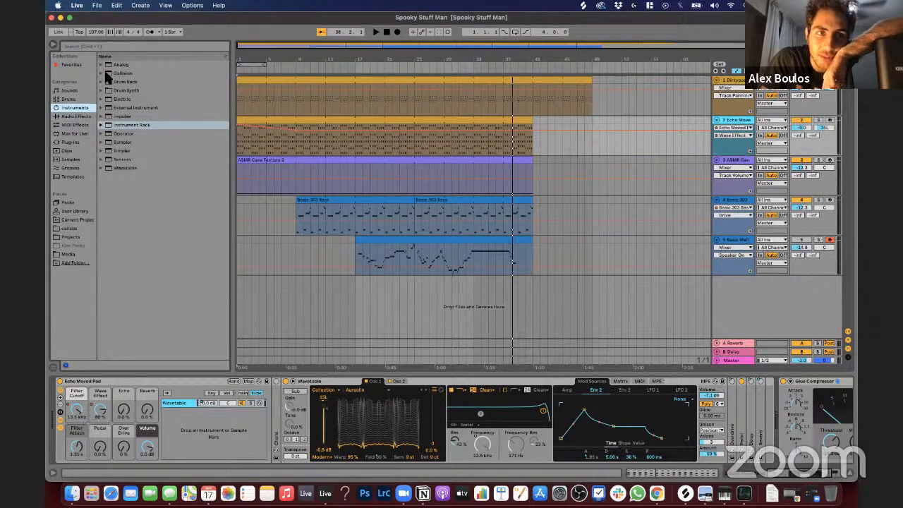
Step: Audition the Guitar & Plucked instrument rack presets from Basic Flange Harp through FM Pluck Guitar
click(102, 125)
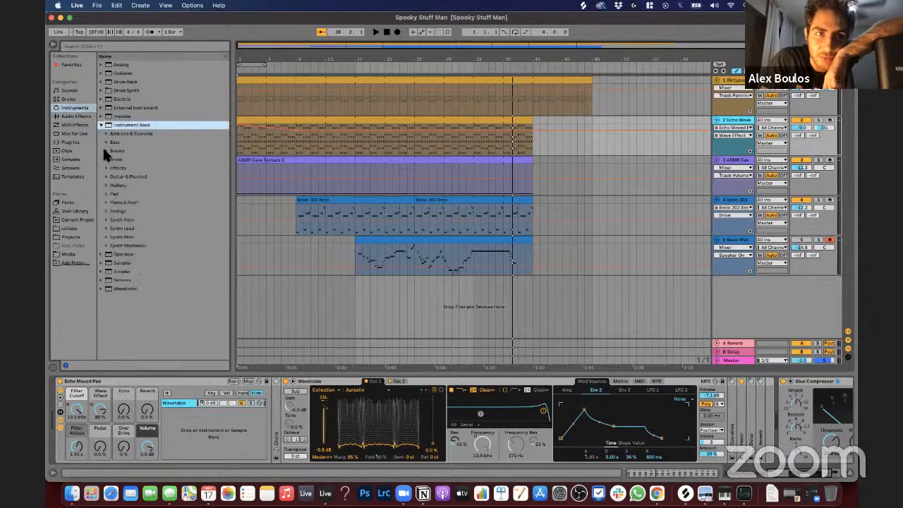
click(106, 176)
click(106, 177)
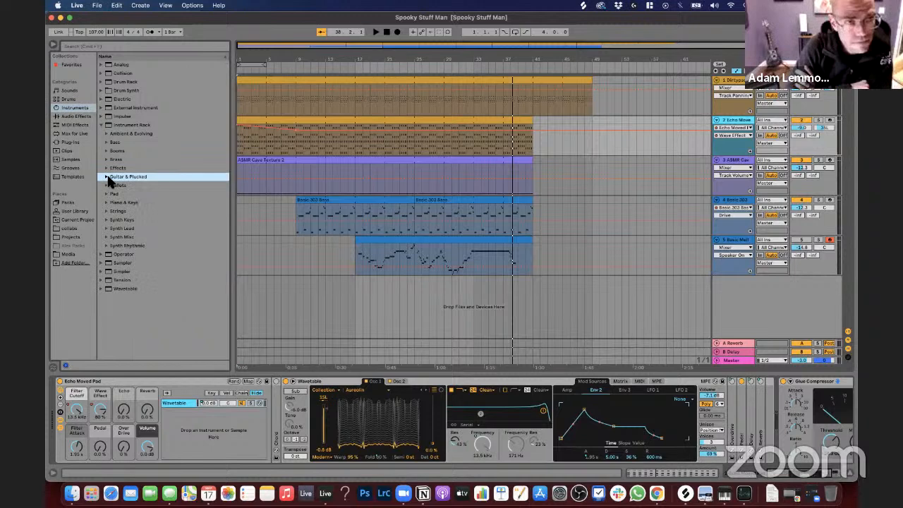
click(107, 178)
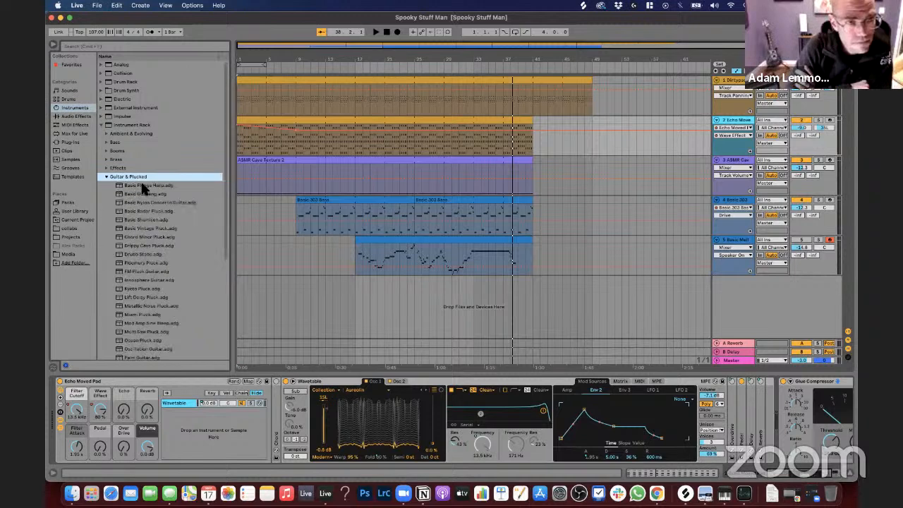
click(143, 186)
key(Down)
key(Down)
key(Down)
key(Down)
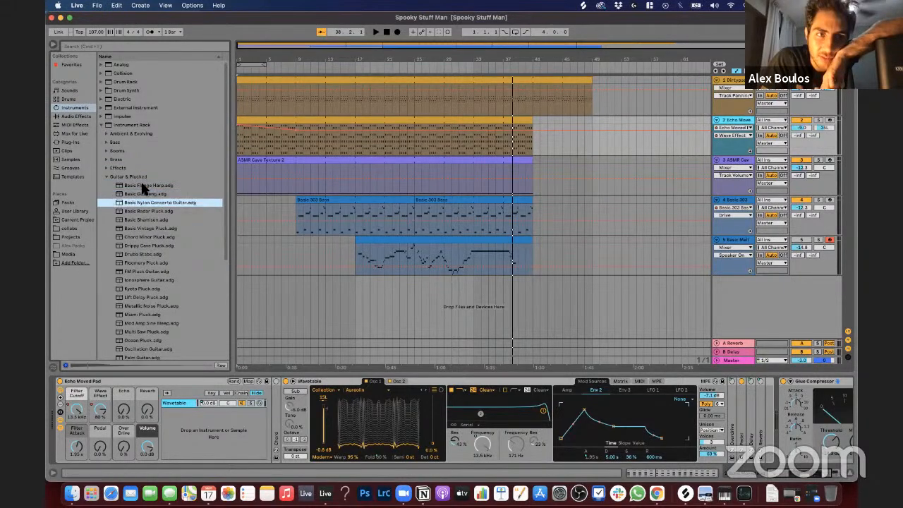
key(Down)
key(Down)
key(Down)
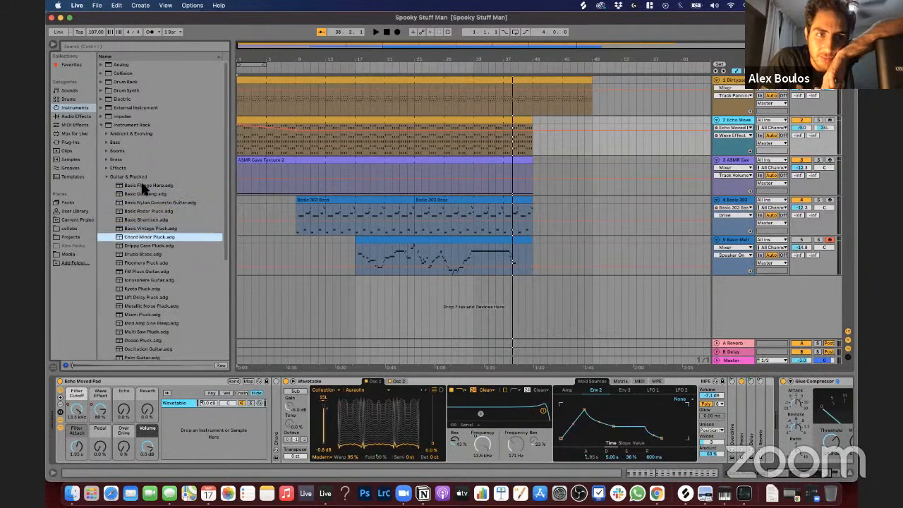
key(Down)
key(Down)
key(Down)
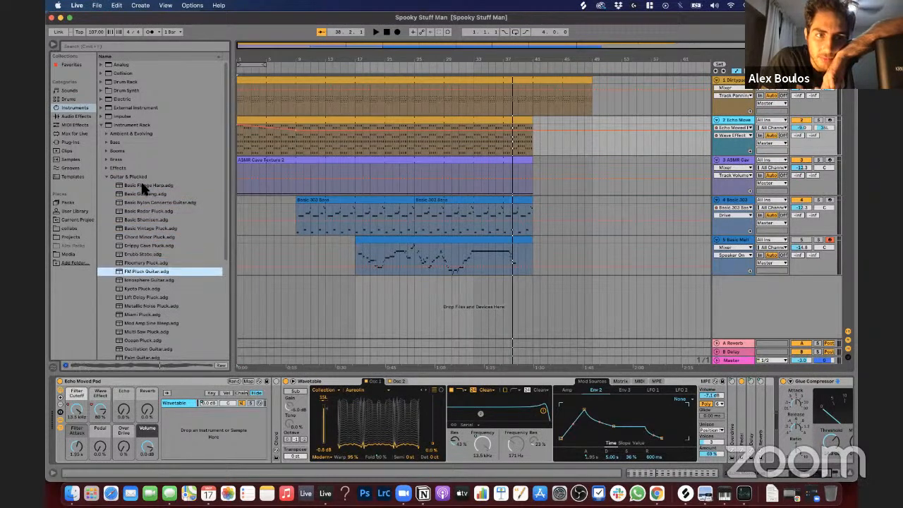
Step: Audition the FM Pluck Guitar preset again, and collapse the Guitar & Plucked and Instrument Rack folders
key(Left)
key(Left)
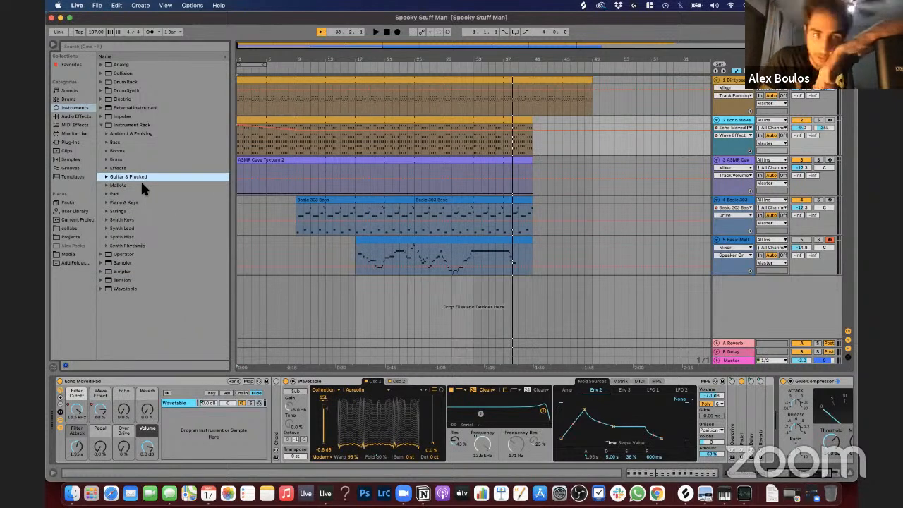
key(Right)
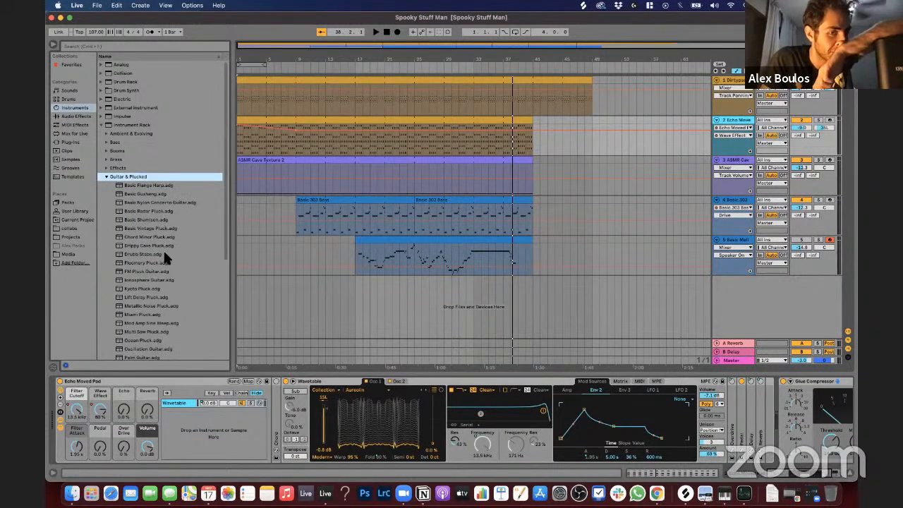
click(165, 272)
key(Left)
key(Left)
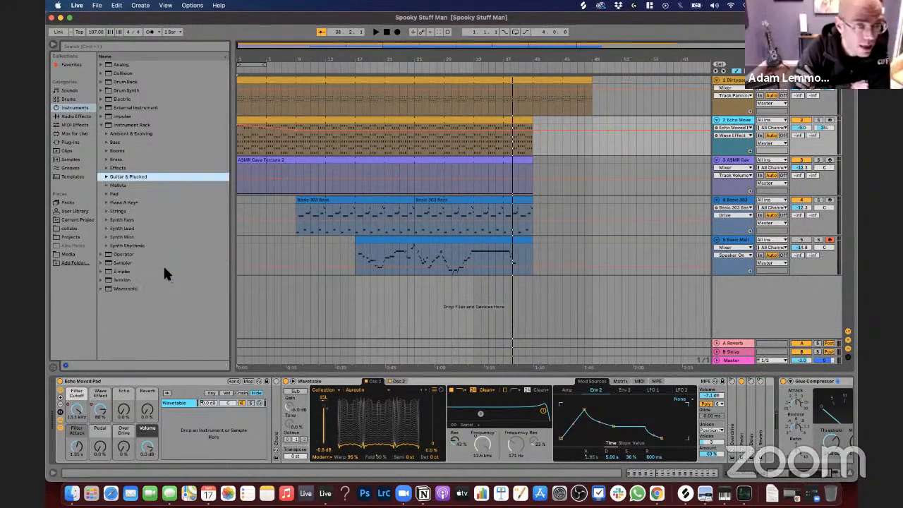
key(Left)
key(Left)
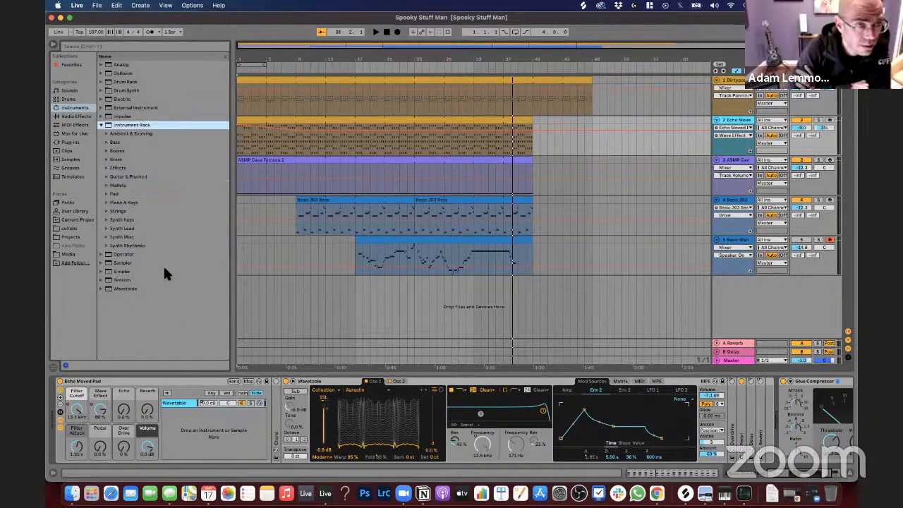
key(Left)
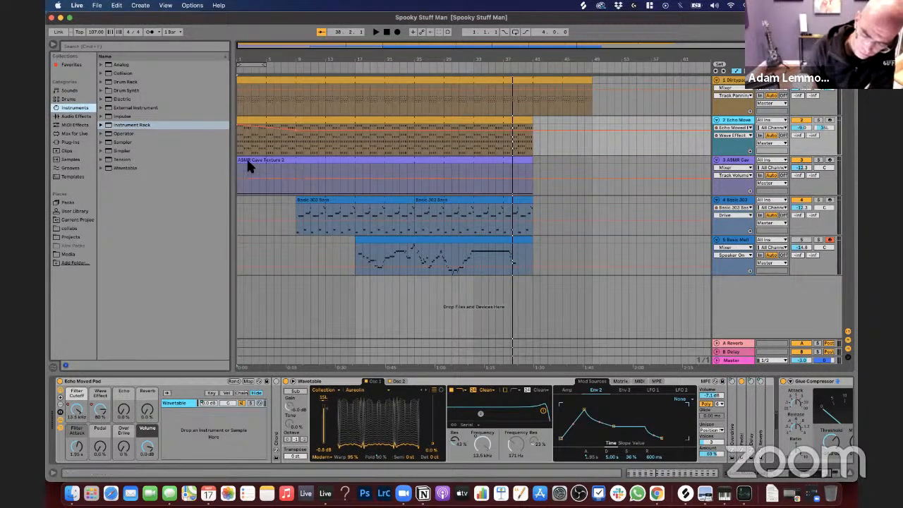
Step: Show the audio effects in the browser and expand the Modulators folder
key(Down)
key(Right)
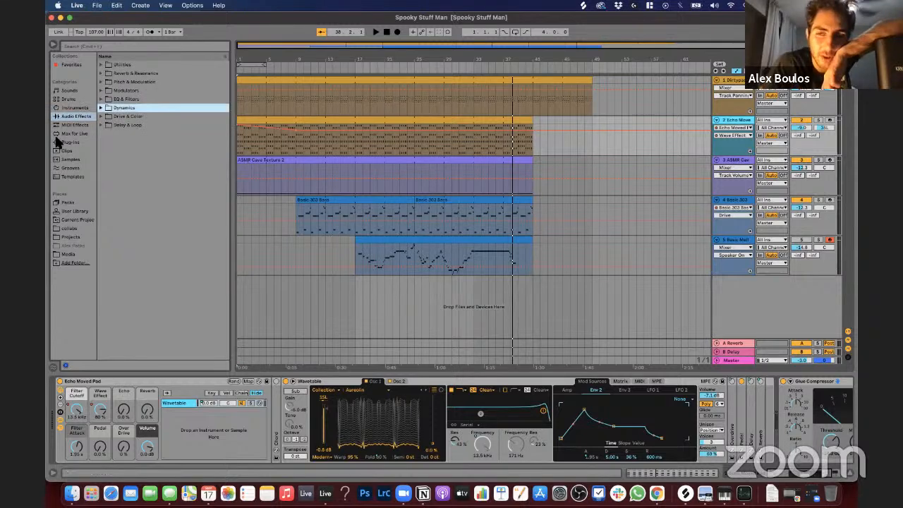
click(101, 90)
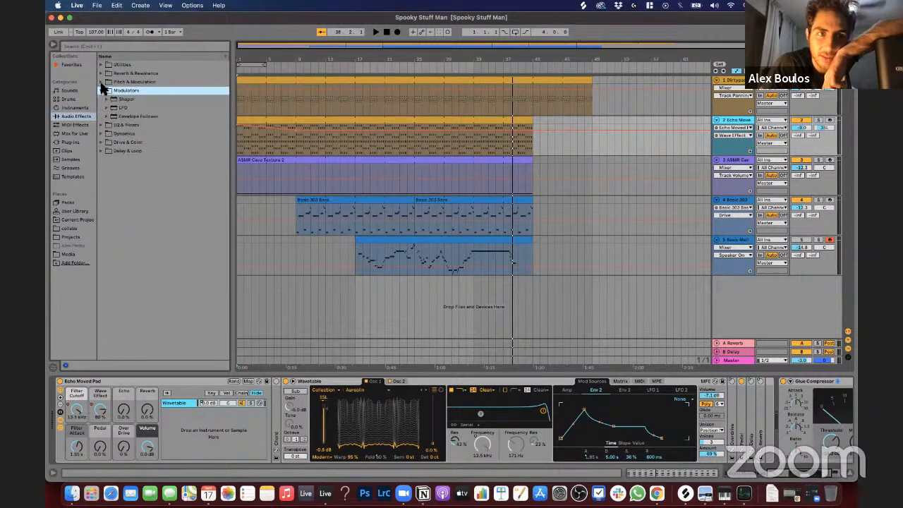
Step: Look through the Pitch & Modulation and Modulators effect folders, collapsing each one after viewing
click(101, 82)
click(101, 82)
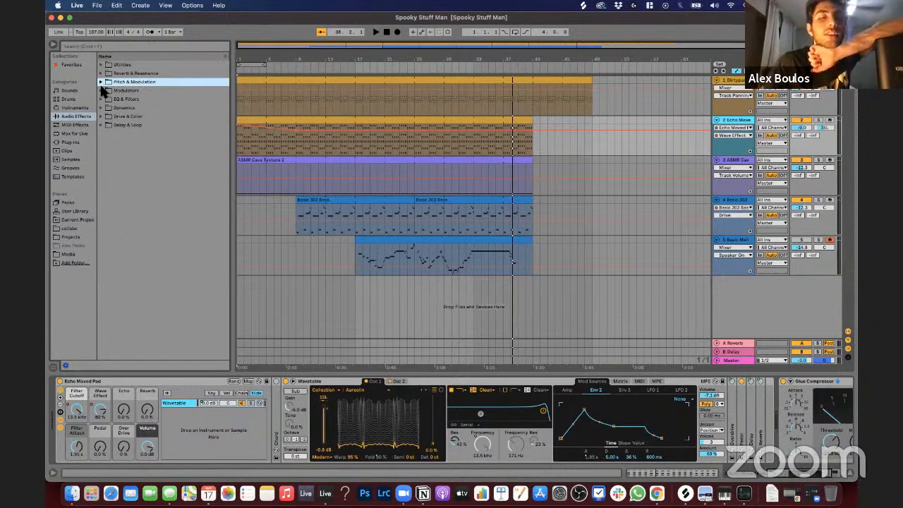
click(101, 83)
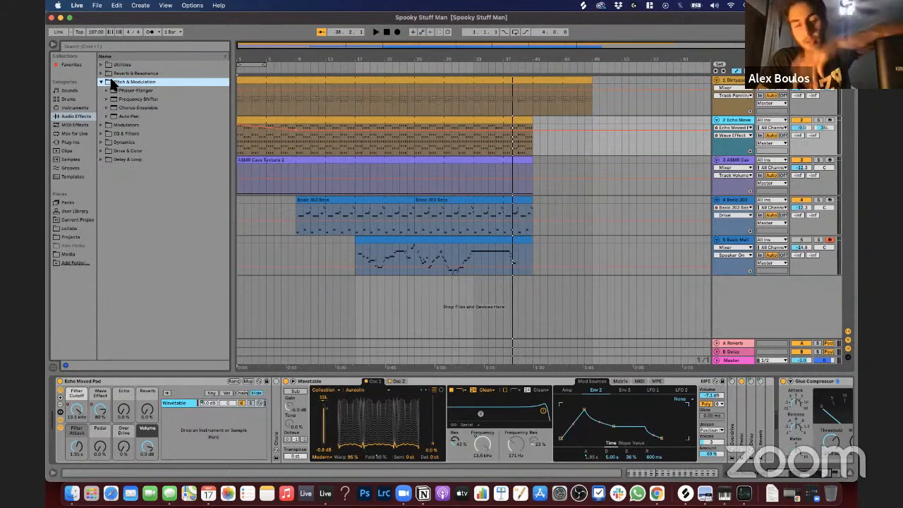
click(102, 81)
key(Down)
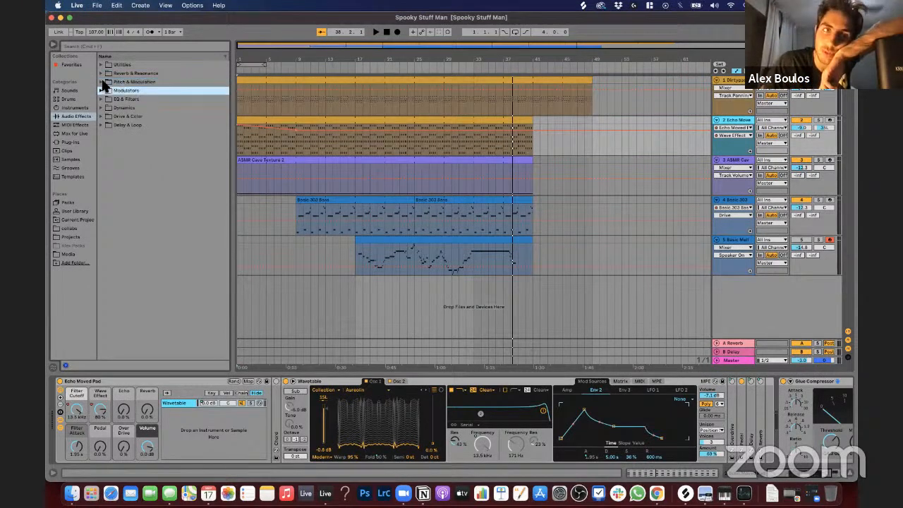
key(Right)
key(Down)
key(Left)
key(Left)
key(Down)
key(Down)
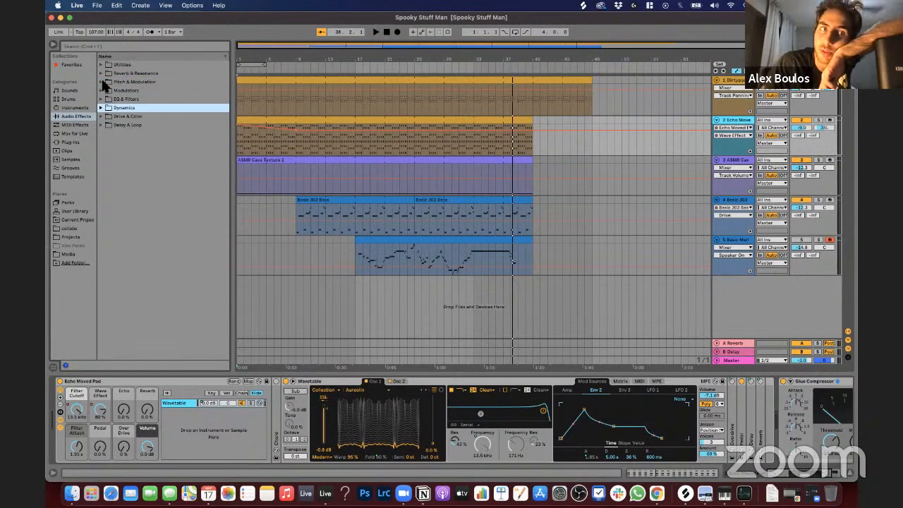
Step: Expand the Dynamics folder and examine its devices, comparing the Limiter, Glue Compressor, Gate and Compressor
key(Right)
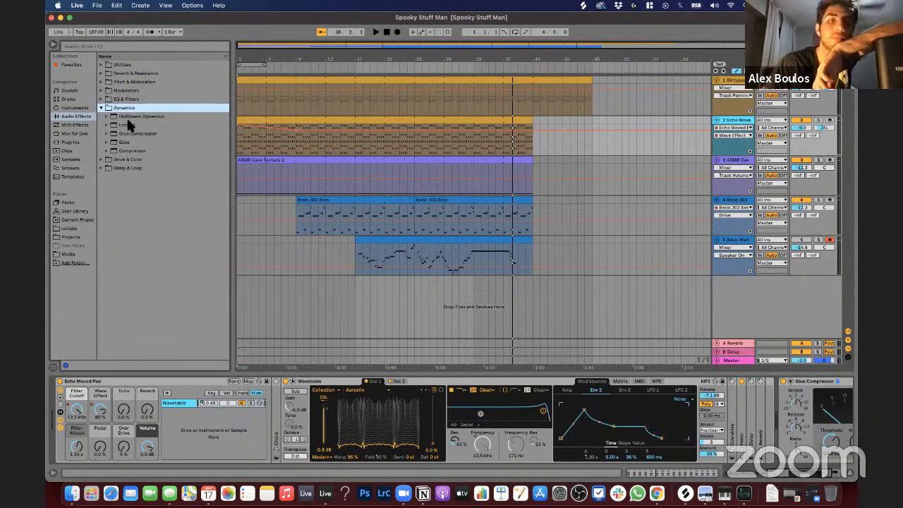
key(Down)
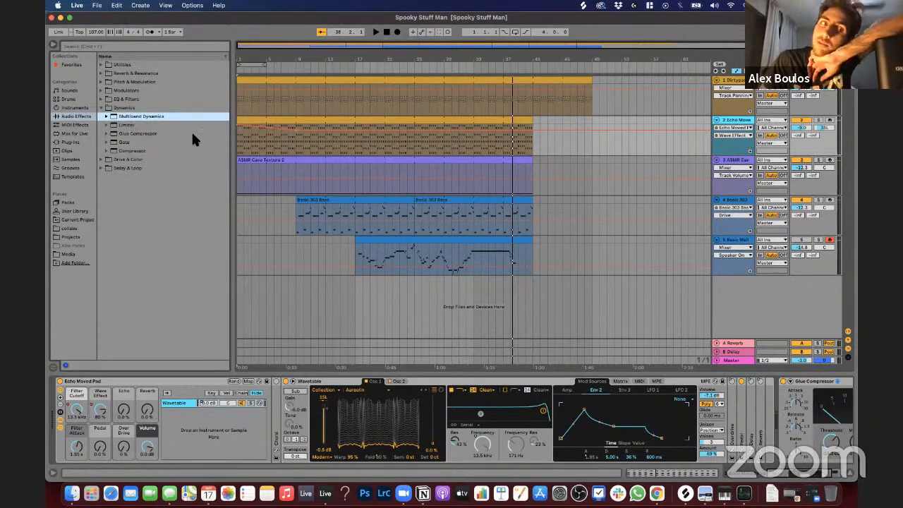
key(Down)
key(Down)
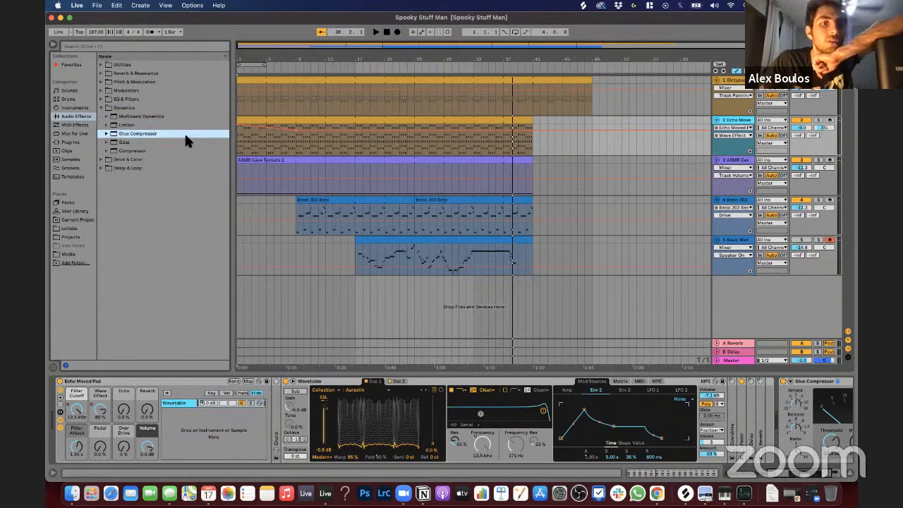
key(Up)
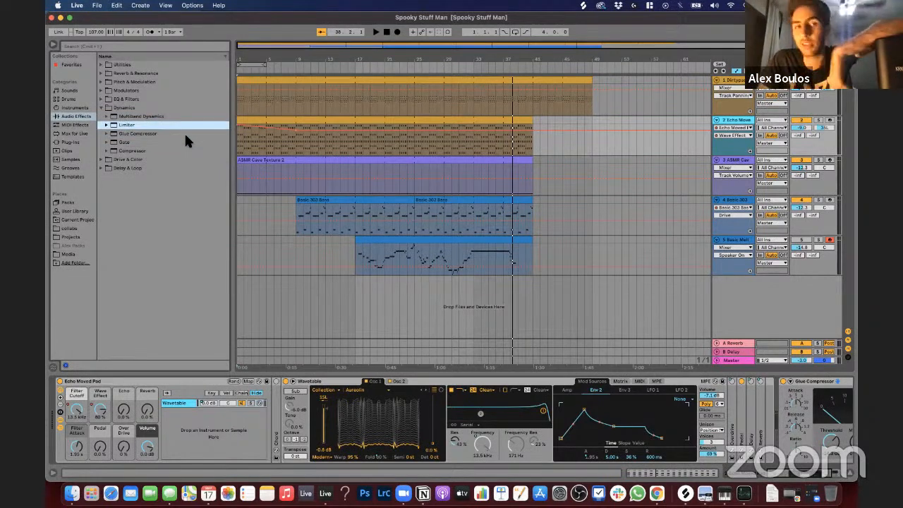
key(Down)
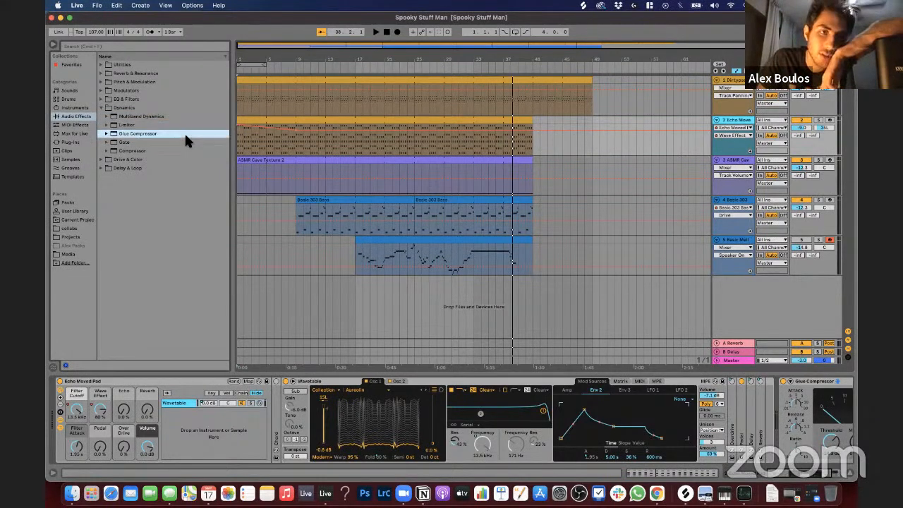
key(Down)
key(Down)
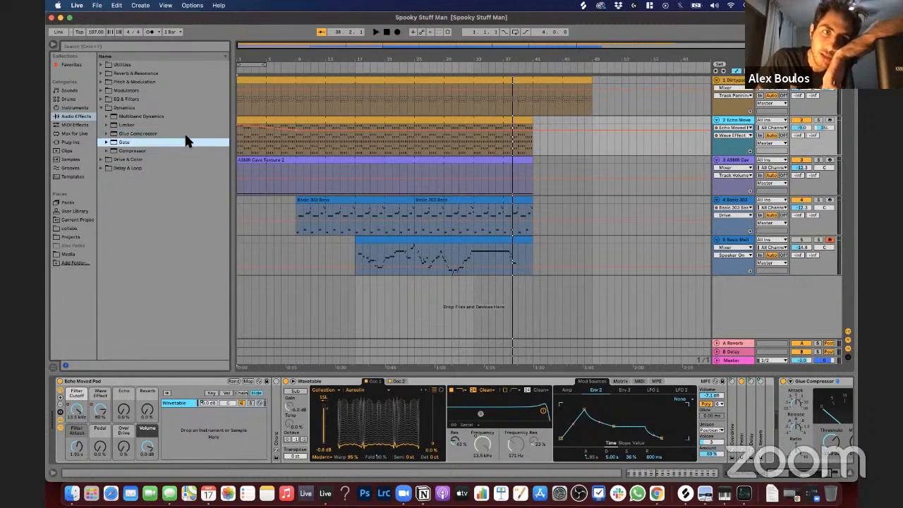
key(Up)
key(Up)
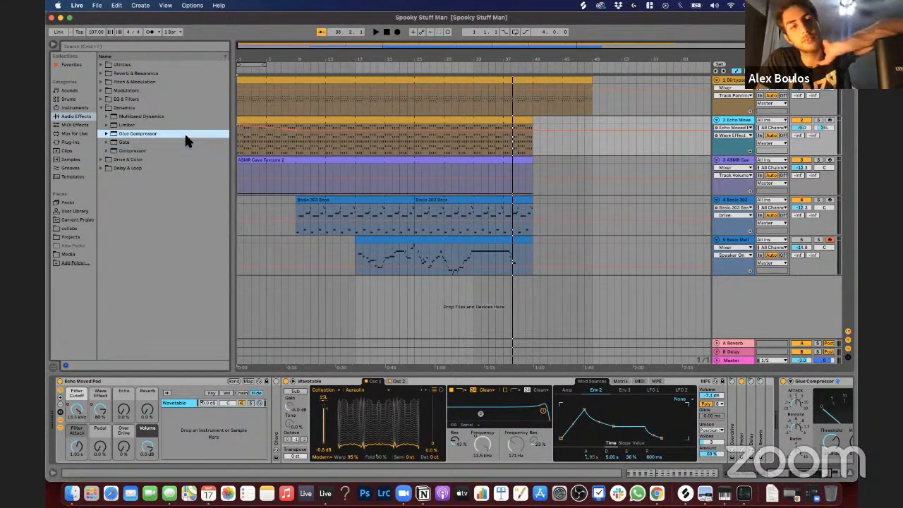
key(Down)
key(Up)
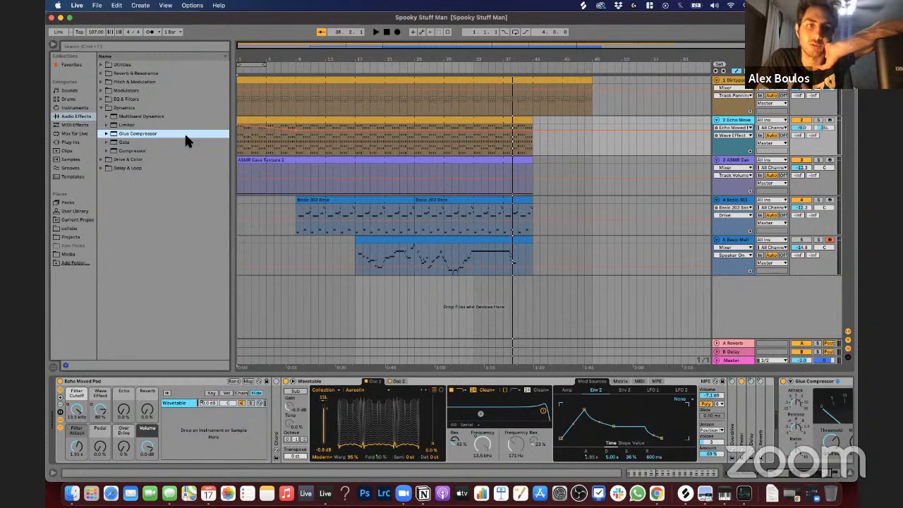
key(Down)
key(Down)
key(Up)
key(Up)
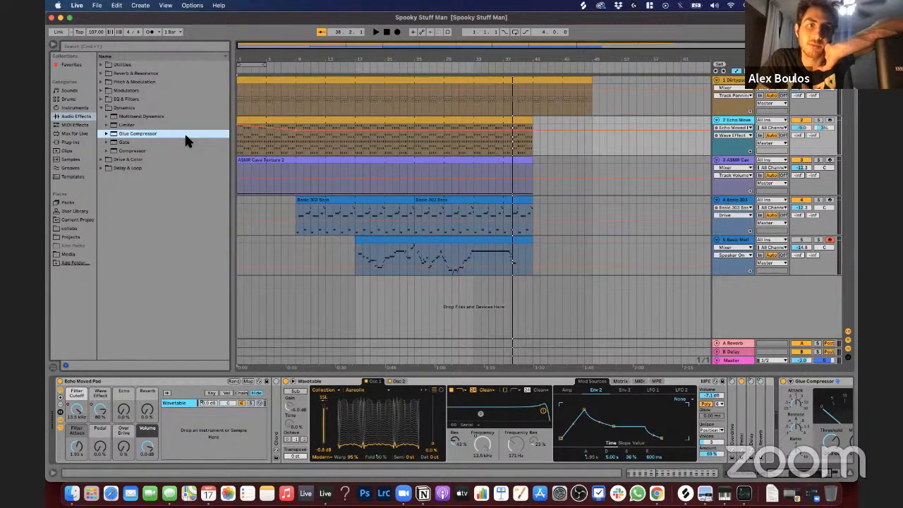
key(Down)
key(Up)
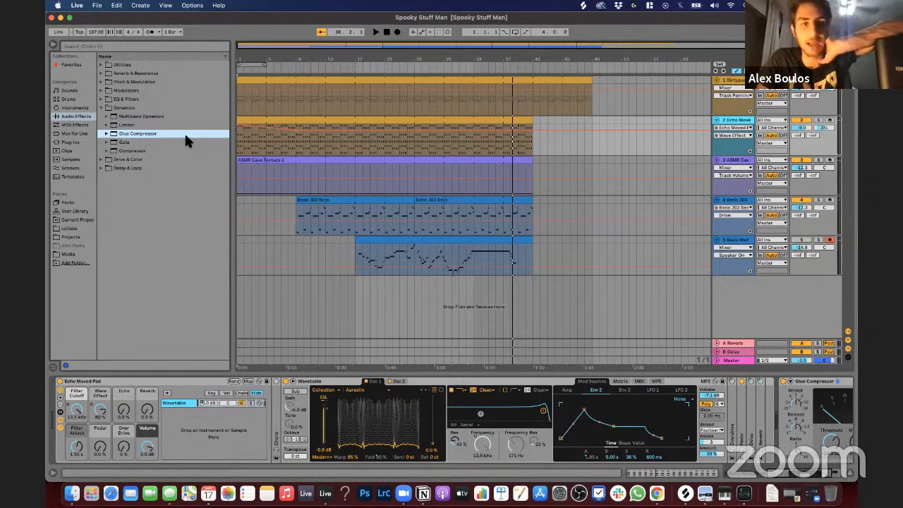
Step: Add a second Glue Compressor and a Multiband Dynamics to the end of the Echo Moved Pad track's device chain
double_click(151, 134)
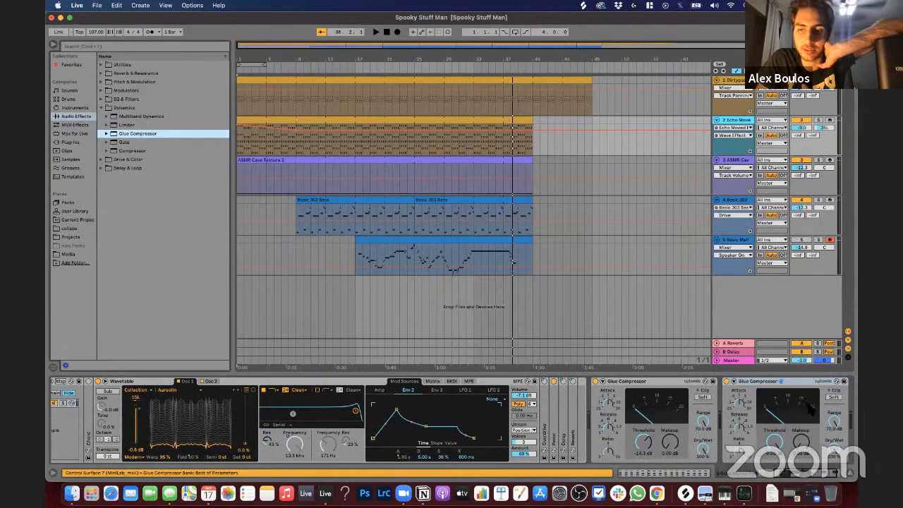
click(816, 383)
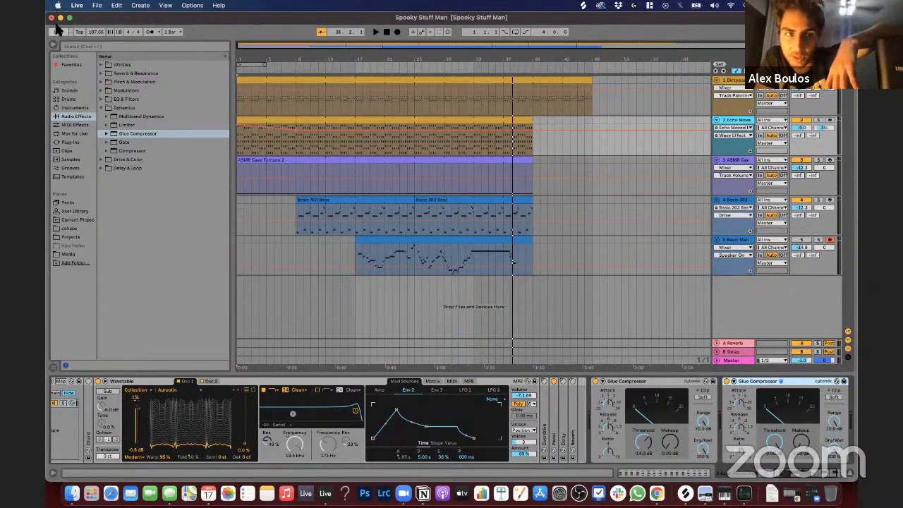
click(136, 118)
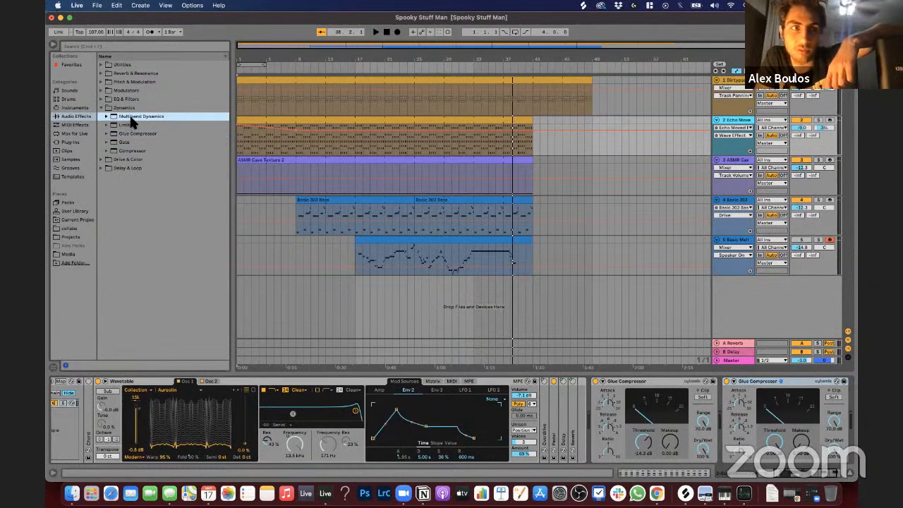
double_click(134, 118)
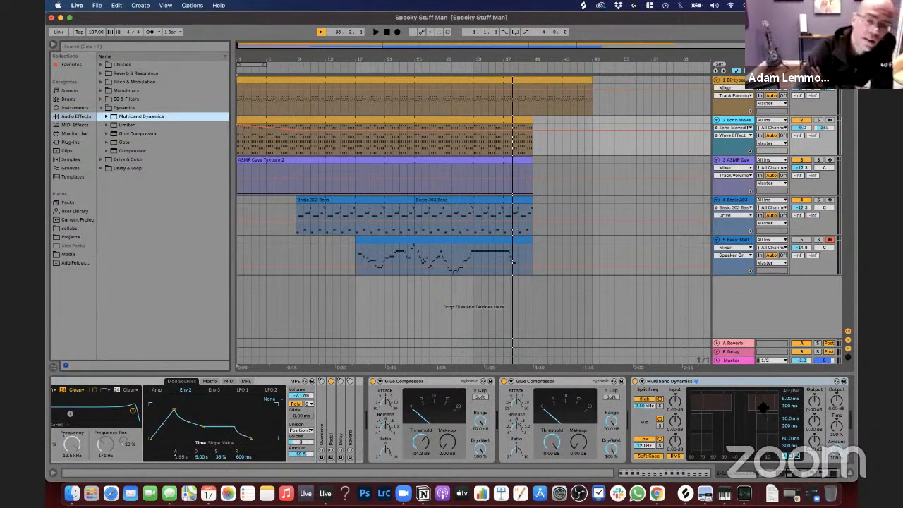
click(671, 383)
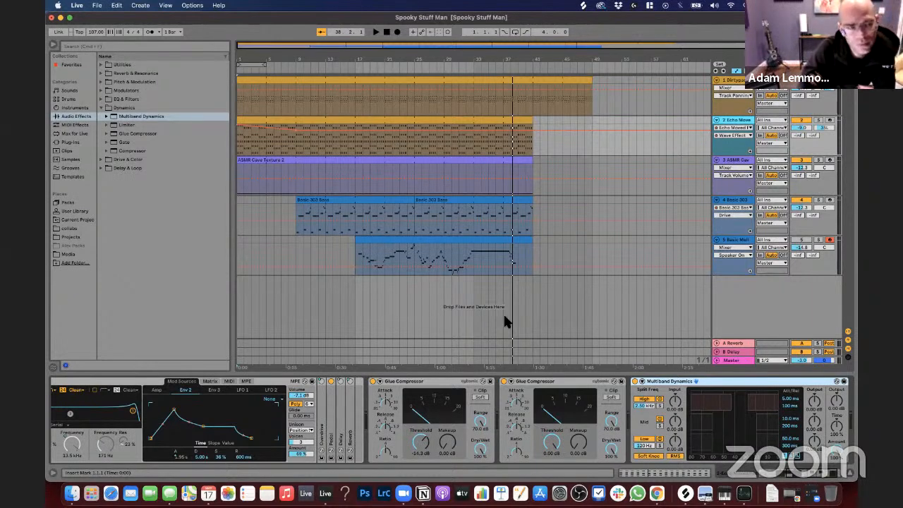
Step: Delete the second Glue Compressor and the Multiband Dynamics from the Echo Moved Pad track, keeping the first Glue Compressor
click(451, 387)
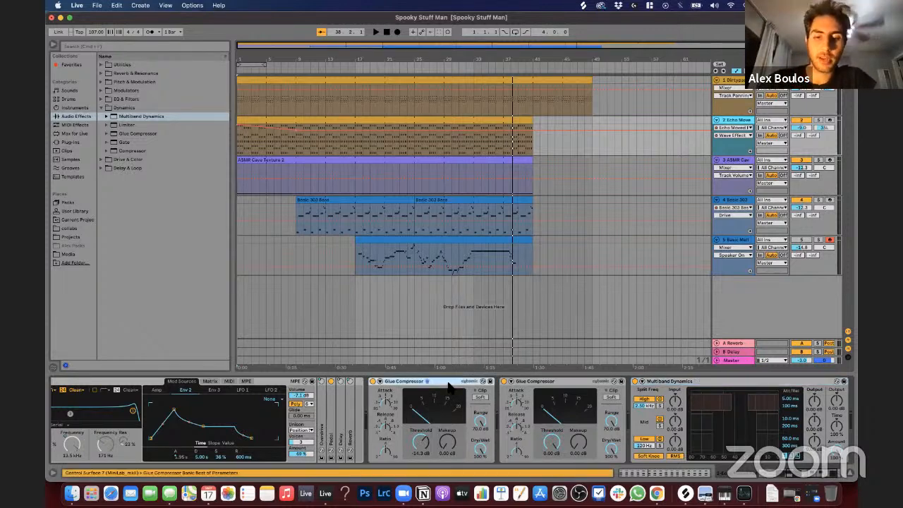
click(737, 127)
click(730, 122)
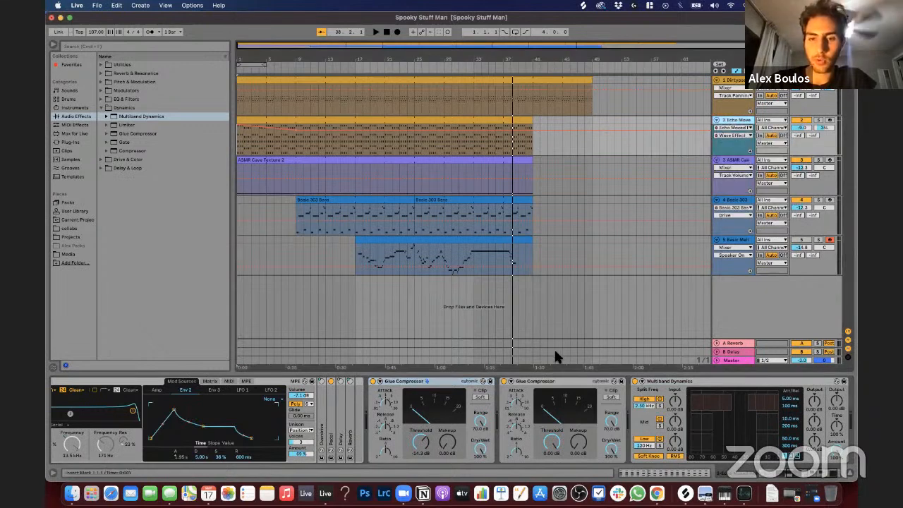
click(558, 383)
key(Delete)
key(Delete)
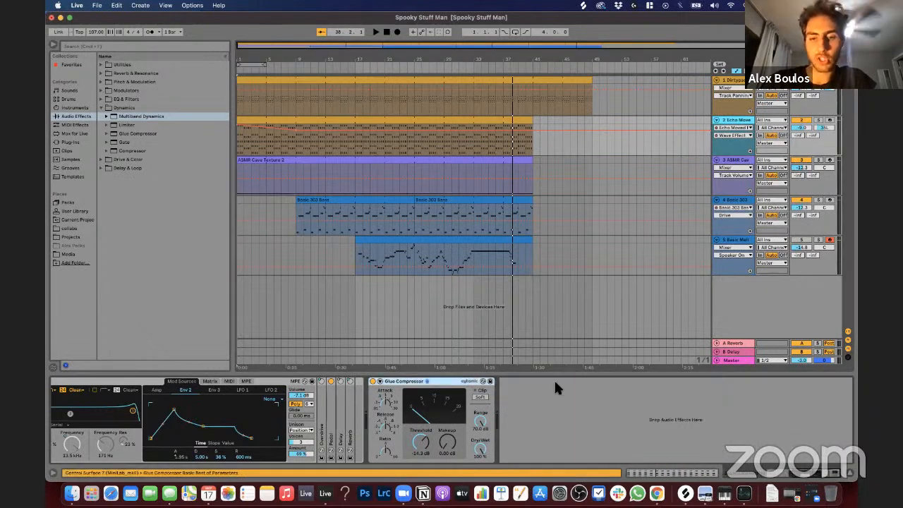
Step: Select the Echo Moved Pad track's clips, solo the track and play it from the start
click(300, 124)
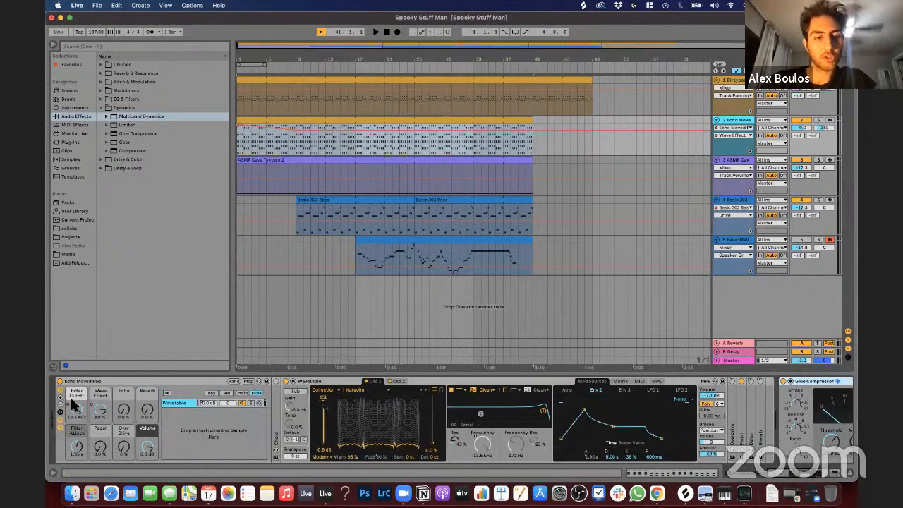
click(74, 402)
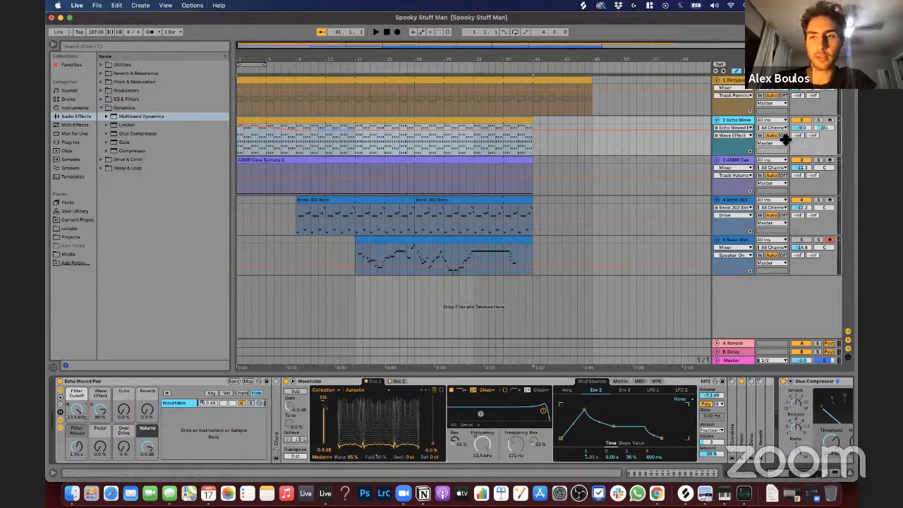
click(819, 121)
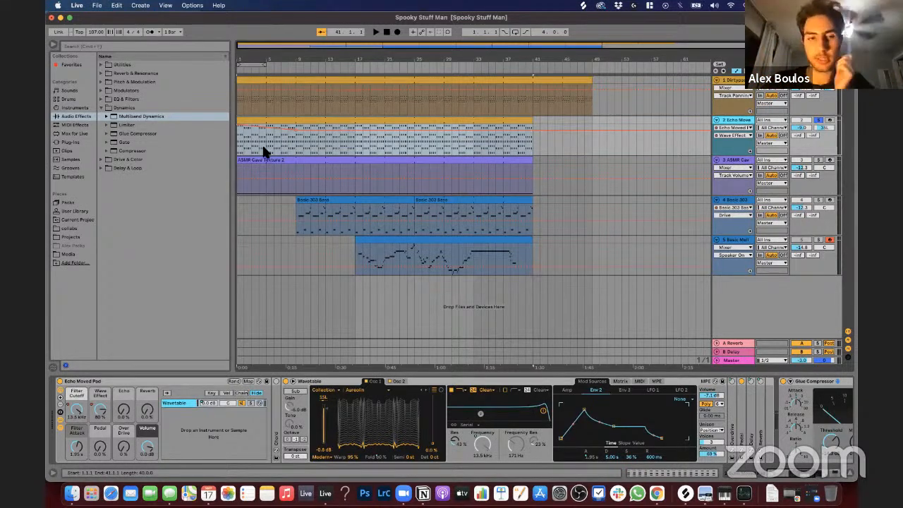
key(space)
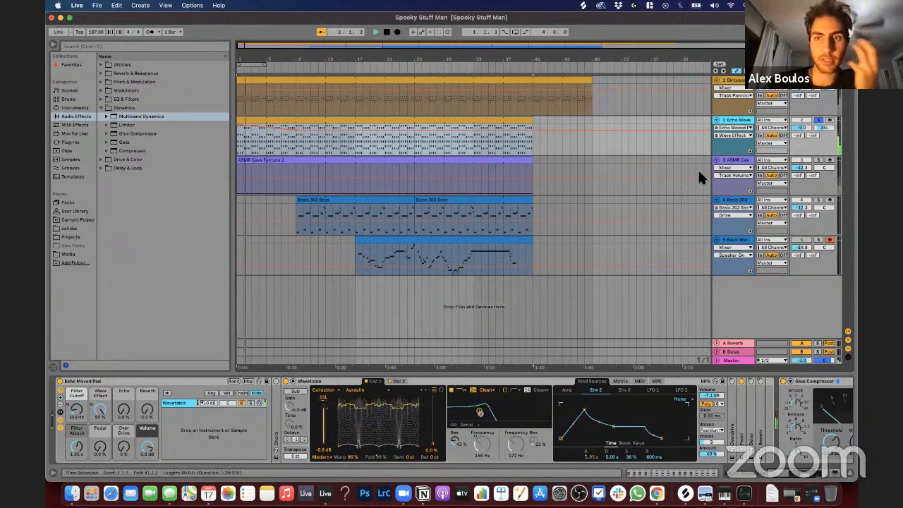
Step: Look over the pad's device chain during playback and show the Filter Cutoff automation in its track lane
scroll(659, 438, right, 5)
scroll(660, 438, right, 5)
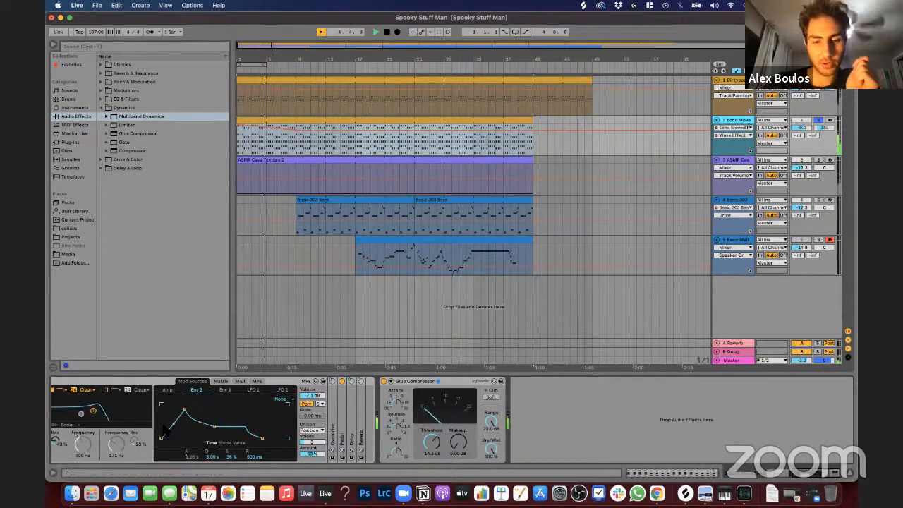
scroll(88, 417, left, 8)
scroll(80, 413, left, 3)
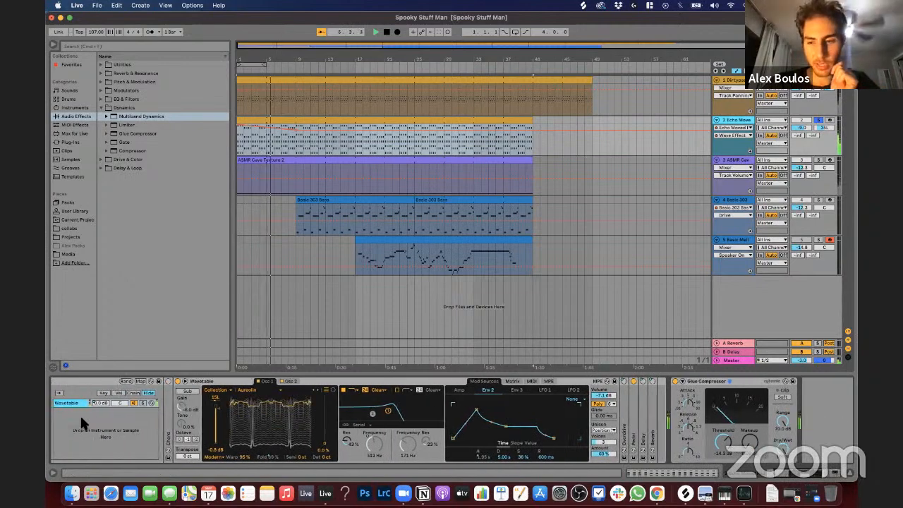
scroll(80, 414, right, 5)
scroll(393, 412, left, 5)
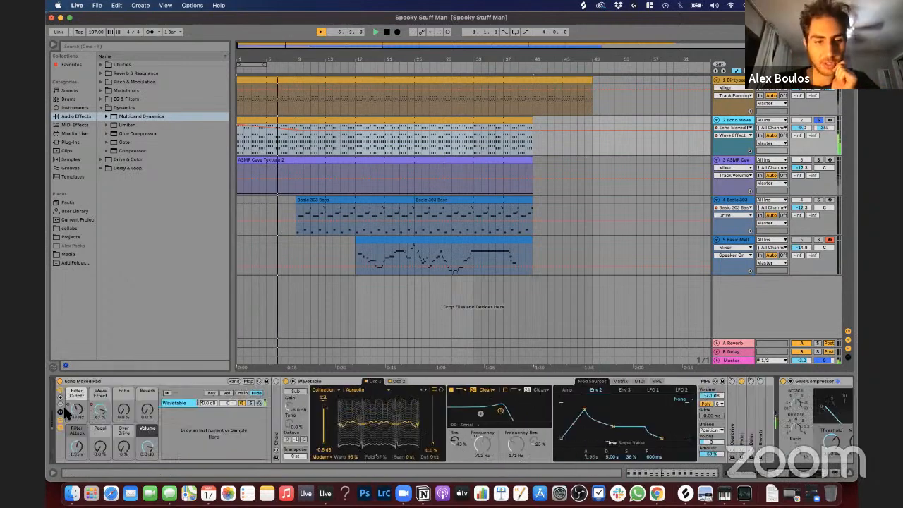
click(77, 410)
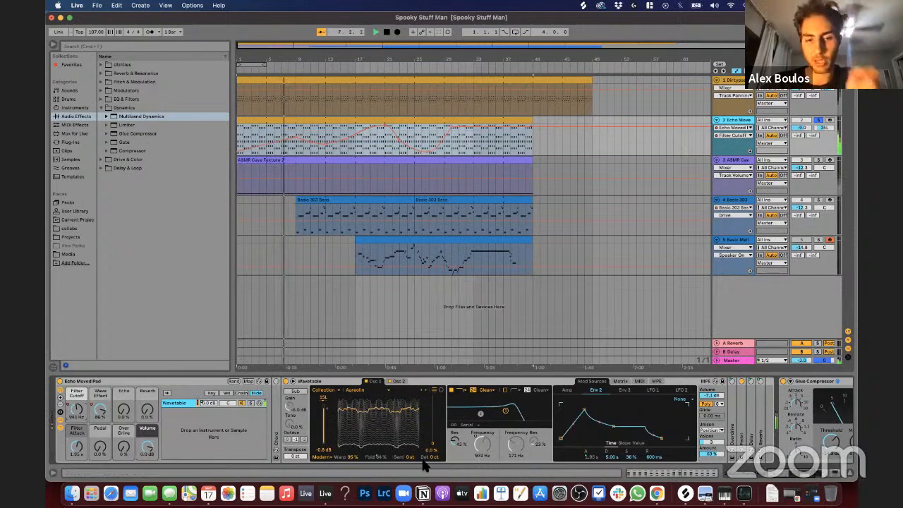
scroll(423, 438, right, 6)
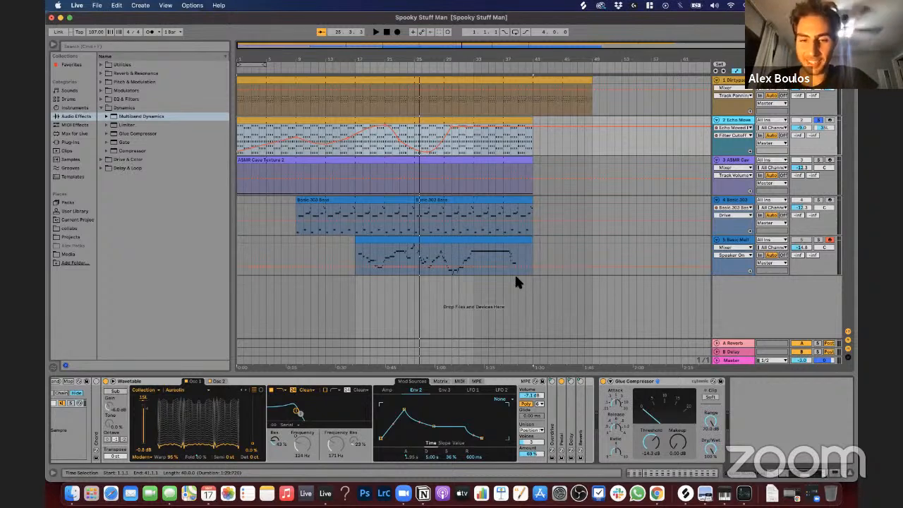
Step: Examine the pad's Filter Cutoff at successive points of its automation curve, including bars 25, 17, 13, 9 and 5
click(418, 137)
click(416, 134)
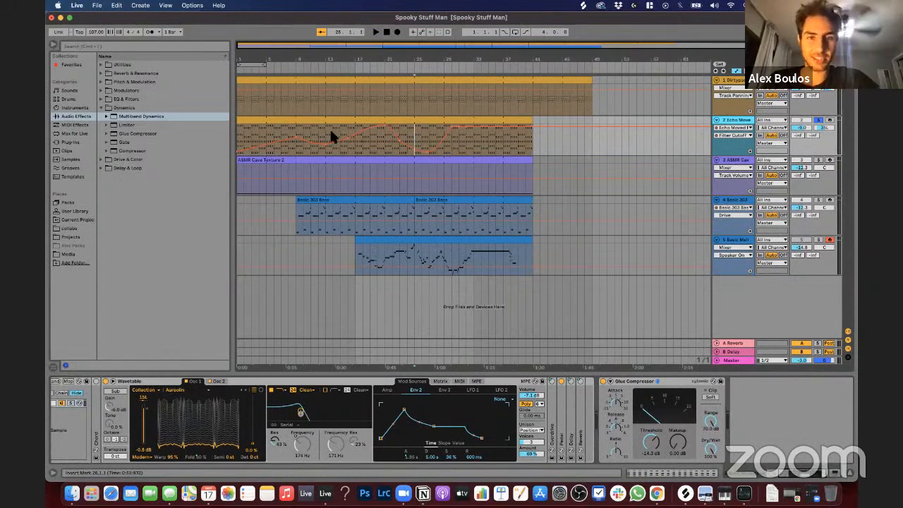
click(385, 148)
click(354, 151)
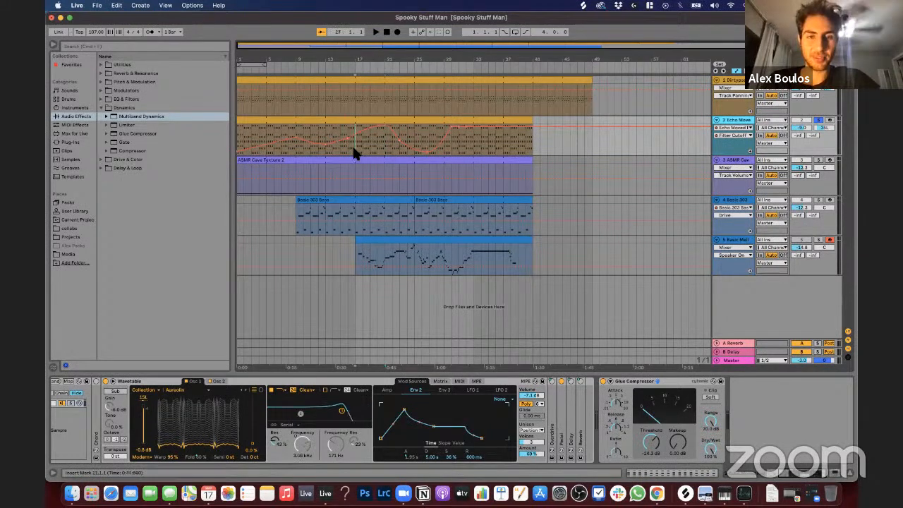
click(326, 132)
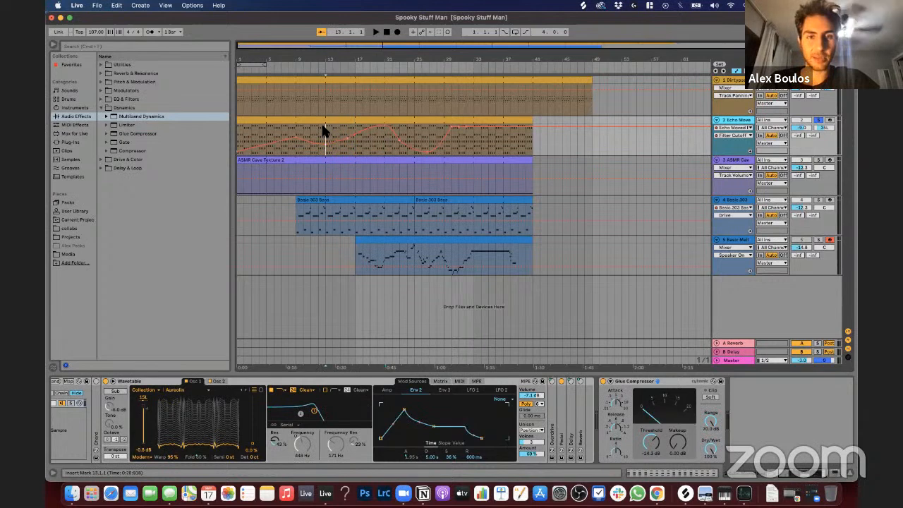
click(294, 128)
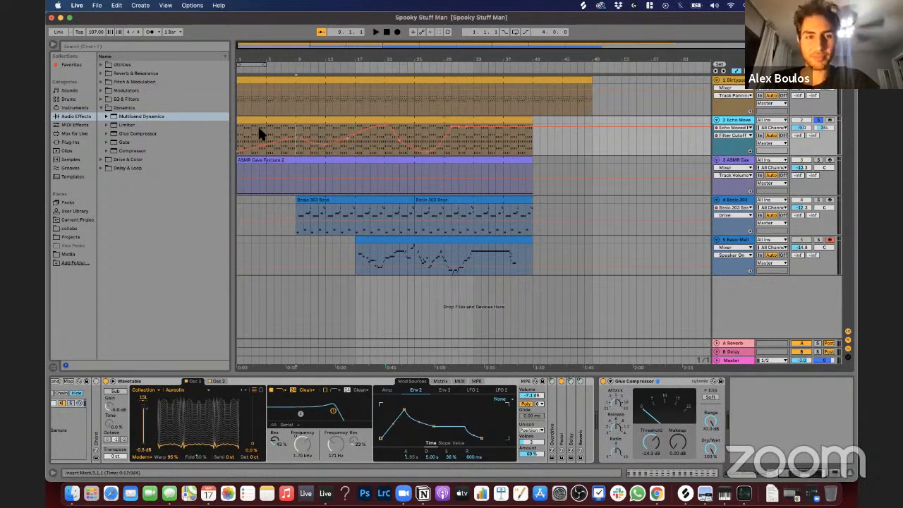
click(266, 135)
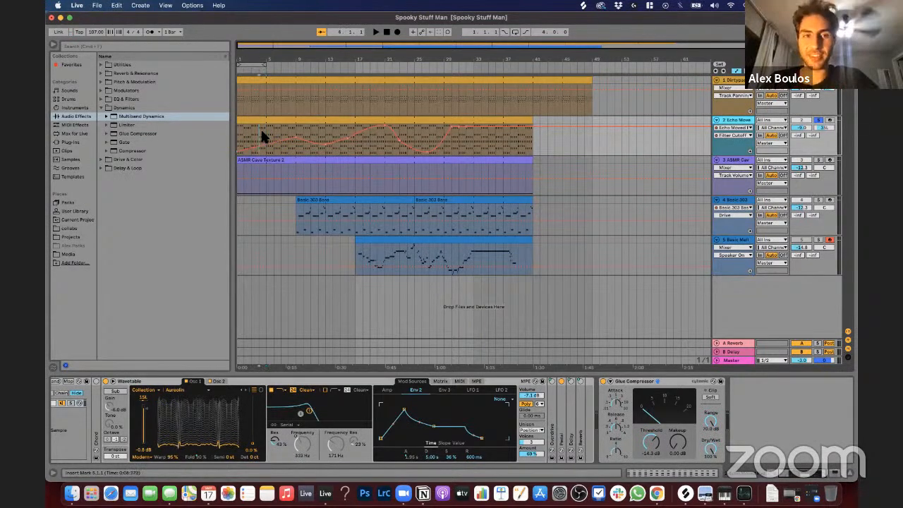
click(299, 133)
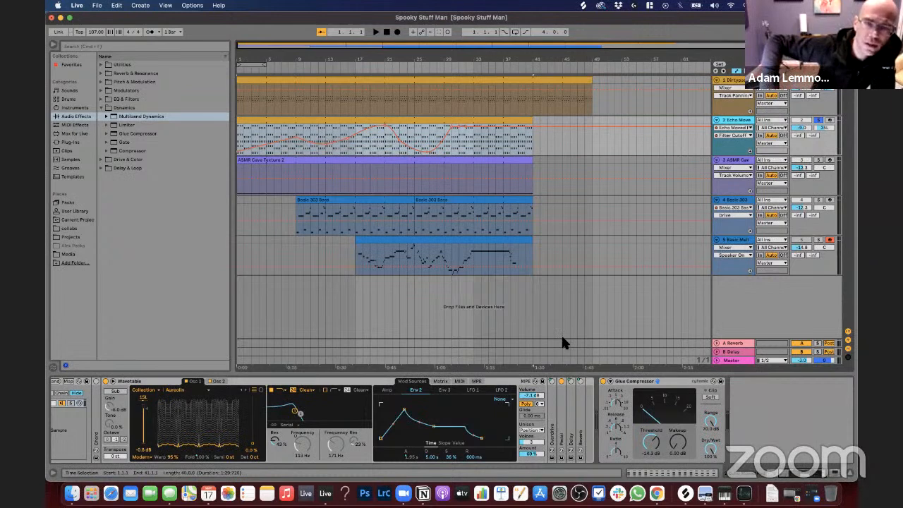
Step: Lower the system's sound volume
key(XF86AudioLowerVolume)
key(XF86AudioLowerVolume)
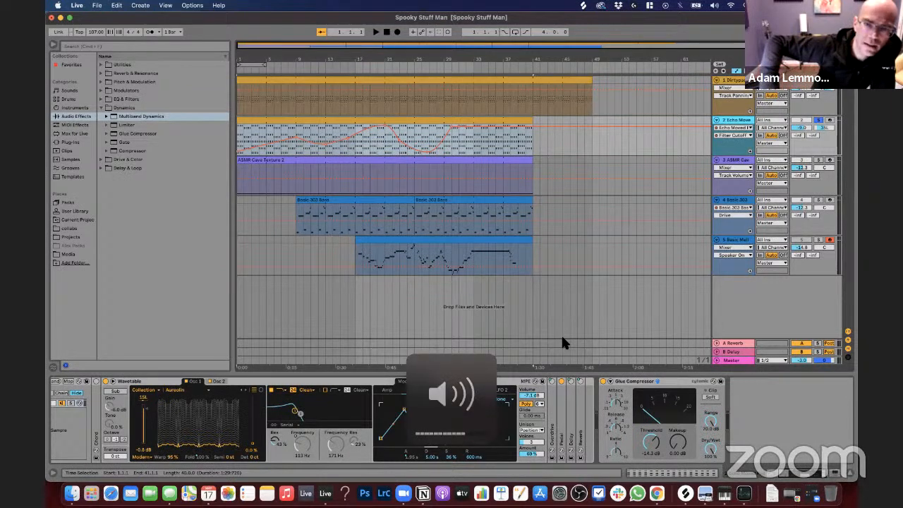